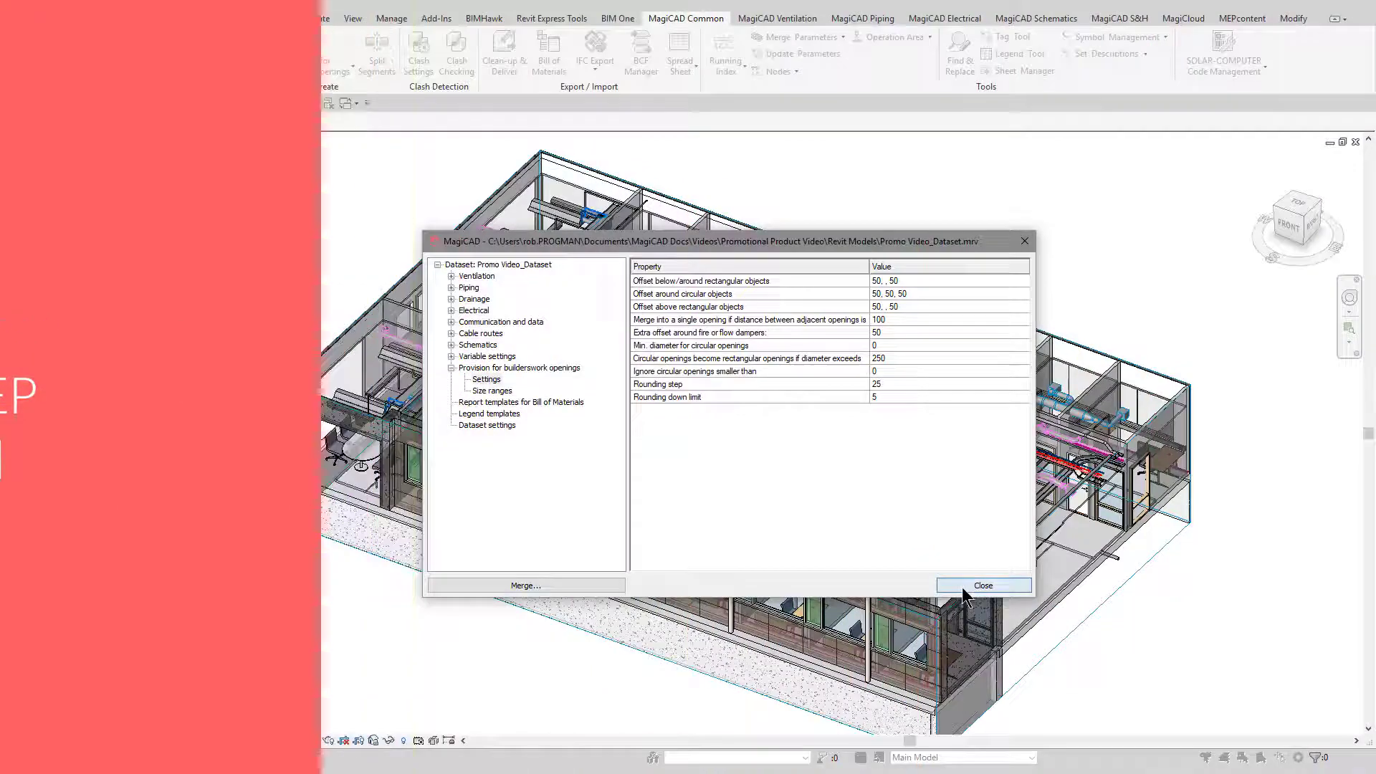
- Generate builderswork provisions for the current view, keeping the default category filters
{"action": "left_click", "coordinate": [287, 63]}
{"action": "left_click", "coordinate": [300, 123]}
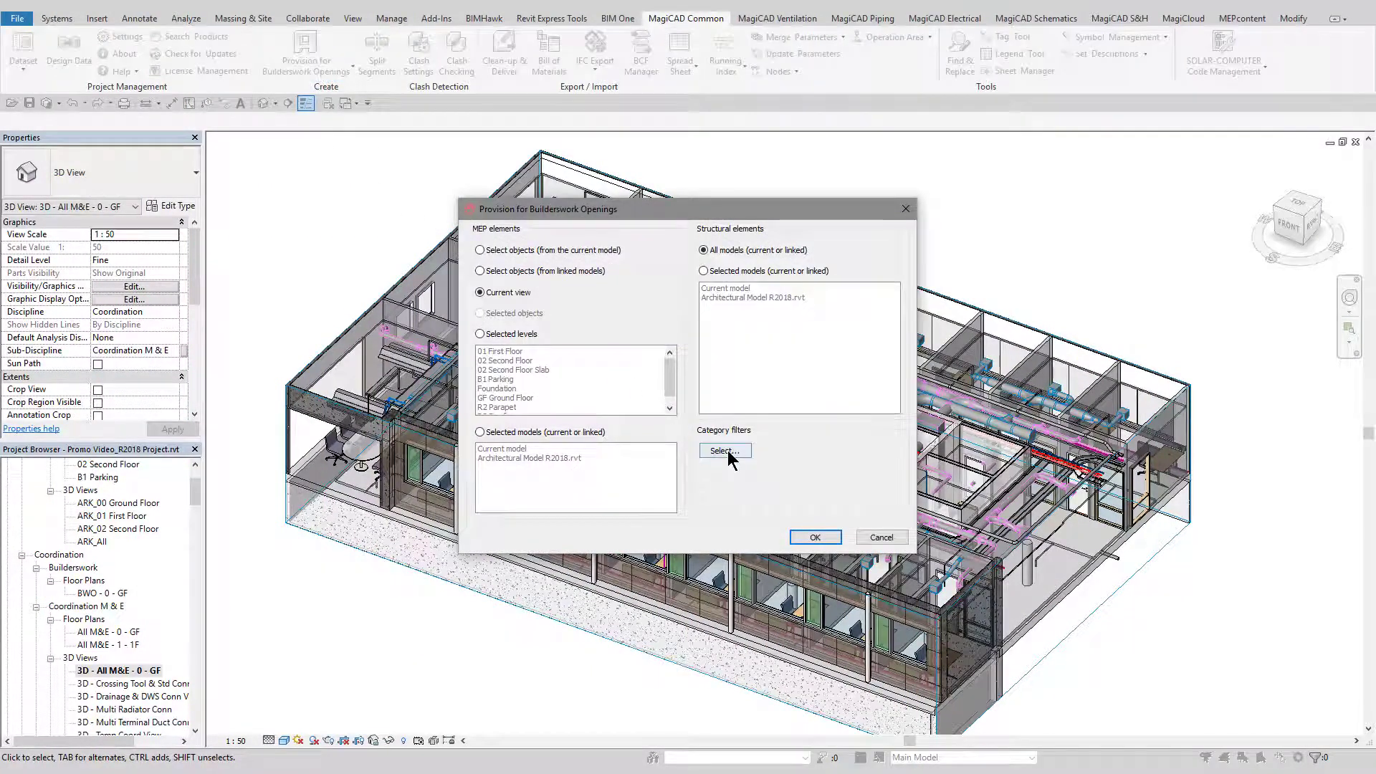
{"action": "left_click", "coordinate": [725, 451]}
{"action": "left_click", "coordinate": [816, 497]}
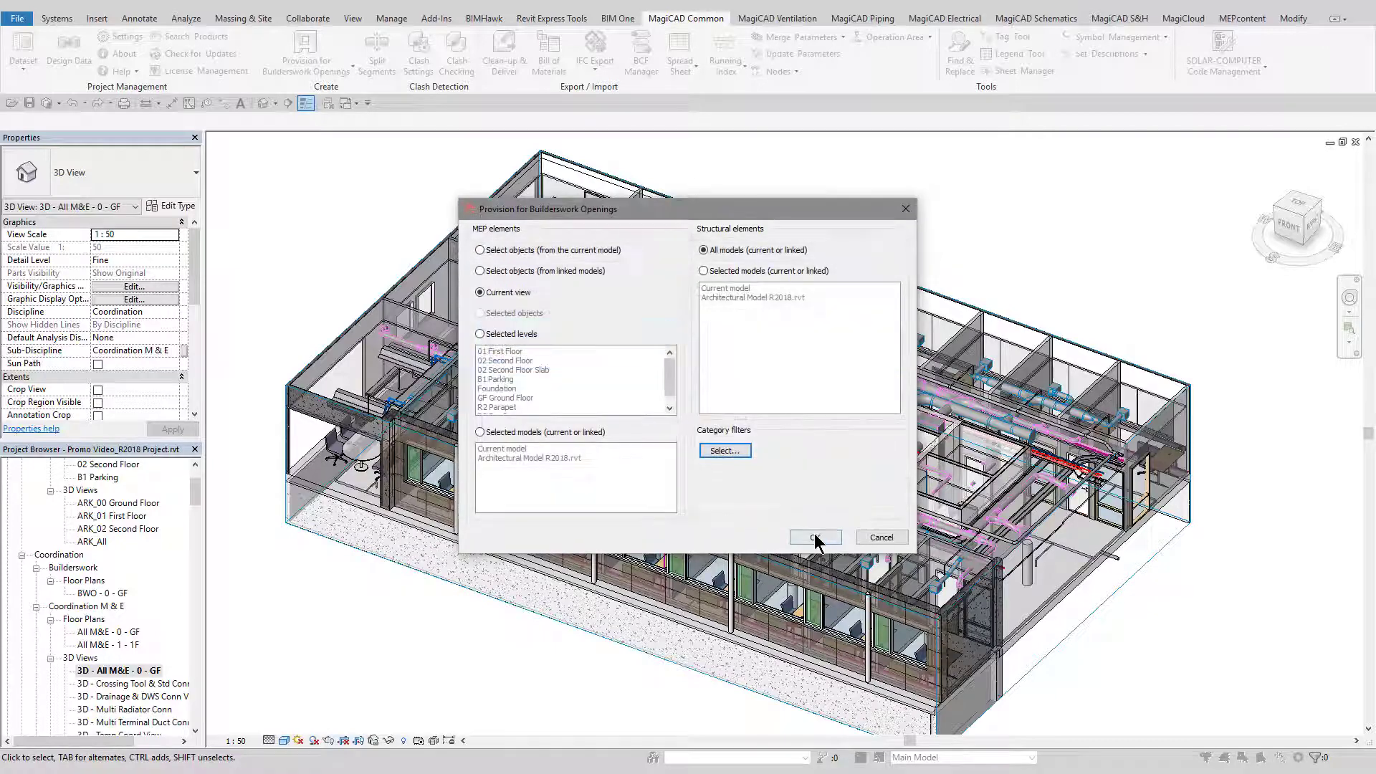
{"action": "left_click", "coordinate": [815, 538]}
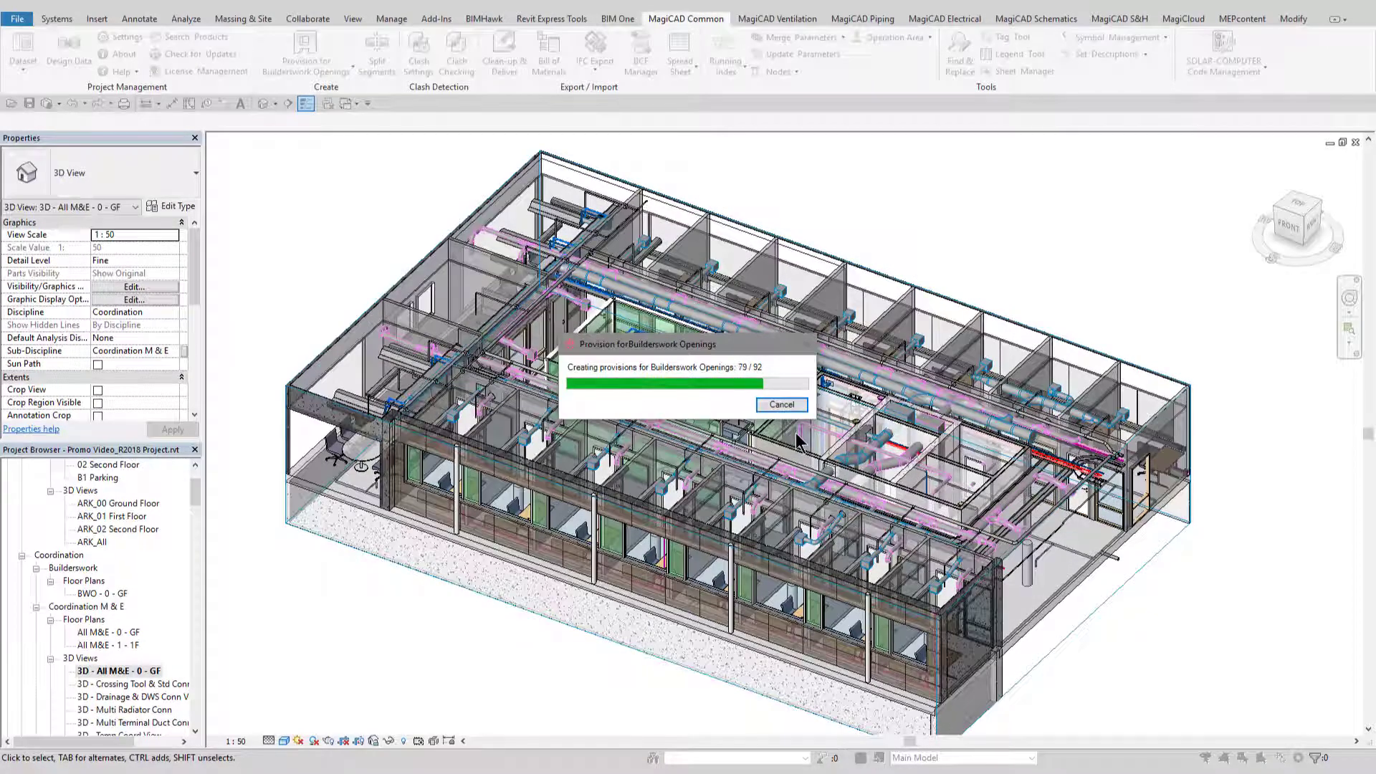
- Zoom in and select a generated void box around the pipes to inspect it
{"action": "scroll", "coordinate": [745, 434], "scroll_direction": "up", "scroll_amount": 10}
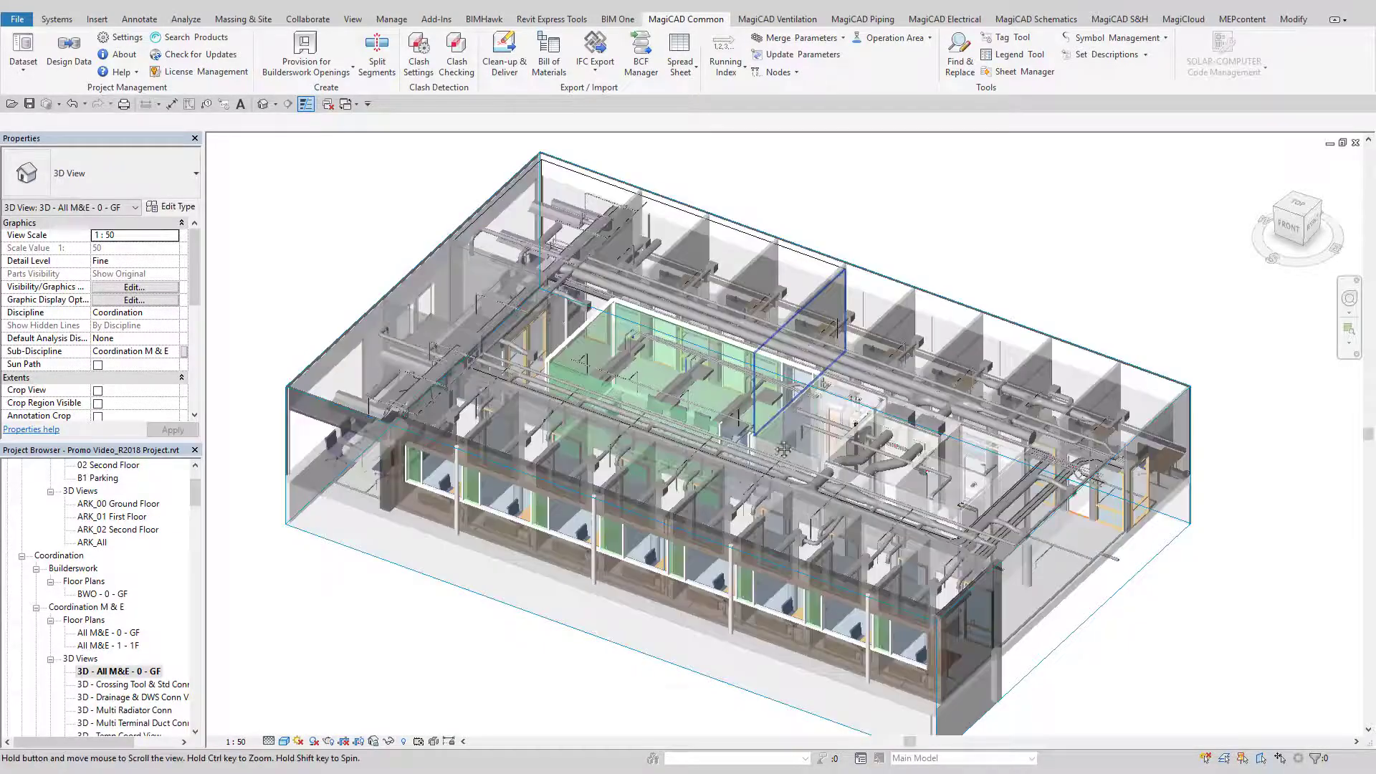
{"action": "scroll", "coordinate": [784, 449], "scroll_direction": "up", "scroll_amount": 5}
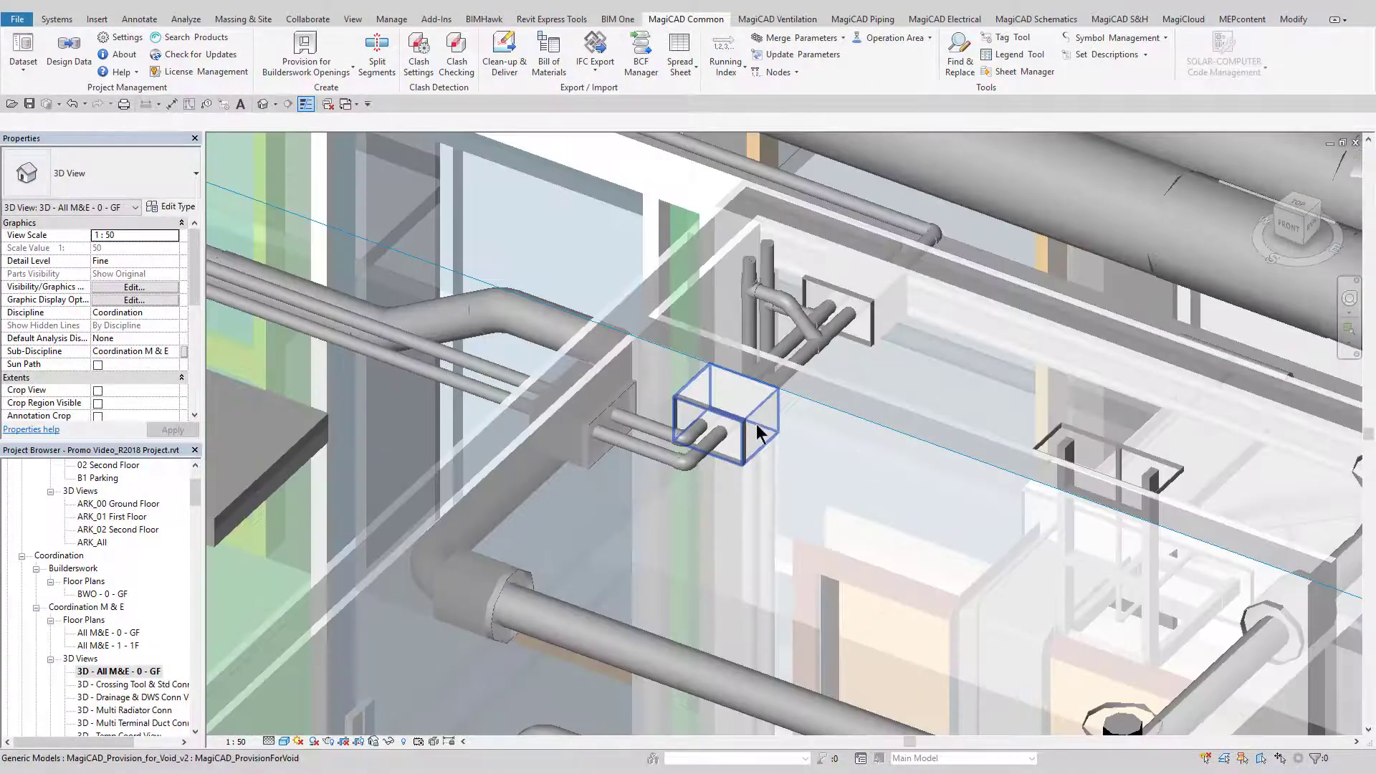
{"action": "left_click", "coordinate": [736, 452]}
{"action": "middle_click_drag", "start_coordinate": [735, 453], "coordinate": [688, 484], "text": "shift"}
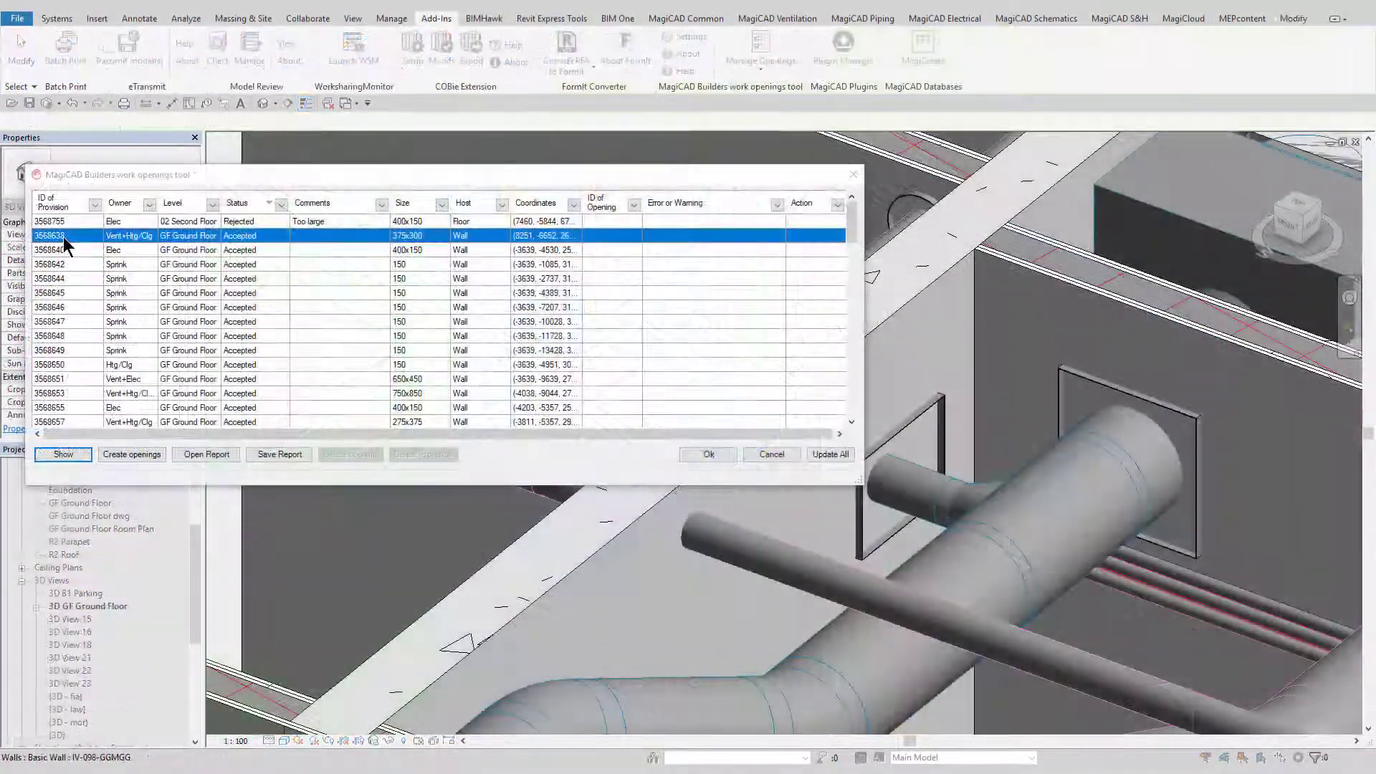
- Preview the 375x300 Vent+Htg/Clg provision in 3D to inspect the pipe
{"action": "left_click", "coordinate": [66, 256]}
{"action": "left_click", "coordinate": [66, 237]}
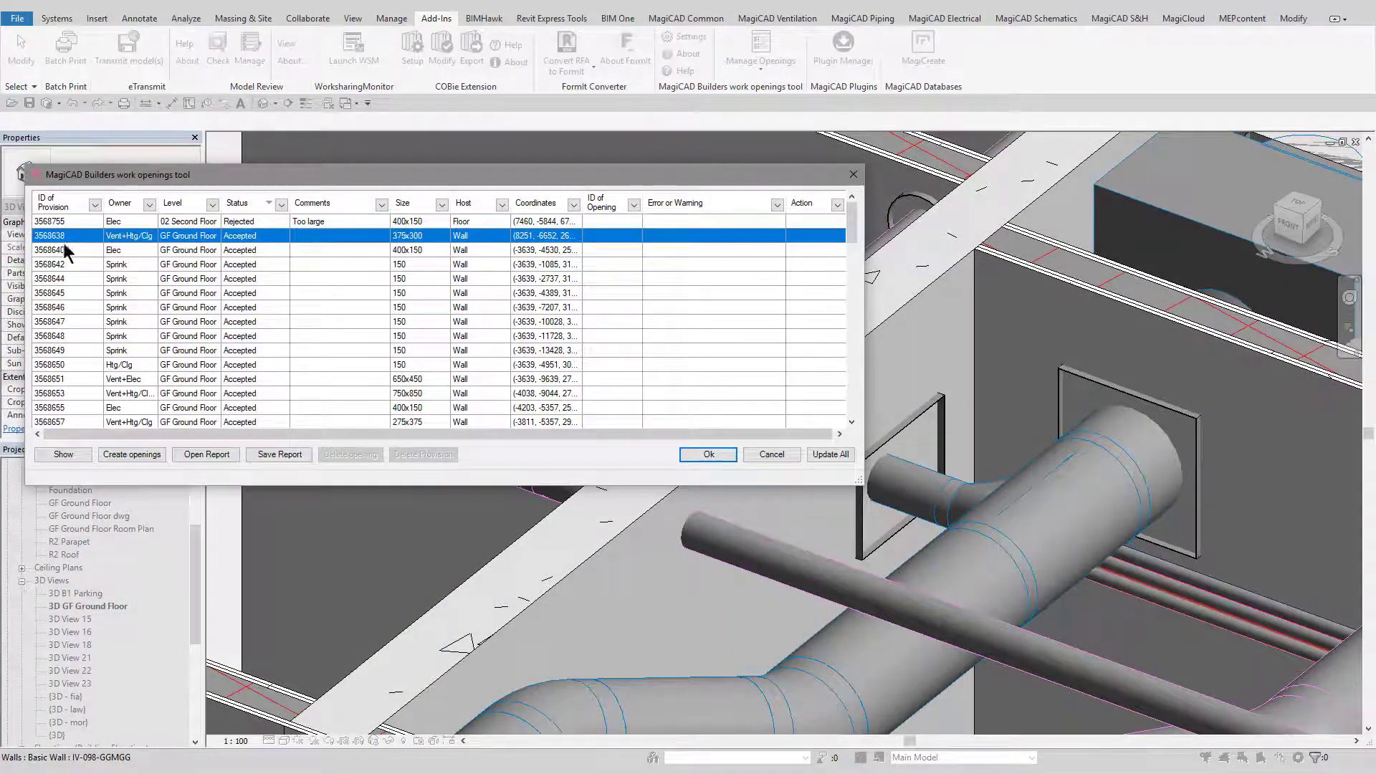
{"action": "left_click", "coordinate": [58, 456]}
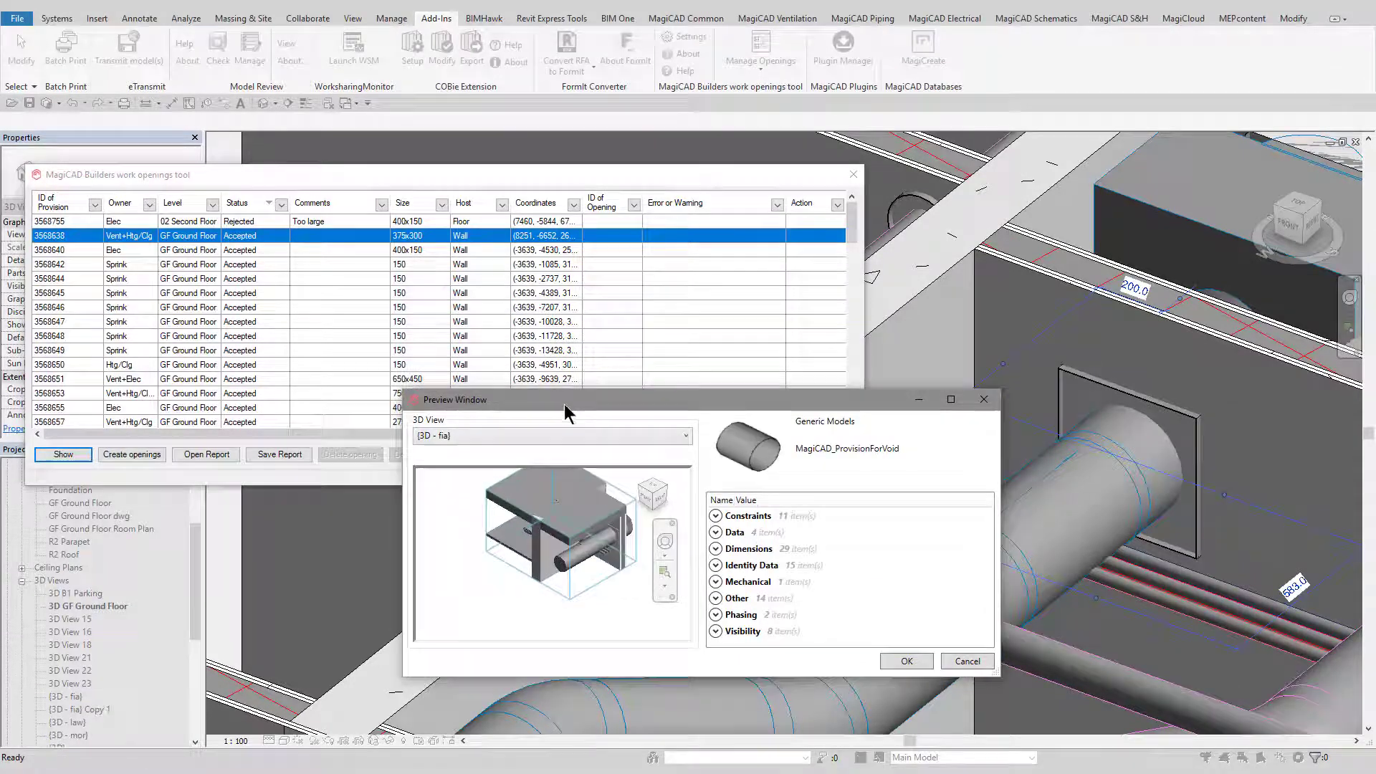
{"action": "middle_click_drag", "start_coordinate": [566, 531], "coordinate": [572, 538], "text": "shift"}
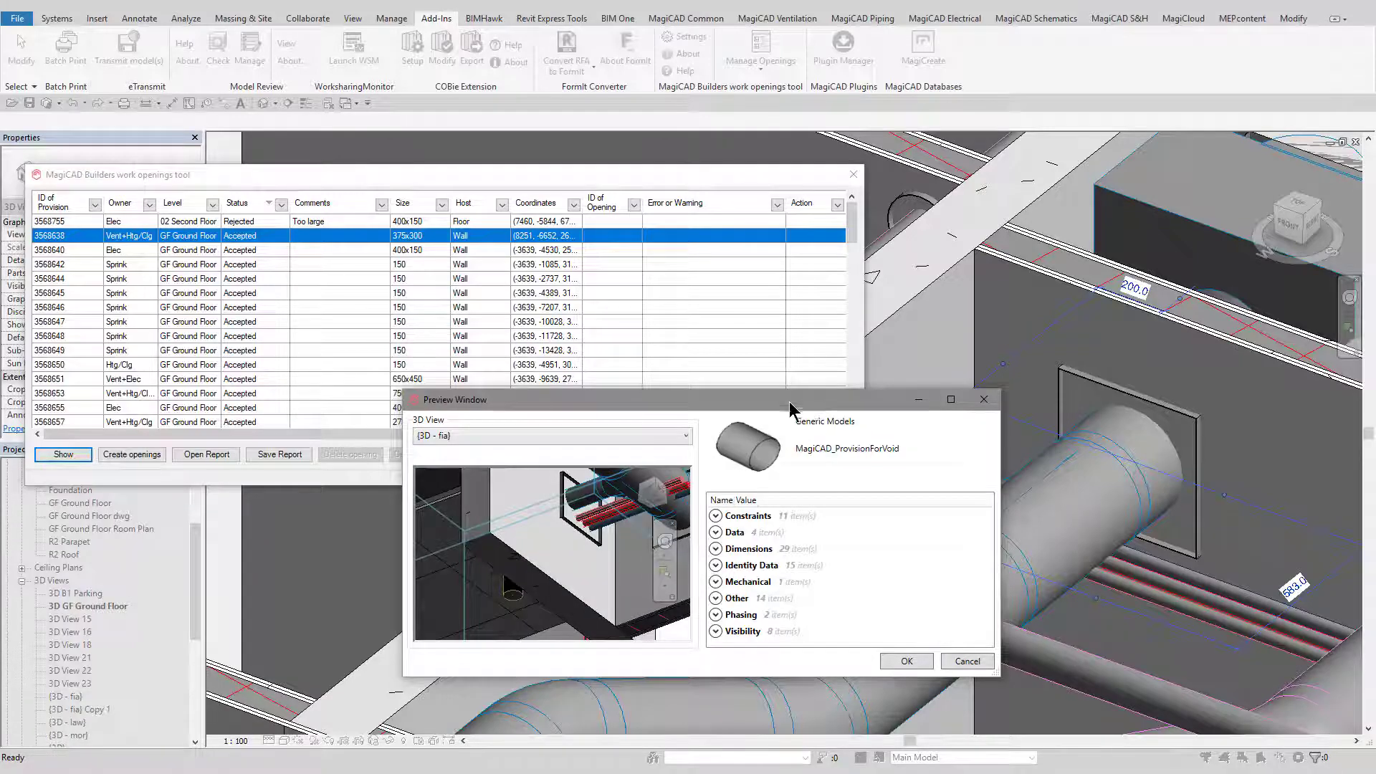
{"action": "left_click_drag", "start_coordinate": [806, 407], "coordinate": [632, 437]}
{"action": "left_click", "coordinate": [730, 690]}
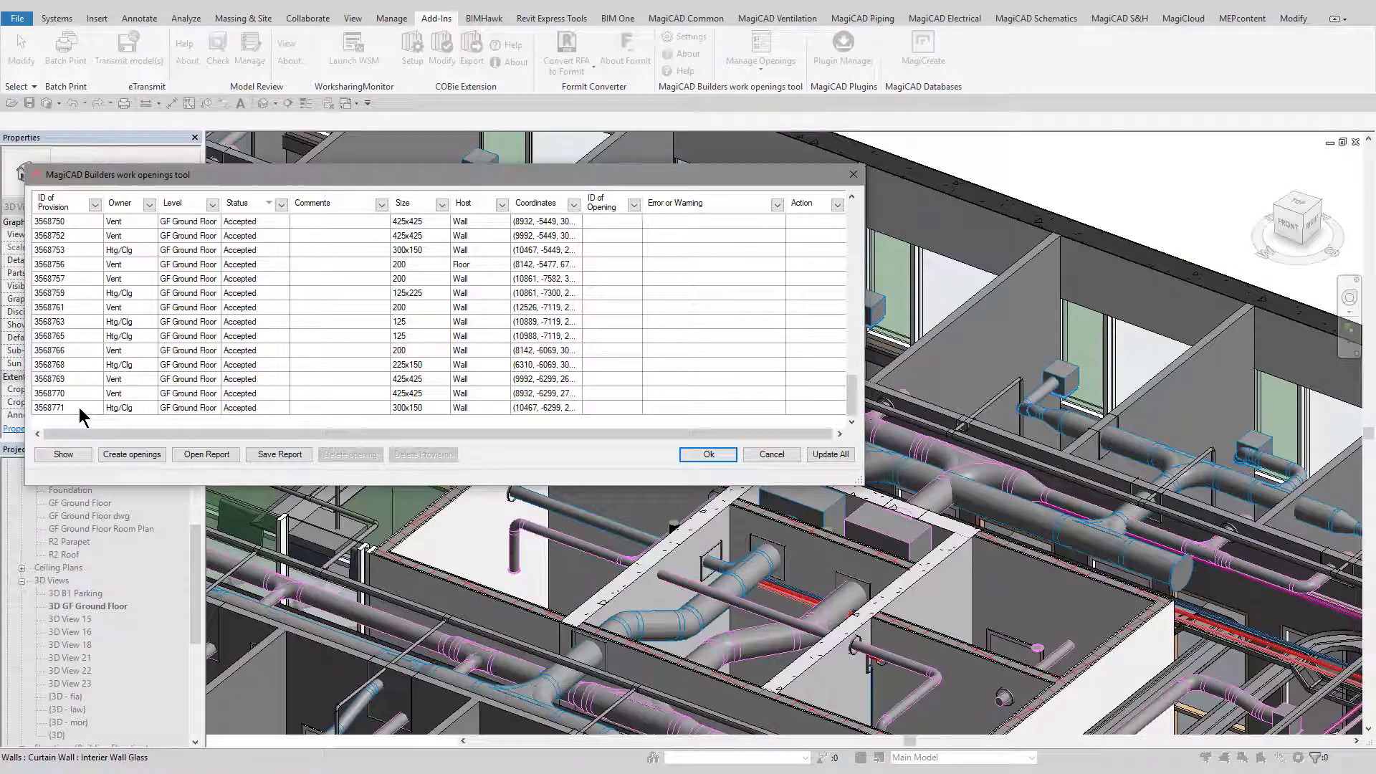
- Create openings for all listed provisions, then inspect a new opening's void box in 3D
{"action": "left_click", "coordinate": [132, 455]}
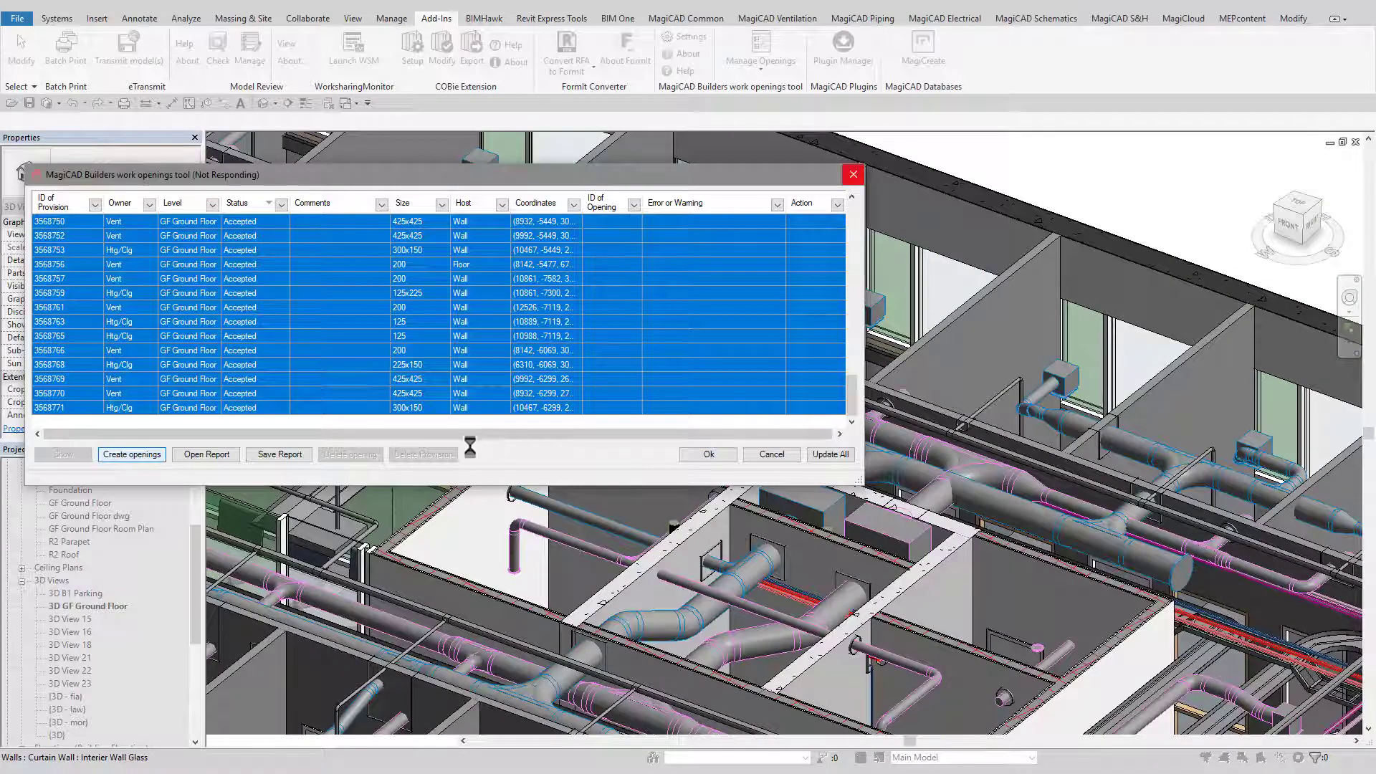
{"action": "left_click", "coordinate": [492, 356]}
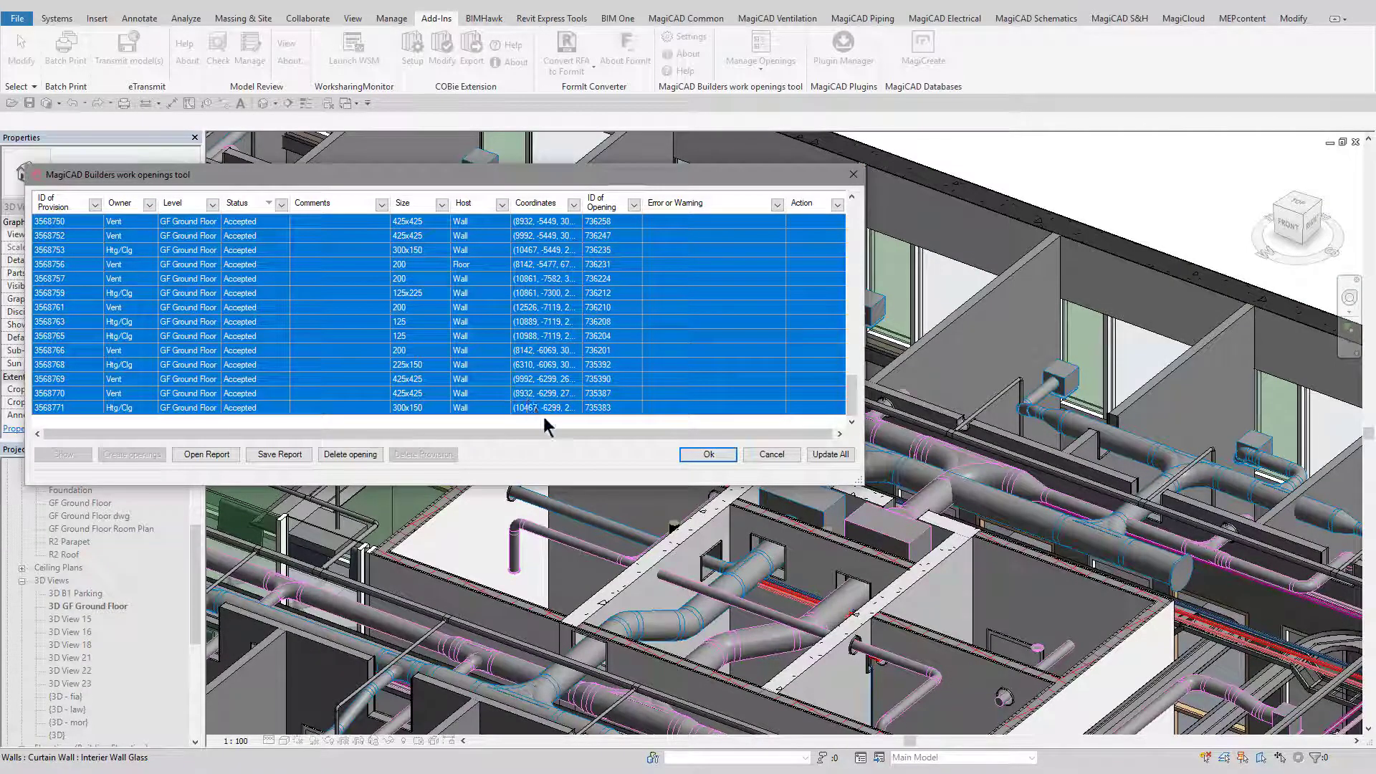
{"action": "left_click", "coordinate": [708, 454]}
{"action": "mouse_move", "coordinate": [664, 553]}
{"action": "middle_mouse_down", "text": "shift"}
{"action": "mouse_move", "coordinate": [675, 566]}
{"action": "mouse_move", "coordinate": [681, 545]}
{"action": "middle_mouse_up", "text": "shift"}
{"action": "scroll", "coordinate": [688, 495], "scroll_direction": "up", "scroll_amount": 8}
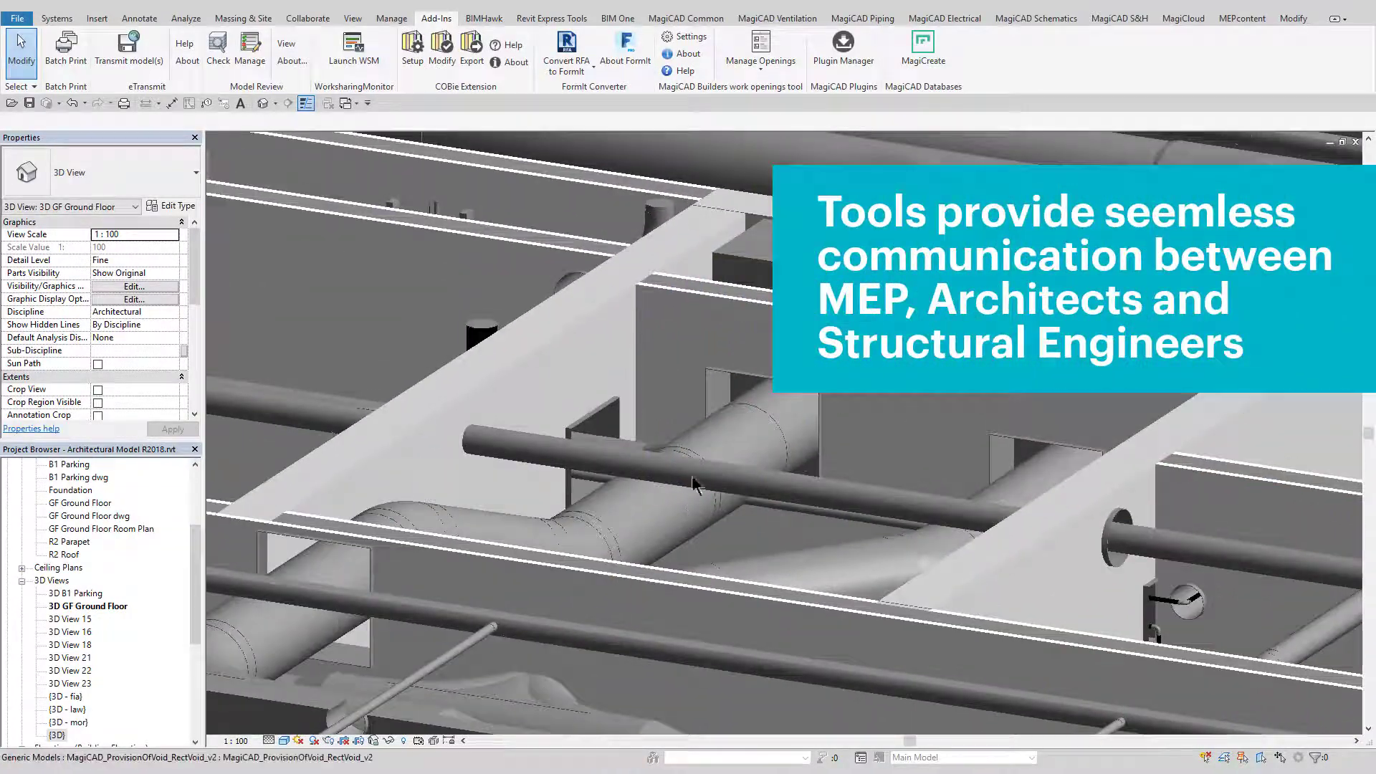
{"action": "left_click", "coordinate": [731, 382]}
{"action": "middle_click_drag", "start_coordinate": [730, 382], "coordinate": [745, 574], "text": "shift"}
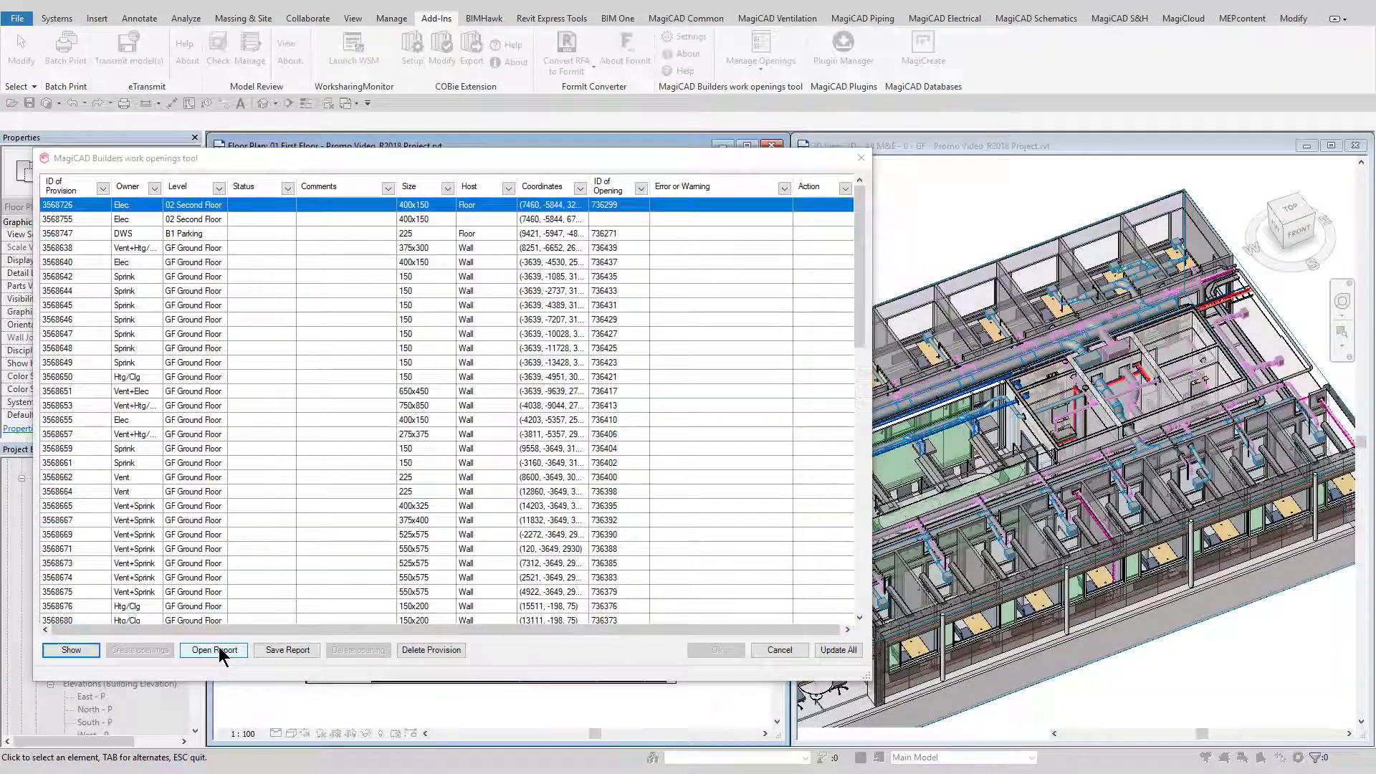
- Load BWO report.xml and show the rejected Too large provision in the model
{"action": "left_click", "coordinate": [216, 650]}
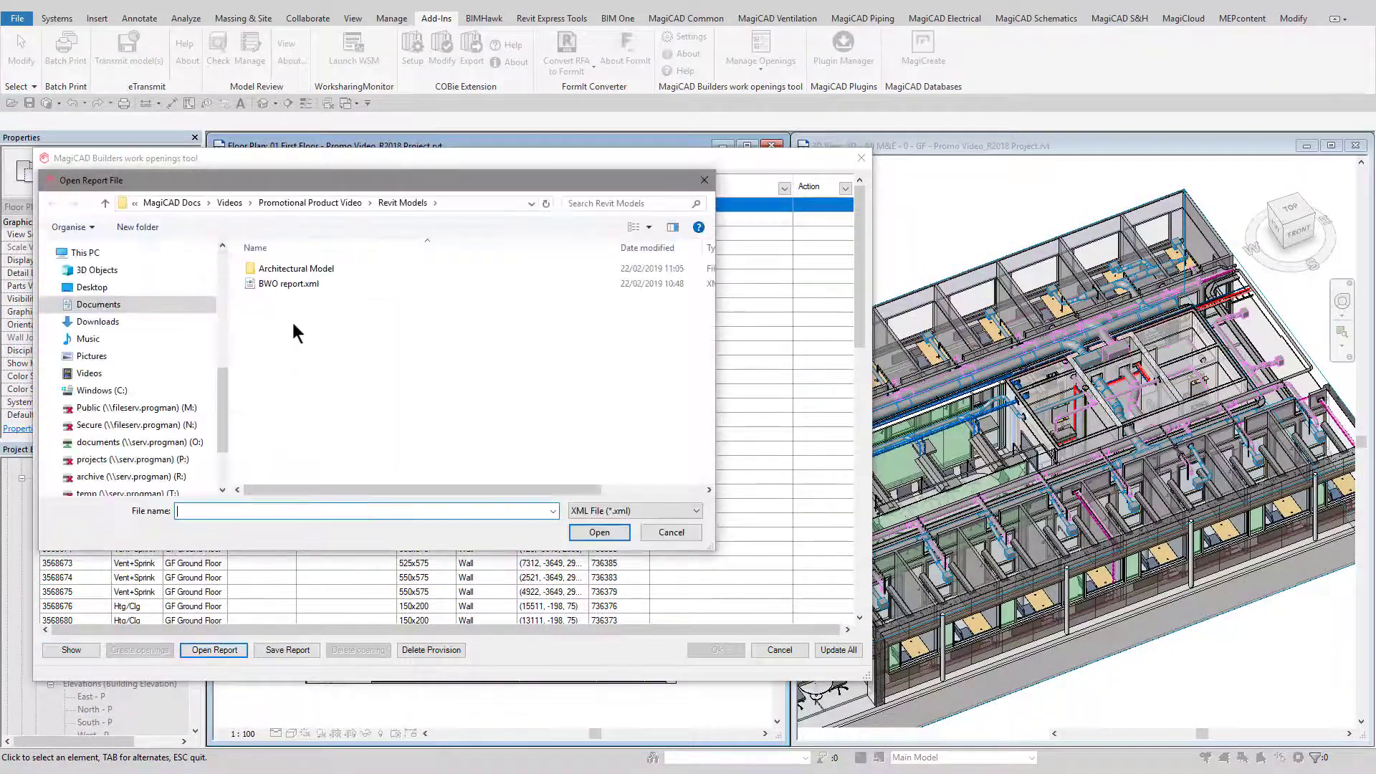
{"action": "double_click", "coordinate": [301, 283]}
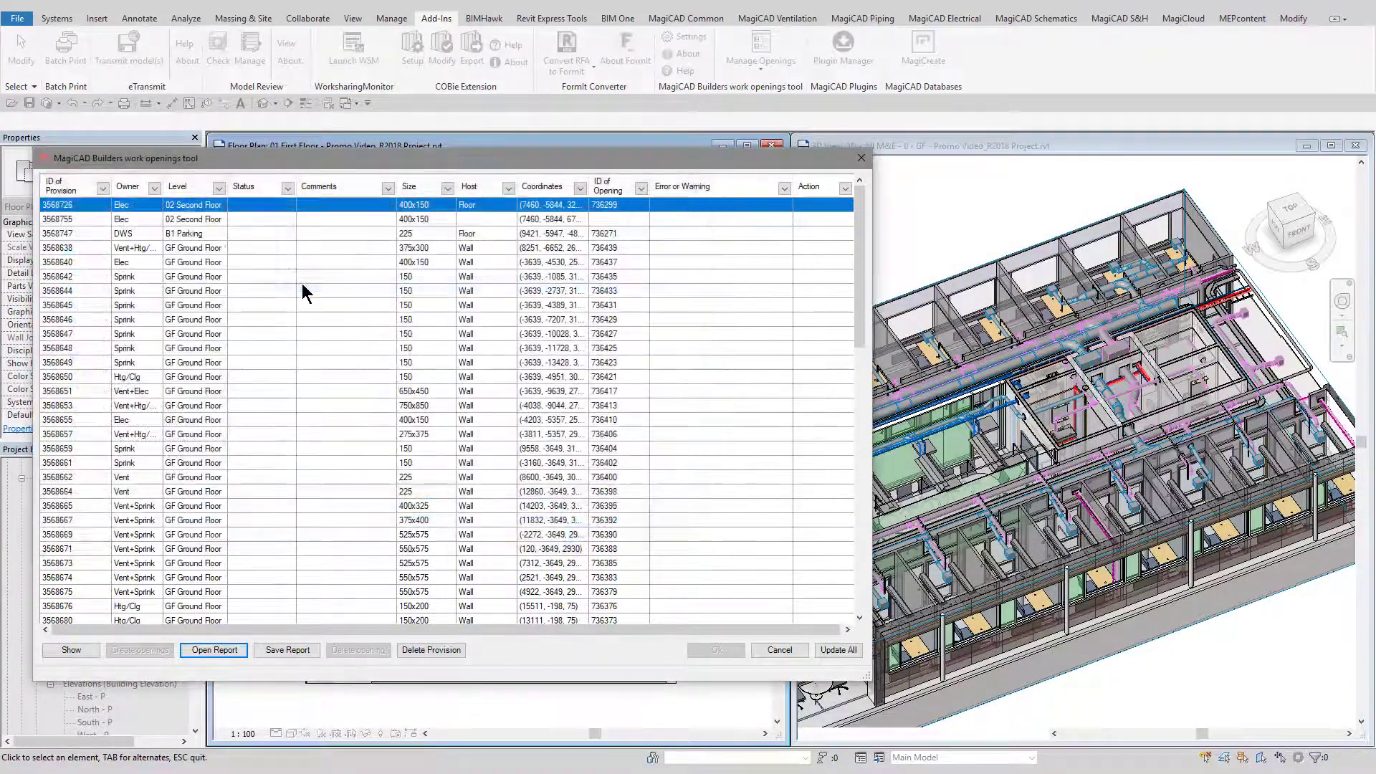
{"action": "left_click", "coordinate": [202, 248]}
{"action": "left_click", "coordinate": [195, 208]}
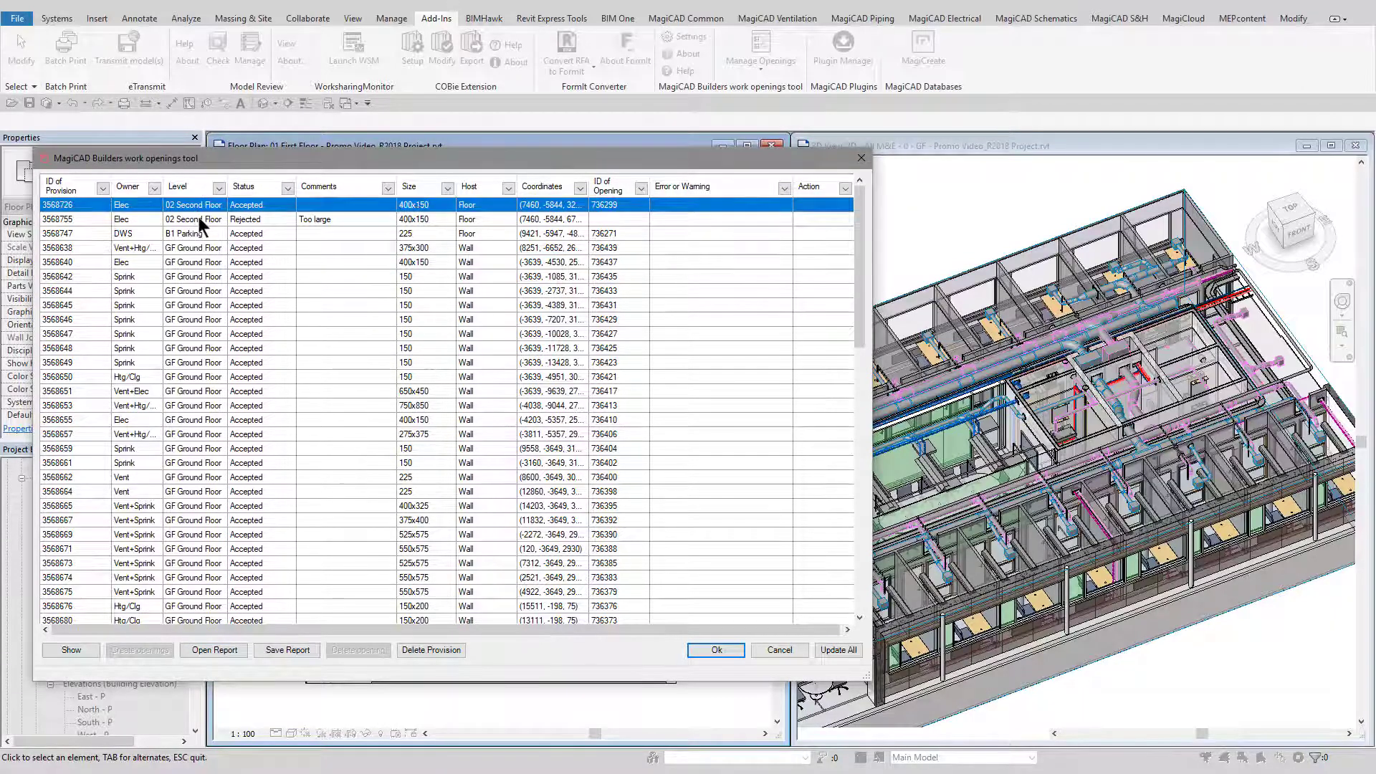
{"action": "left_click", "coordinate": [199, 220]}
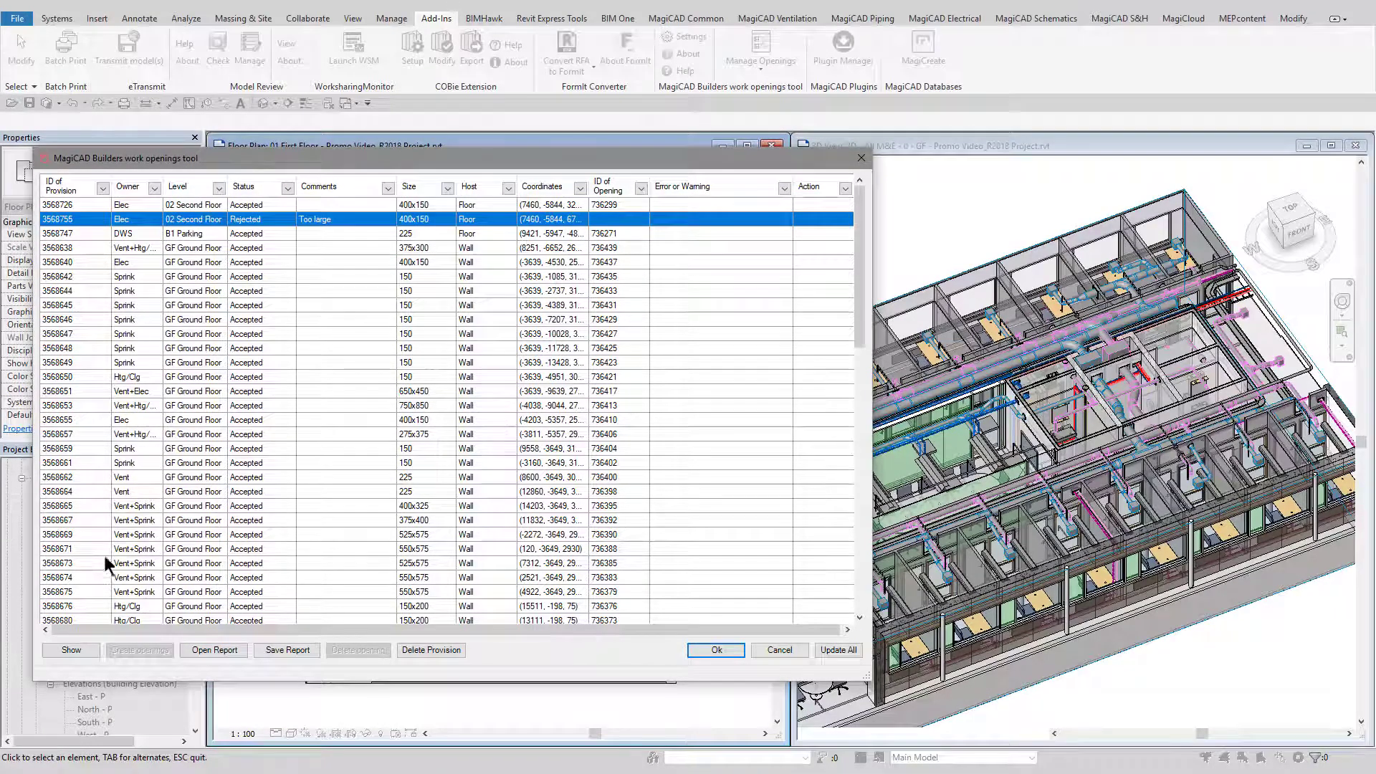
{"action": "left_click", "coordinate": [71, 649]}
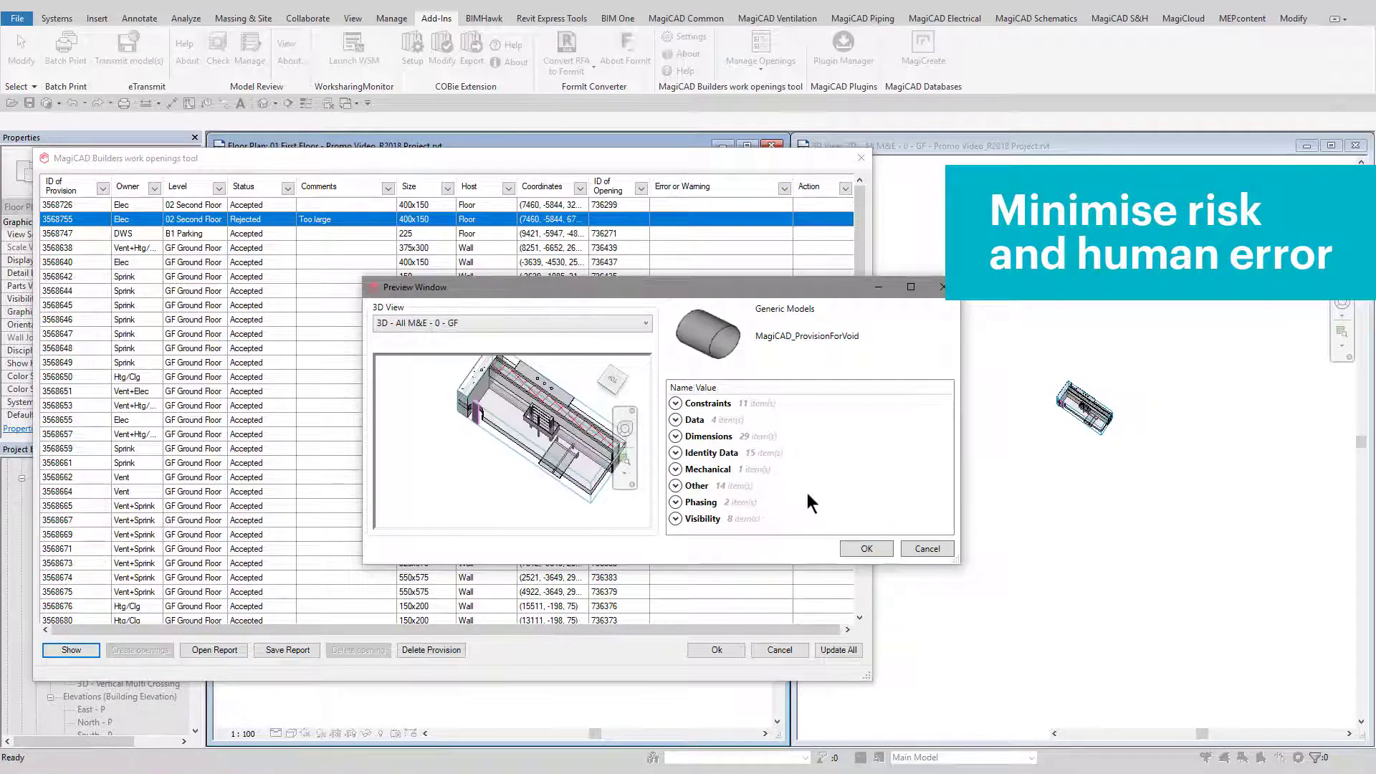
- Review the rejected provision in the floor plan and 3D view, then zoom to the opening
{"action": "left_click", "coordinate": [866, 549]}
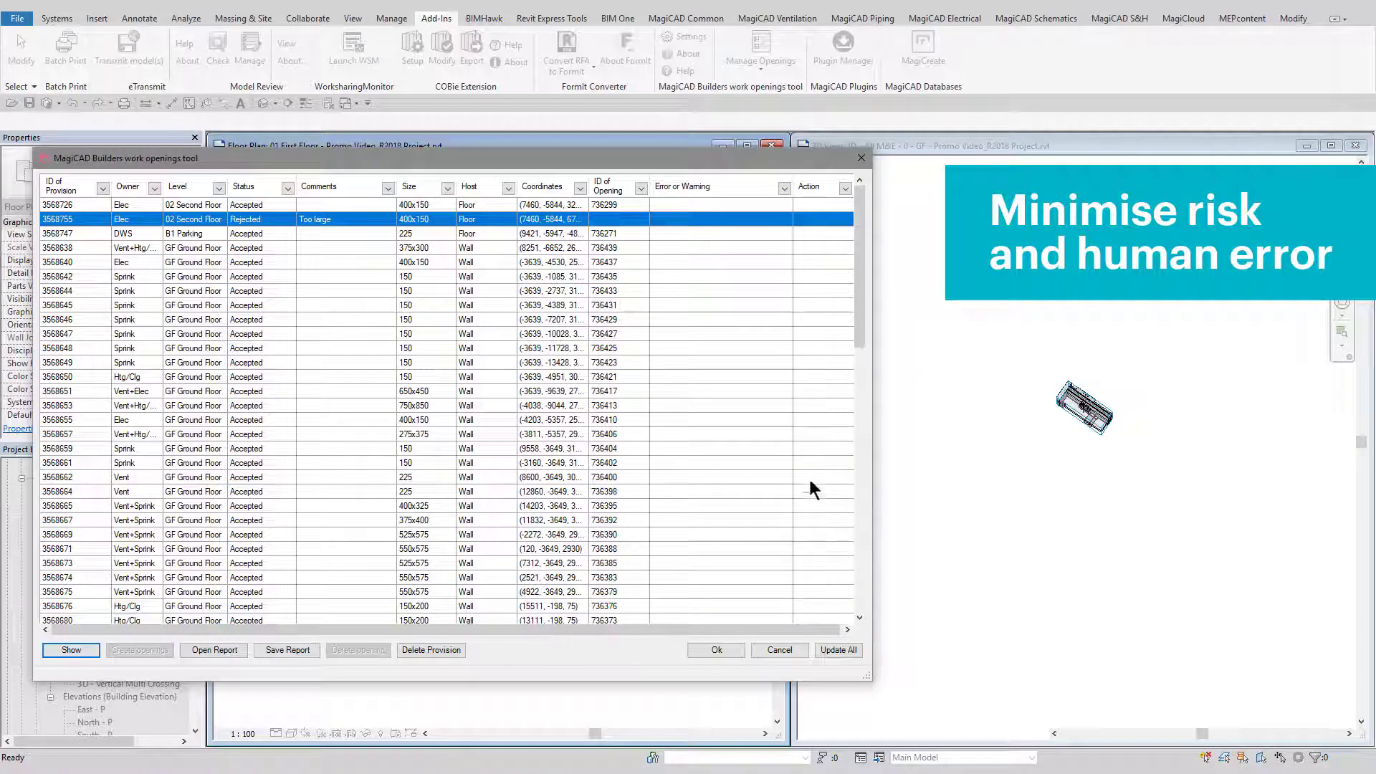
{"action": "left_click_drag", "start_coordinate": [566, 158], "coordinate": [775, 313]}
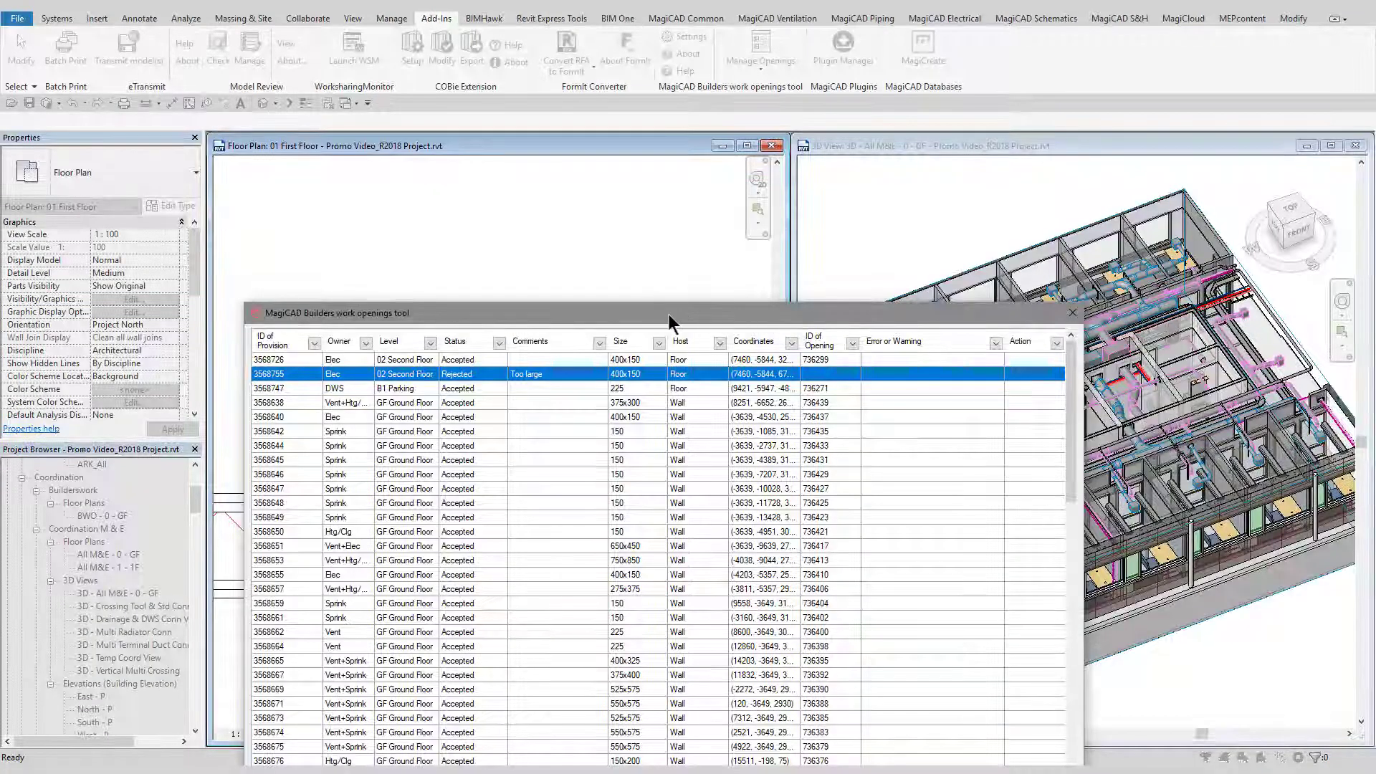
{"action": "left_click_drag", "start_coordinate": [552, 319], "coordinate": [886, 215]}
{"action": "scroll", "coordinate": [377, 418], "scroll_direction": "down", "scroll_amount": 5}
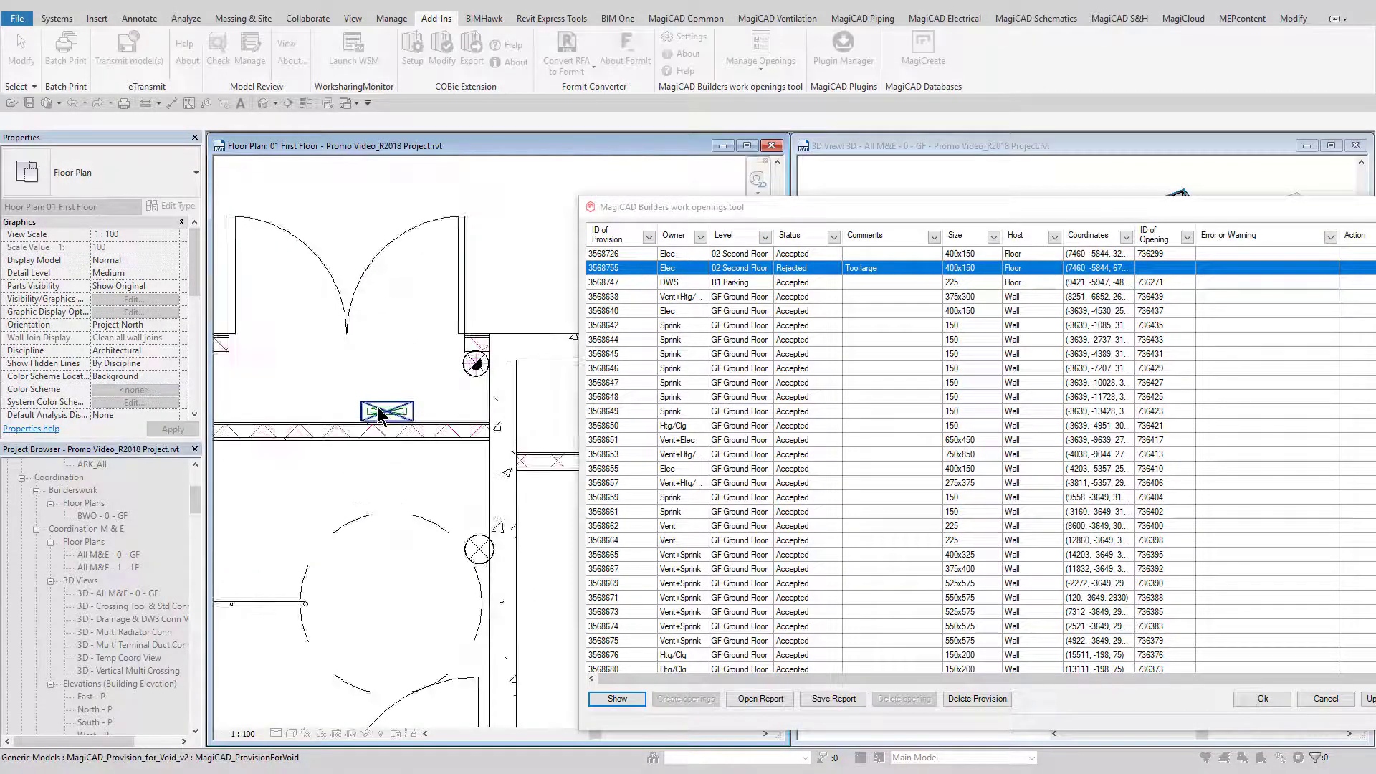
{"action": "left_click_drag", "start_coordinate": [779, 214], "coordinate": [243, 176]}
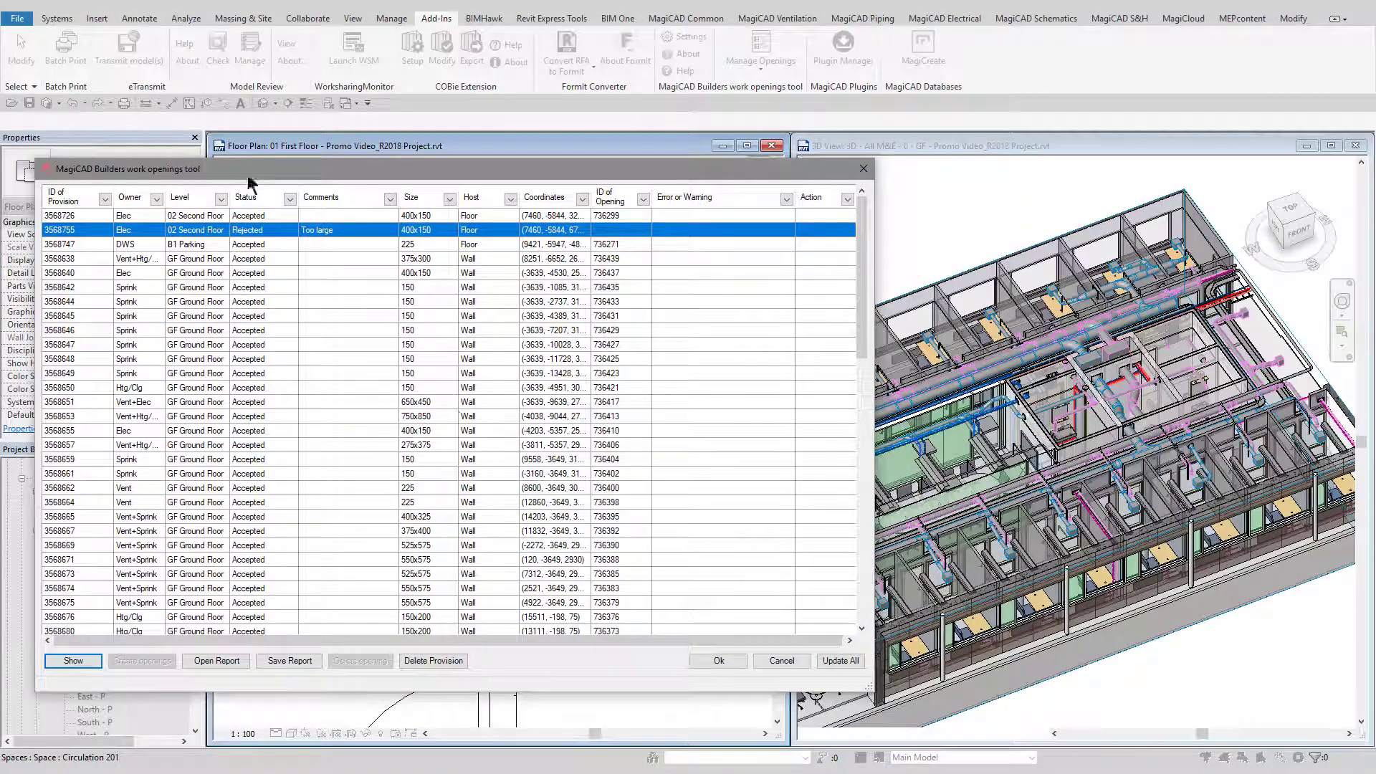
{"action": "left_click", "coordinate": [719, 660]}
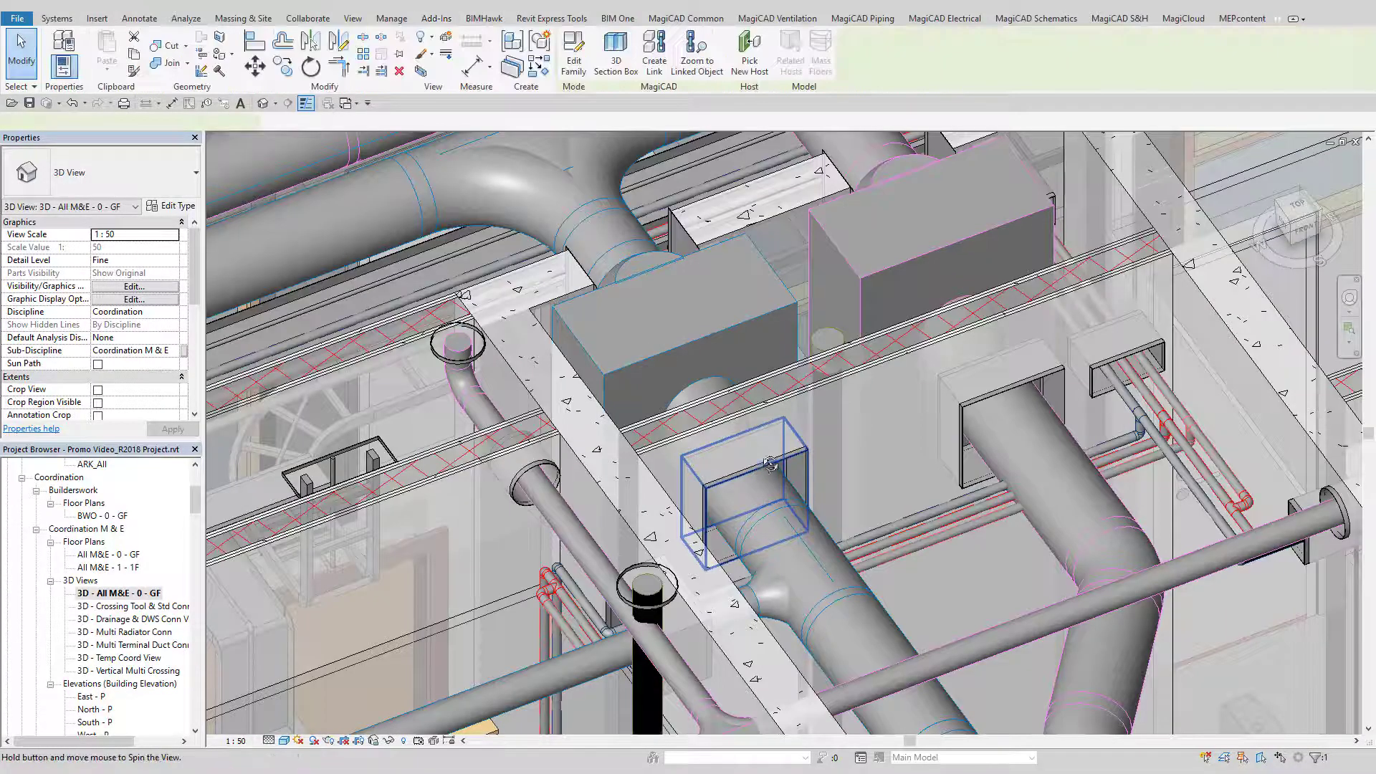
{"action": "middle_click_drag", "start_coordinate": [770, 464], "coordinate": [913, 464], "text": "shift"}
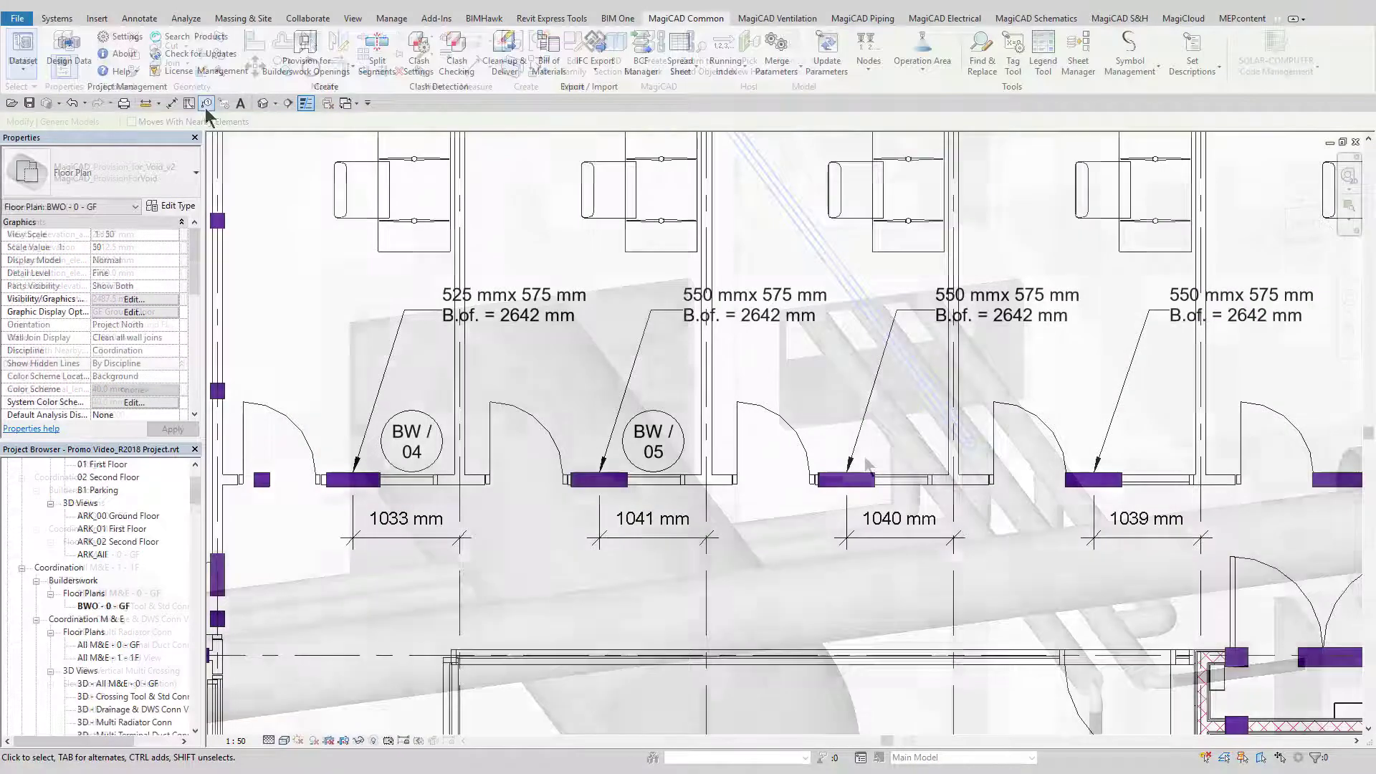
- Tag the two openings BW / 06 and BW / 07, then move both tags above the dimensions
{"action": "left_click", "coordinate": [206, 103]}
{"action": "left_click", "coordinate": [872, 479]}
{"action": "left_click", "coordinate": [1075, 485]}
{"action": "key", "text": "Escape"}
{"action": "left_click", "coordinate": [1082, 521], "text": "ctrl"}
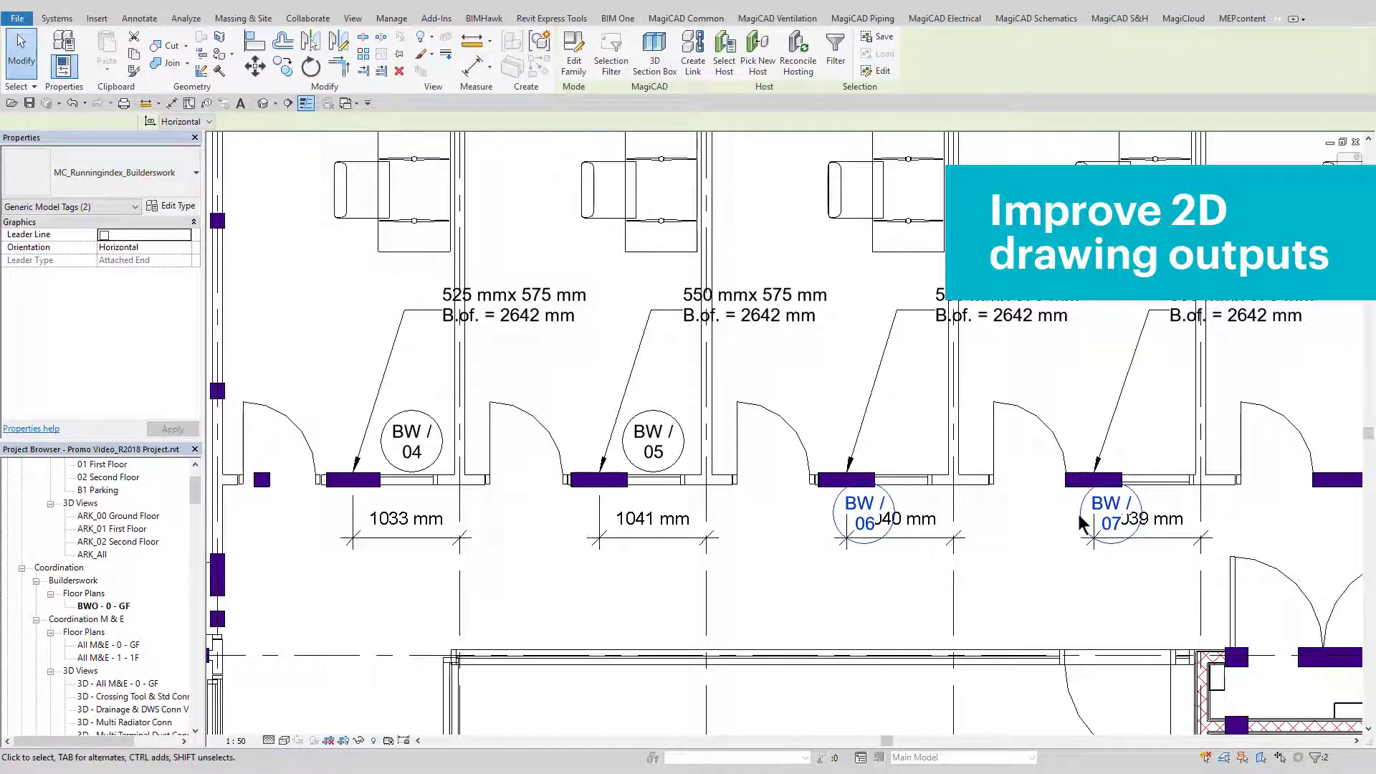
{"action": "left_click_drag", "start_coordinate": [1082, 521], "coordinate": [1123, 452]}
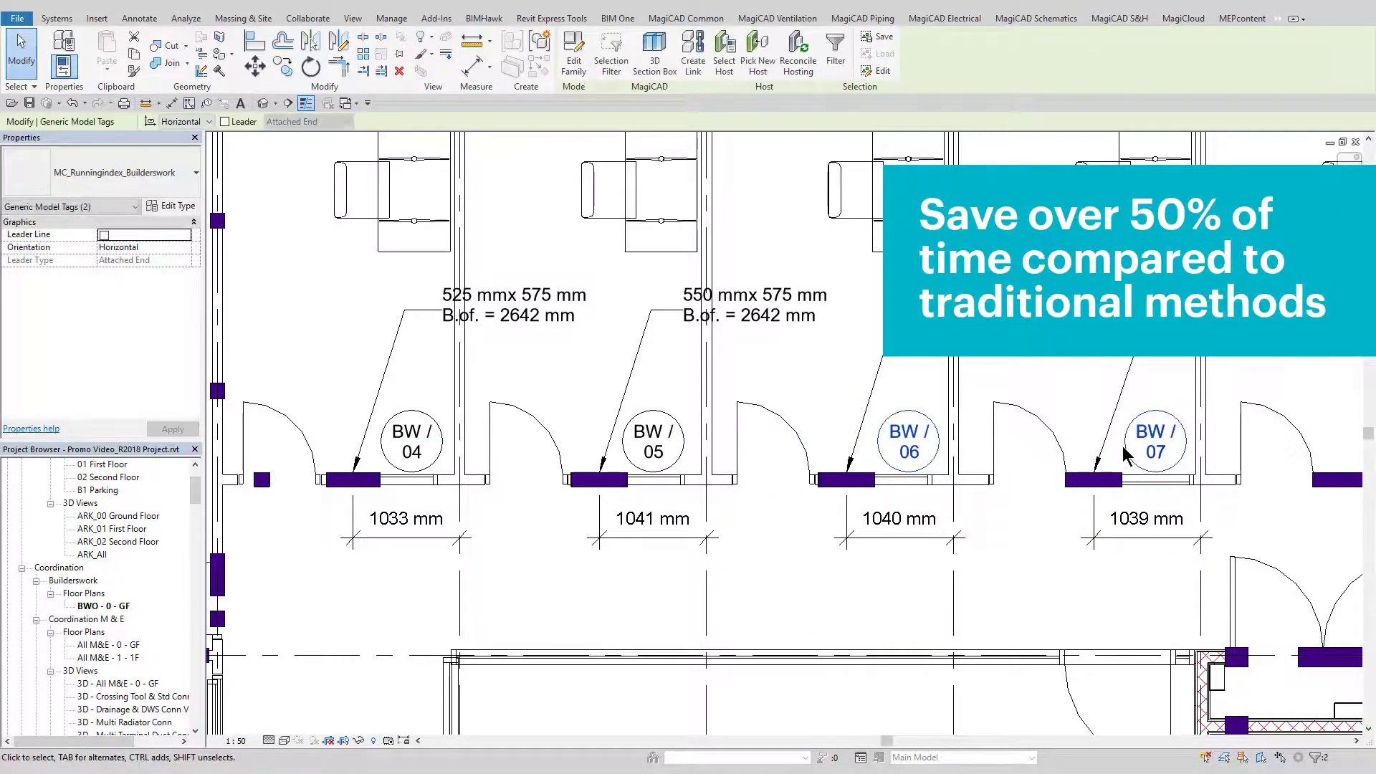
{"action": "key", "text": "Escape"}
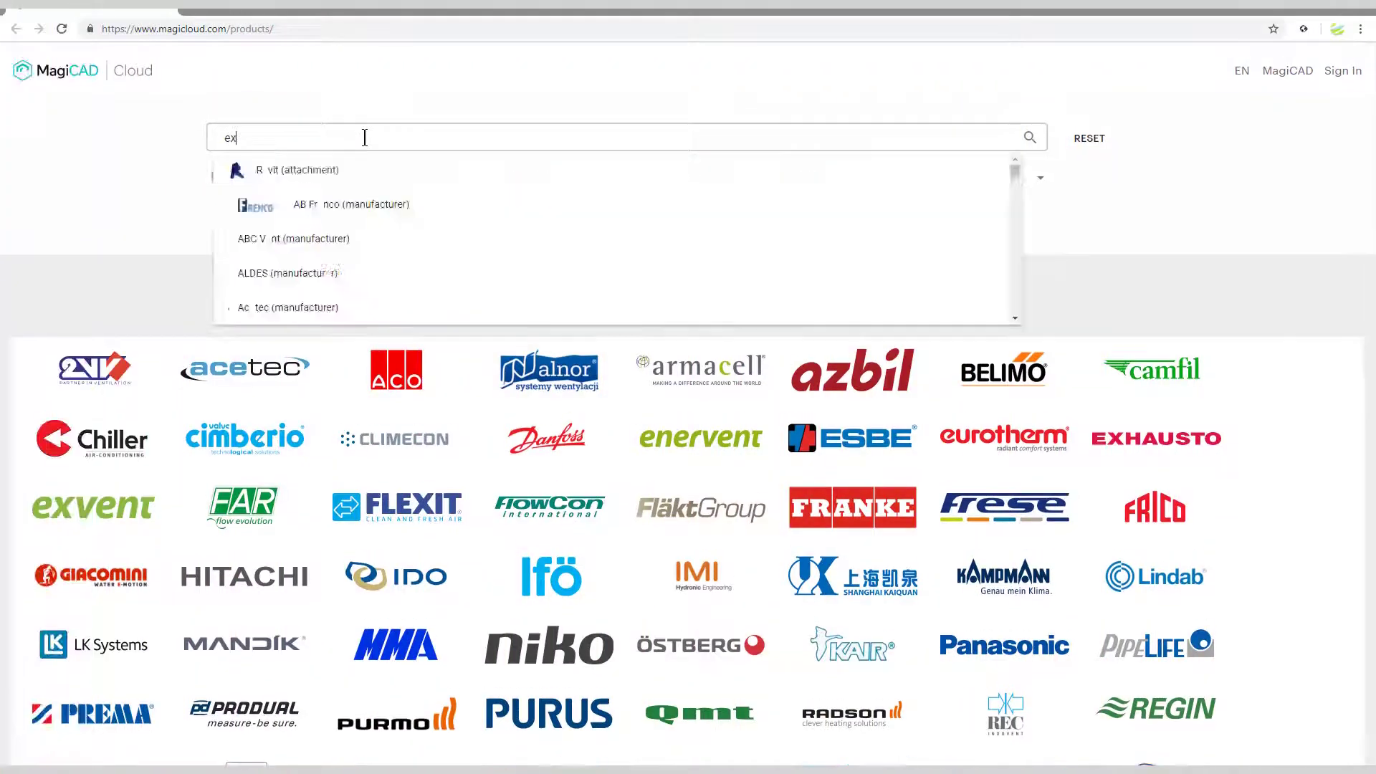
- Filter the product search to TROX extract air devices
{"action": "type", "text": "tra"}
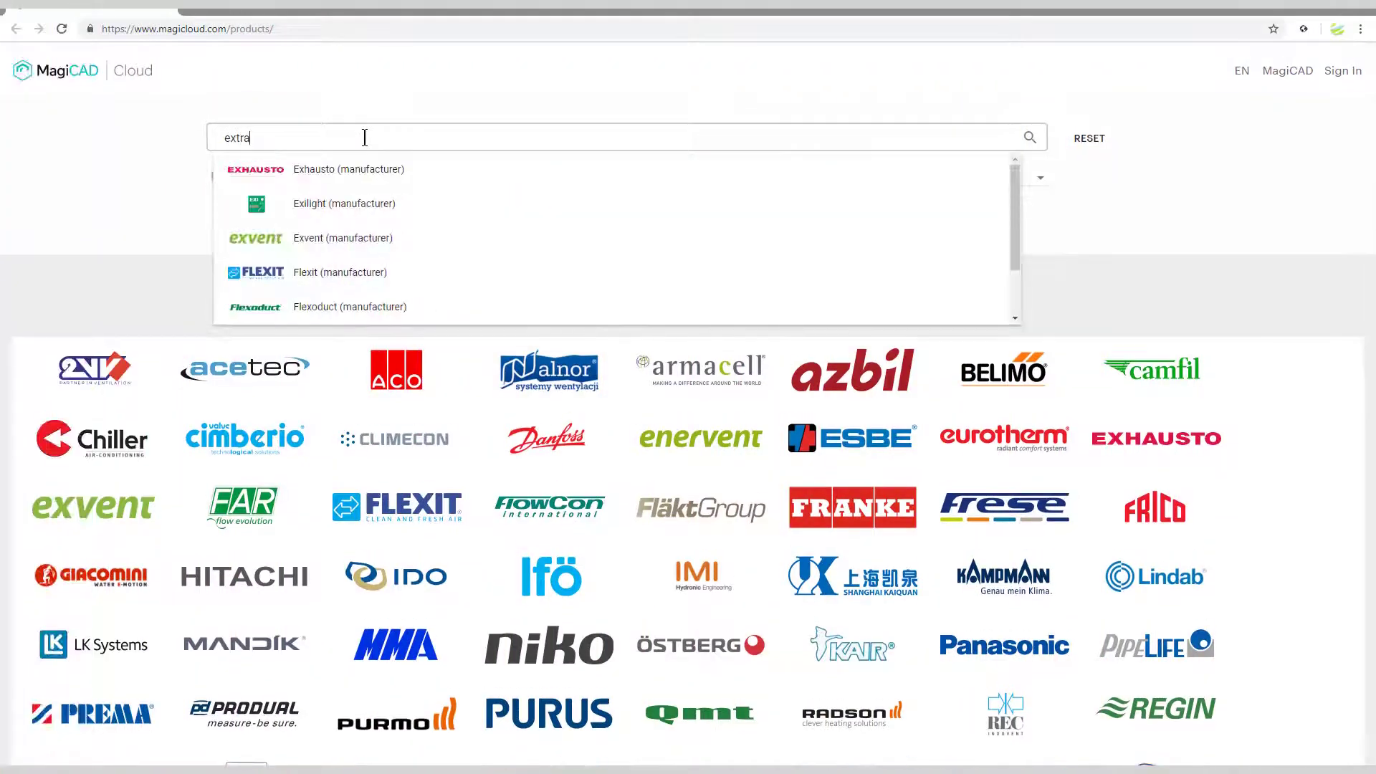
{"action": "type", "text": "ct"}
{"action": "left_click", "coordinate": [361, 170]}
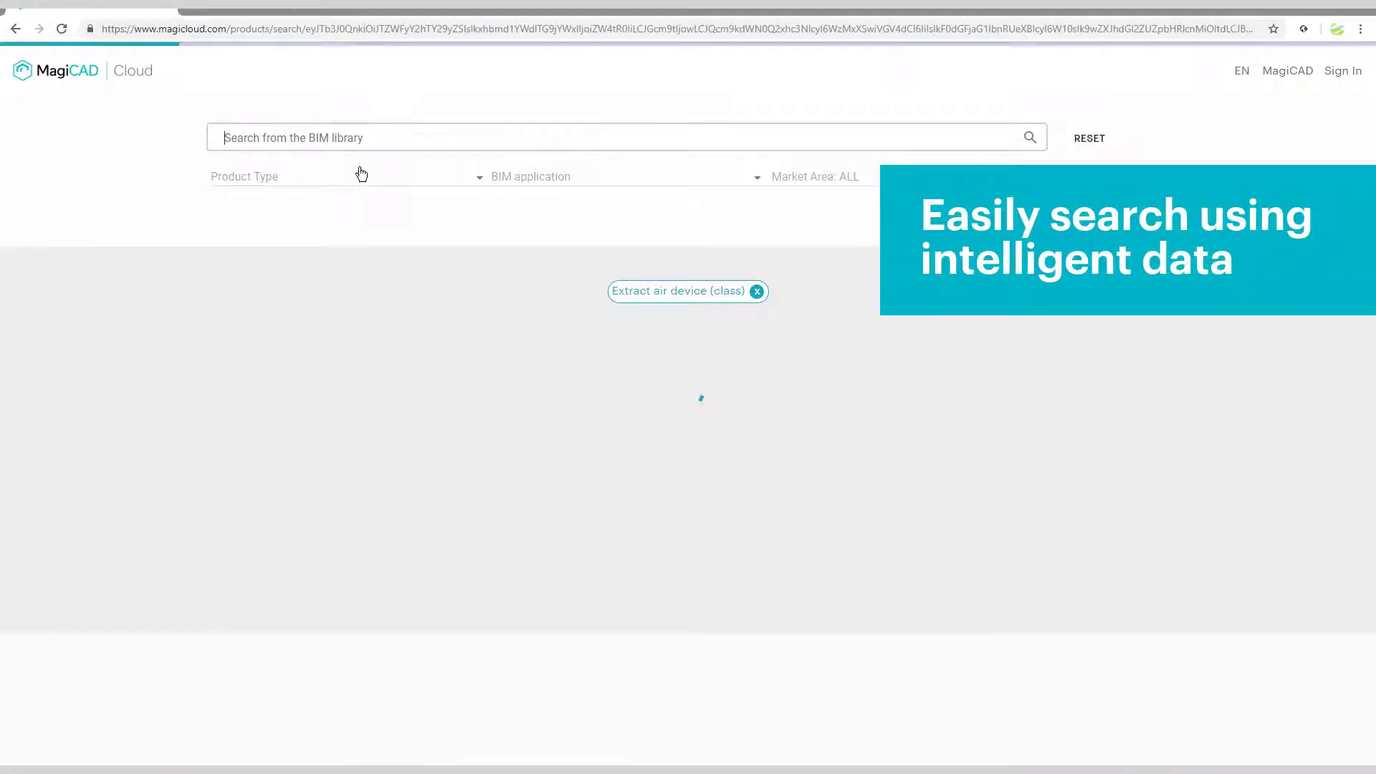
{"action": "type", "text": "t"}
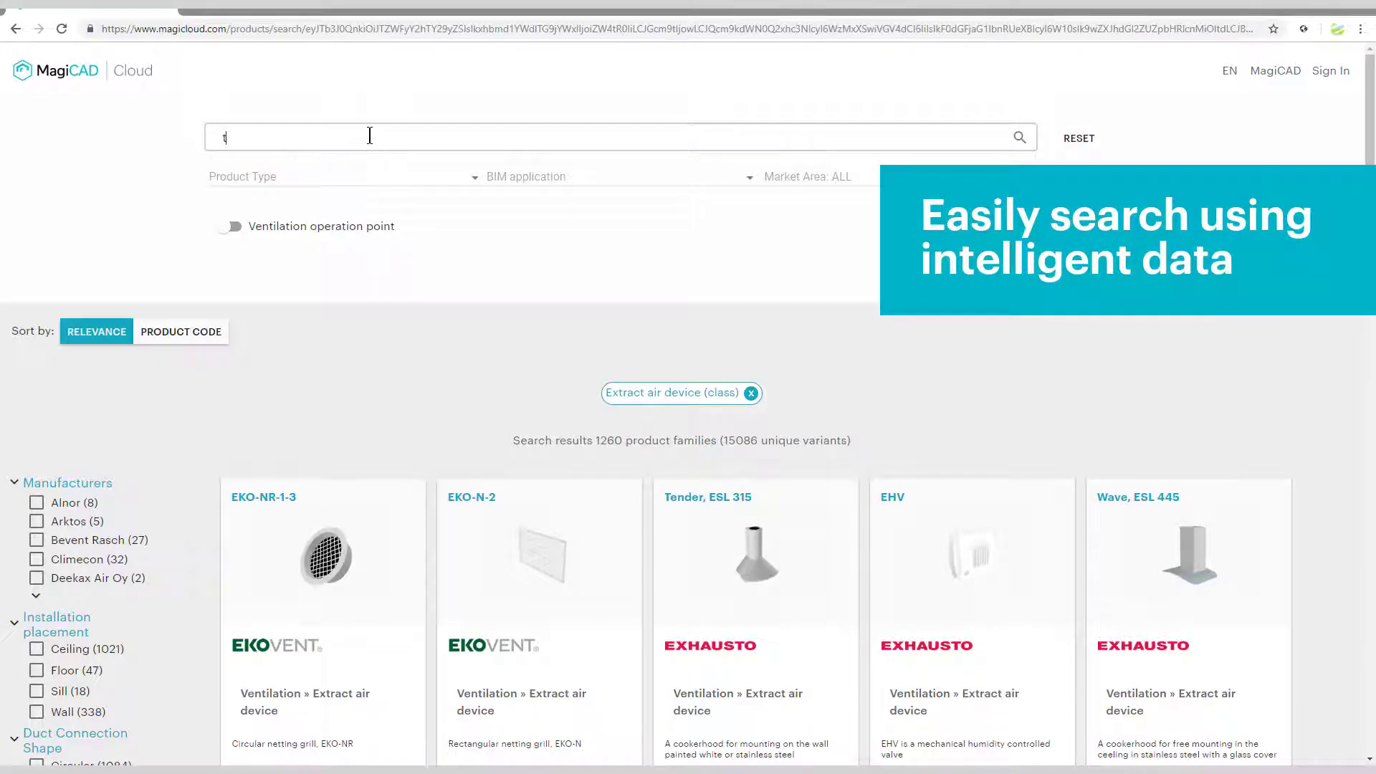
{"action": "type", "text": "rox"}
{"action": "left_click", "coordinate": [348, 170]}
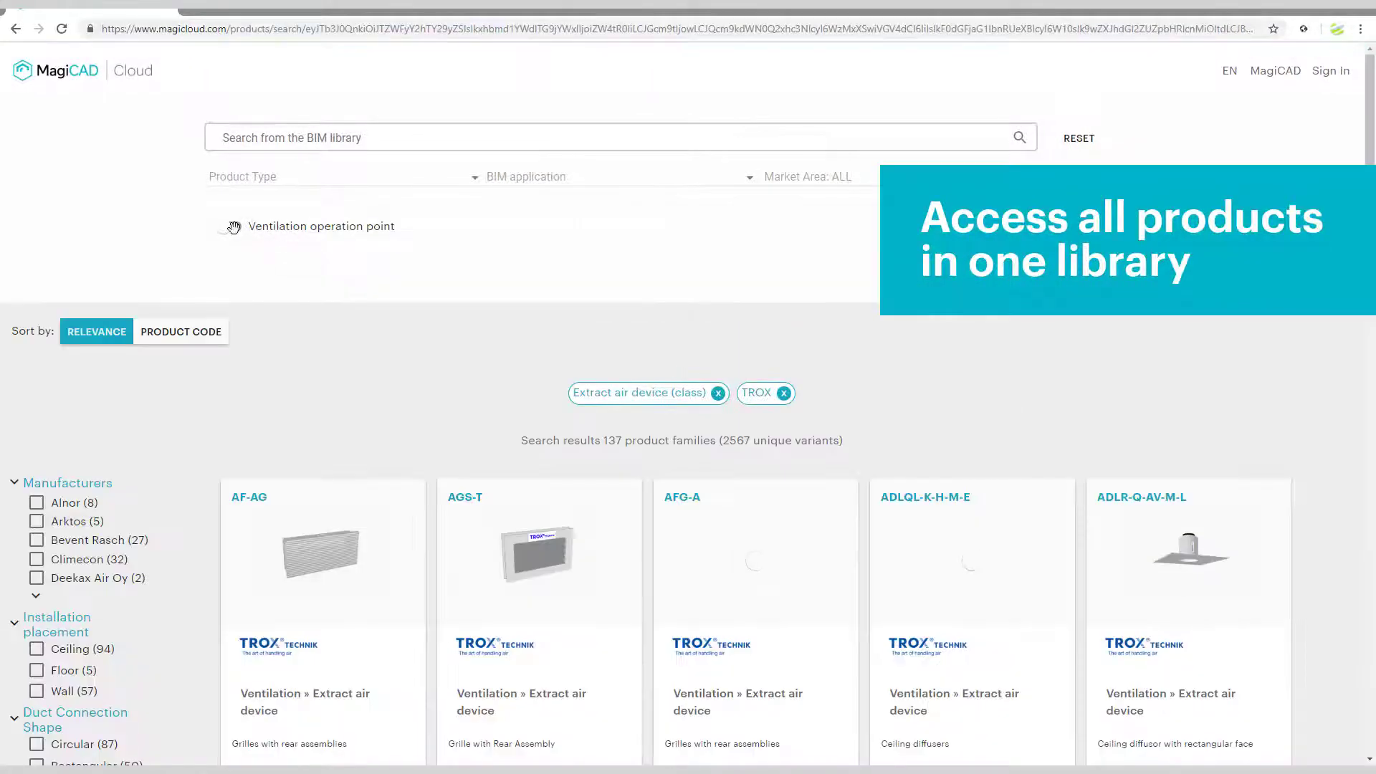
- Filter by ventilation operation point: flow 50 l/s, pressure drop 25–80 Pa
{"action": "left_click", "coordinate": [231, 226]}
{"action": "left_click", "coordinate": [318, 274]}
{"action": "type", "text": "50"}
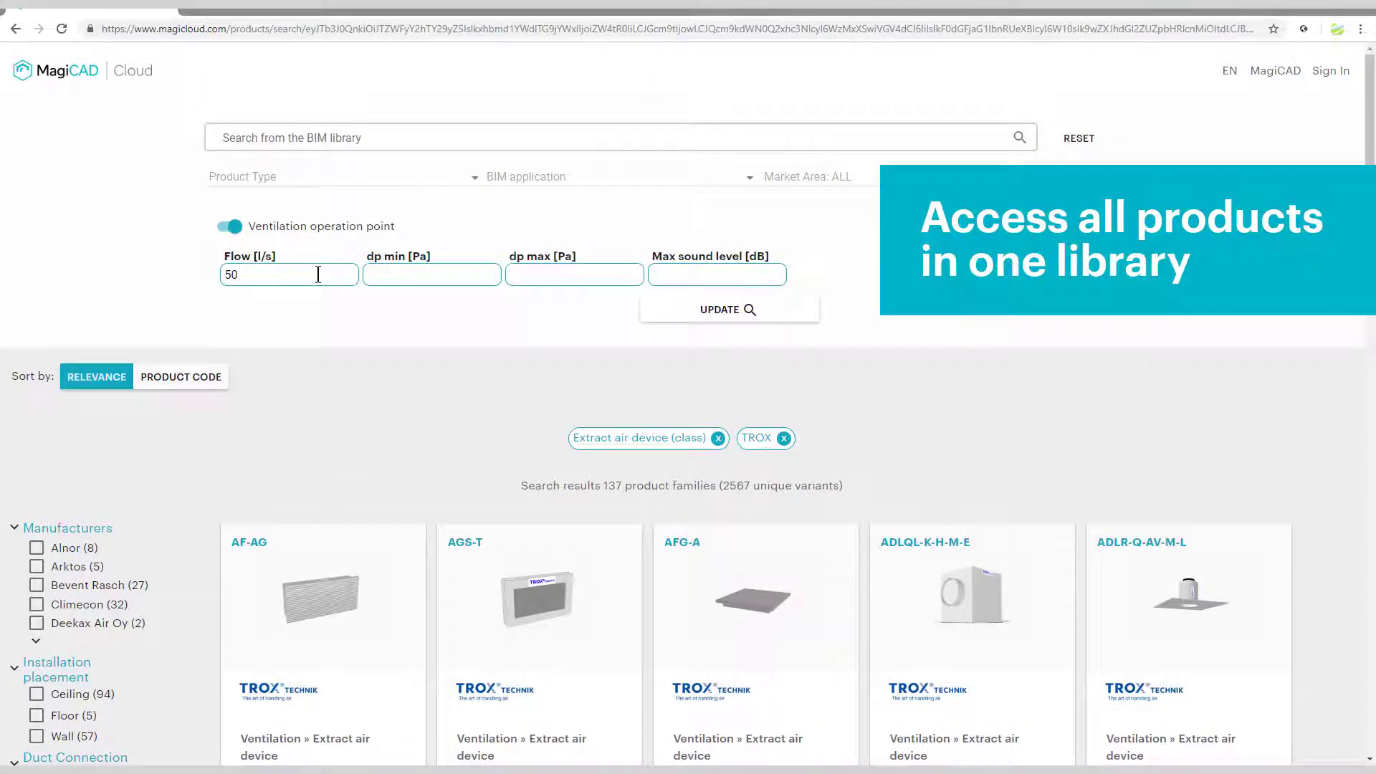
{"action": "key", "text": "Tab"}
{"action": "type", "text": "25"}
{"action": "key", "text": "Tab"}
{"action": "type", "text": "80"}
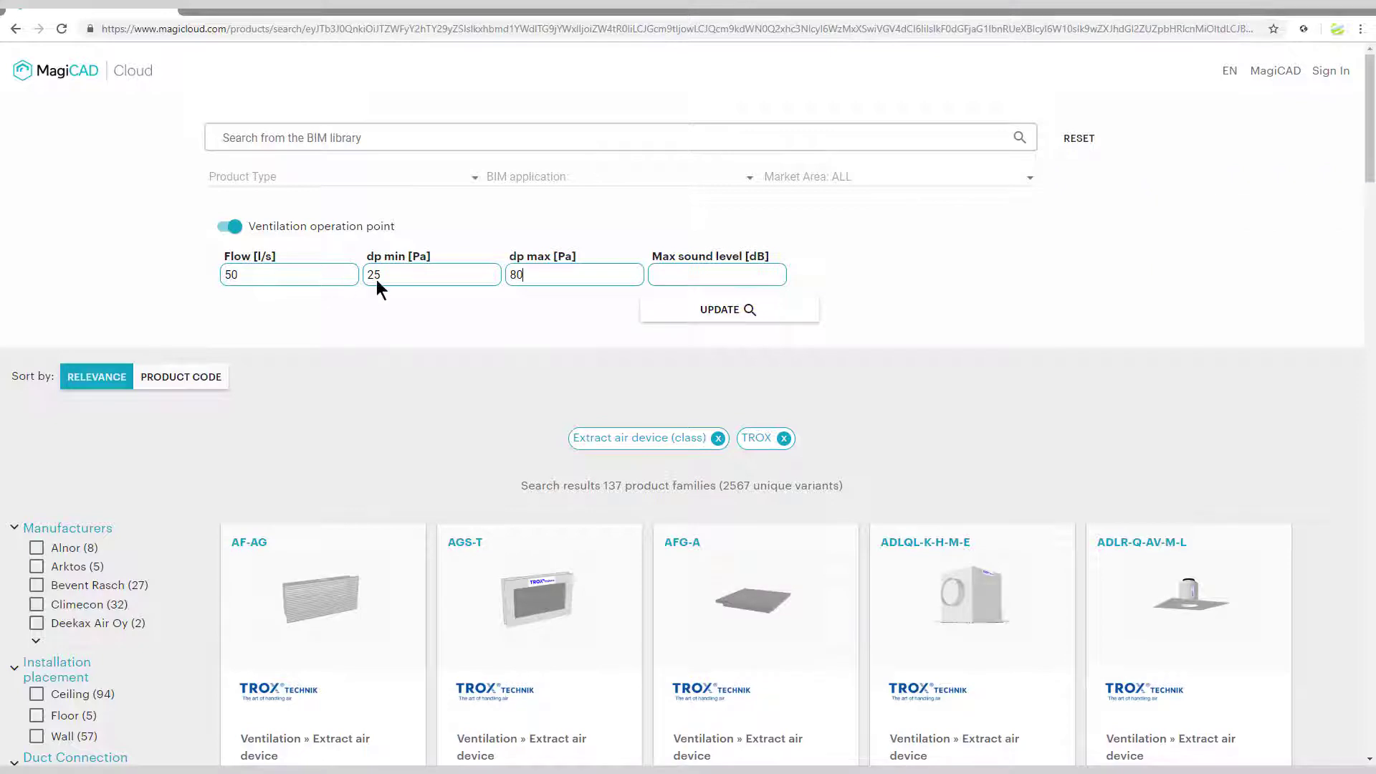
{"action": "left_click", "coordinate": [720, 310]}
- Open the TDV-SA-*-A-H product and view its image and ventilation chart
{"action": "scroll", "coordinate": [514, 351], "scroll_direction": "down", "scroll_amount": 4}
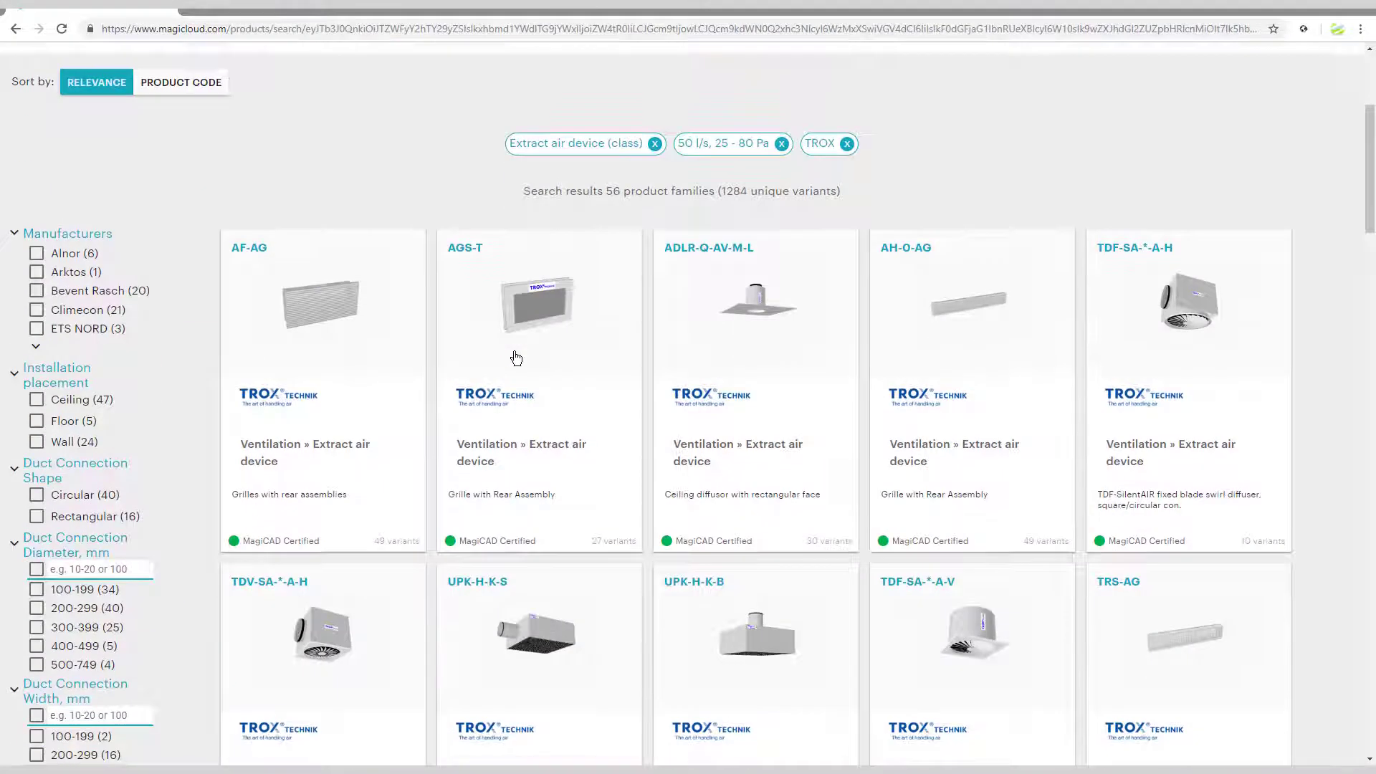
{"action": "scroll", "coordinate": [515, 357], "scroll_direction": "down", "scroll_amount": 2}
{"action": "left_click", "coordinate": [332, 444]}
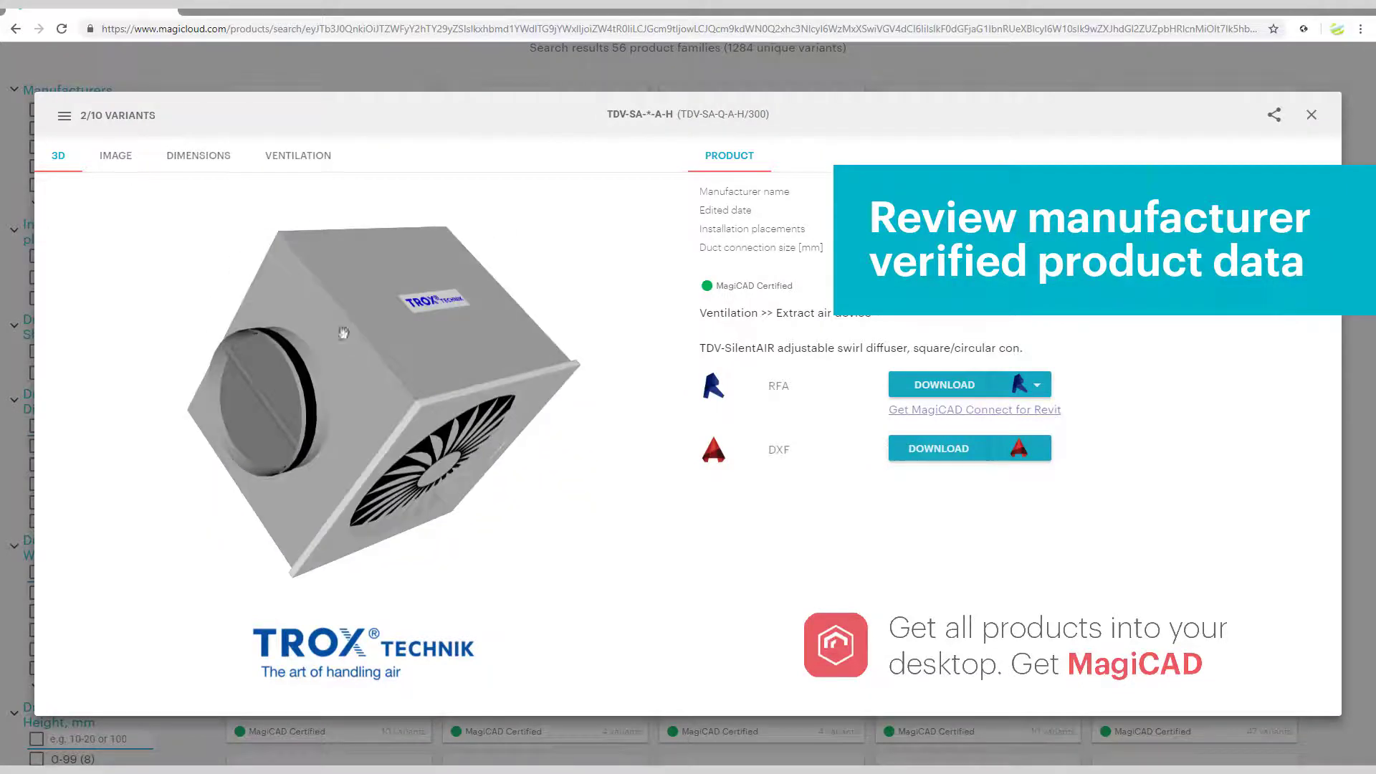
{"action": "left_click", "coordinate": [127, 167]}
{"action": "left_click", "coordinate": [297, 159]}
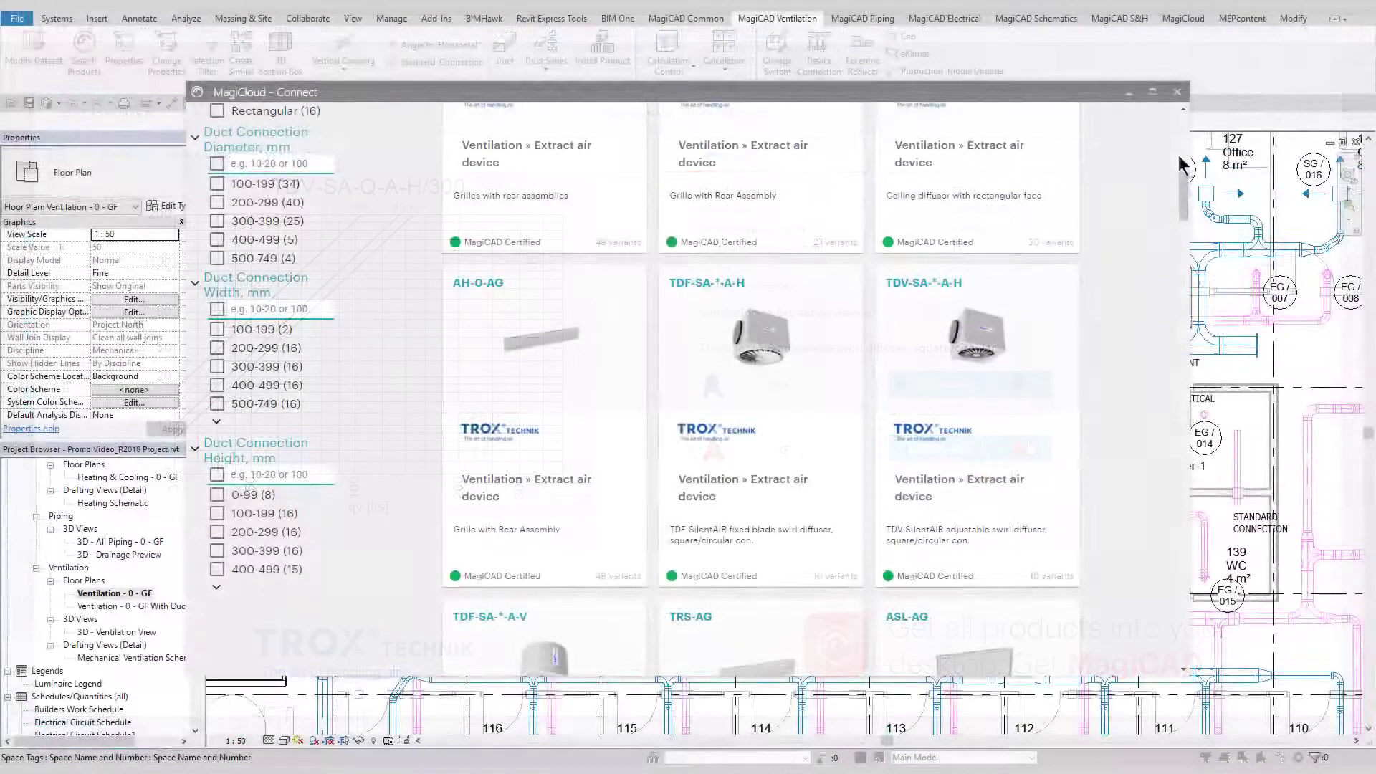
- Set the dataset's 2D symbol to Square extract grille and review the R-A-H/300 and /500 variants
{"action": "left_click_drag", "start_coordinate": [1183, 154], "coordinate": [1163, 219]}
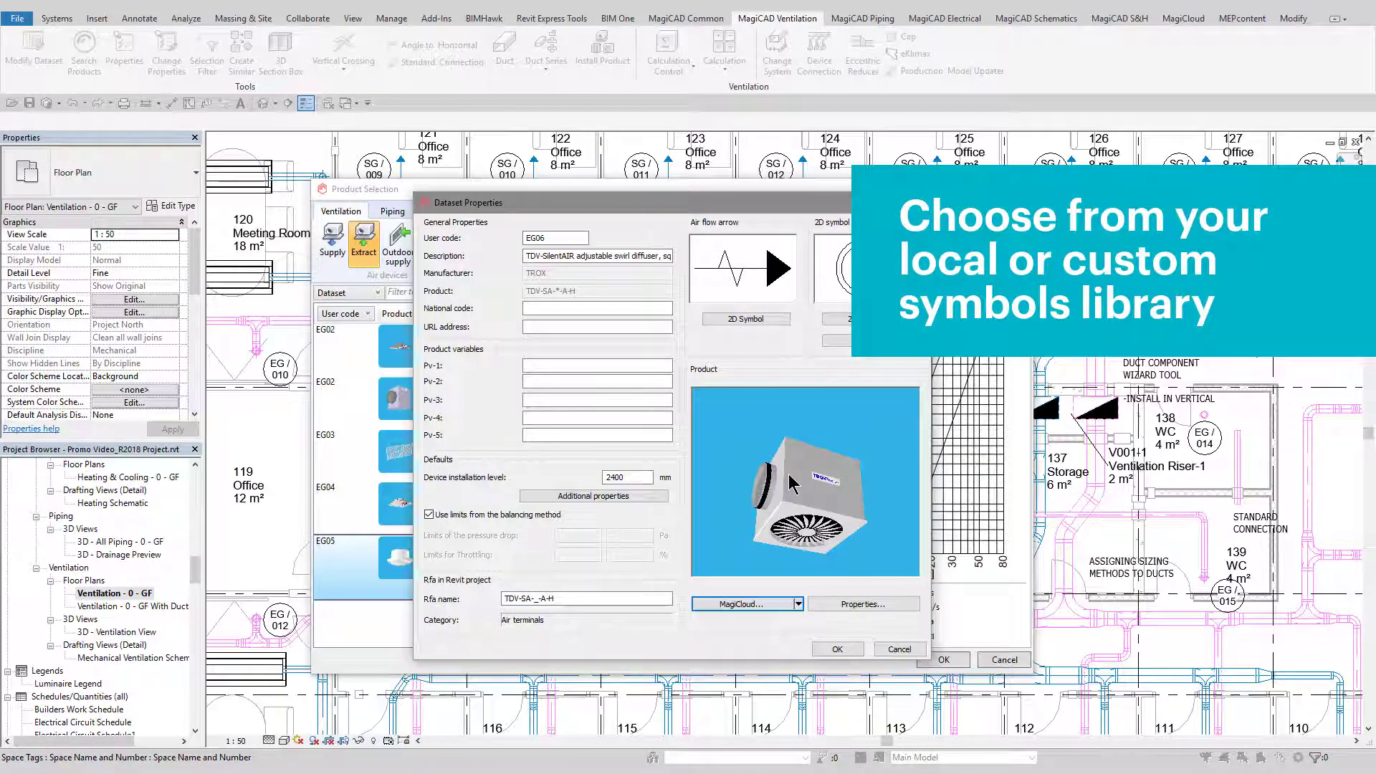
{"action": "left_click", "coordinate": [844, 325]}
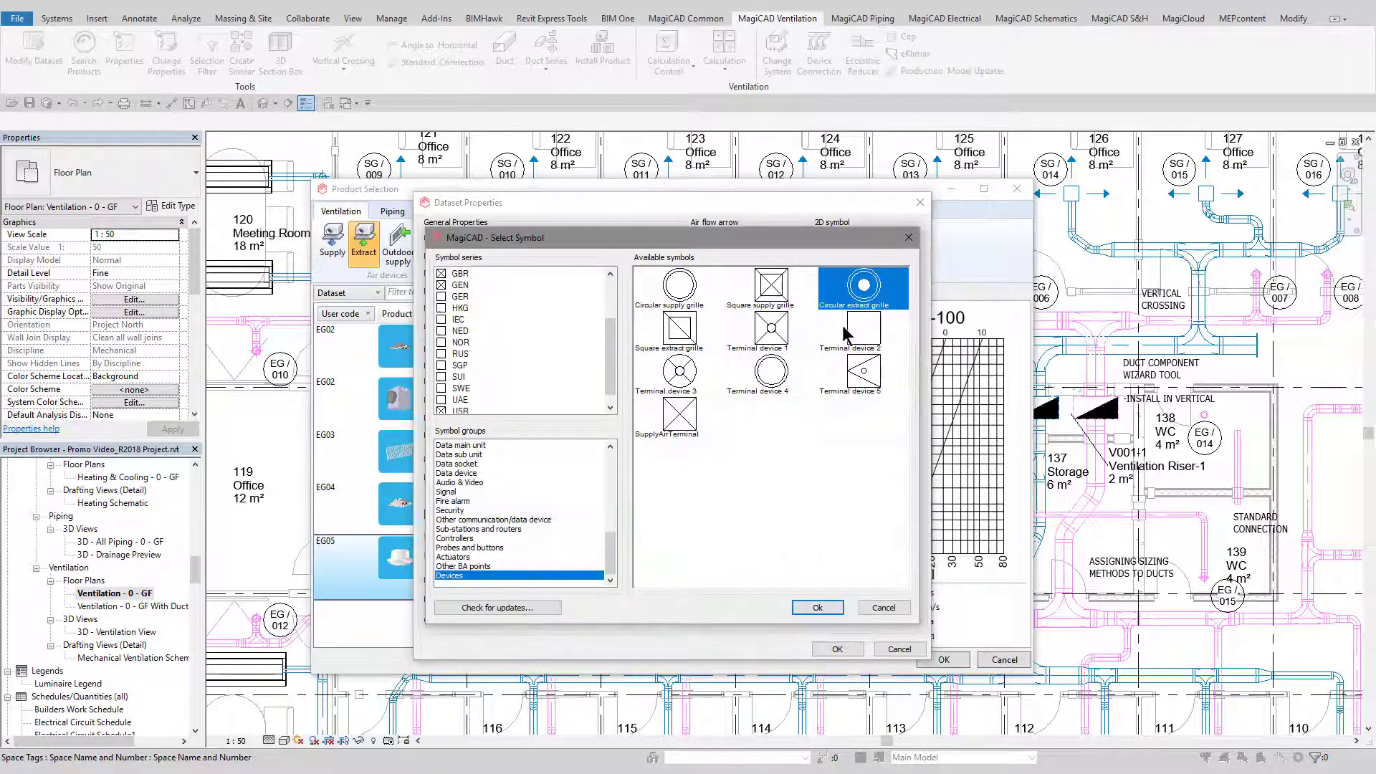
{"action": "left_click", "coordinate": [683, 331]}
{"action": "double_click", "coordinate": [683, 331]}
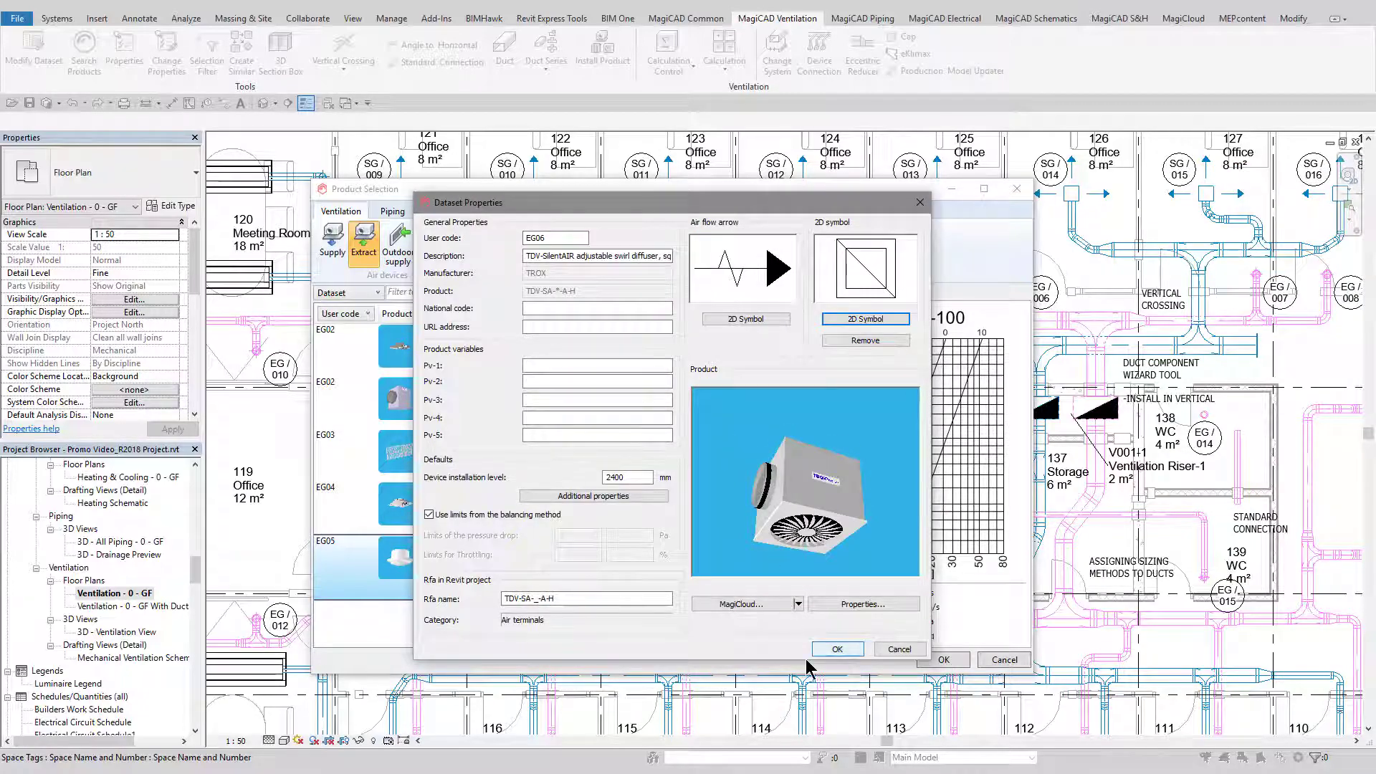
{"action": "left_click", "coordinate": [835, 604]}
{"action": "left_click", "coordinate": [738, 506]}
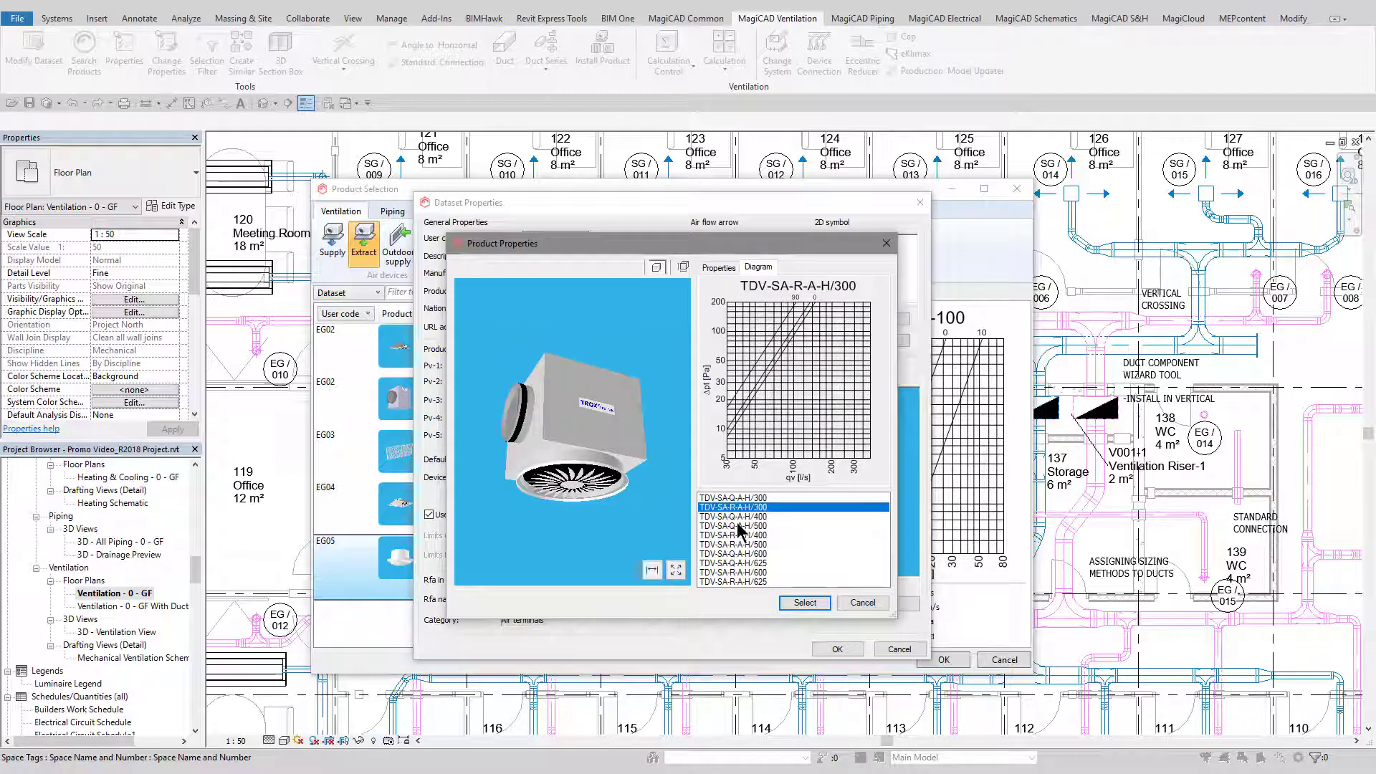
{"action": "left_click", "coordinate": [738, 544]}
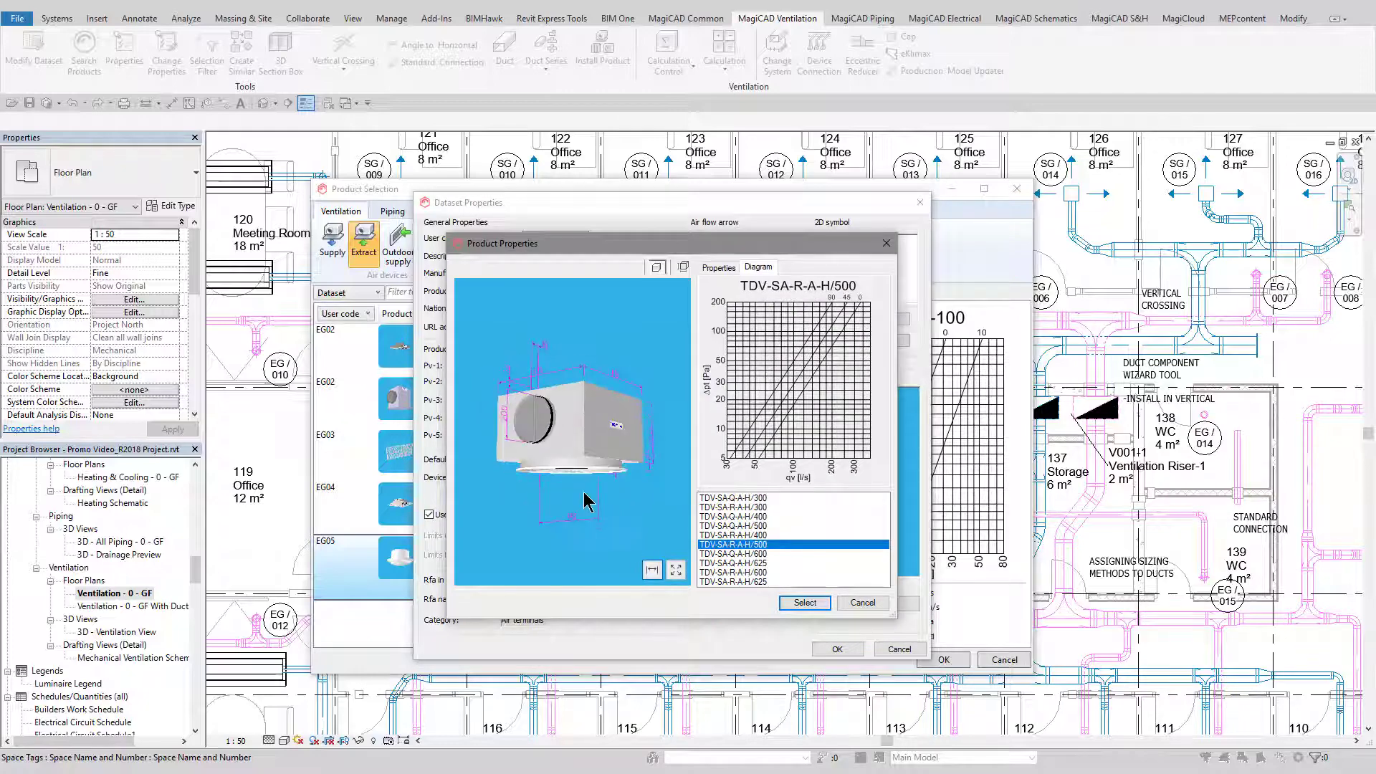
{"action": "left_click", "coordinate": [805, 601]}
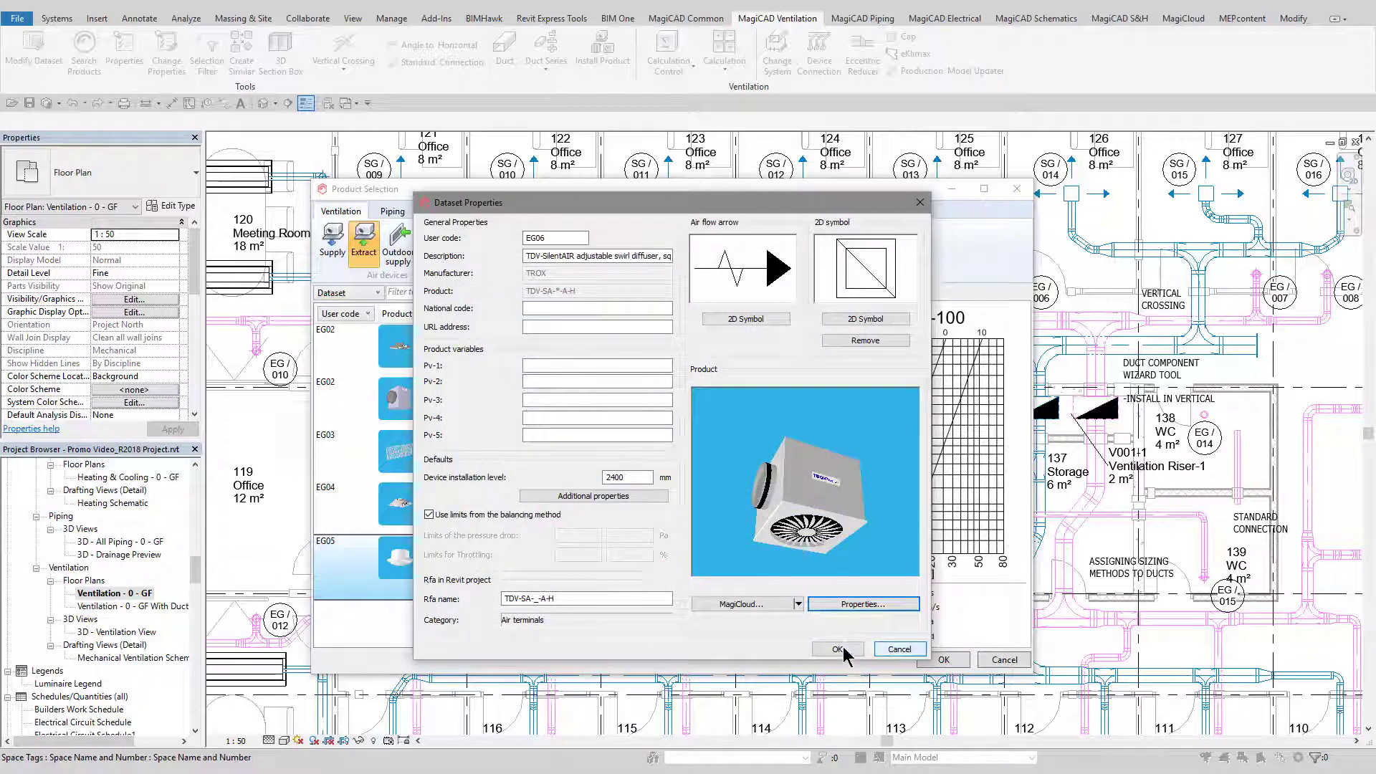
{"action": "left_click", "coordinate": [837, 649]}
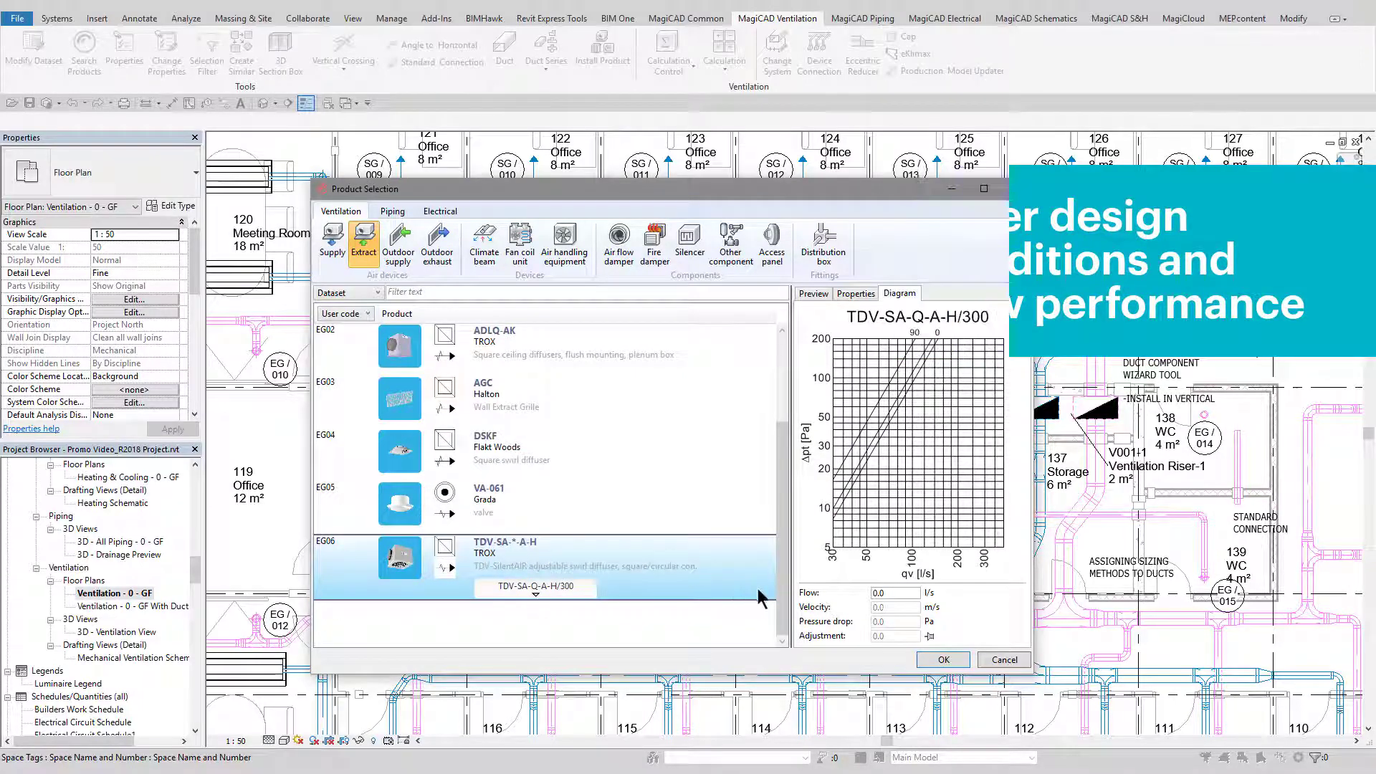
- Place the diffuser at 50 l/s below the EG/019 tag and connect its ducts
{"action": "type", "text": "50"}
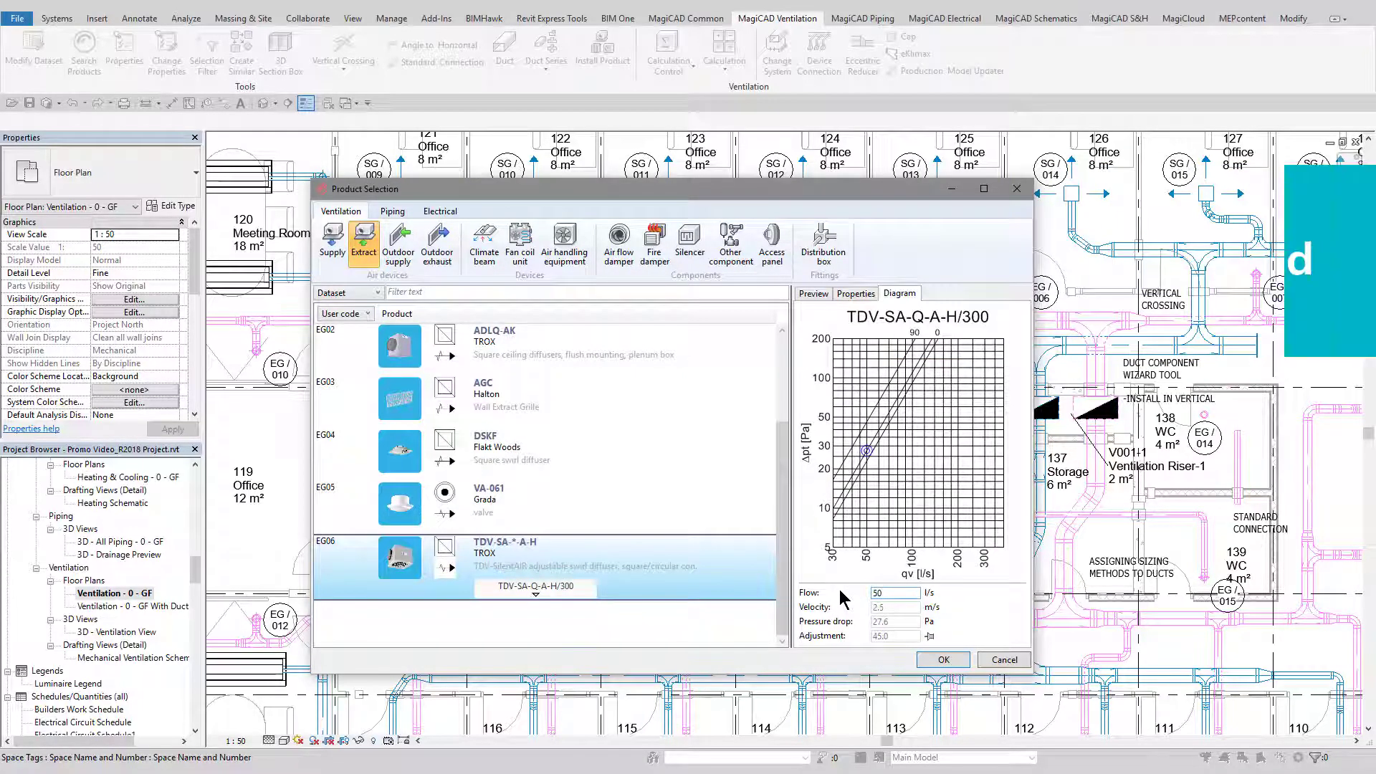
{"action": "left_click", "coordinate": [942, 660]}
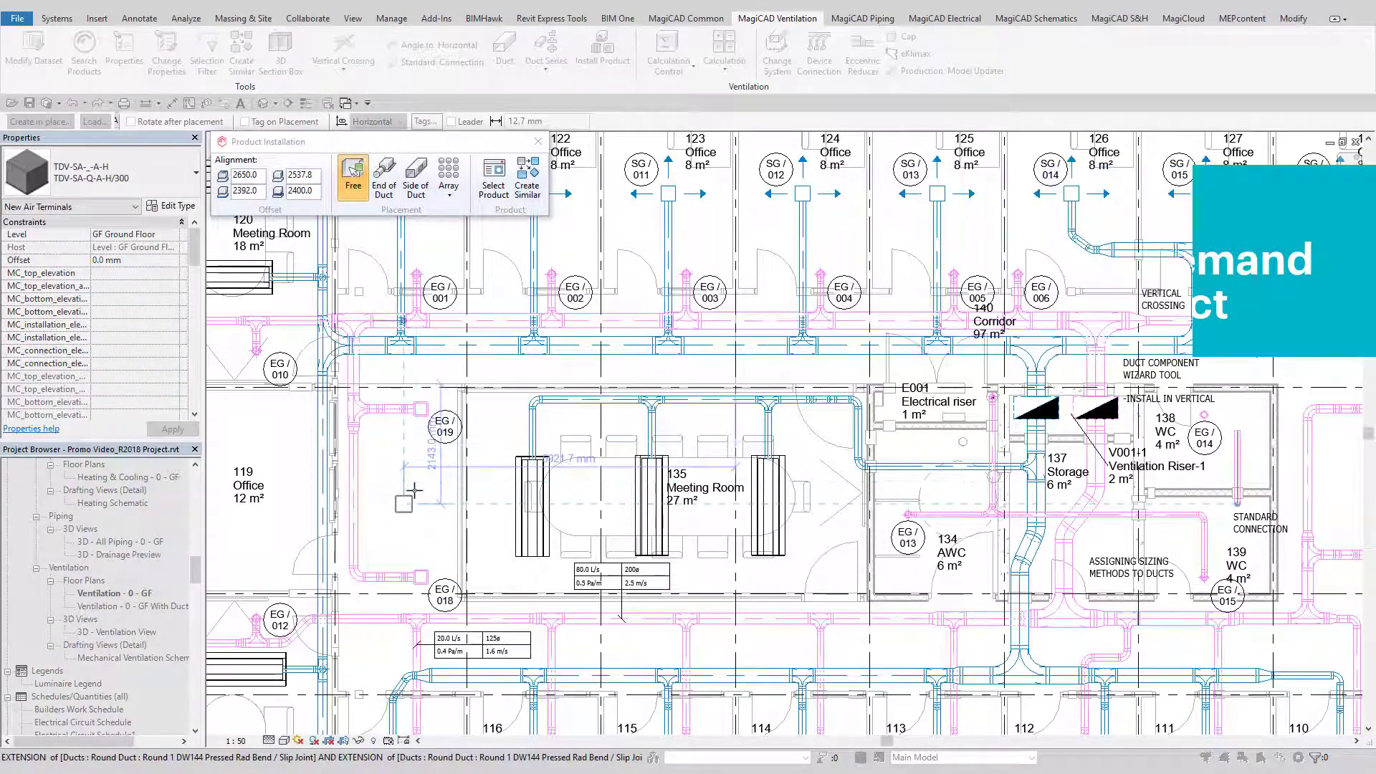
{"action": "middle_click_drag", "start_coordinate": [416, 484], "coordinate": [541, 516]}
{"action": "scroll", "coordinate": [541, 516], "scroll_direction": "down", "scroll_amount": 1}
{"action": "scroll", "coordinate": [541, 515], "scroll_direction": "up", "scroll_amount": 3}
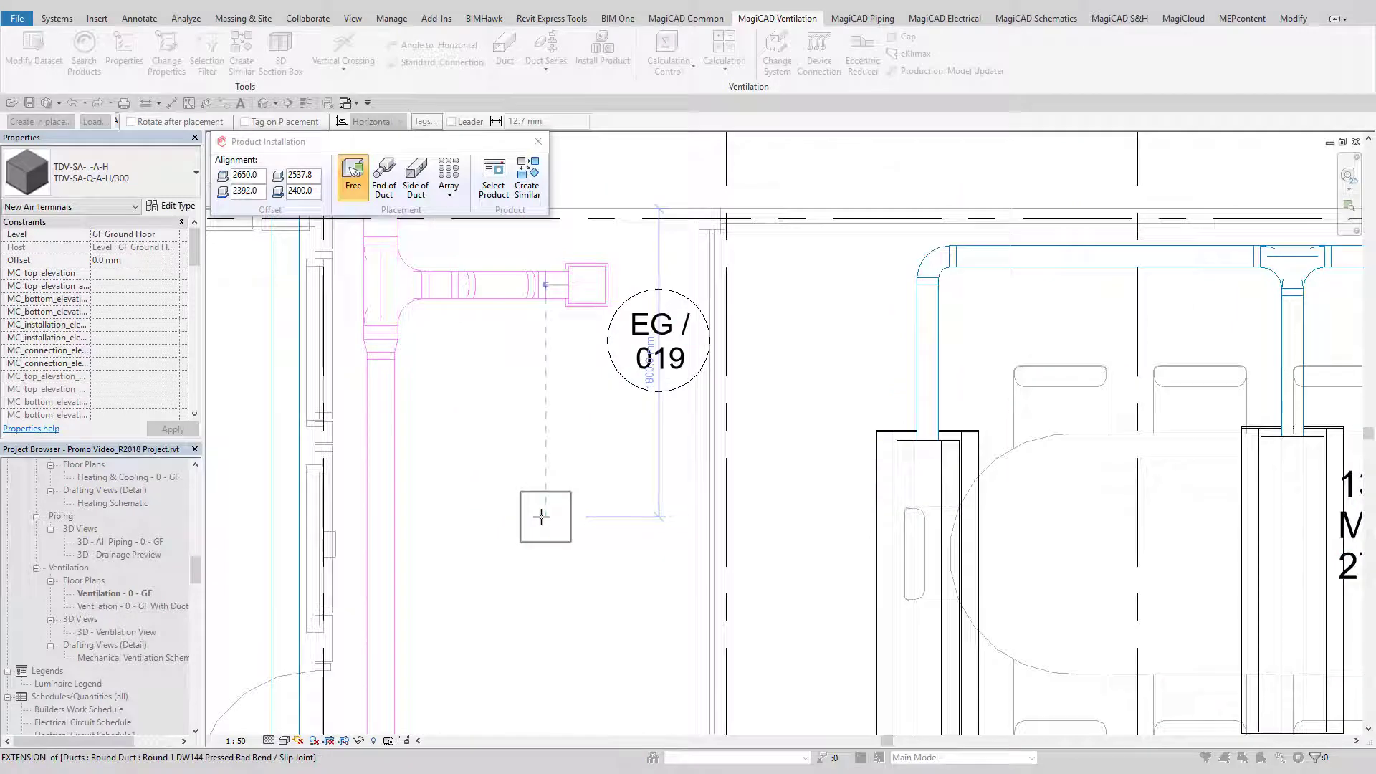
{"action": "left_click", "coordinate": [543, 516]}
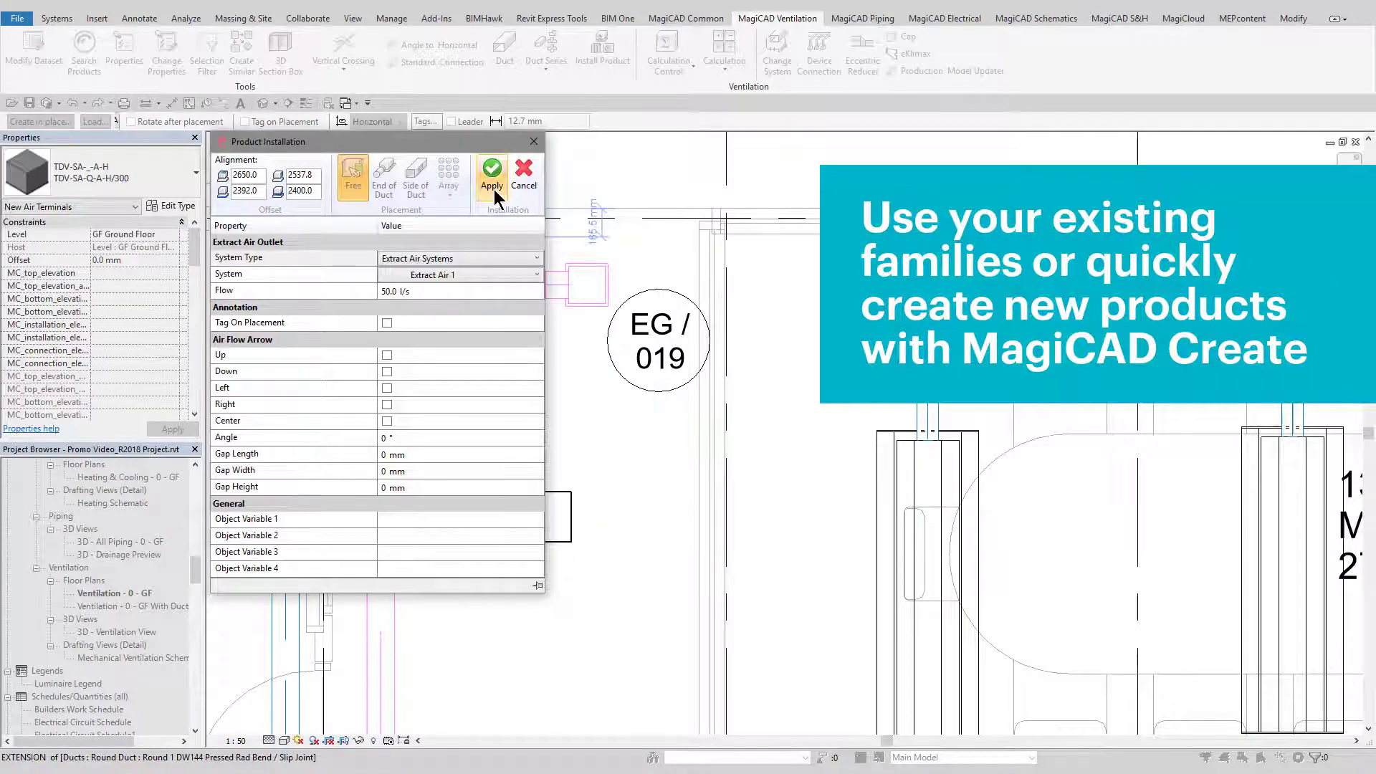
{"action": "left_click", "coordinate": [492, 186]}
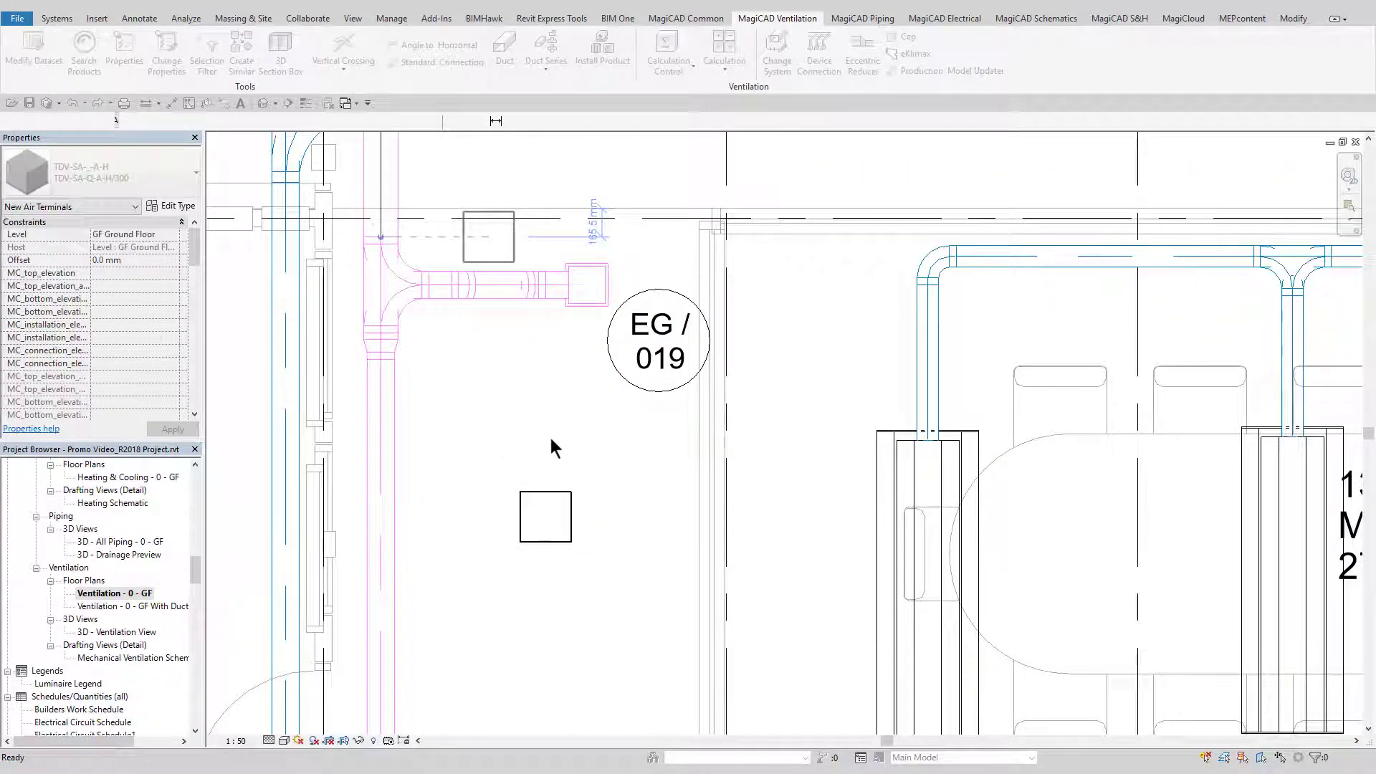
- Check the placed diffuser's product data
{"action": "left_click", "coordinate": [572, 538]}
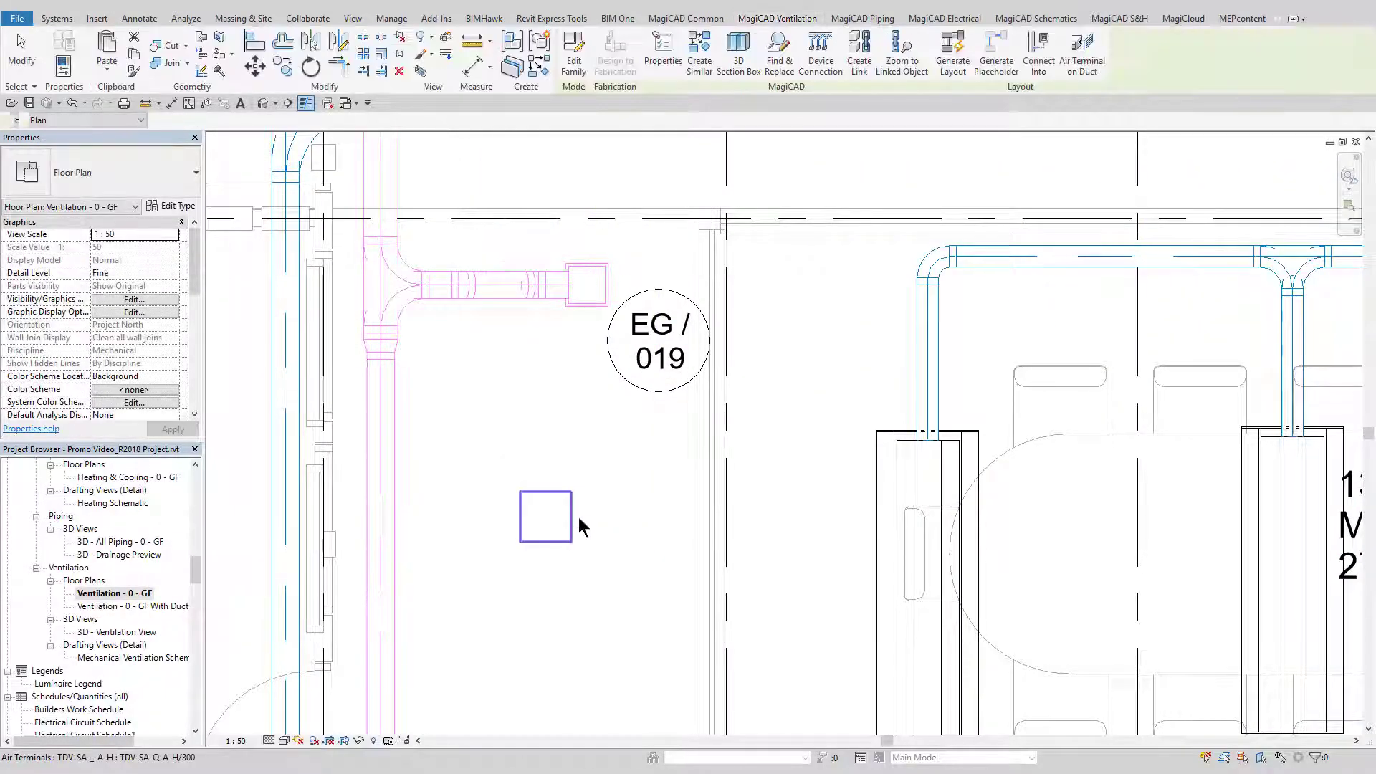
{"action": "left_click", "coordinate": [663, 63]}
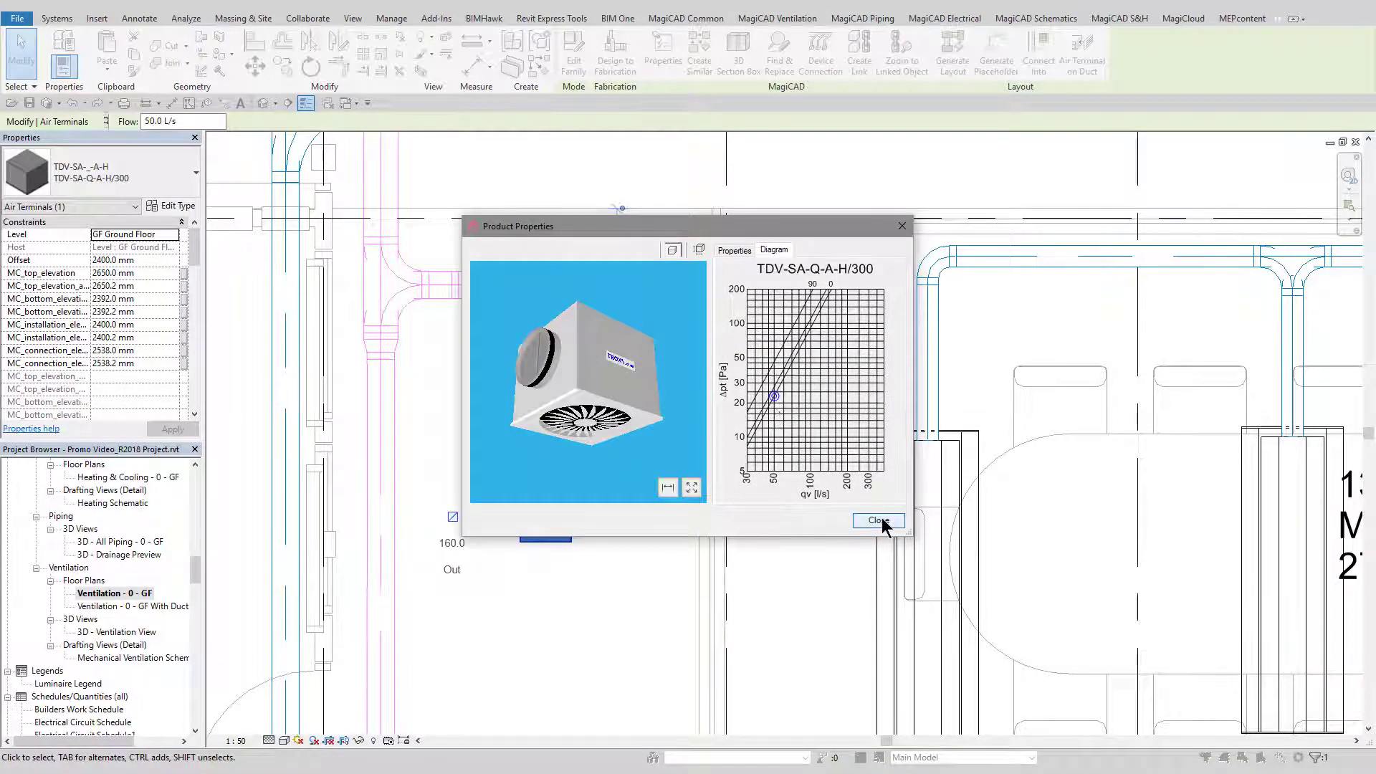
{"action": "left_click", "coordinate": [879, 520]}
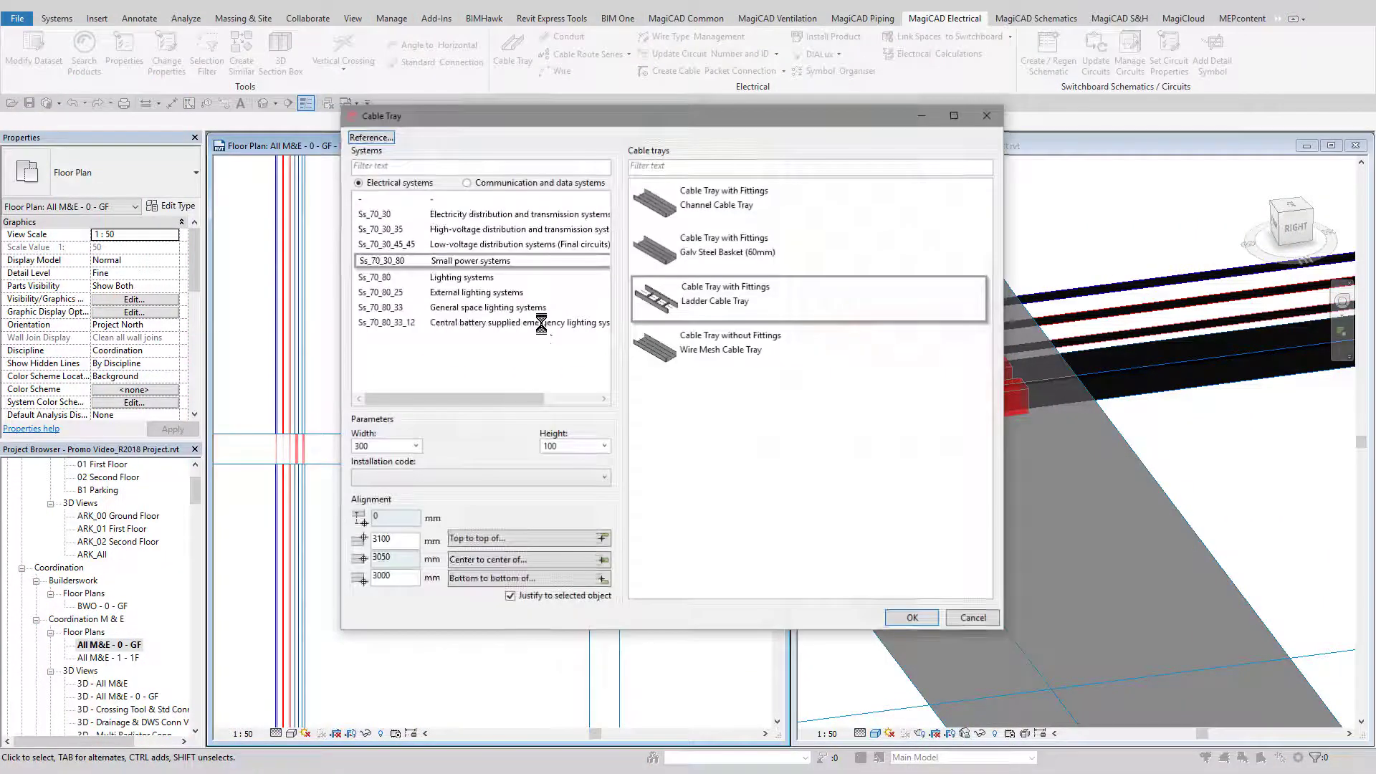
- Draw a 300 × 100 mm small-power ladder cable tray horizontally, then turning 6000 mm down
{"action": "left_click", "coordinate": [911, 617]}
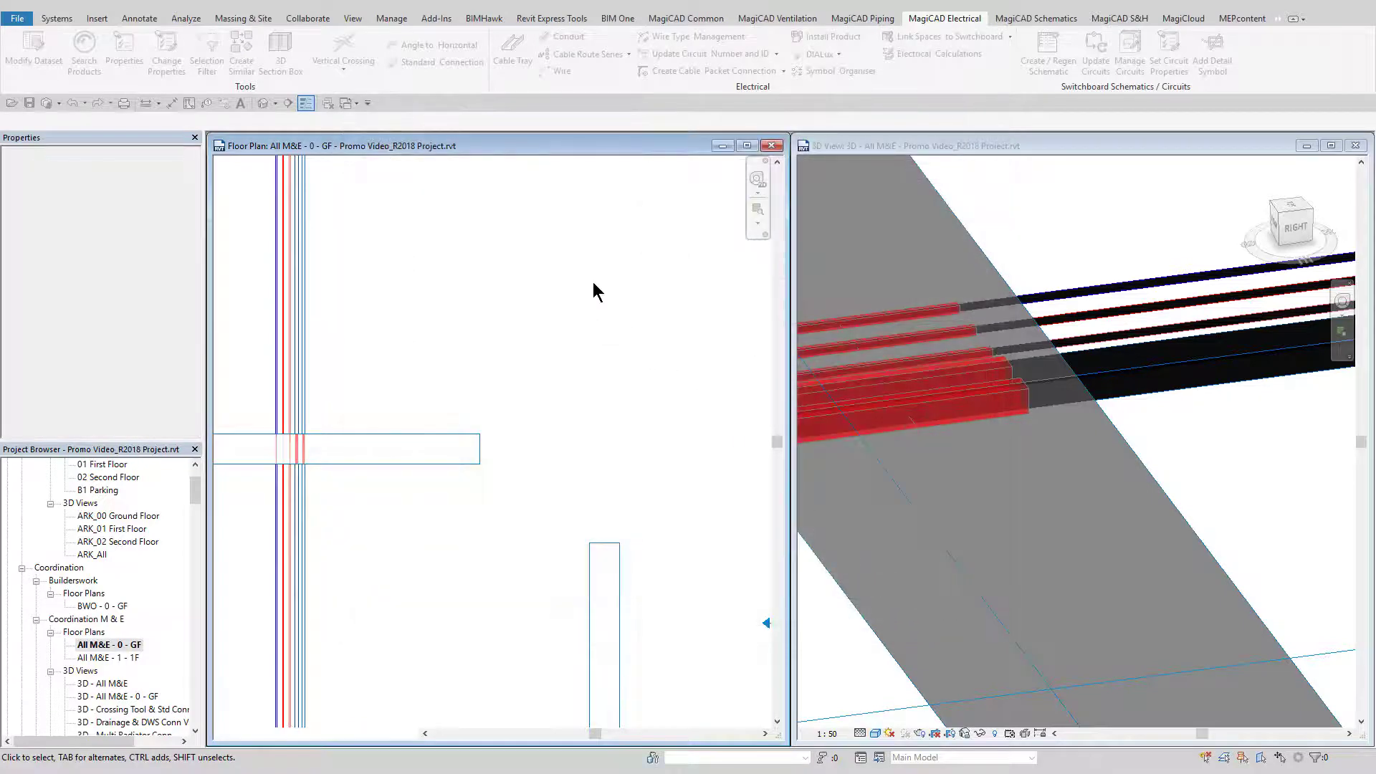
{"action": "left_click", "coordinate": [589, 275]}
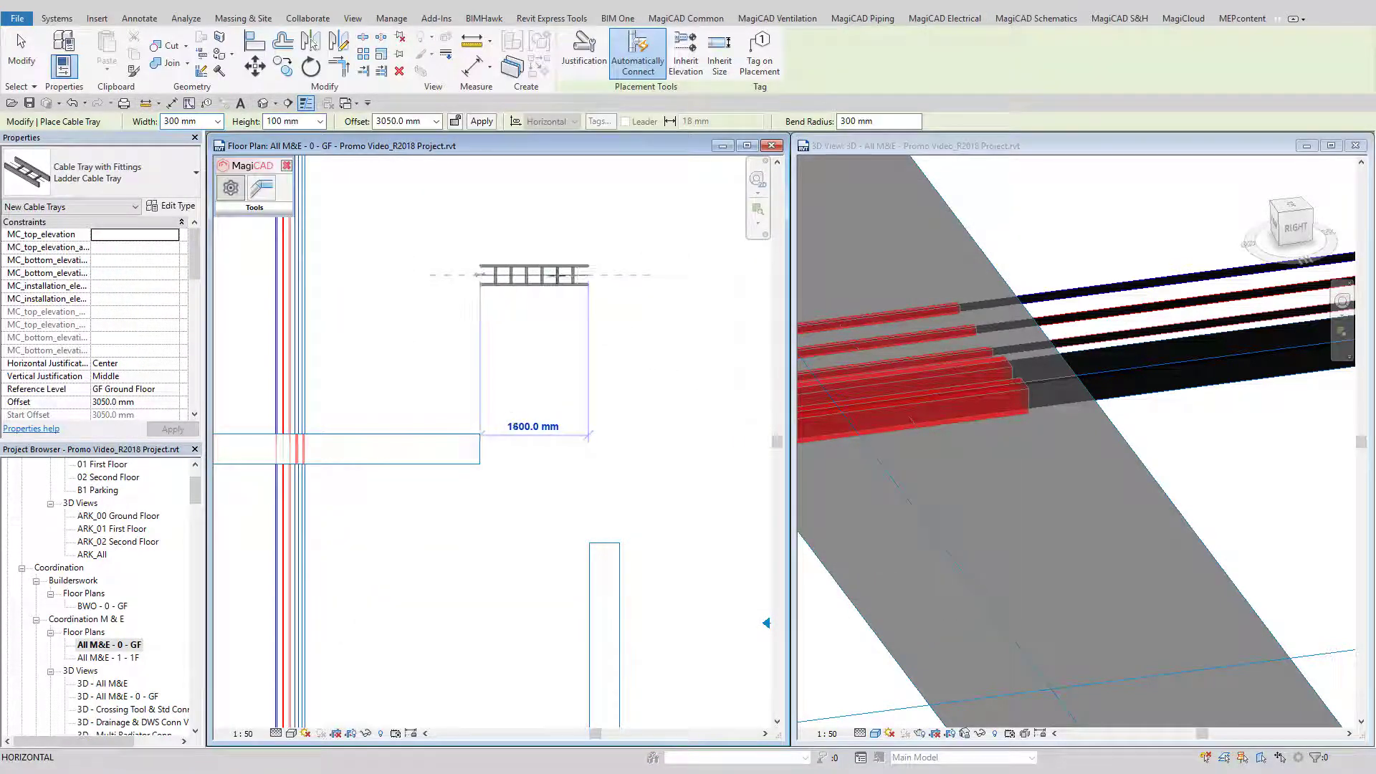
{"action": "left_click", "coordinate": [382, 276]}
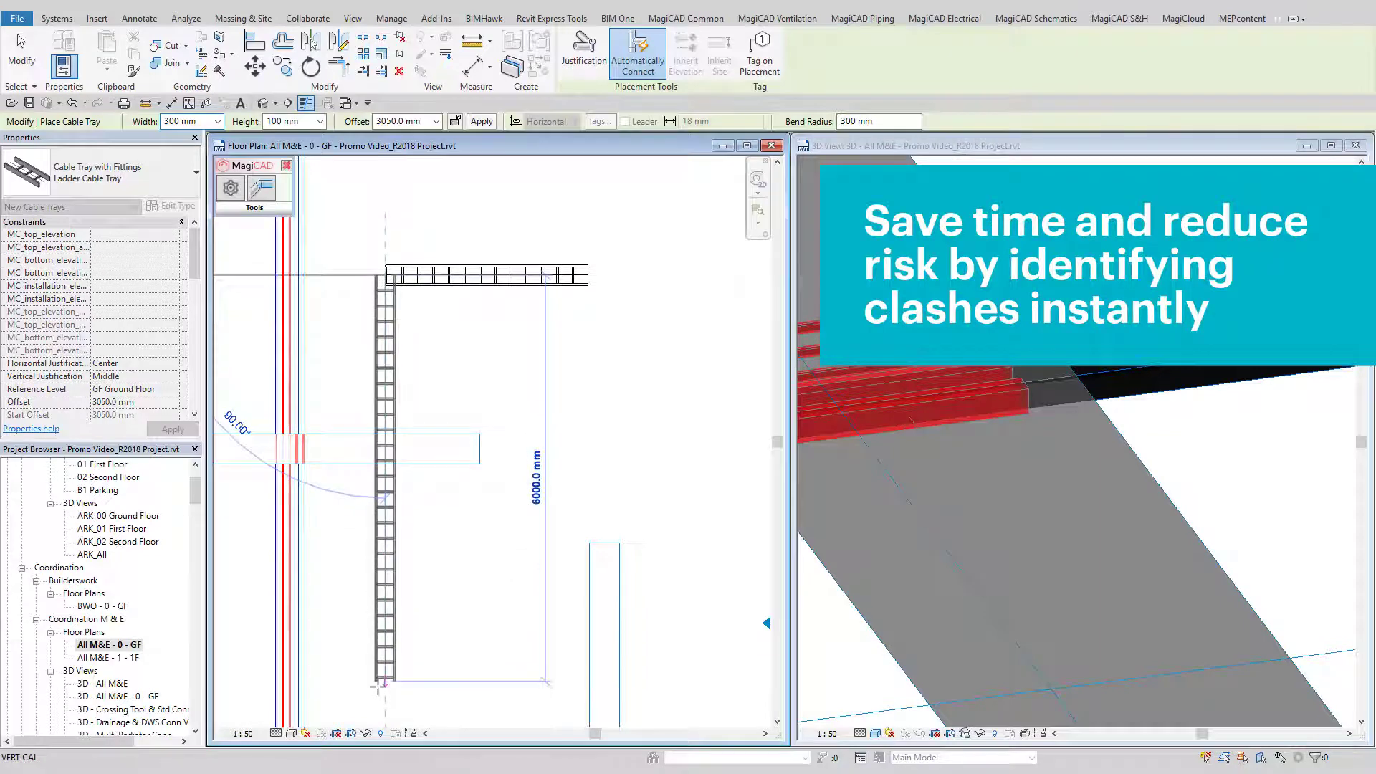
{"action": "left_click", "coordinate": [378, 686]}
{"action": "key", "text": "Escape"}
{"action": "key", "text": "Escape"}
{"action": "scroll", "coordinate": [361, 502], "scroll_direction": "up", "scroll_amount": 3}
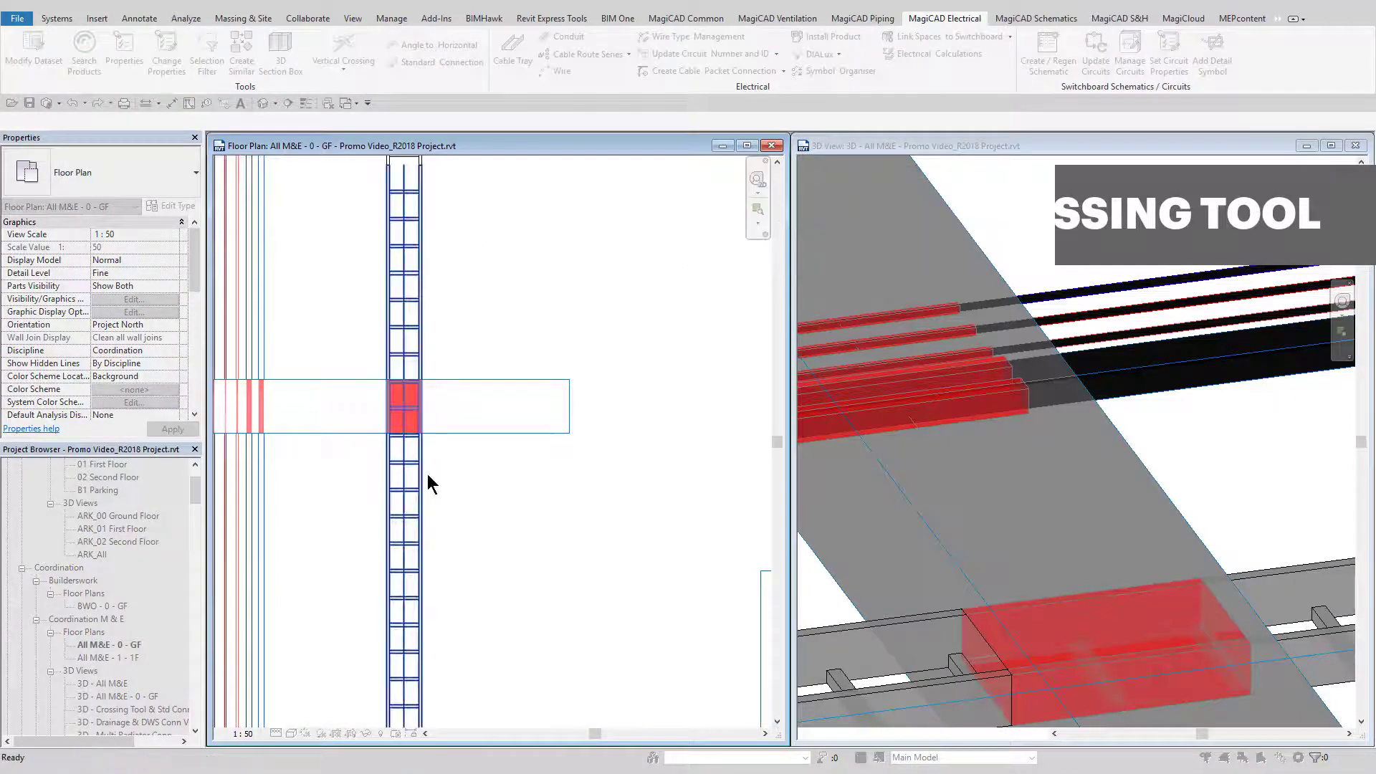
- Apply a 45° vertical crossing with offsets 3325/3275/3225 mm to clear the duct
{"action": "left_click", "coordinate": [451, 438]}
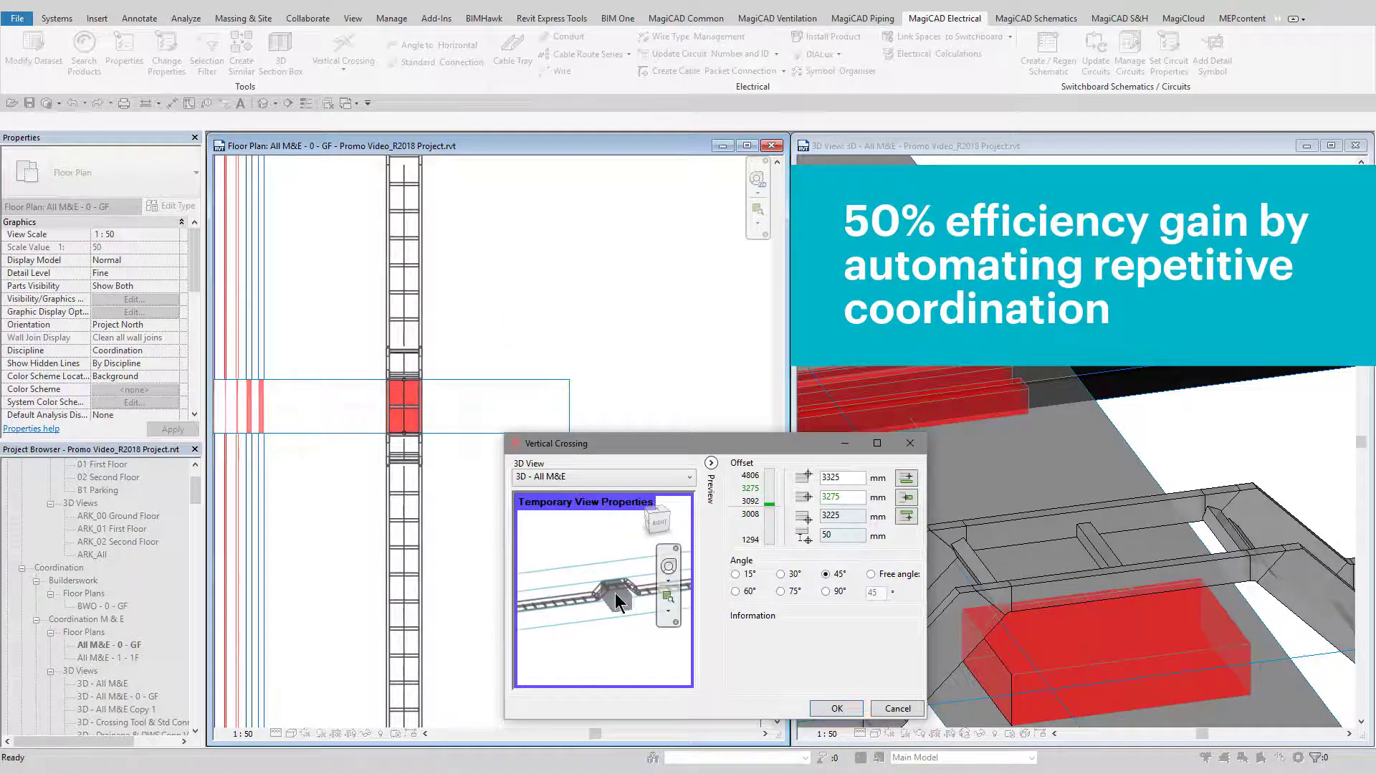
{"action": "scroll", "coordinate": [615, 592], "scroll_direction": "up", "scroll_amount": 3}
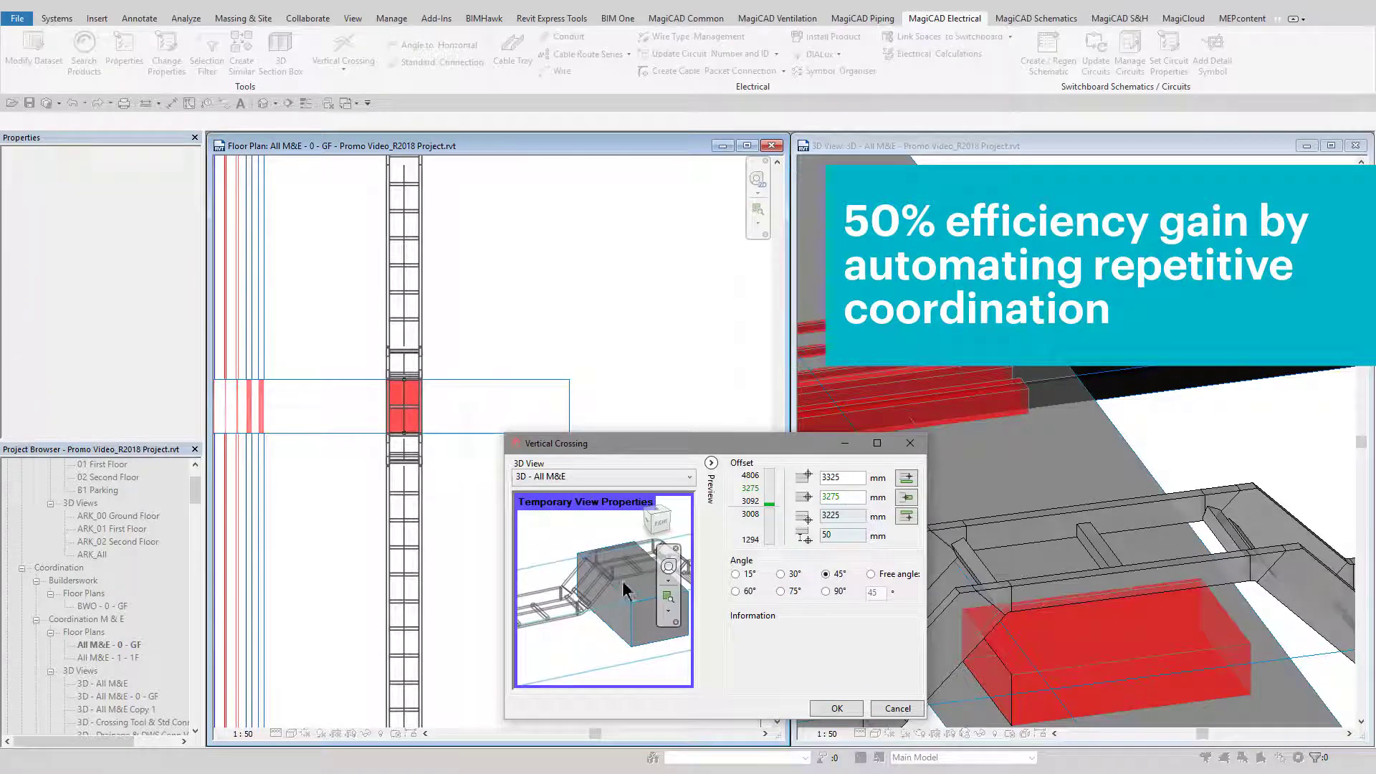
{"action": "left_click_drag", "start_coordinate": [709, 445], "coordinate": [504, 268]}
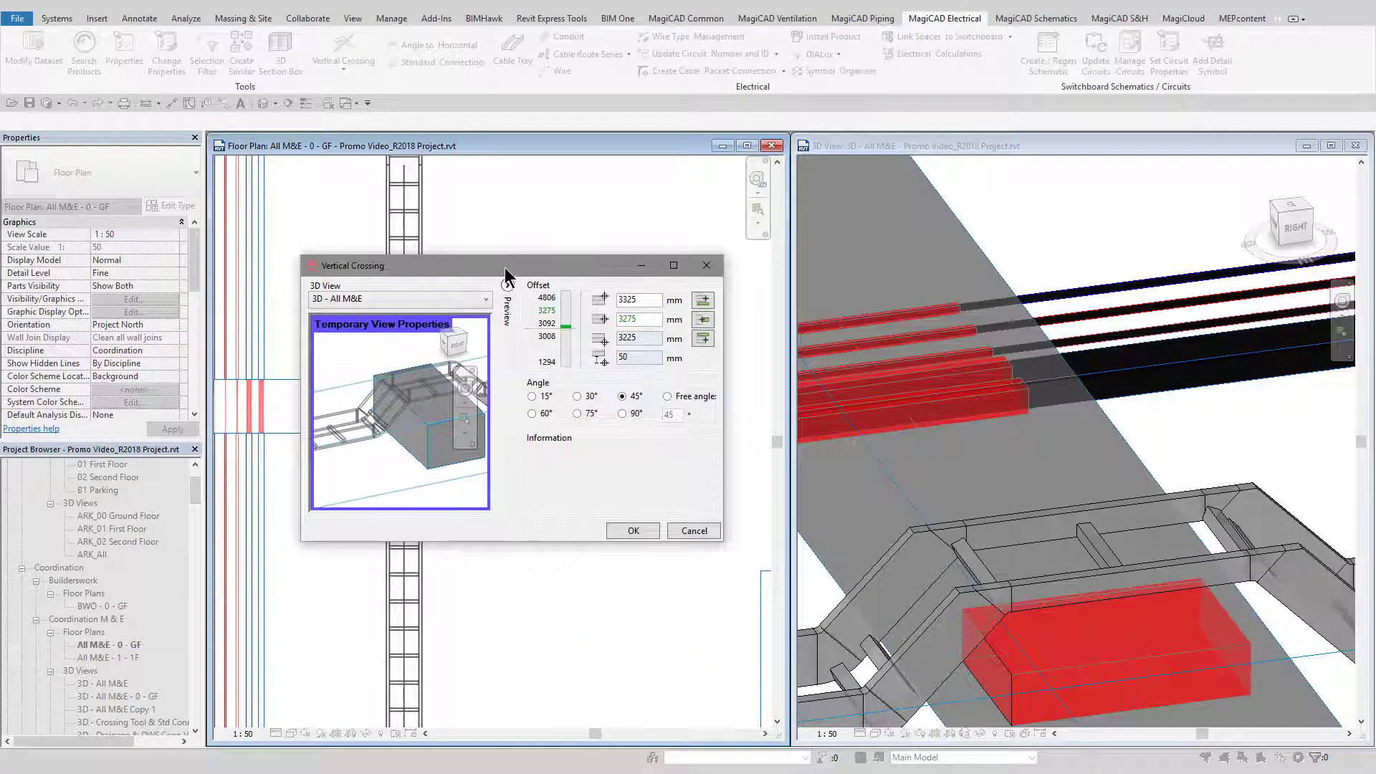
{"action": "left_click", "coordinate": [634, 532]}
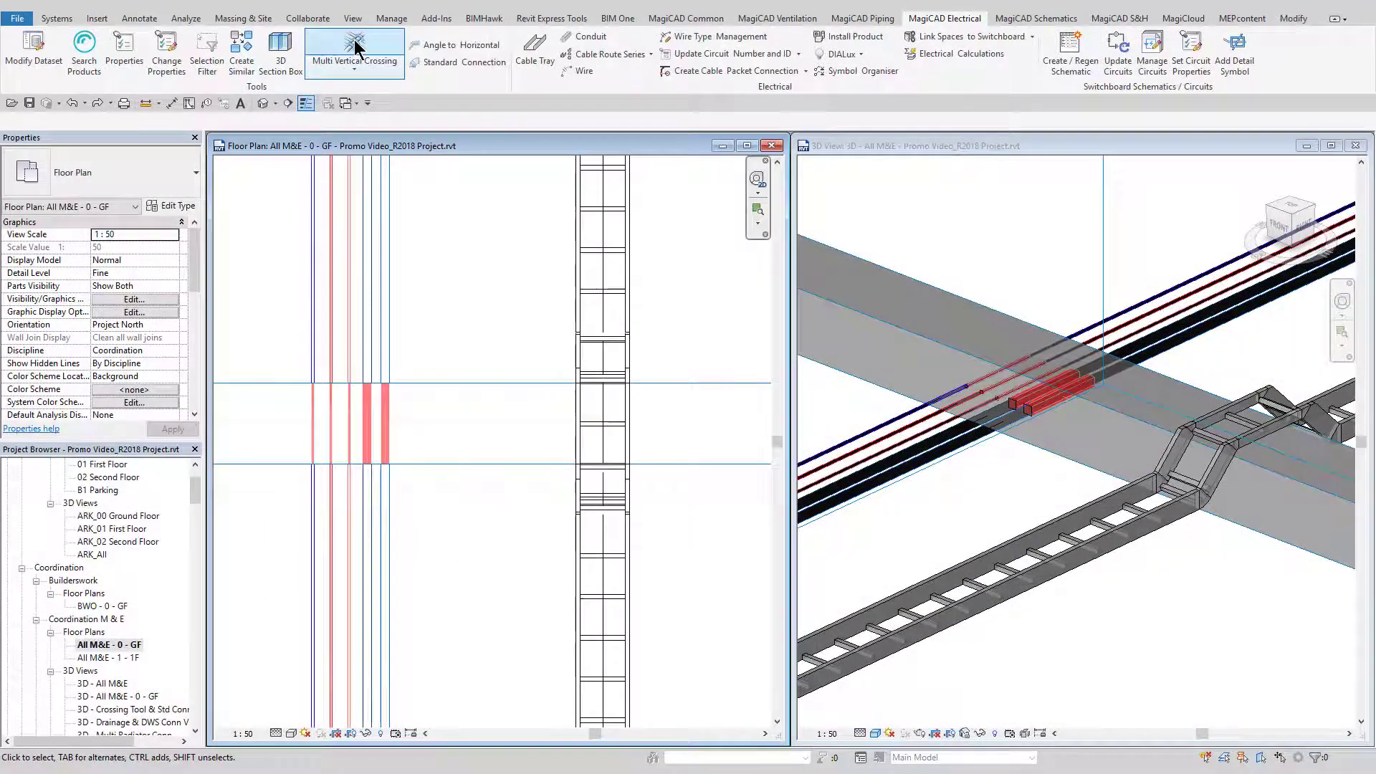
- Pick two cable runs for a multi vertical crossing, set 45° and the offset, then inspect in 3D
{"action": "left_click", "coordinate": [354, 48]}
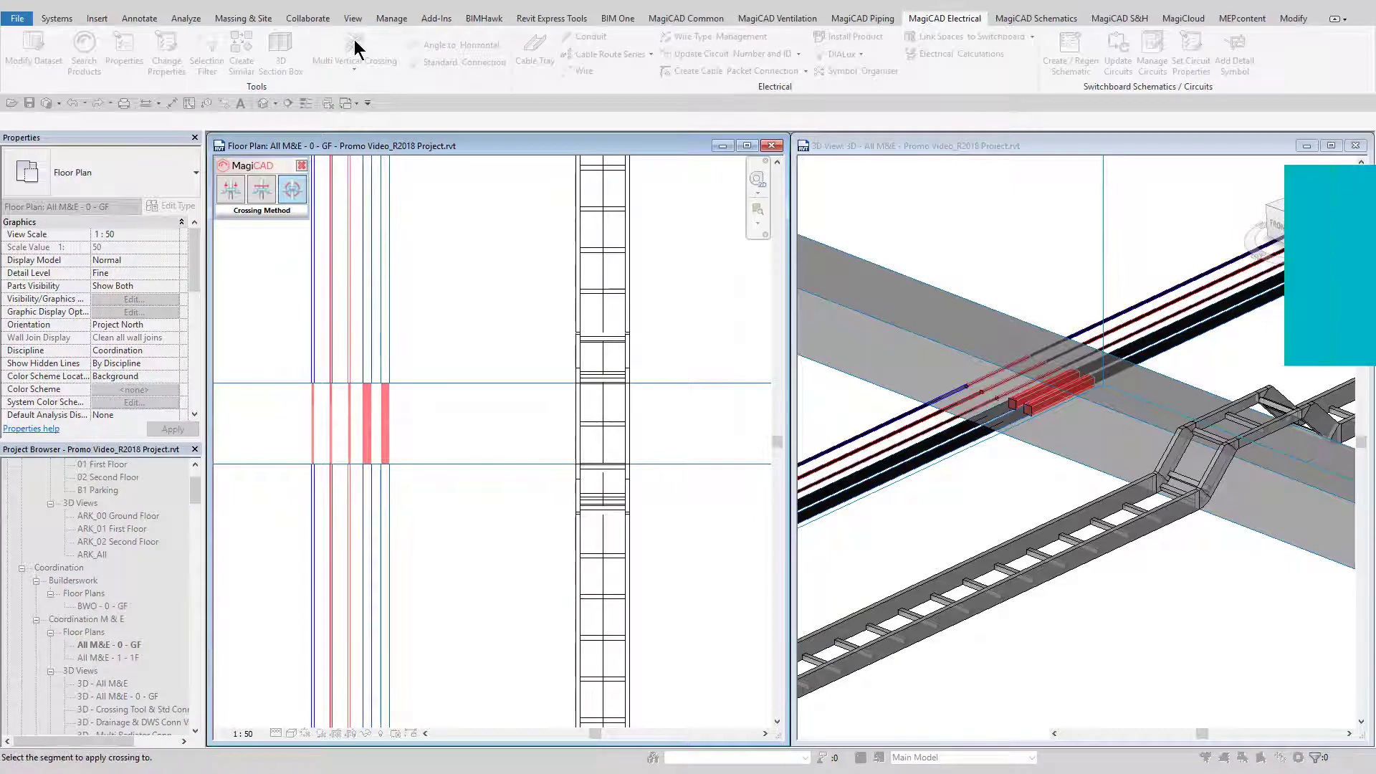
{"action": "left_click", "coordinate": [387, 367]}
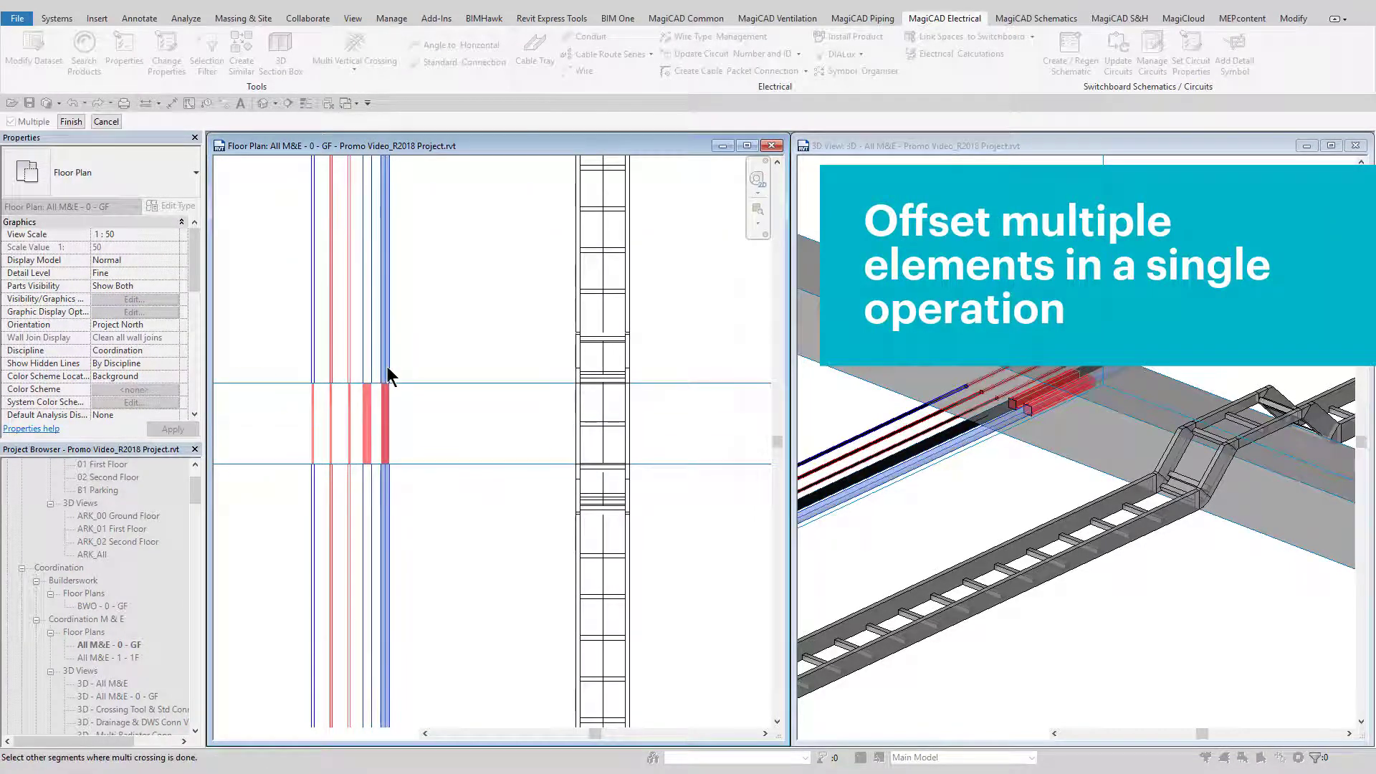
{"action": "left_click", "coordinate": [372, 361]}
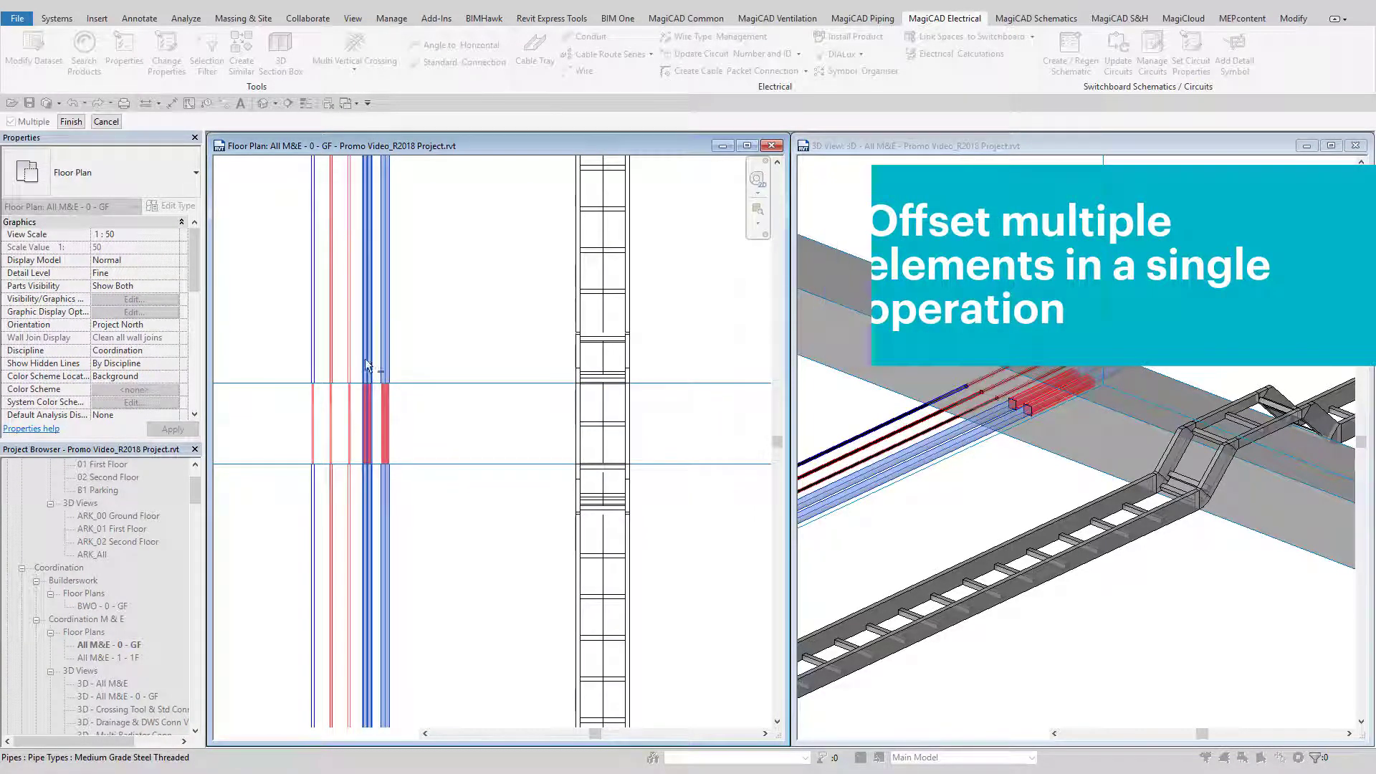
{"action": "left_click", "coordinate": [71, 121]}
{"action": "left_click", "coordinate": [292, 189]}
{"action": "left_click", "coordinate": [474, 385]}
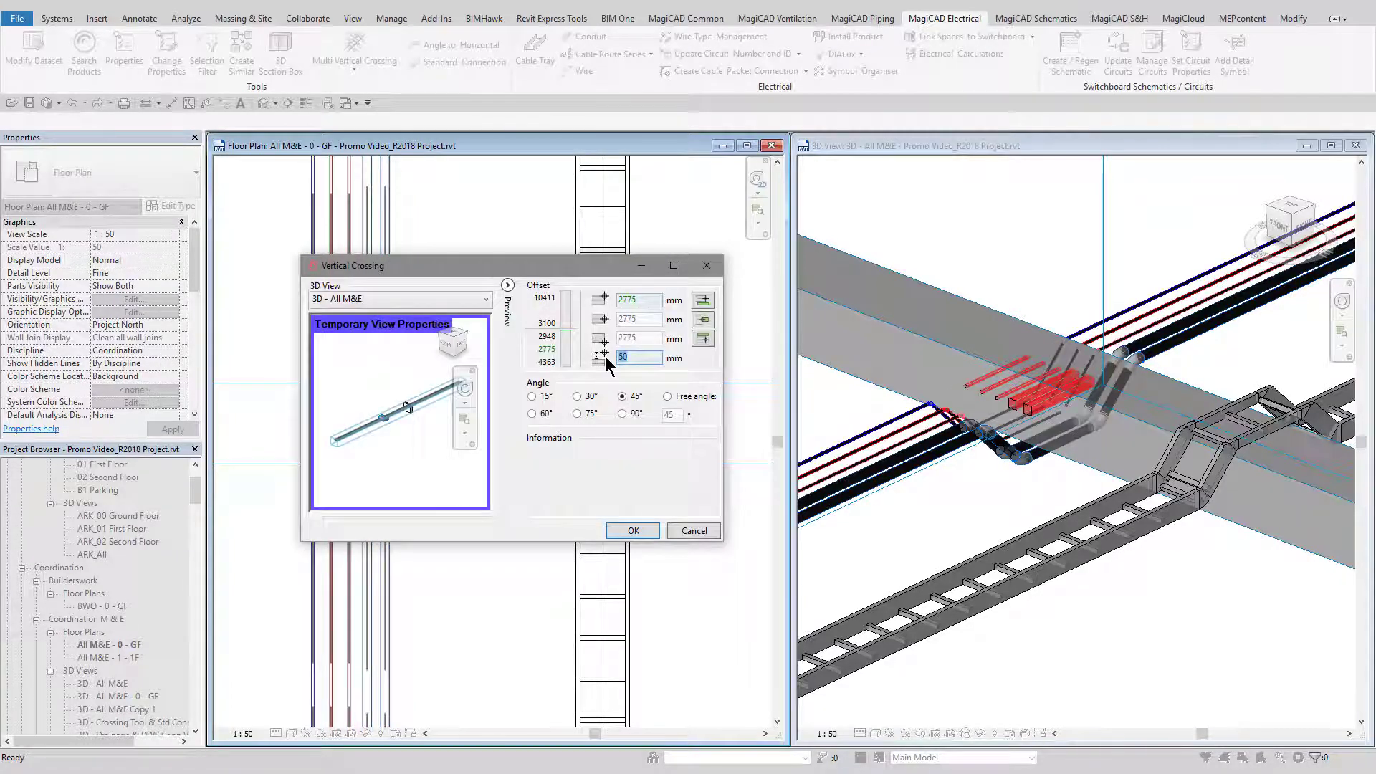
{"action": "left_click", "coordinate": [702, 359]}
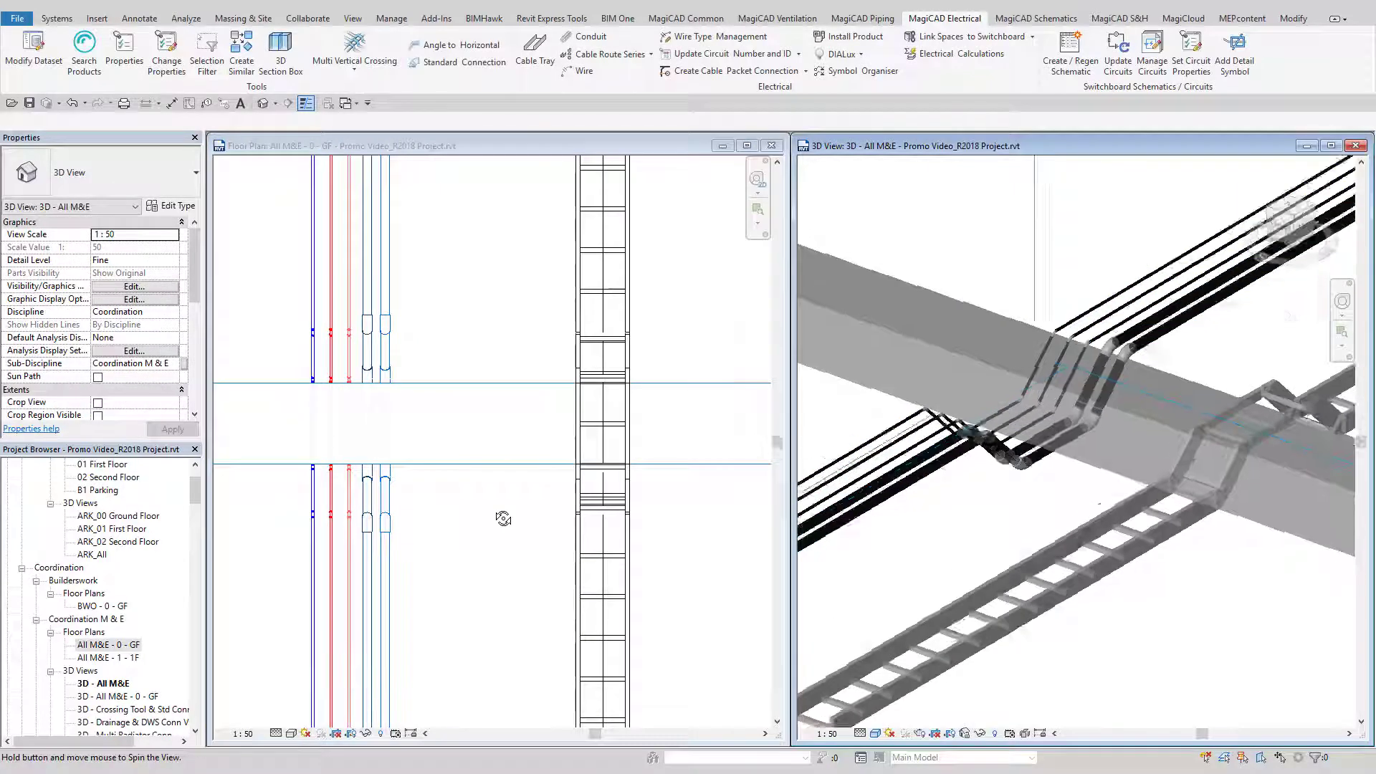
{"action": "middle_click_drag", "start_coordinate": [1075, 465], "coordinate": [1023, 385], "text": "shift"}
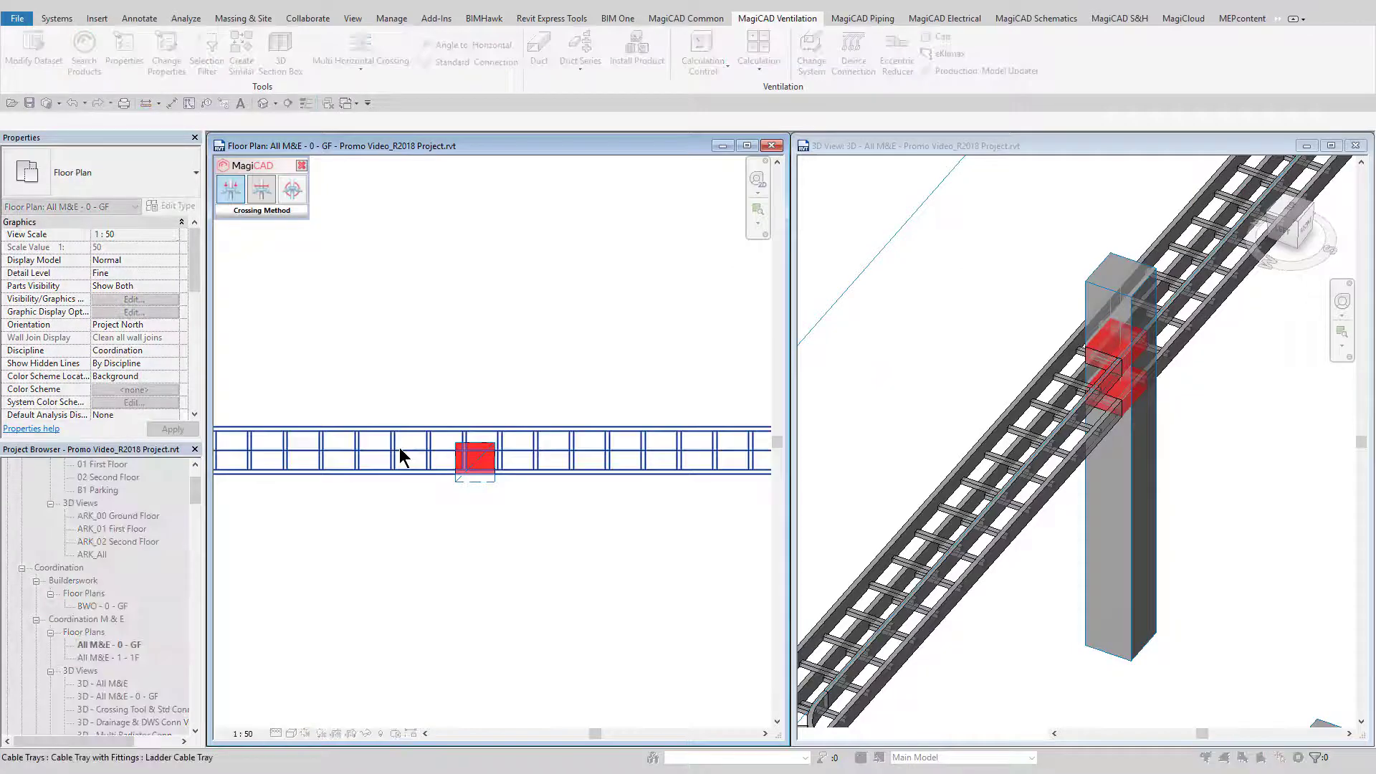
- Pick the ladder tray and two crossing points, detouring it 201 mm around the column at 30°
{"action": "scroll", "coordinate": [400, 457], "scroll_direction": "up", "scroll_amount": 2}
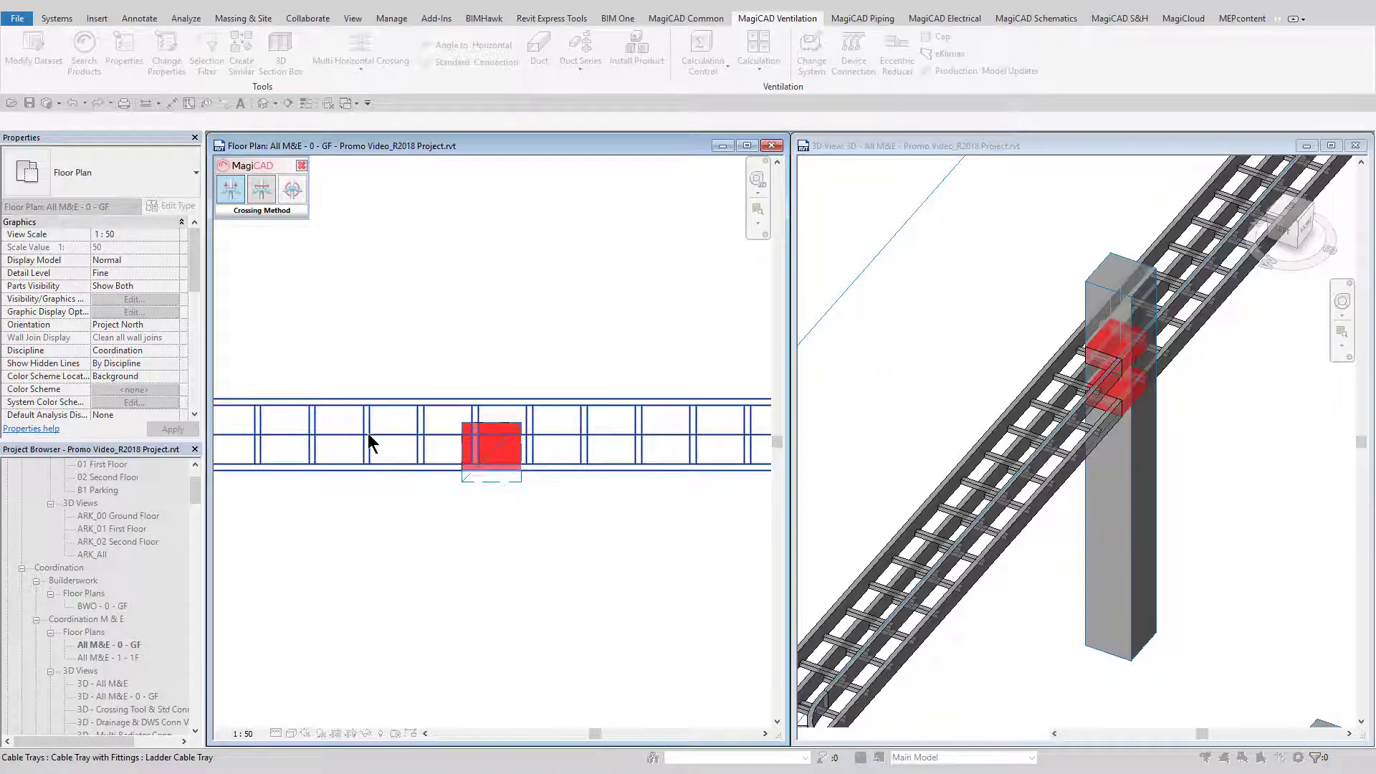
{"action": "left_click", "coordinate": [368, 433]}
{"action": "left_click", "coordinate": [783, 501]}
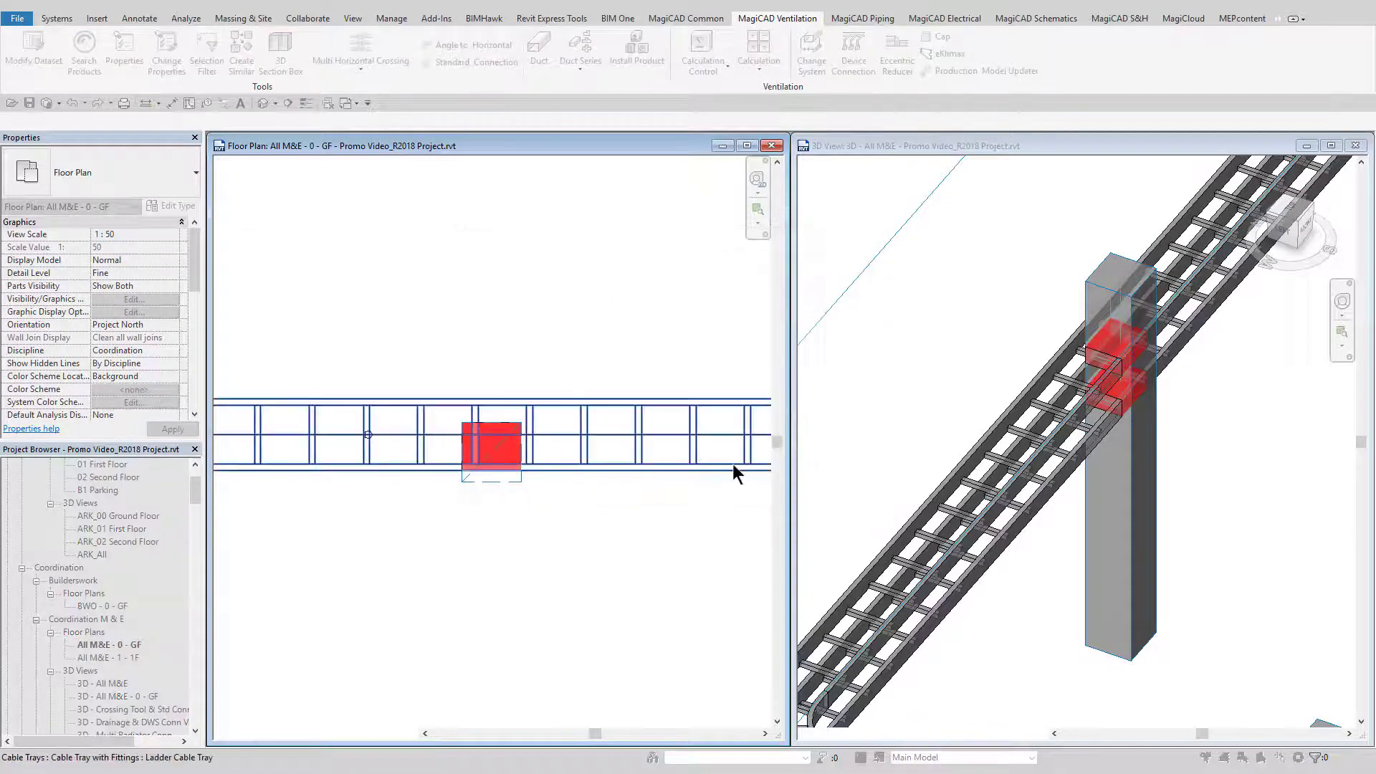
{"action": "left_click", "coordinate": [654, 433]}
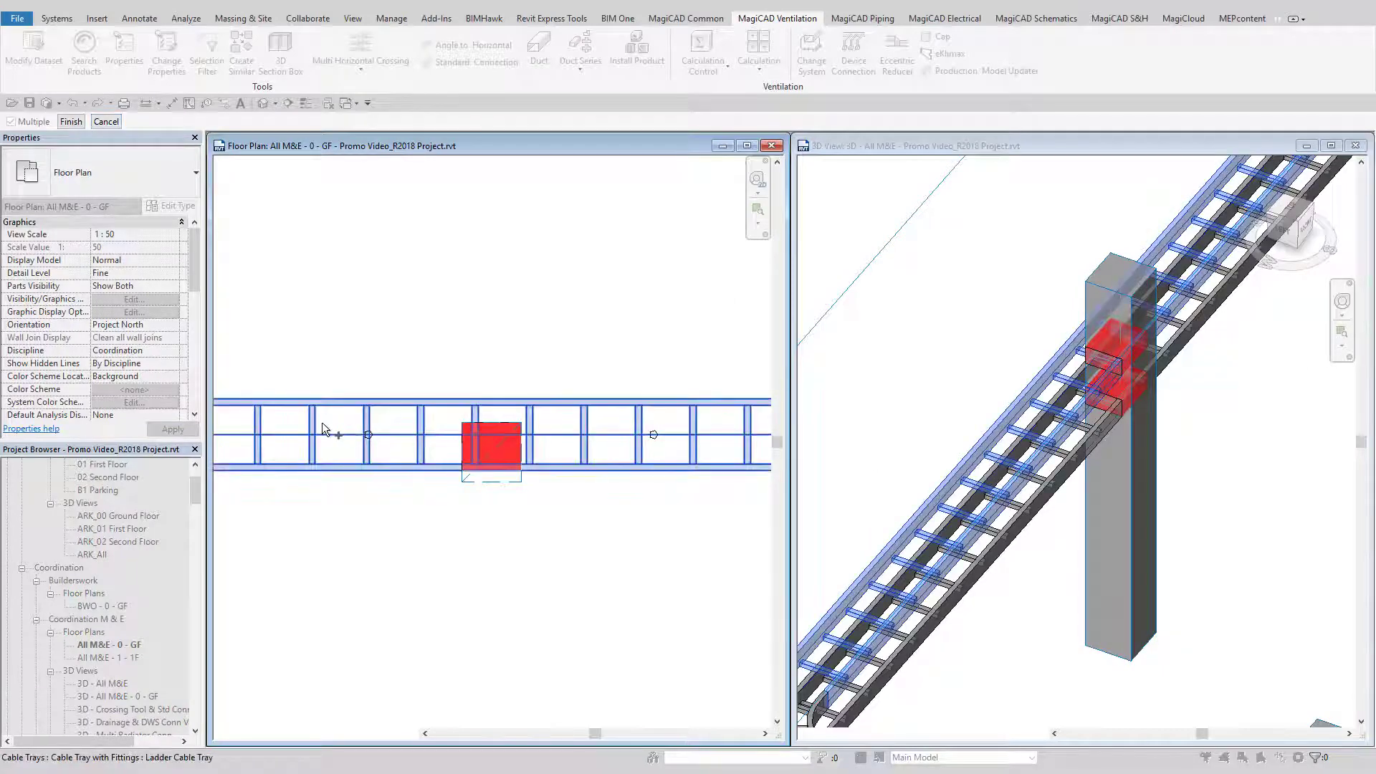
{"action": "left_click", "coordinate": [71, 121]}
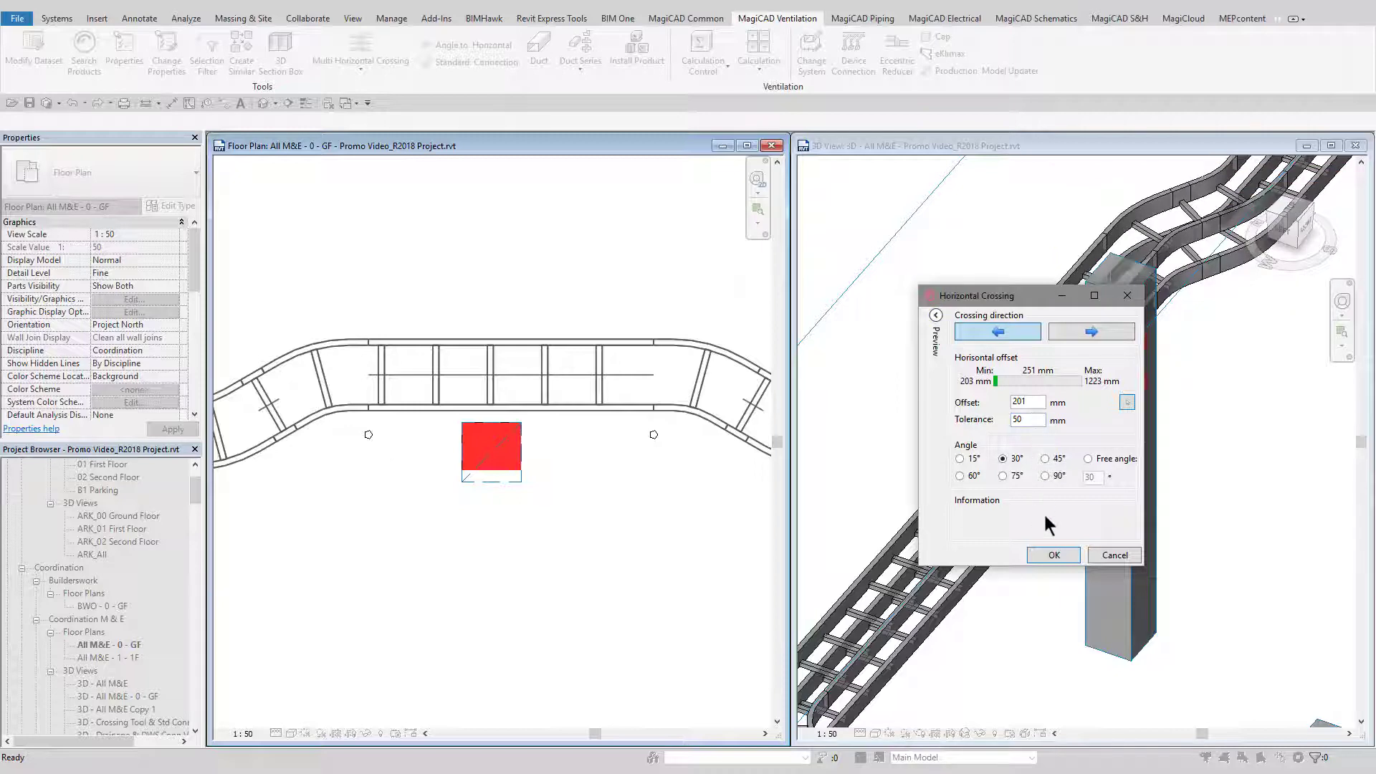
{"action": "left_click", "coordinate": [1053, 554]}
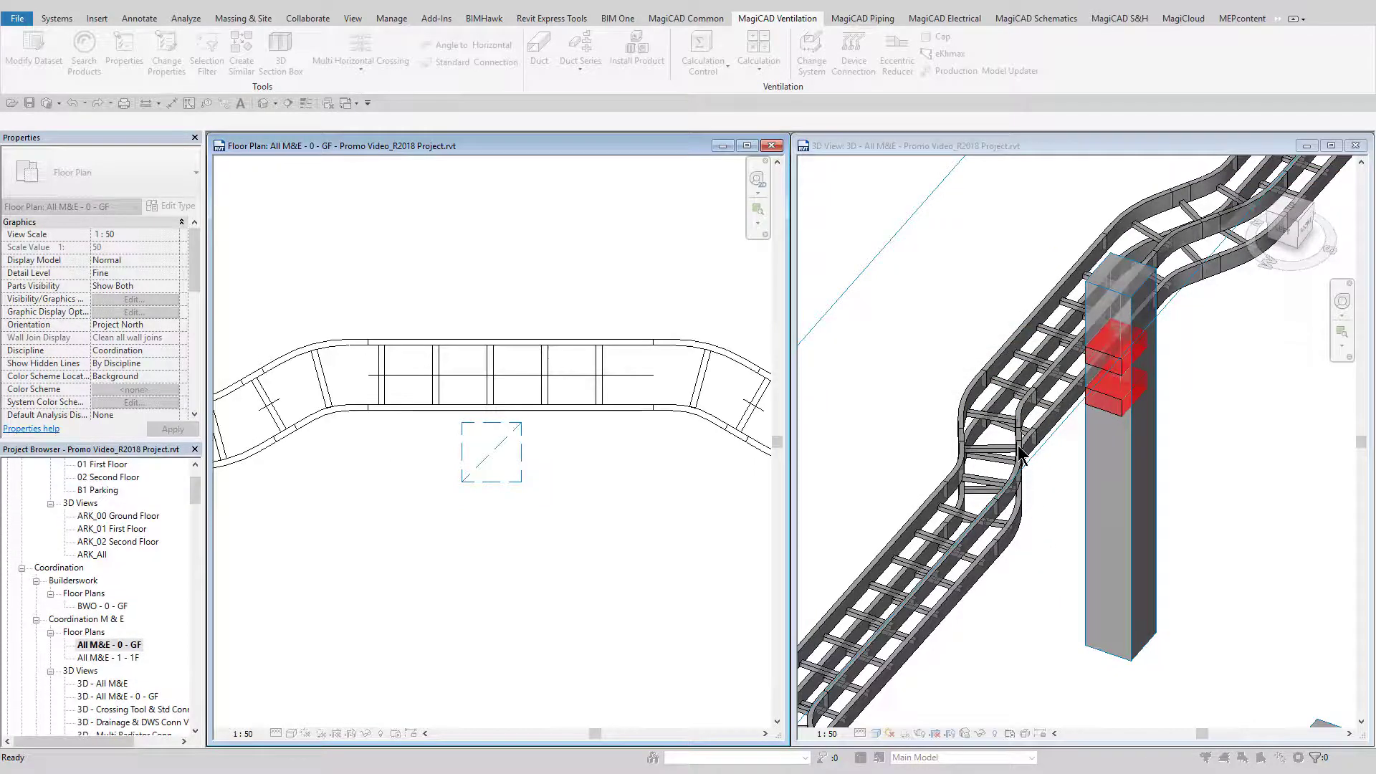
{"action": "left_click", "coordinate": [1018, 466]}
{"action": "middle_click_drag", "start_coordinate": [1019, 466], "coordinate": [1081, 466], "text": "shift"}
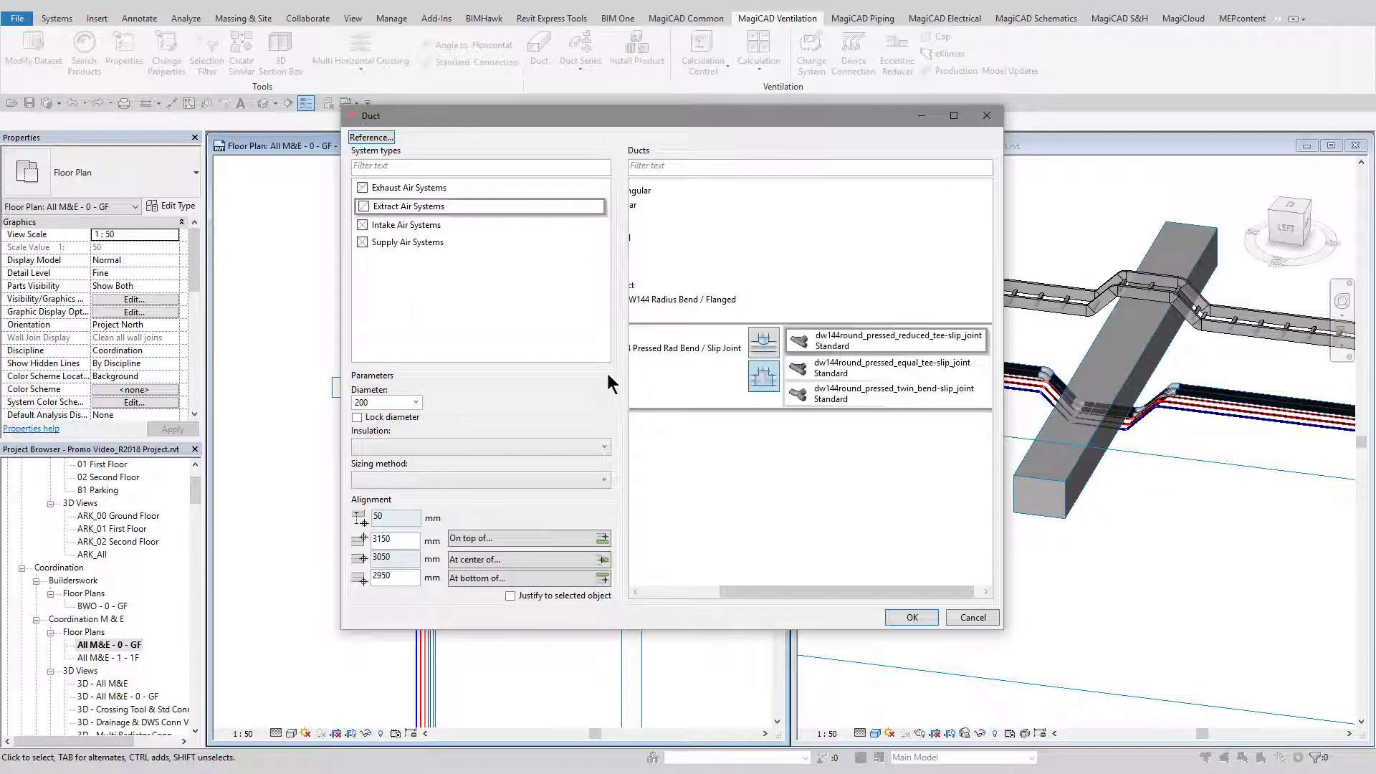
- Draw a straight 200 mm round duct run across the plan
{"action": "left_click", "coordinate": [910, 618]}
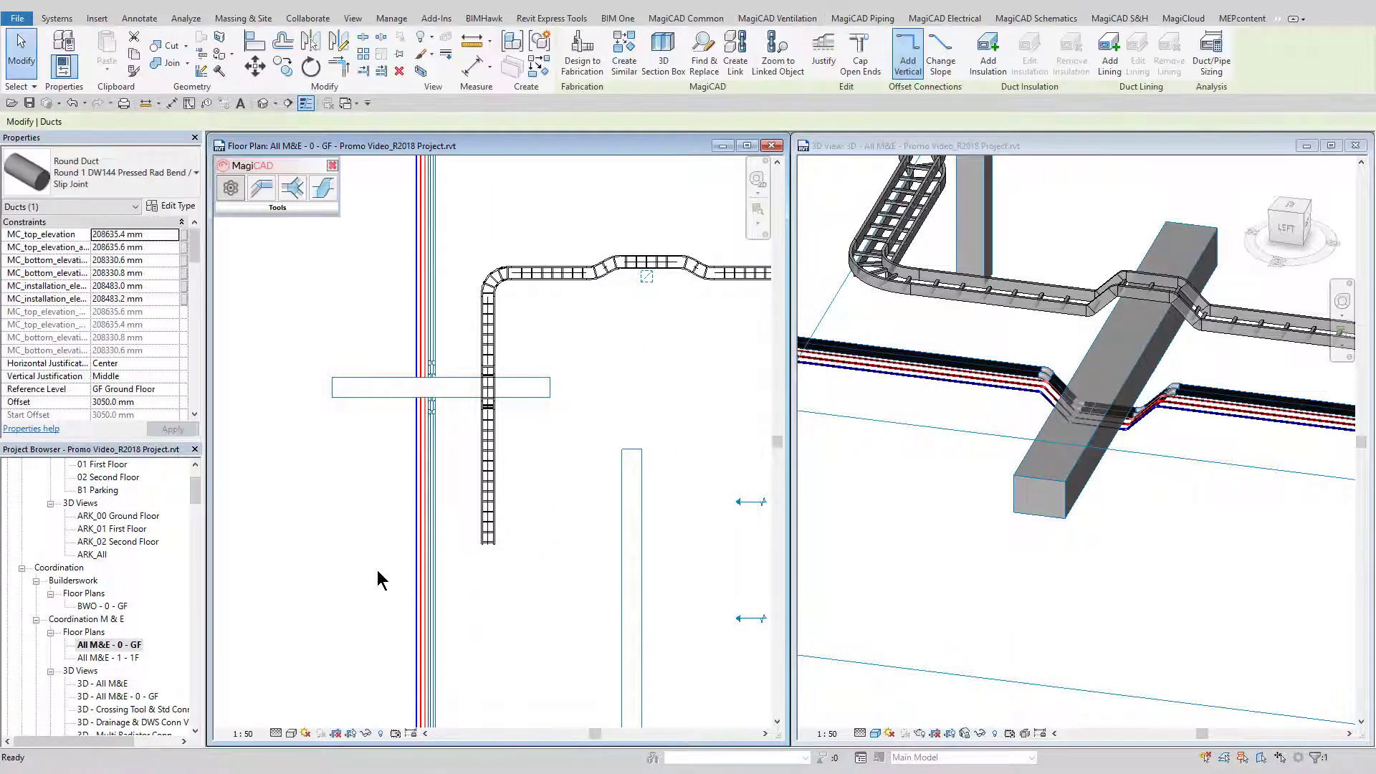
{"action": "left_click", "coordinate": [382, 643]}
{"action": "left_click", "coordinate": [382, 418]}
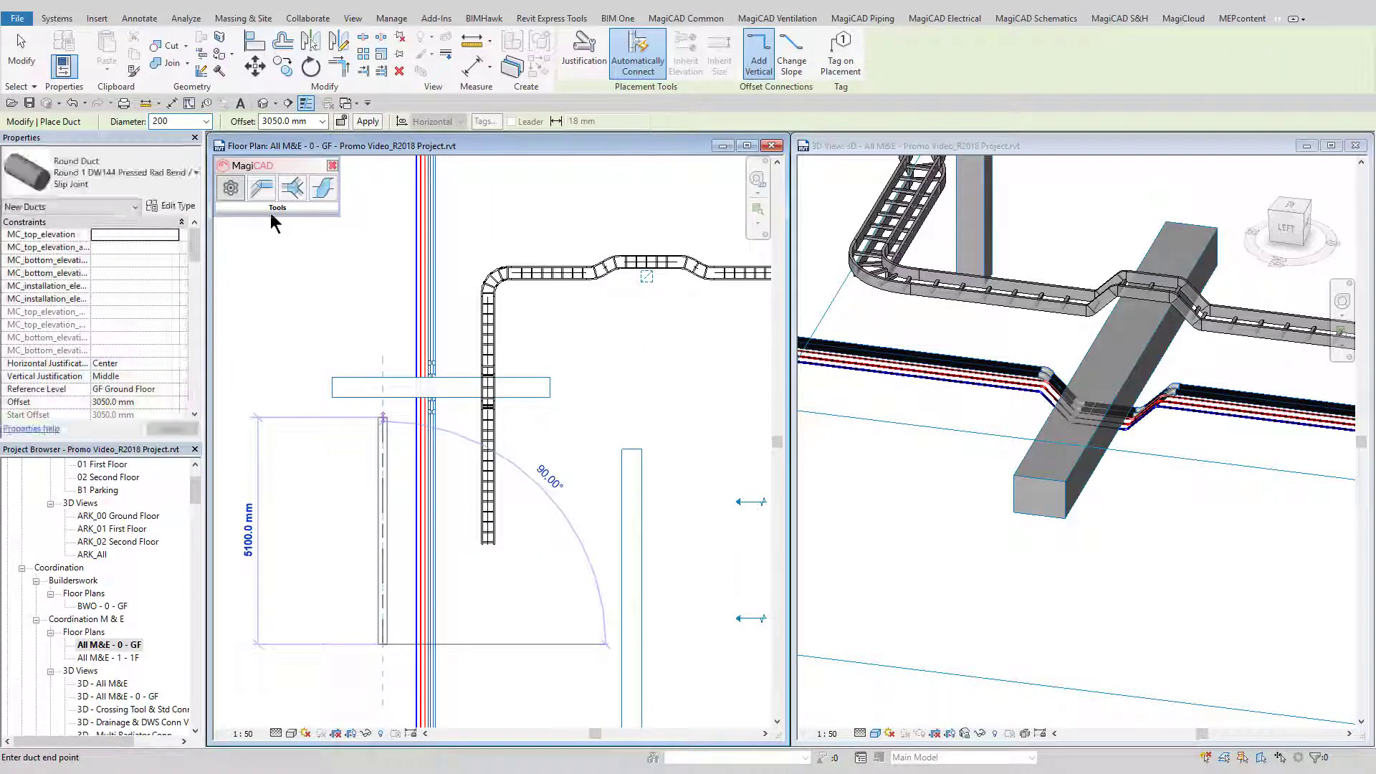
{"action": "key", "text": "Escape"}
{"action": "key", "text": "Escape"}
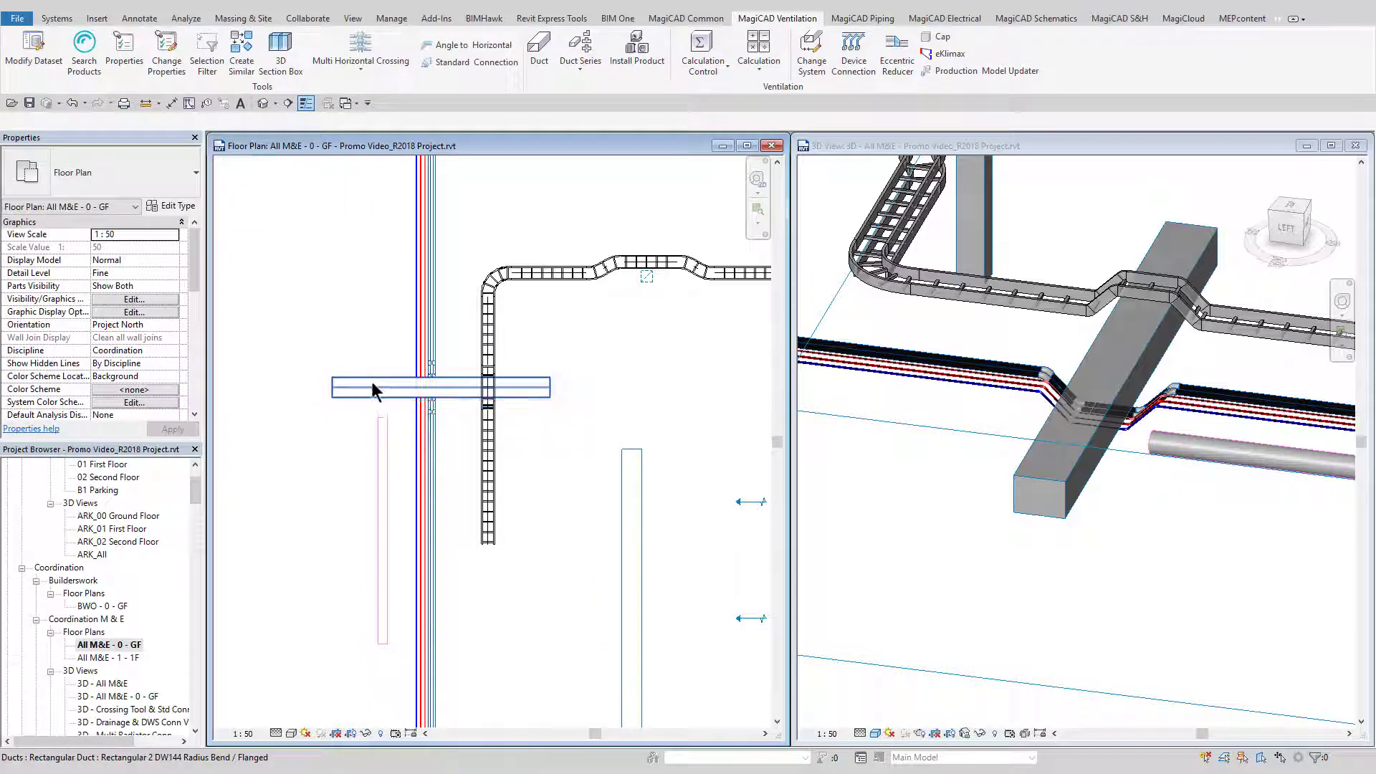
- Make the round duct drop at 45° below the rectangular duct, then reopen its angle settings
{"action": "key", "text": "Return"}
{"action": "left_click", "coordinate": [462, 419]}
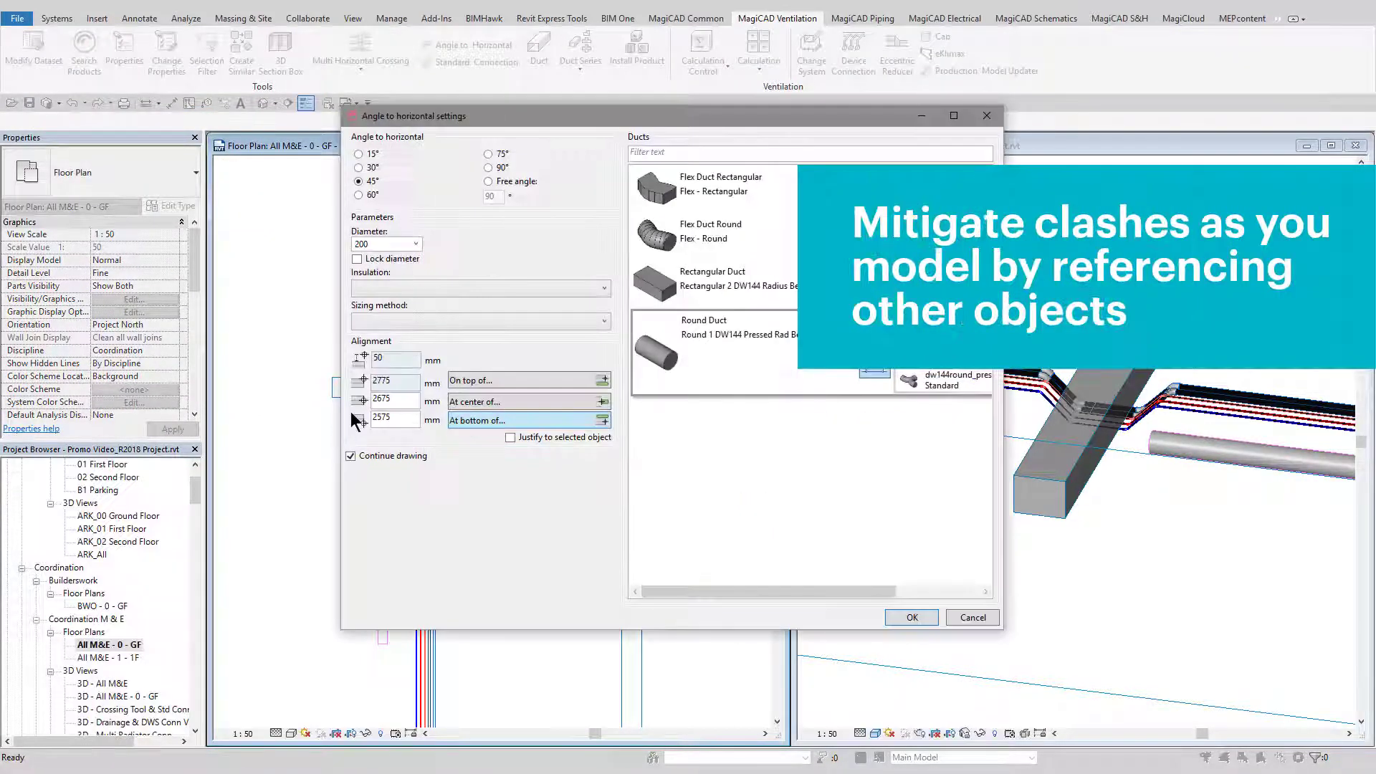
{"action": "key", "text": "Return"}
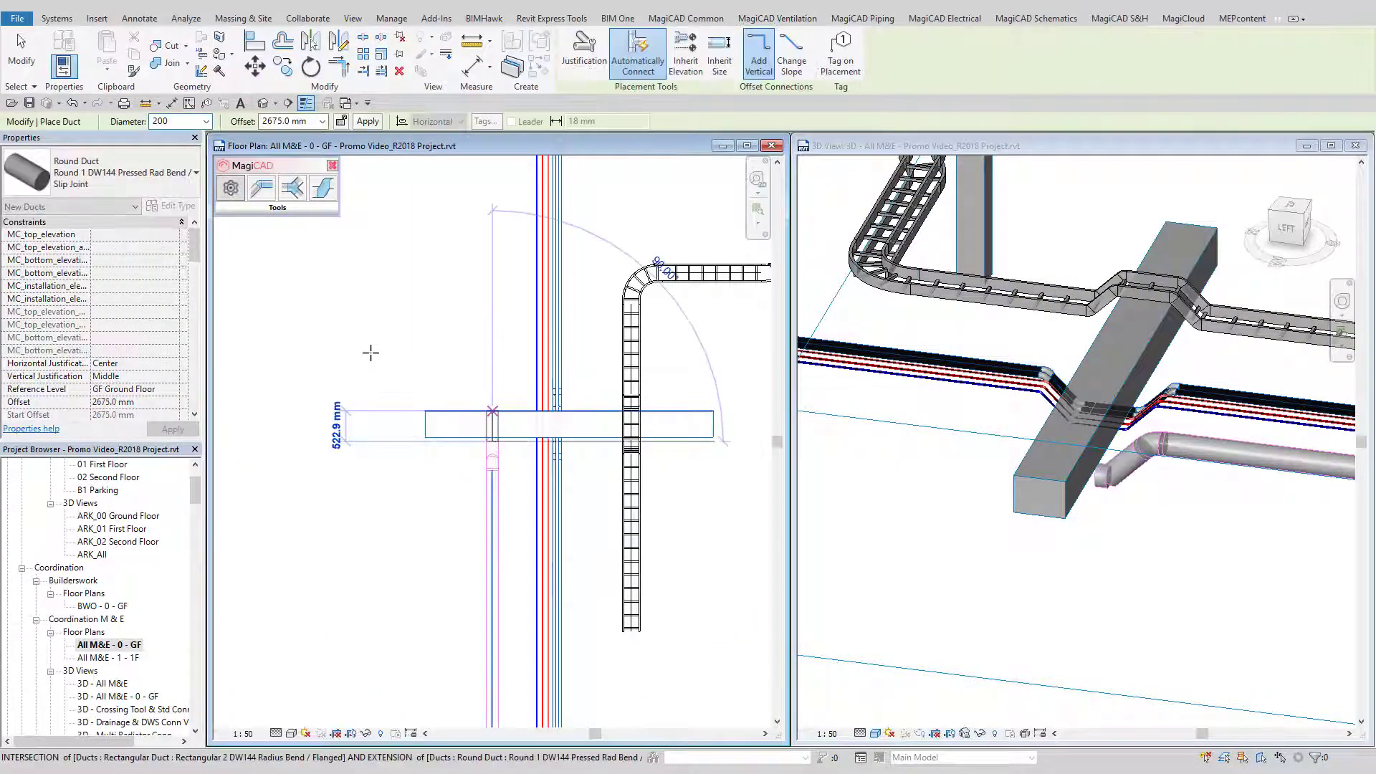
{"action": "key", "text": "Escape"}
{"action": "key", "text": "Escape"}
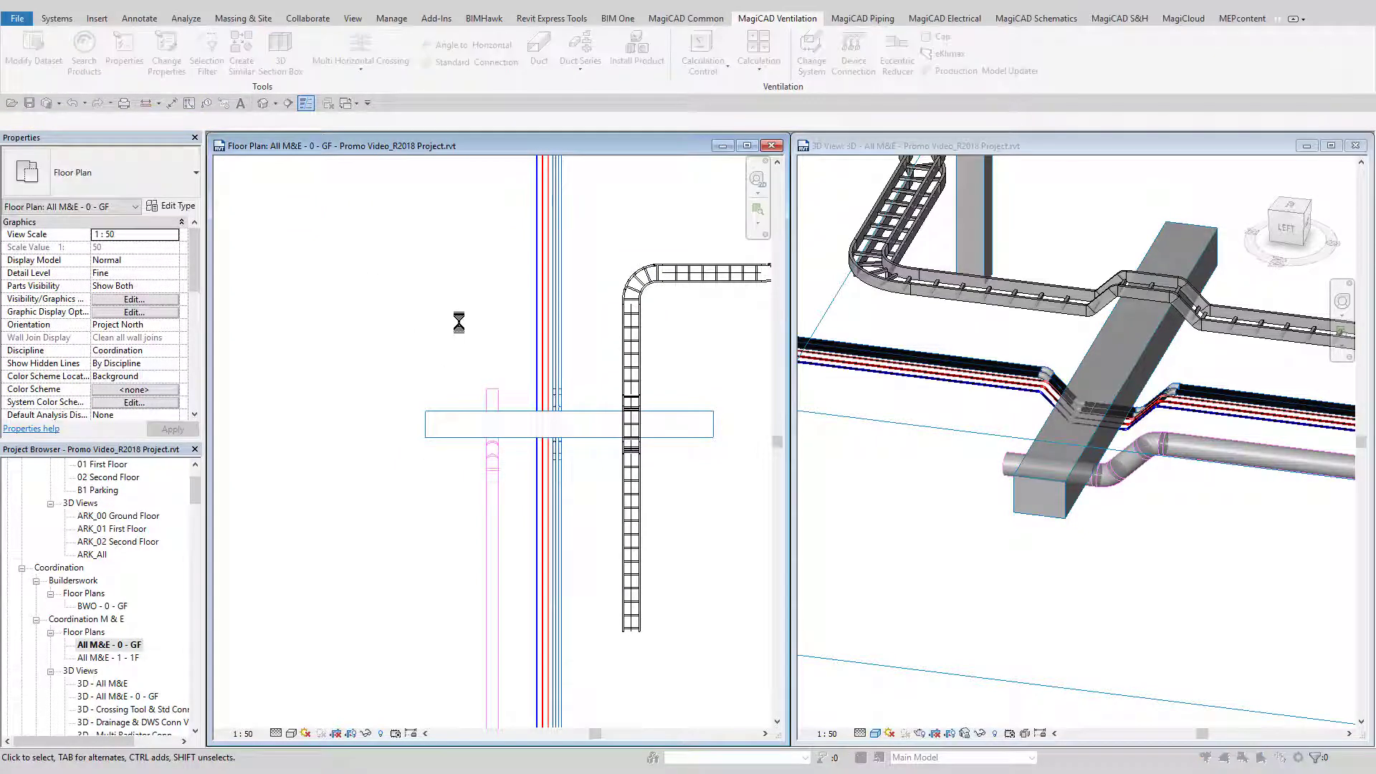
{"action": "key", "text": "Return"}
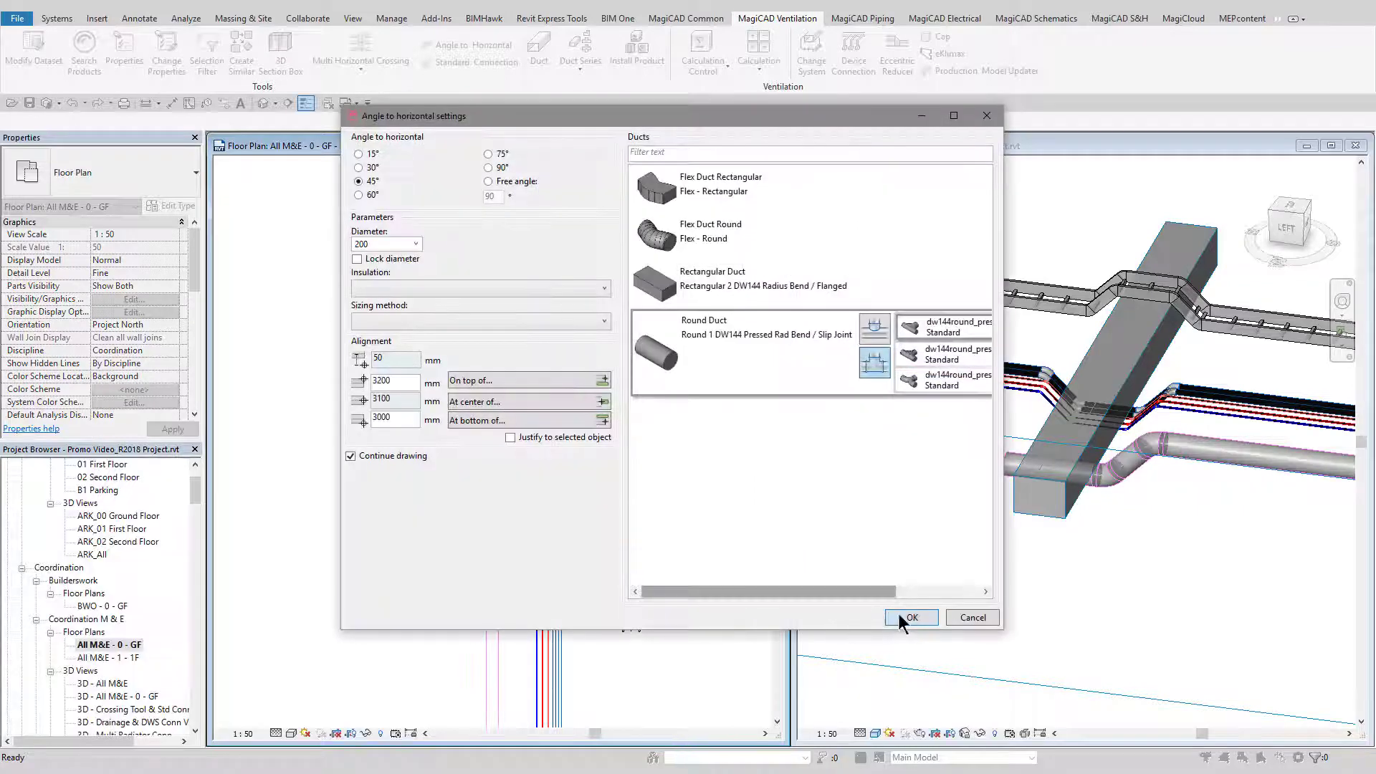
{"action": "key", "text": "Return"}
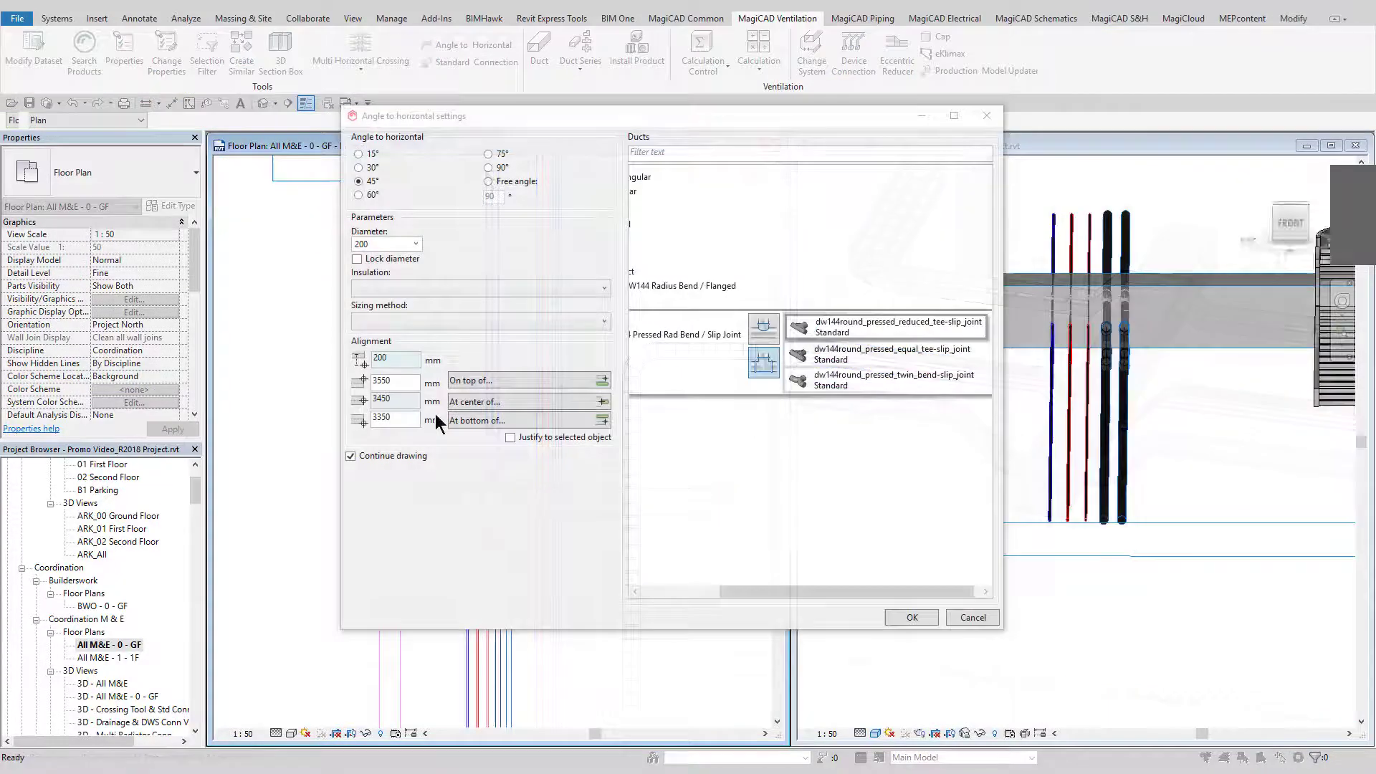
- Set the Angle to Horizontal duct diameter to 100 mm
{"action": "left_click", "coordinate": [416, 244]}
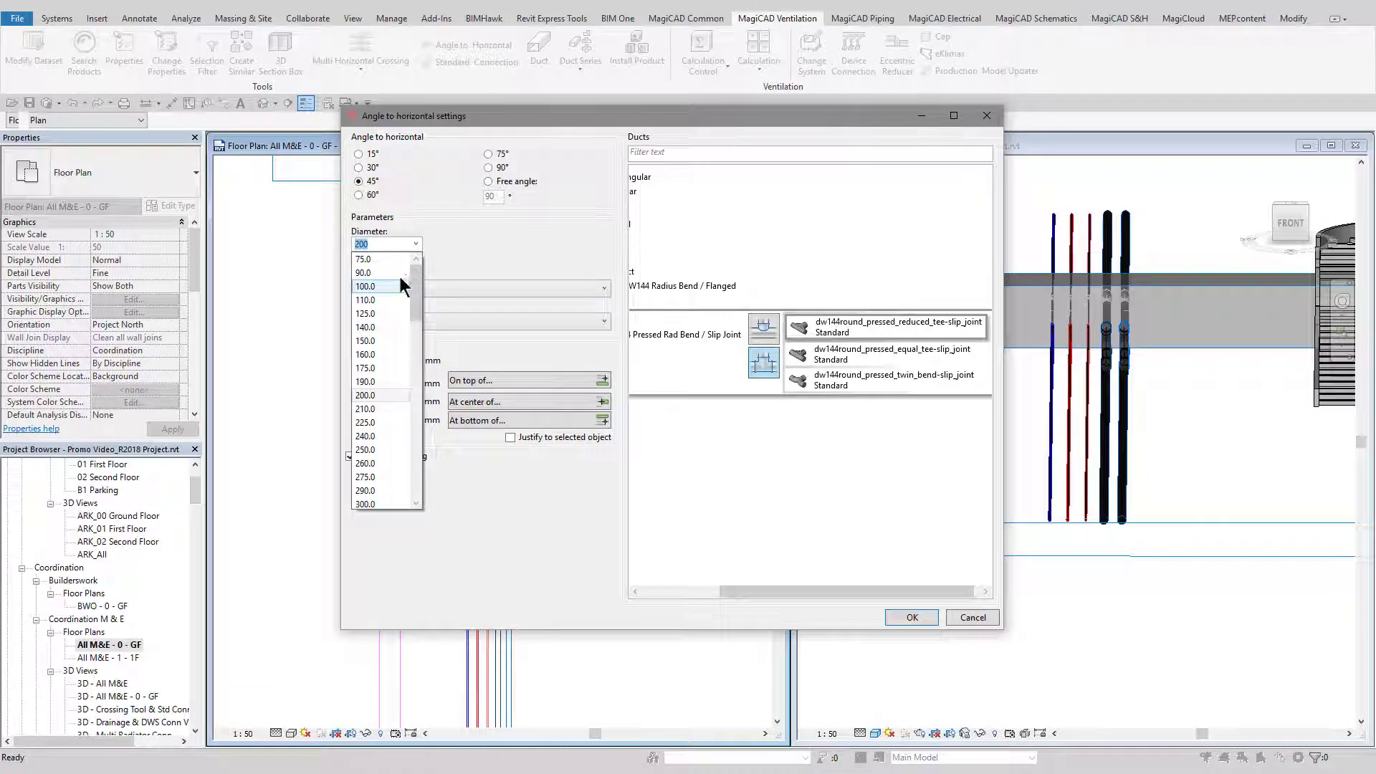
{"action": "left_click", "coordinate": [405, 285]}
{"action": "key", "text": "Return"}
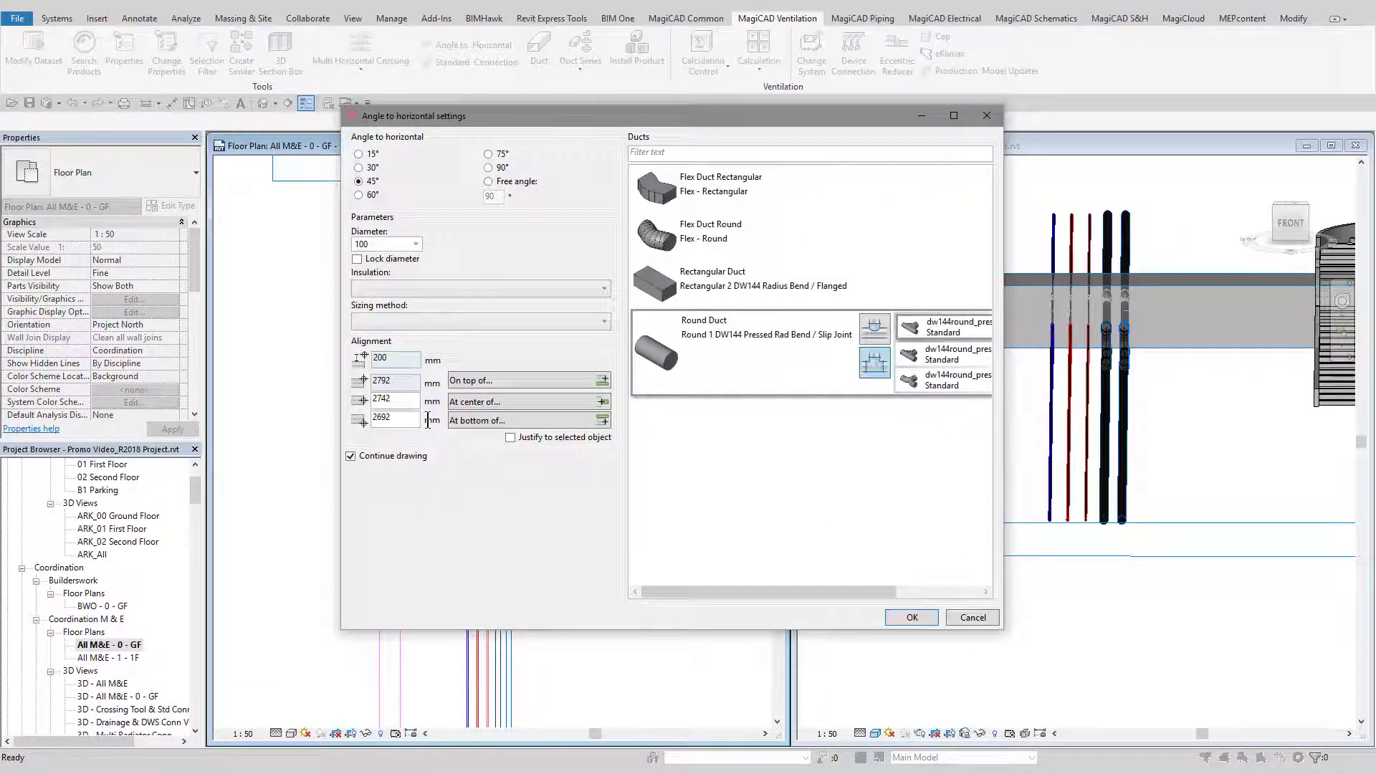
{"action": "left_click", "coordinate": [904, 616]}
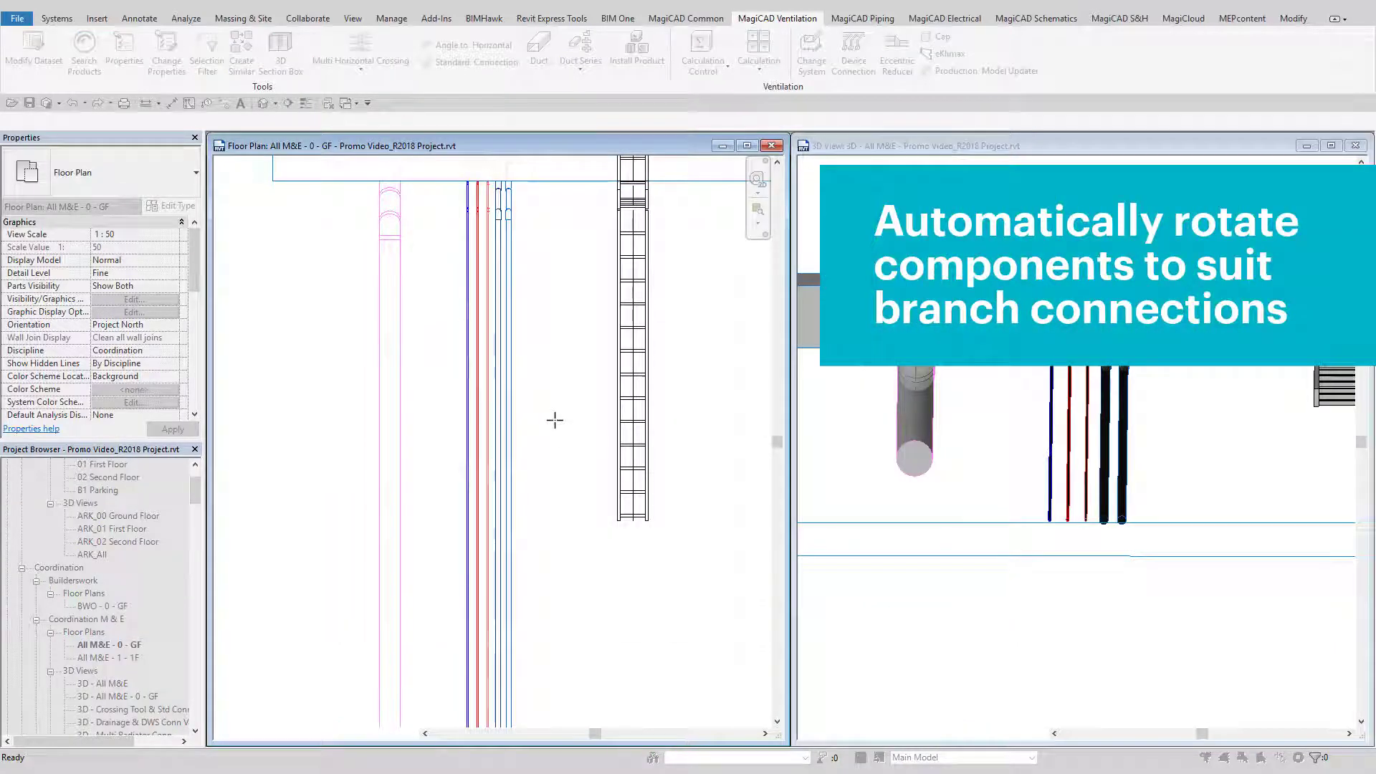
- Draw the 100 mm branch duct from the fitting on the vertical duct
{"action": "key", "text": "d"}
{"action": "key", "text": "t"}
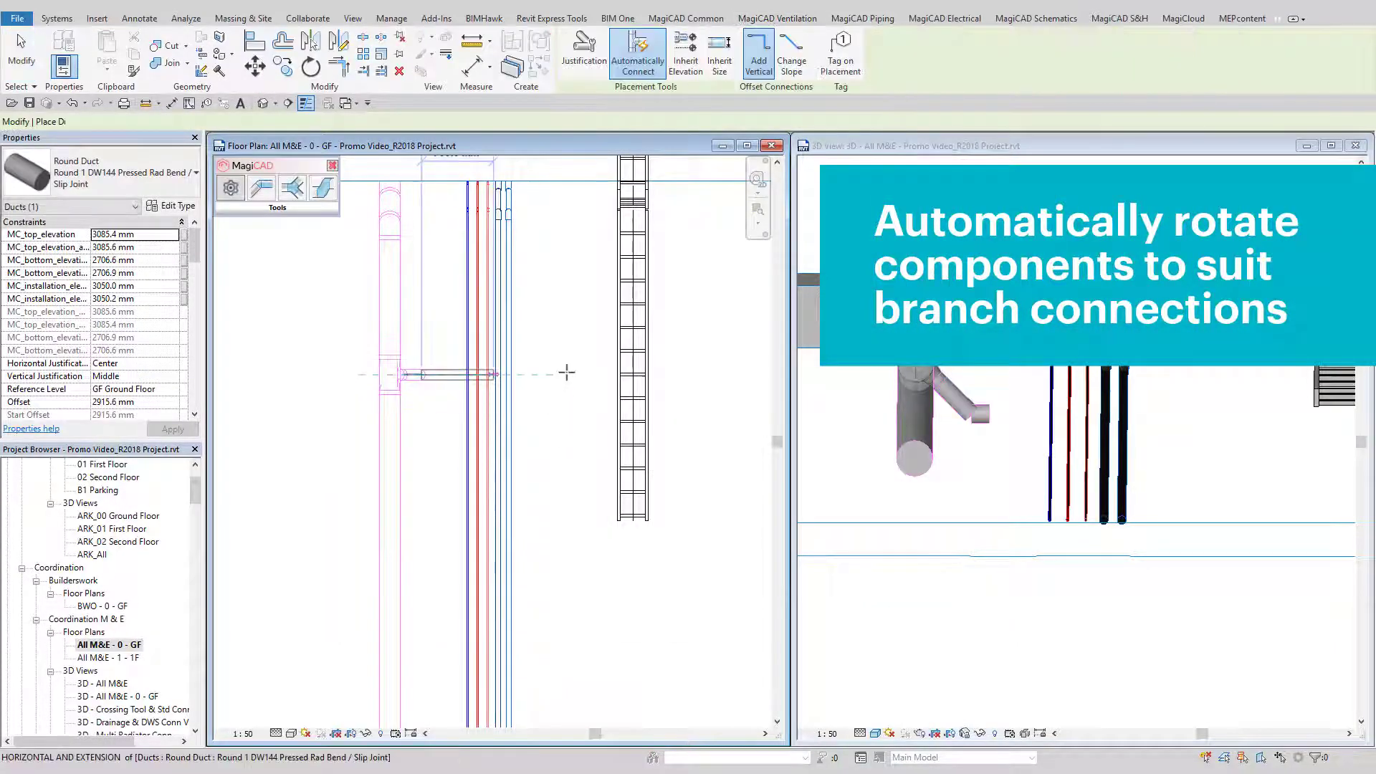
{"action": "left_click", "coordinate": [693, 630]}
{"action": "key", "text": "Escape"}
{"action": "key", "text": "Escape"}
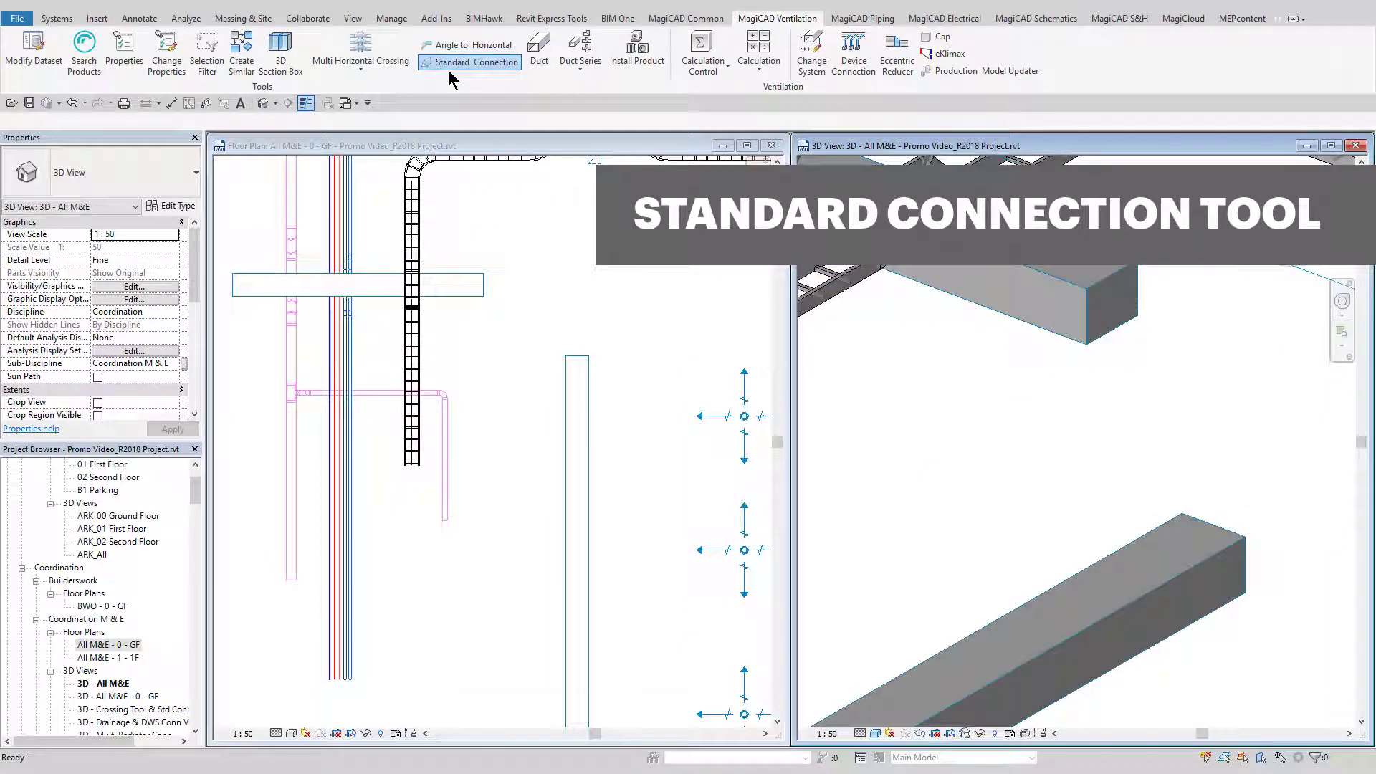
- Connect the rectangular ducts with 45° horizontal and vertical bends, then select the four left air terminals
{"action": "left_click", "coordinate": [449, 70]}
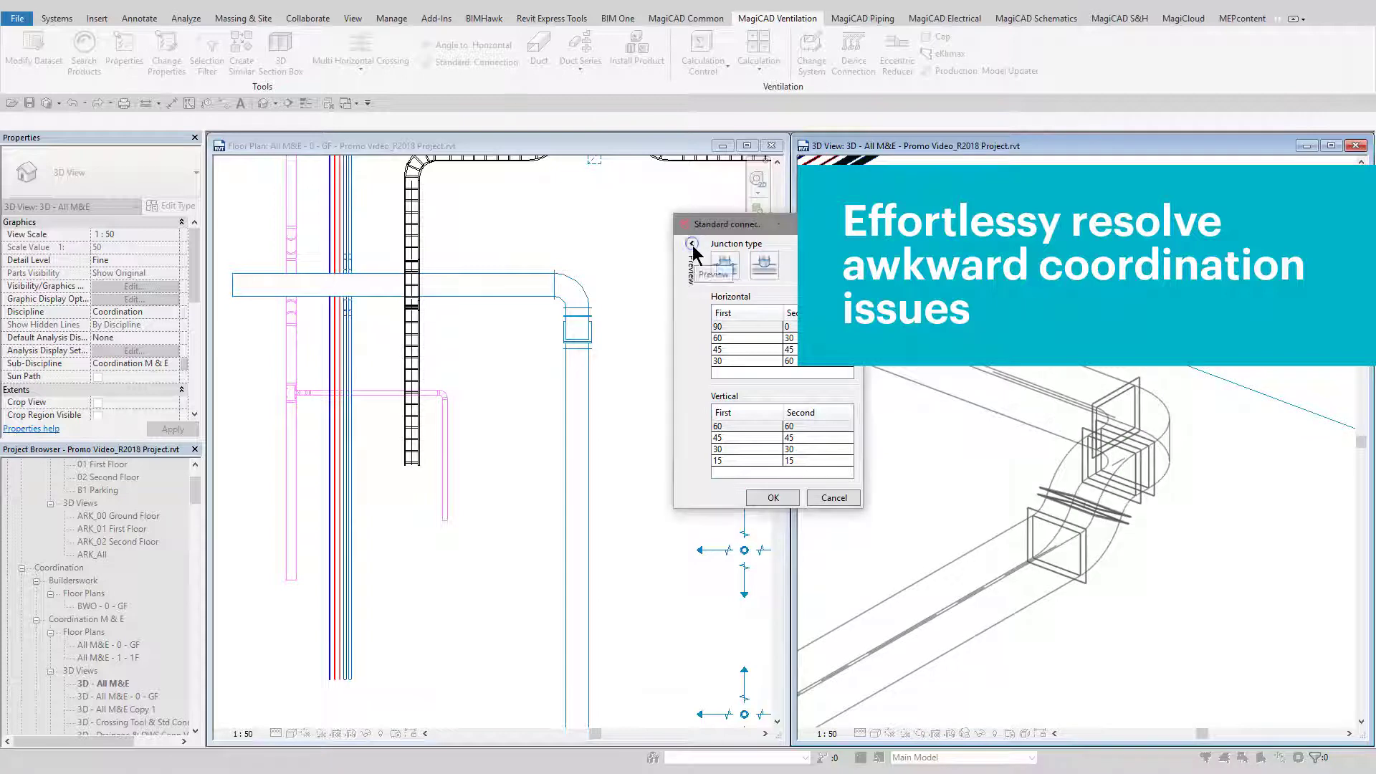
{"action": "left_click", "coordinate": [692, 243]}
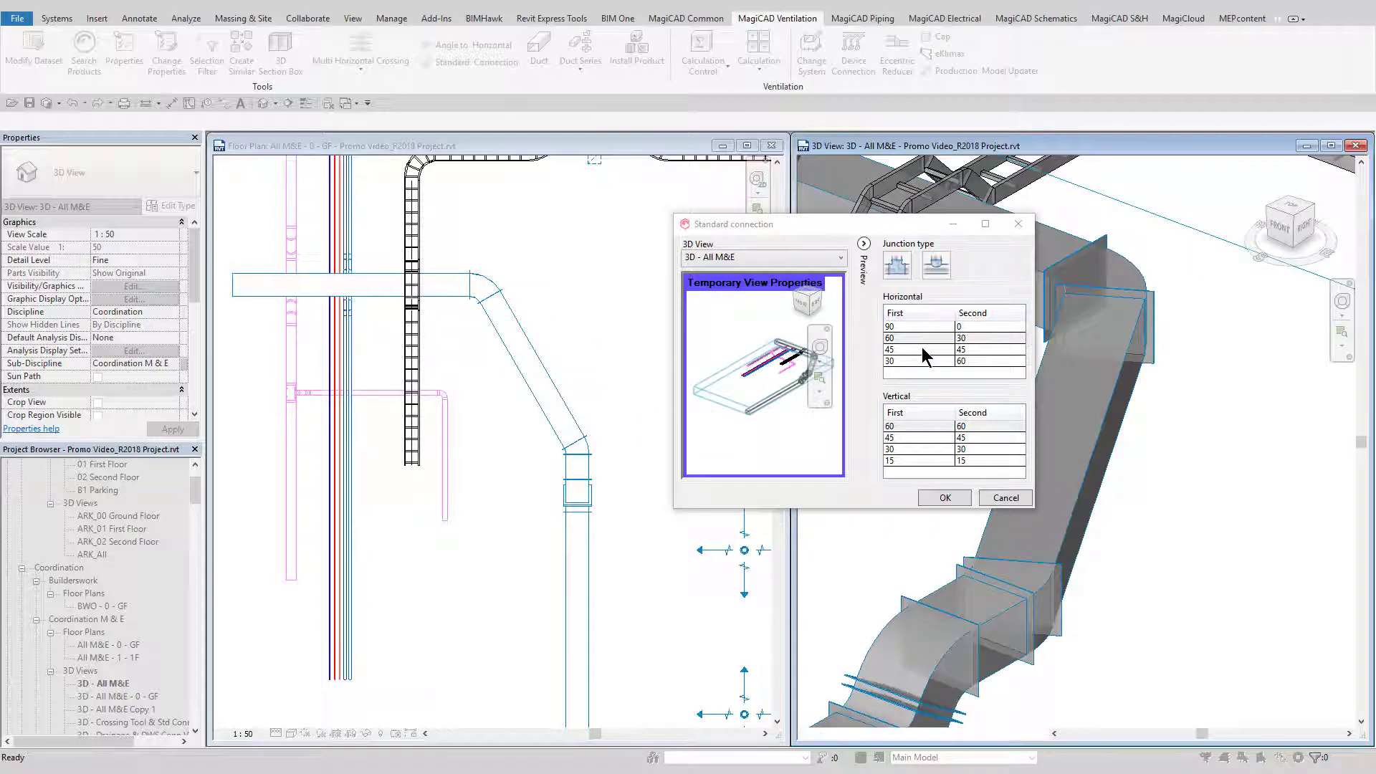
{"action": "left_click", "coordinate": [924, 351]}
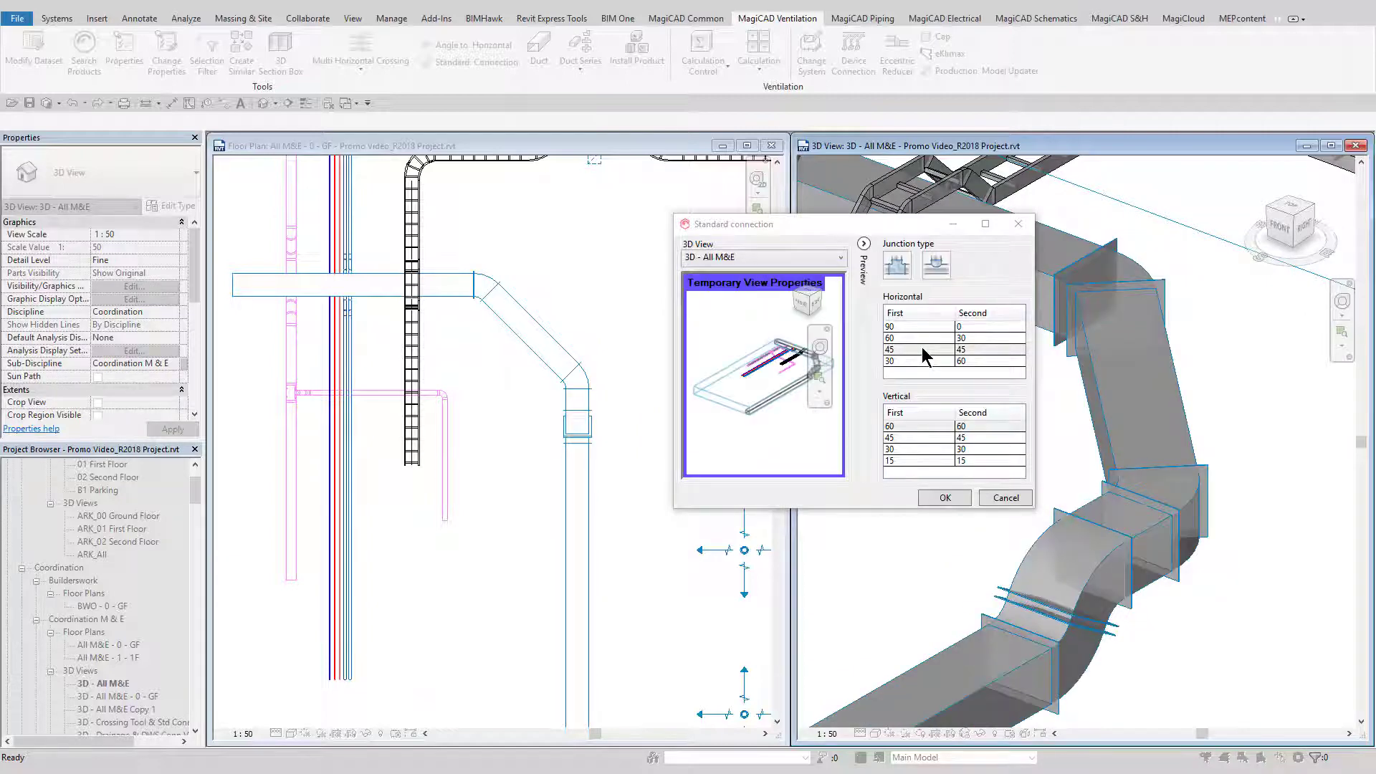
{"action": "left_click", "coordinate": [923, 438]}
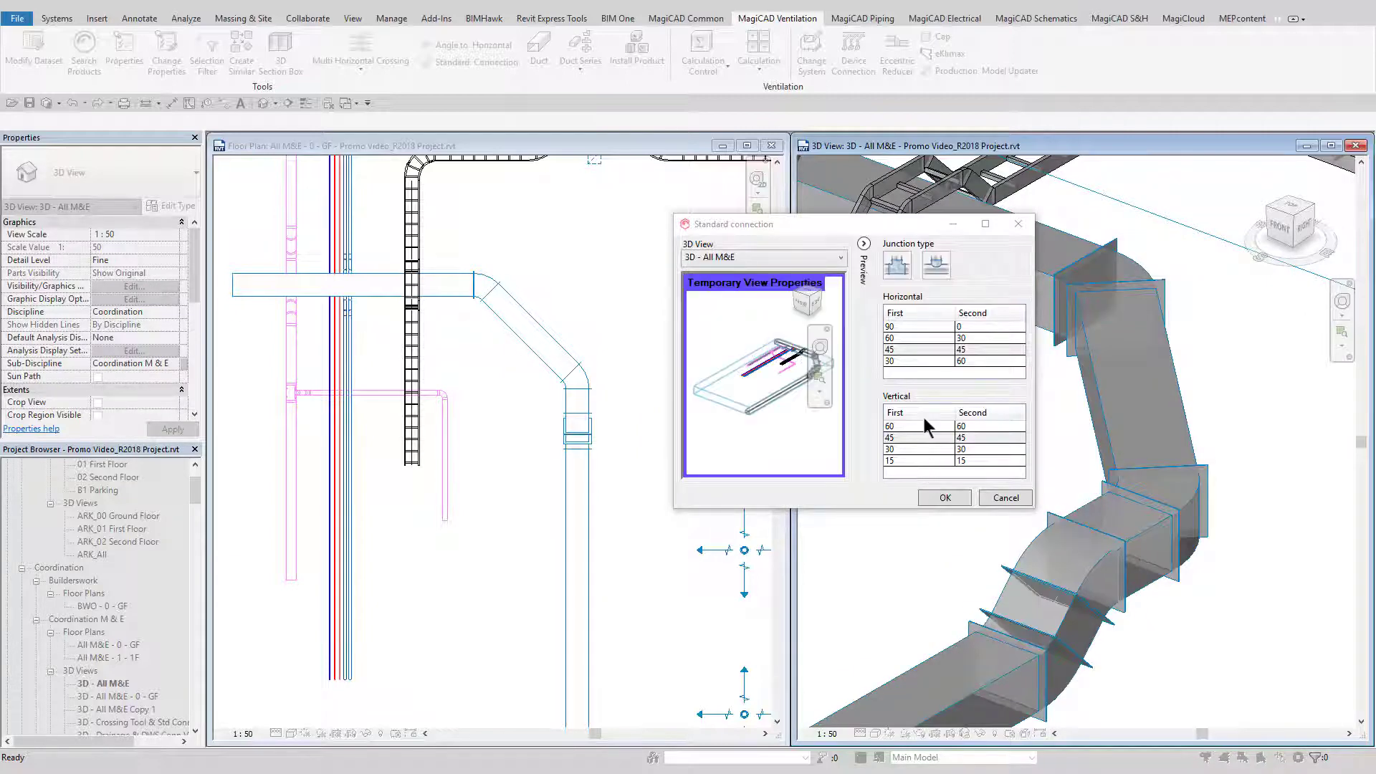
{"action": "left_click", "coordinate": [943, 498]}
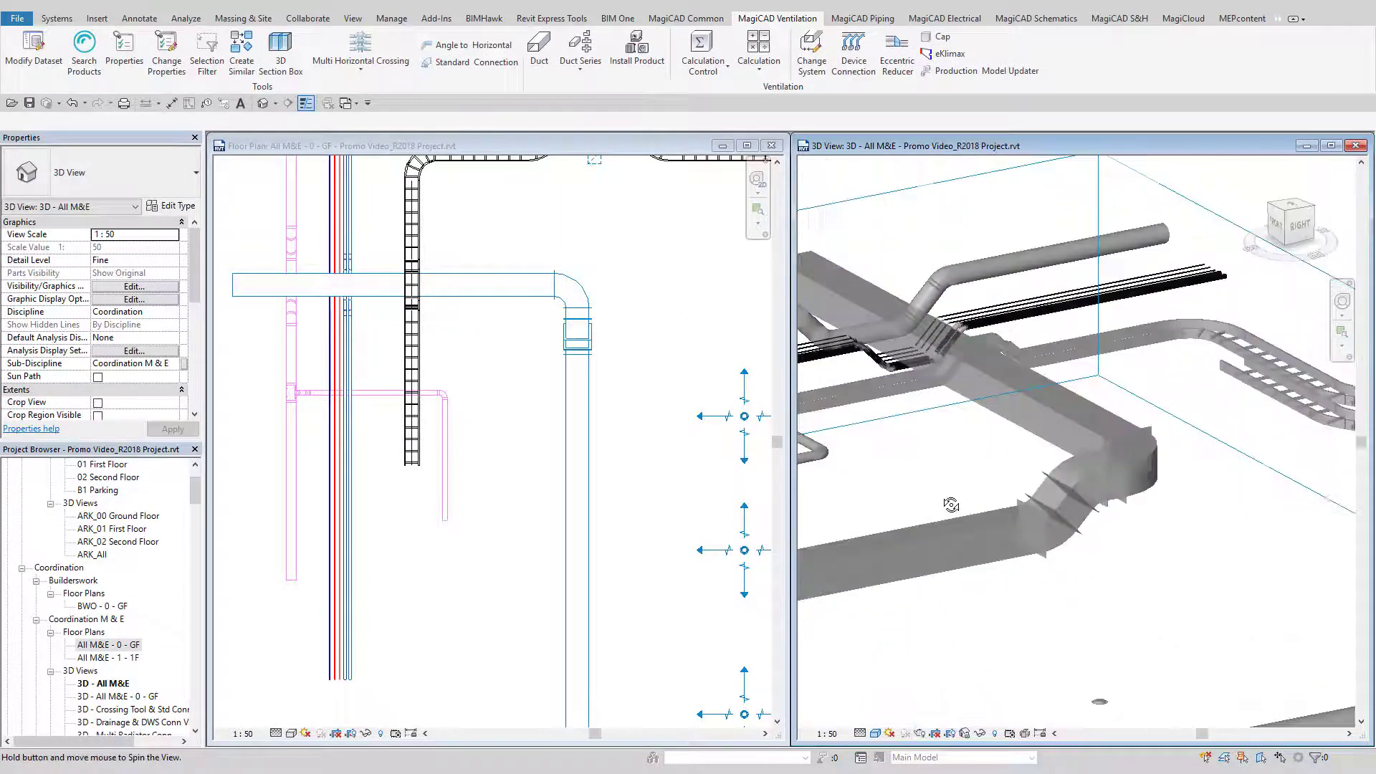
{"action": "left_click", "coordinate": [852, 65]}
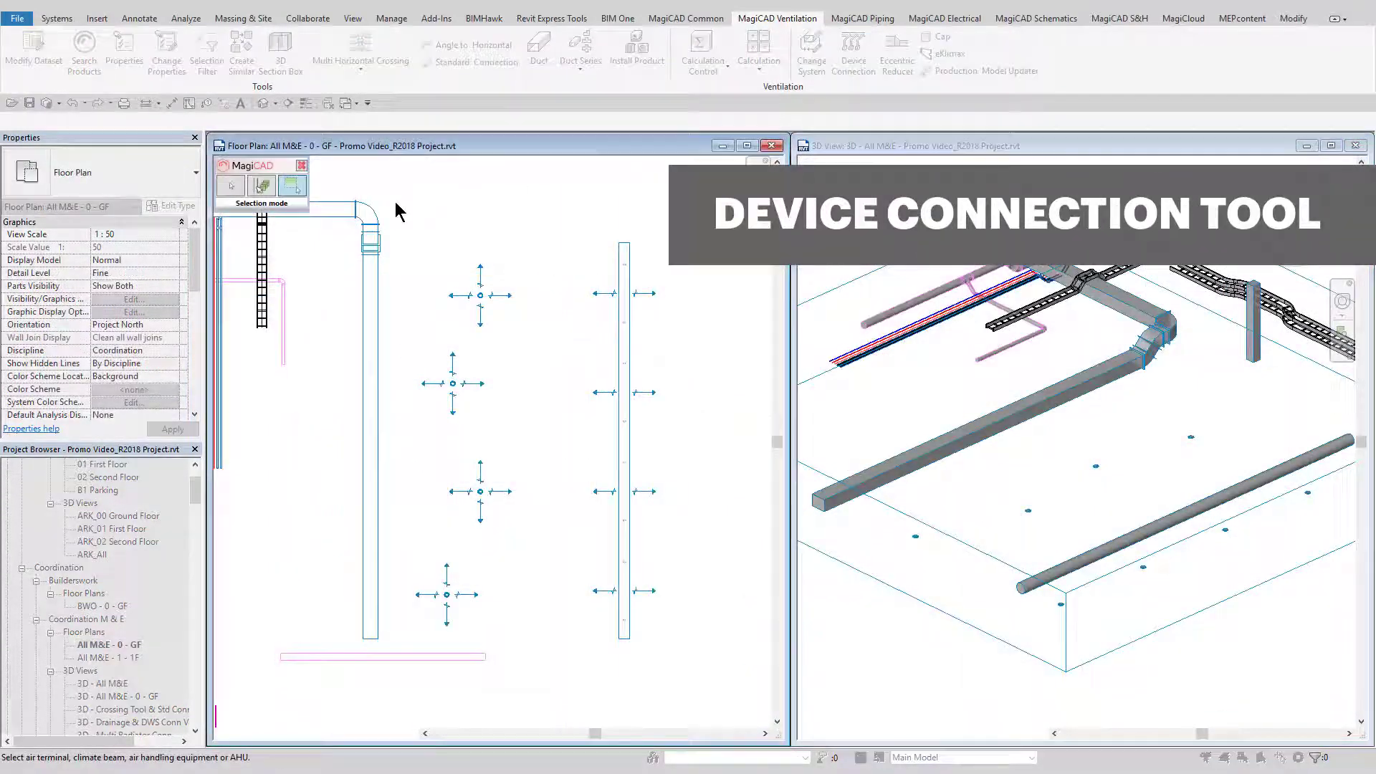
{"action": "left_click_drag", "start_coordinate": [397, 204], "coordinate": [543, 631]}
- Connect the four left air terminals to the vertical duct, then the second terminal row
{"action": "left_click", "coordinate": [379, 424]}
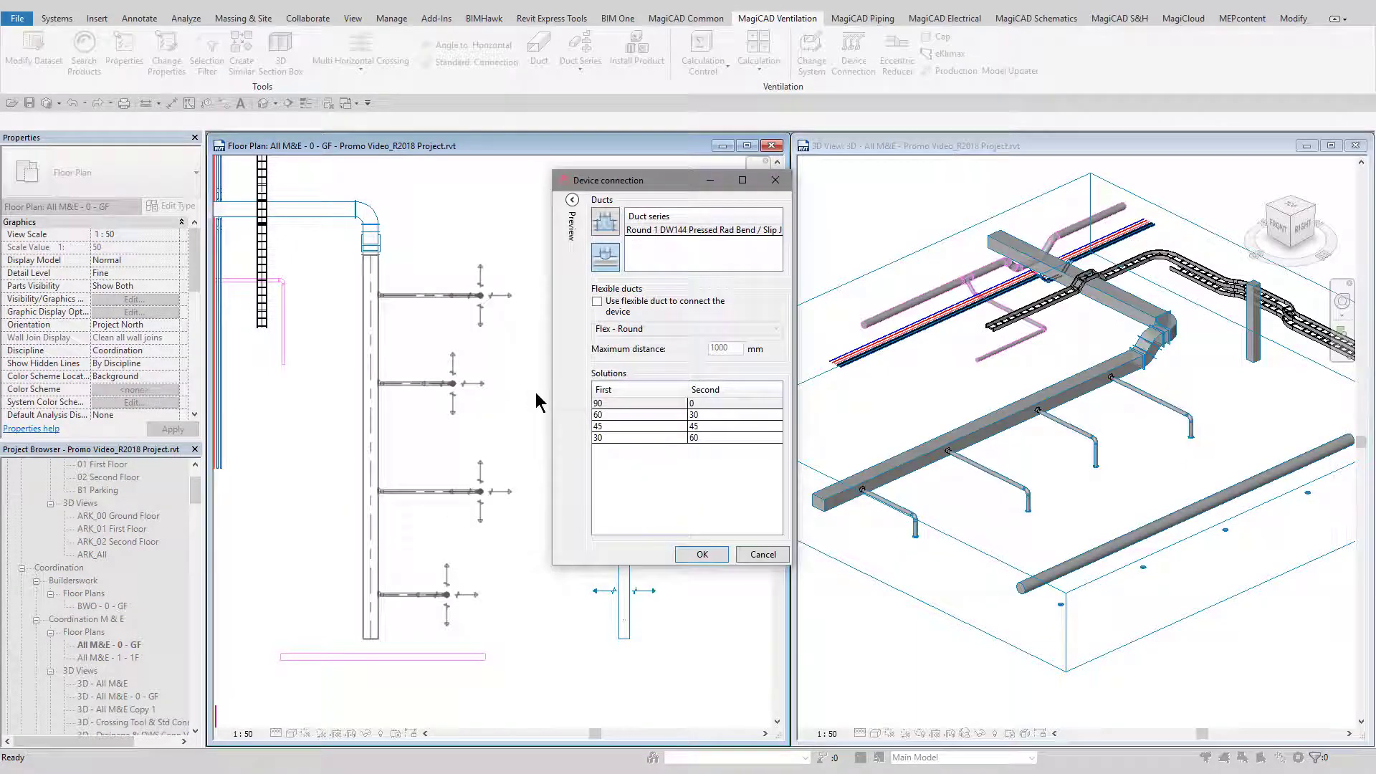
{"action": "left_click", "coordinate": [701, 555]}
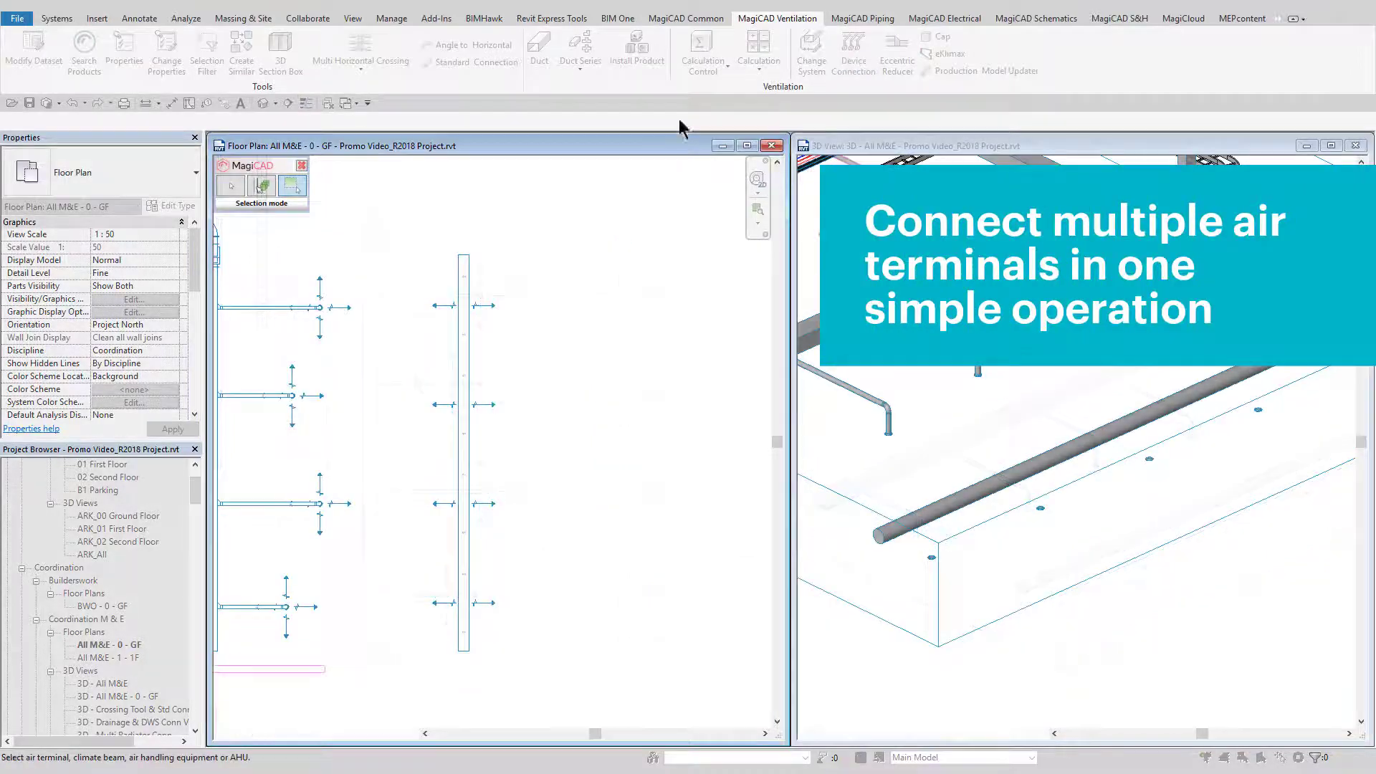
{"action": "left_click_drag", "start_coordinate": [499, 566], "coordinate": [532, 694]}
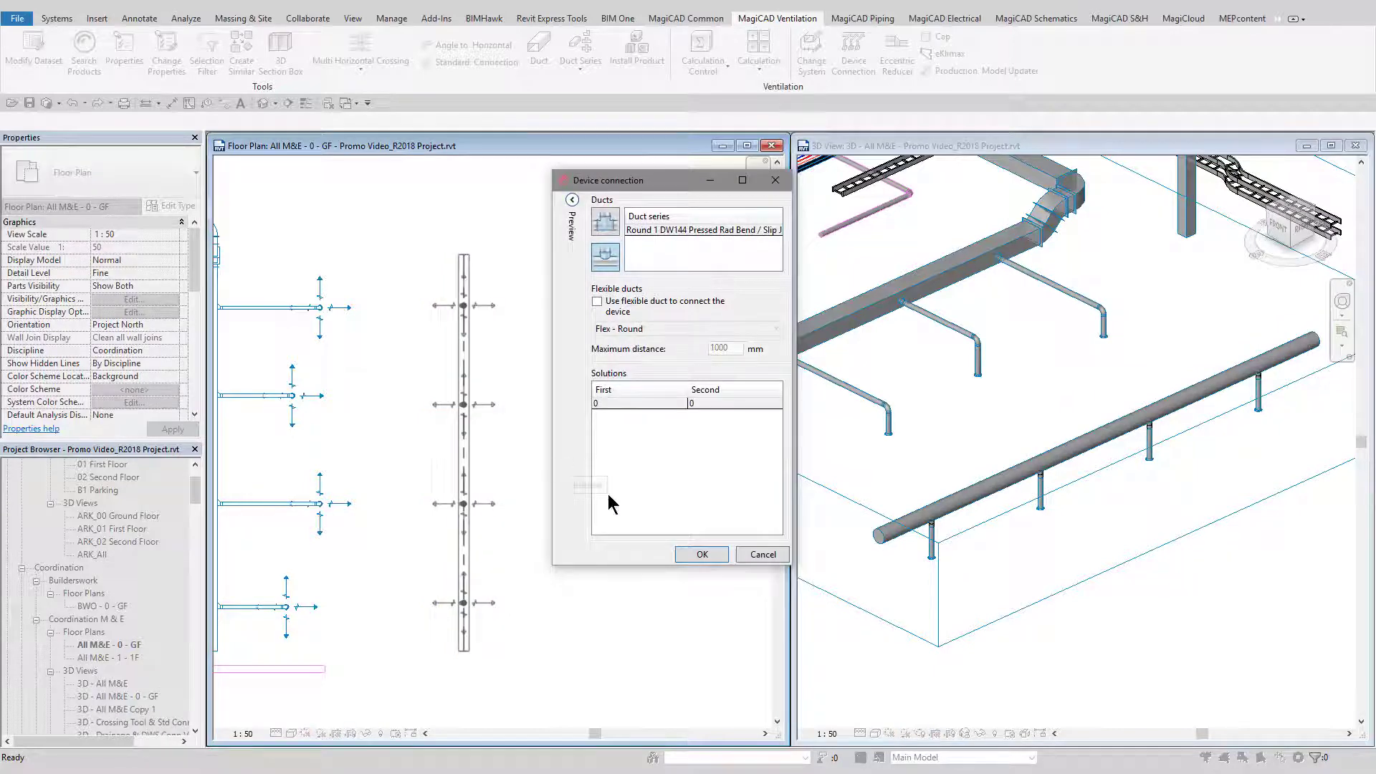
{"action": "left_click", "coordinate": [700, 554]}
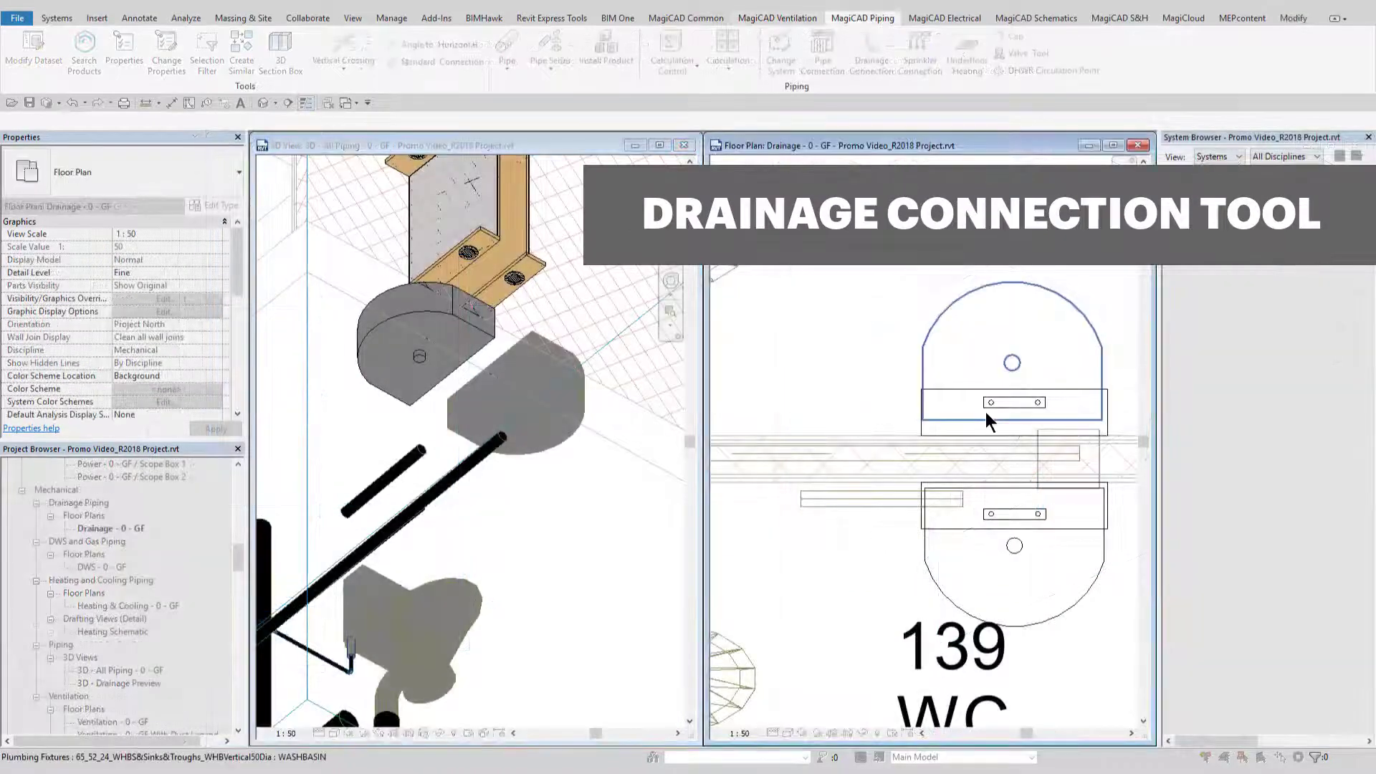
- Connect the washbasins to the upper and lower drainage pipes with direct 1:40 sloped connections
{"action": "left_click", "coordinate": [927, 458]}
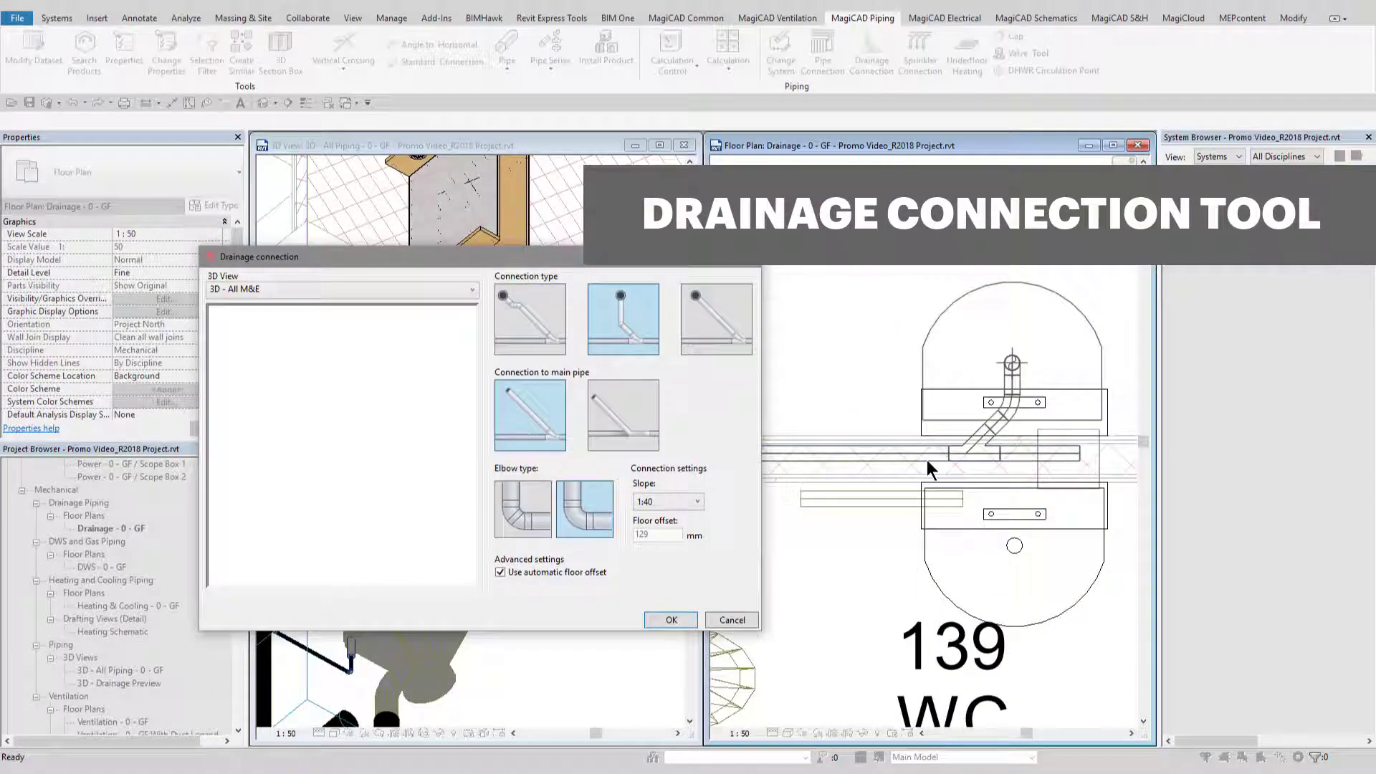
{"action": "left_click", "coordinate": [666, 618]}
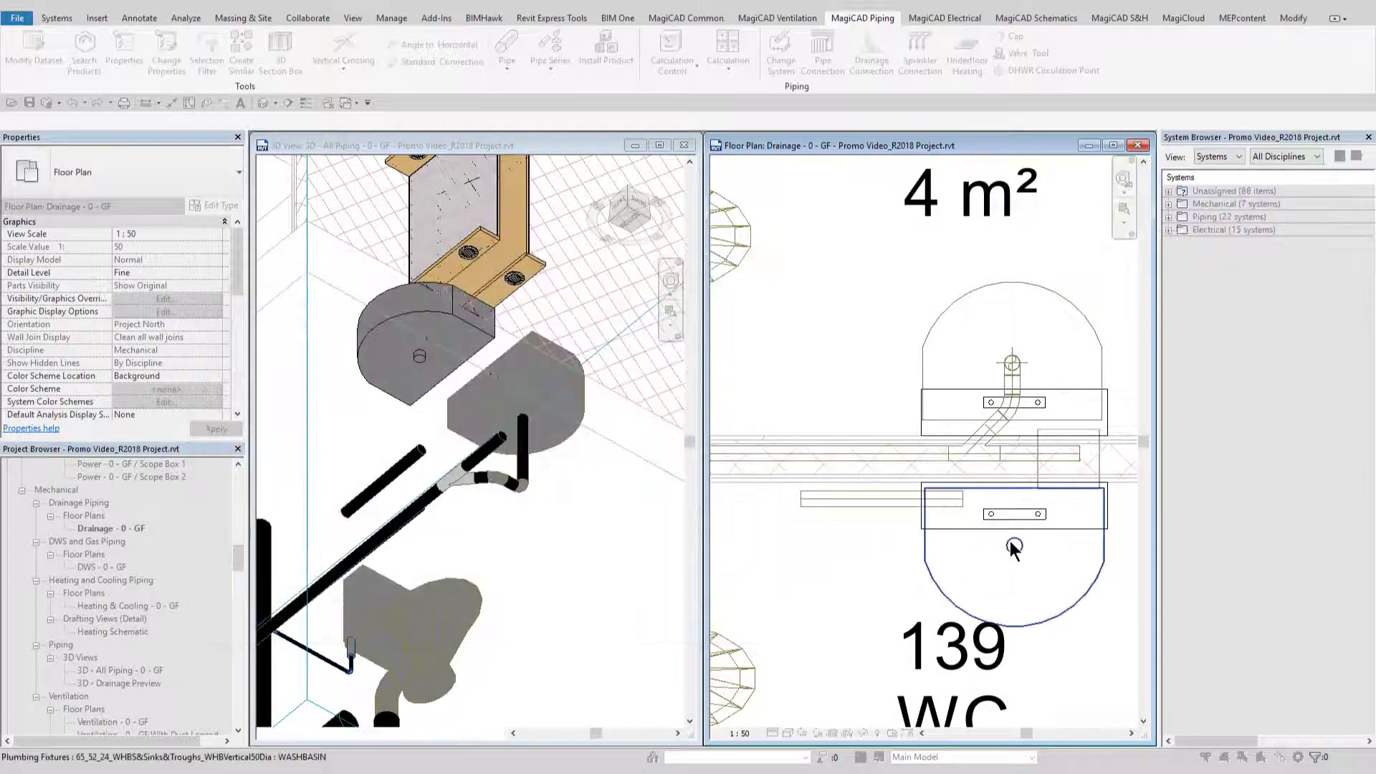
{"action": "left_click", "coordinate": [960, 499]}
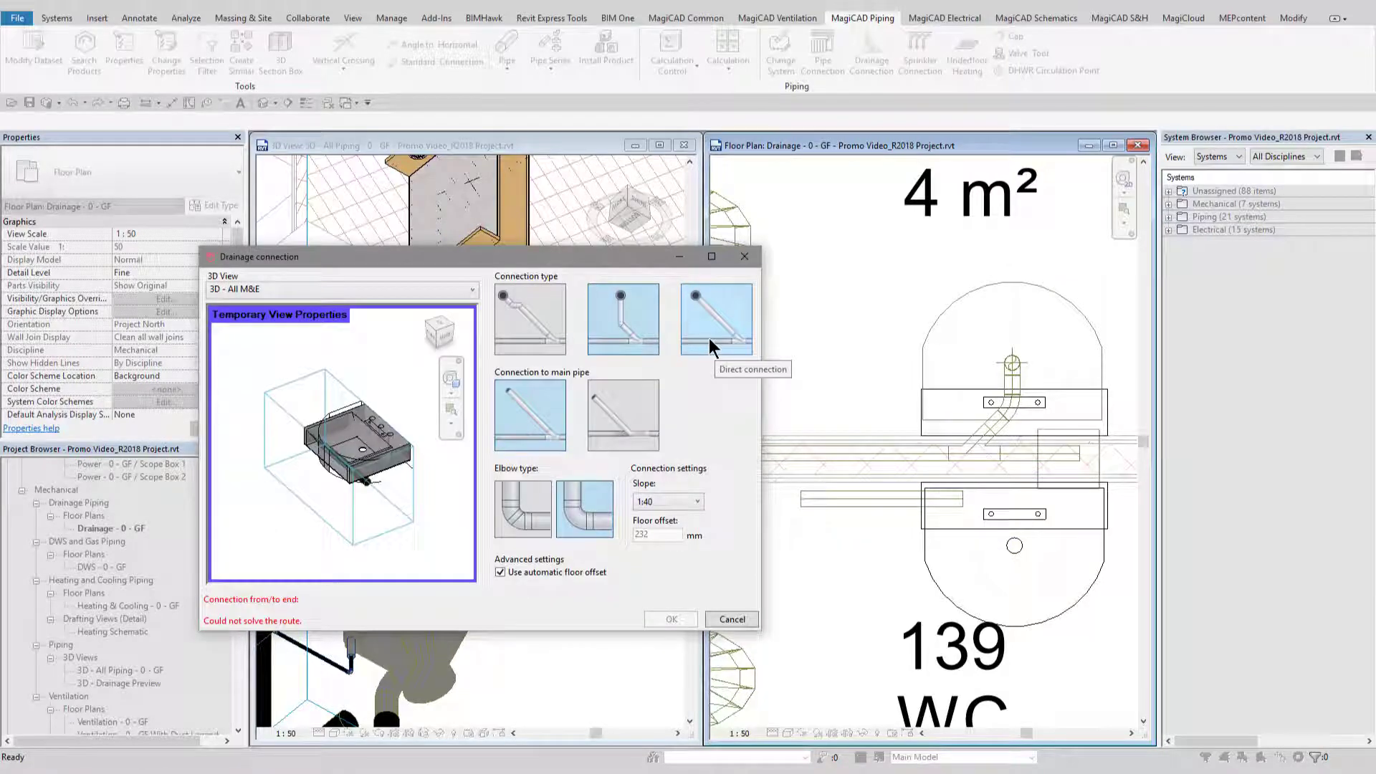
{"action": "left_click", "coordinate": [670, 707]}
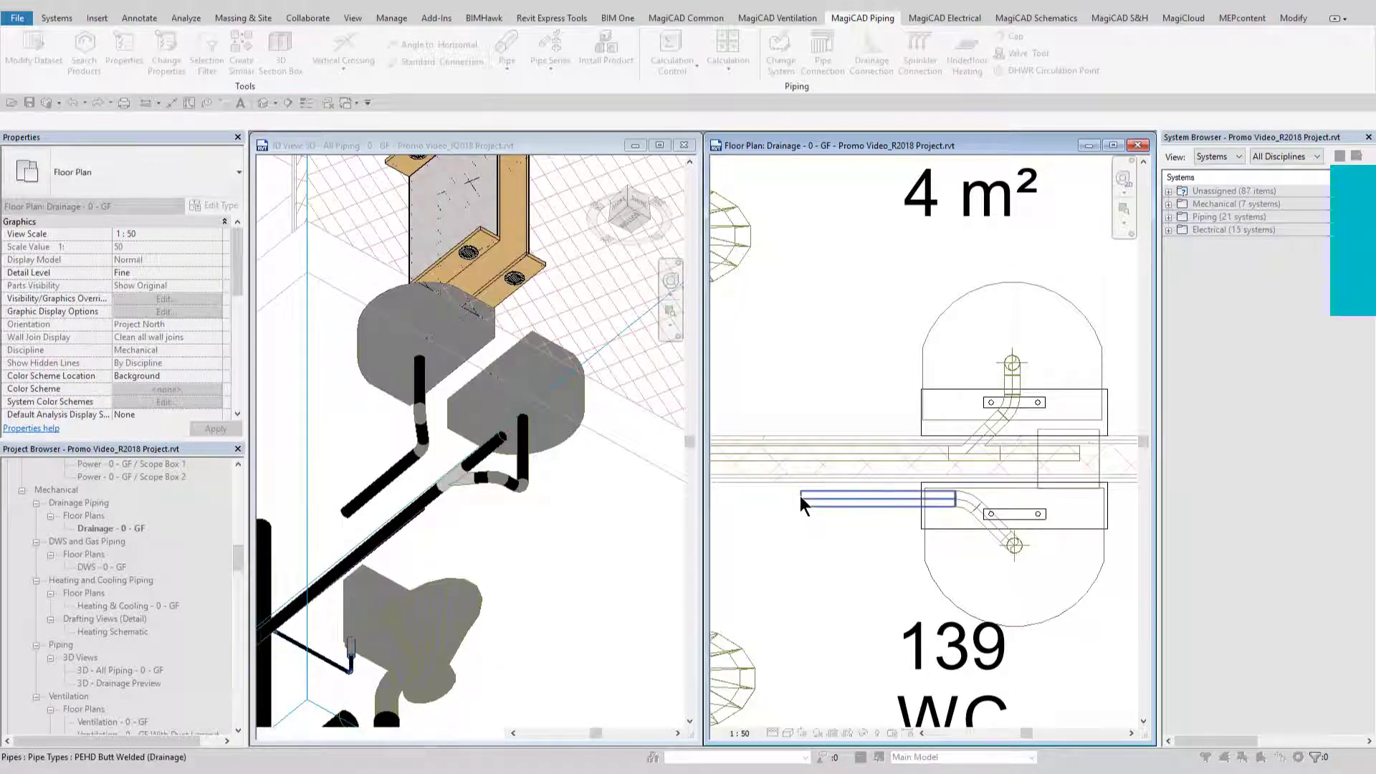
{"action": "left_click", "coordinate": [749, 454]}
{"action": "left_click", "coordinate": [609, 621]}
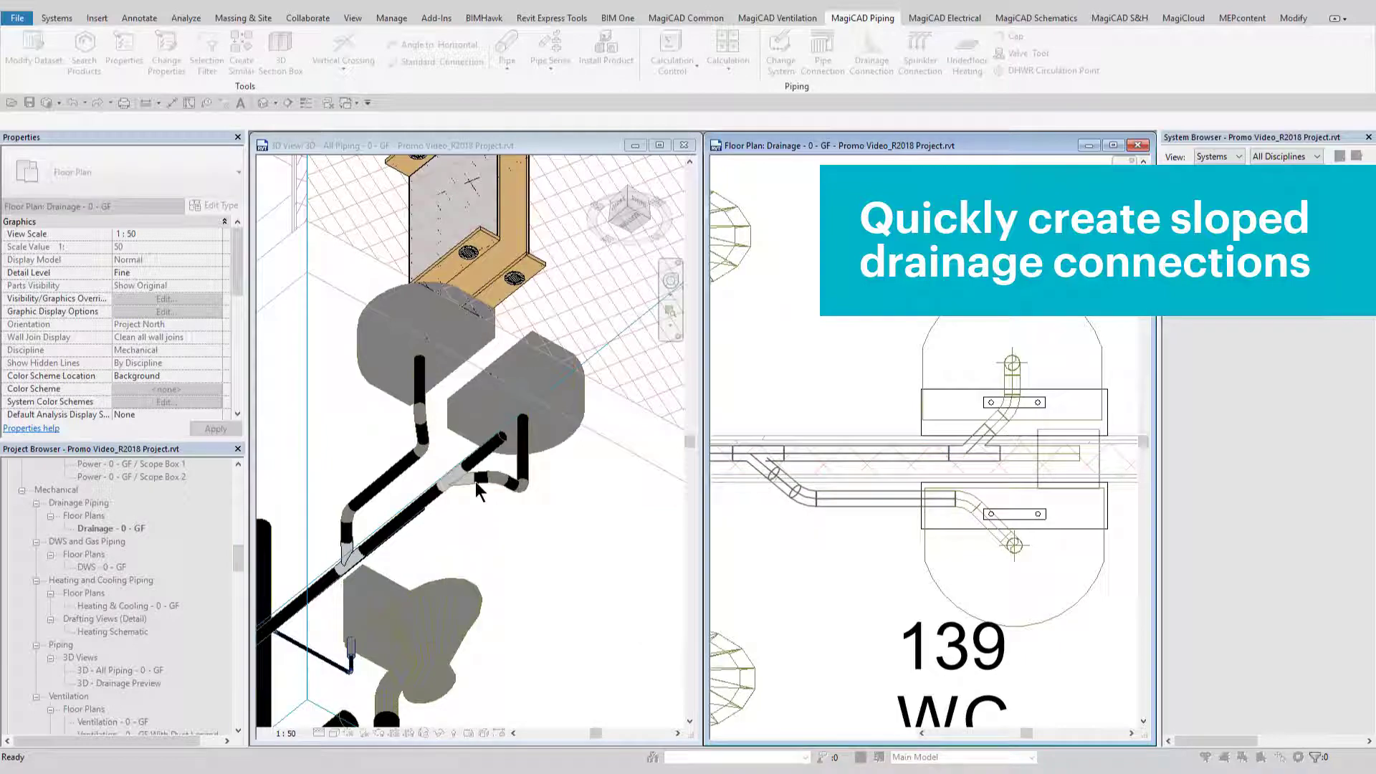
- In the 3D piping view, connect the WC to its drainage pipe at 1:40
{"action": "left_click", "coordinate": [476, 482]}
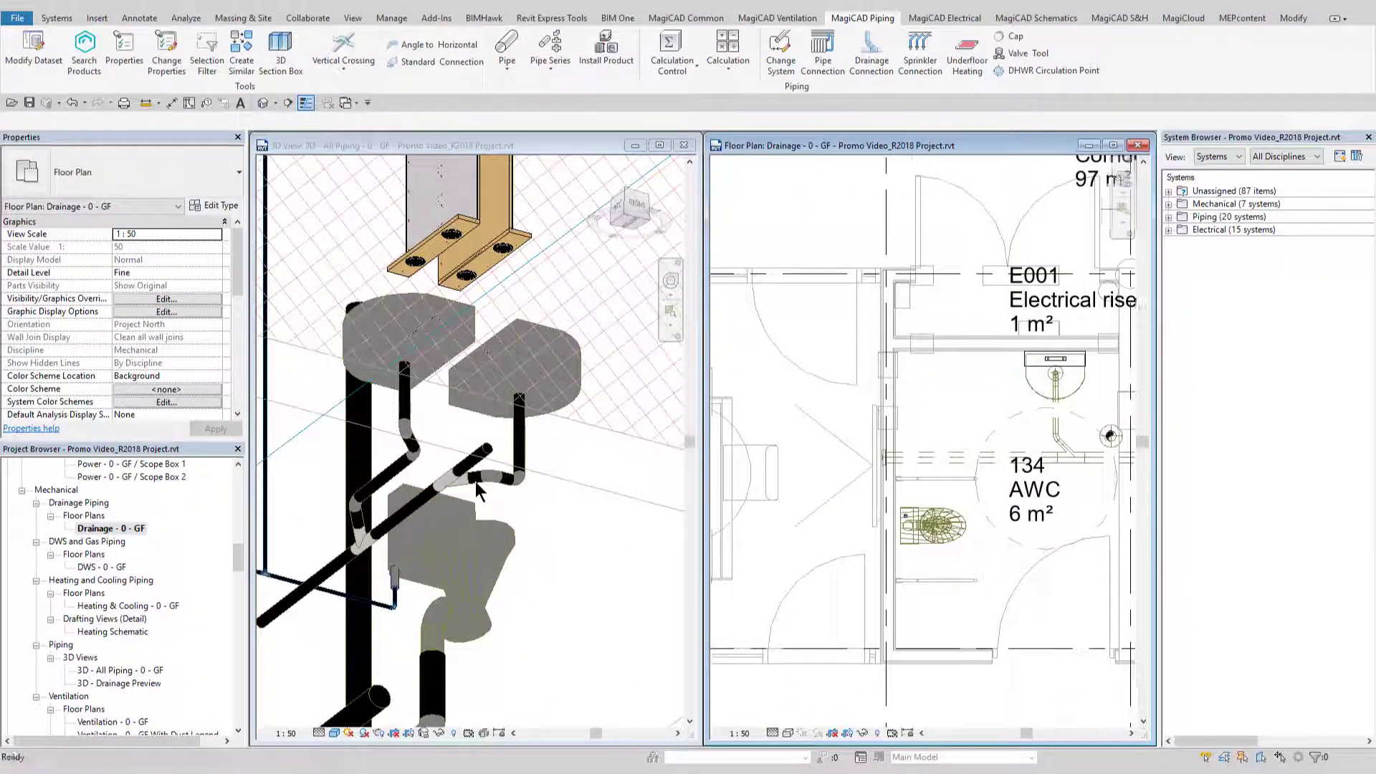
{"action": "left_click", "coordinate": [870, 61]}
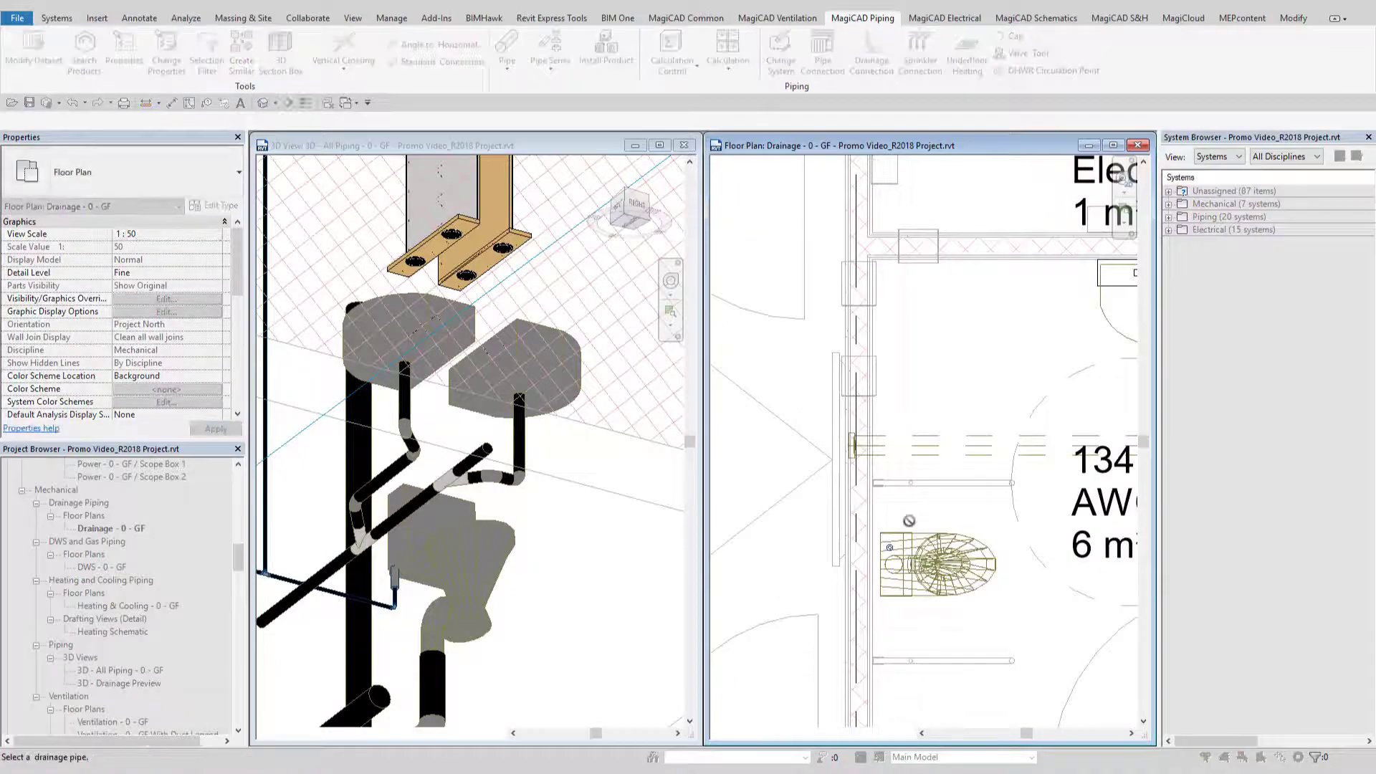
{"action": "left_click", "coordinate": [928, 454]}
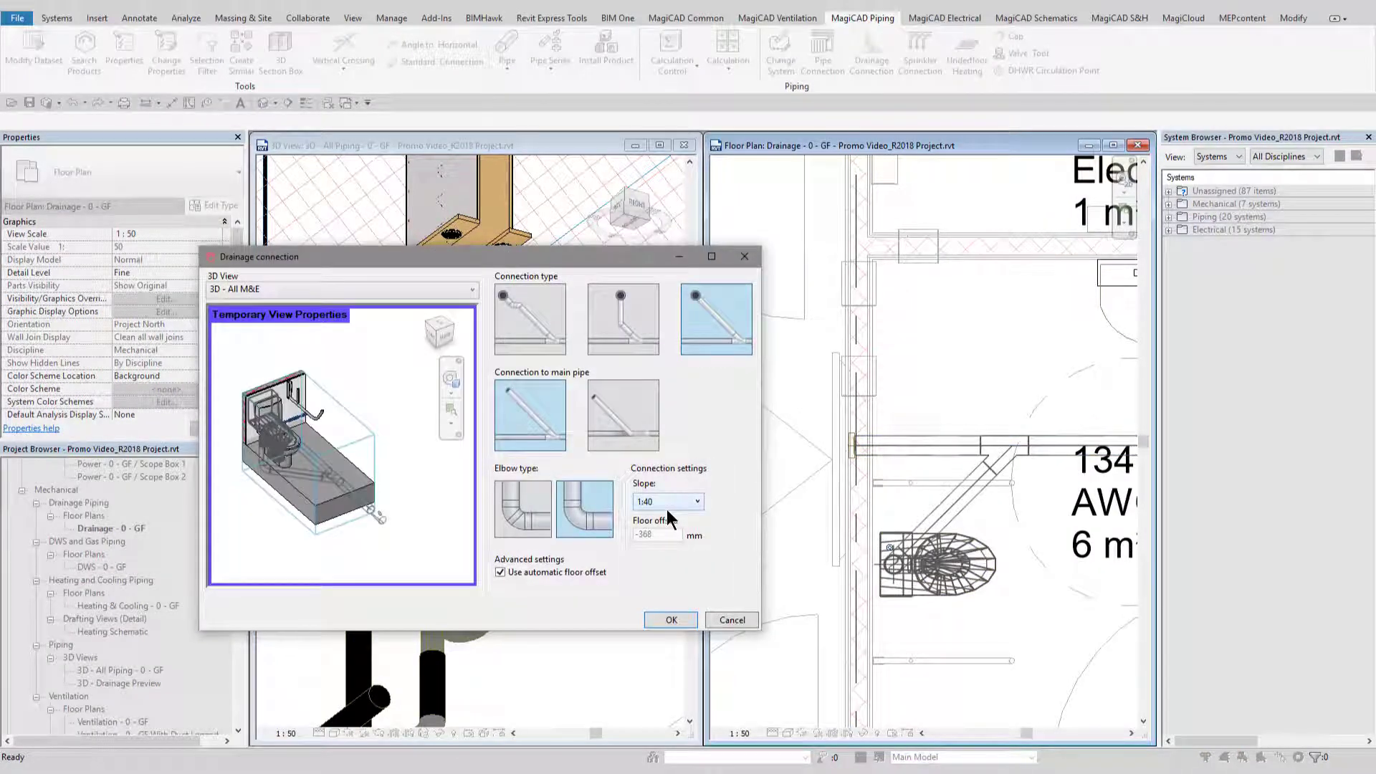
{"action": "left_click", "coordinate": [671, 619]}
{"action": "scroll", "coordinate": [669, 627], "scroll_direction": "up", "scroll_amount": 3}
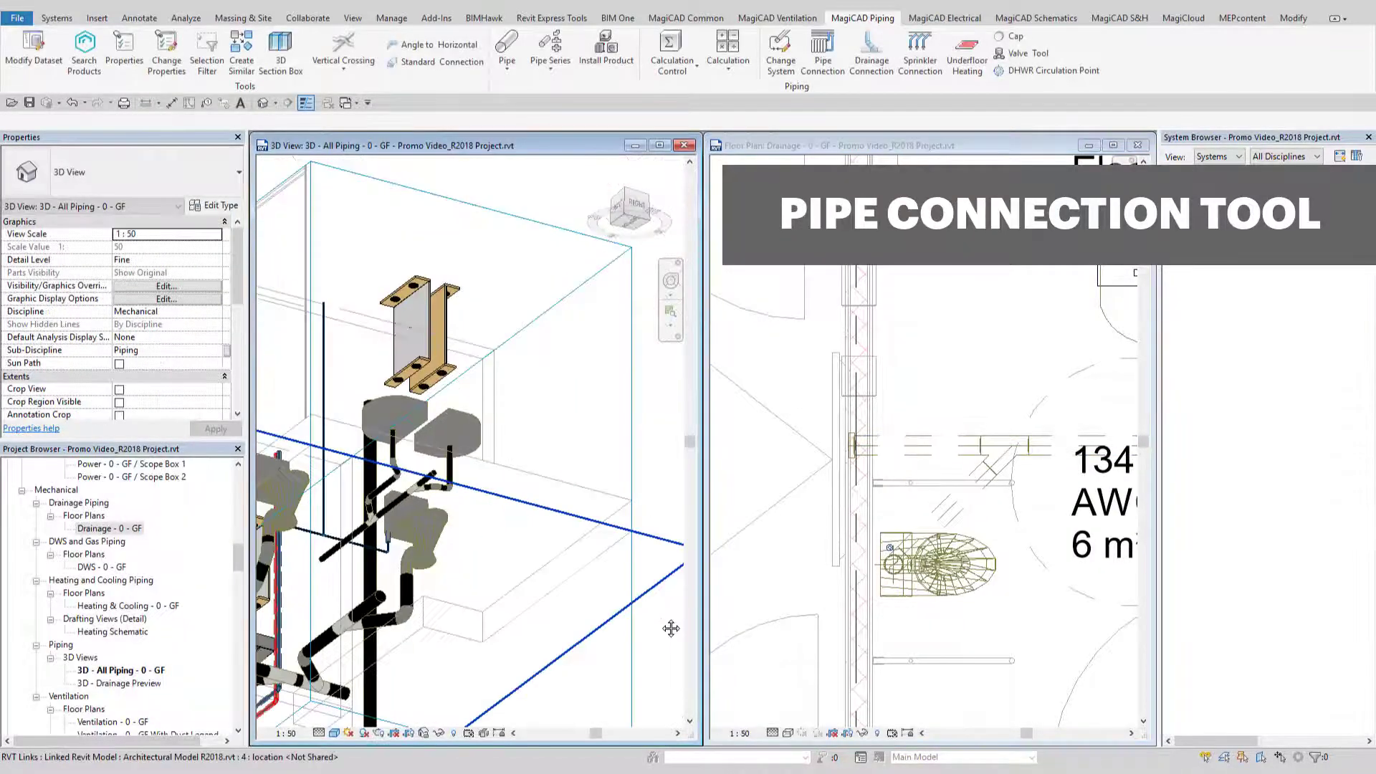
- Zoom in and orbit the 3D view to inspect the new WC connection pipe
{"action": "scroll", "coordinate": [671, 628], "scroll_direction": "up", "scroll_amount": 3}
{"action": "scroll", "coordinate": [548, 483], "scroll_direction": "up", "scroll_amount": 3}
{"action": "left_click", "coordinate": [552, 487]}
{"action": "middle_click_drag", "start_coordinate": [552, 487], "coordinate": [502, 459], "text": "shift"}
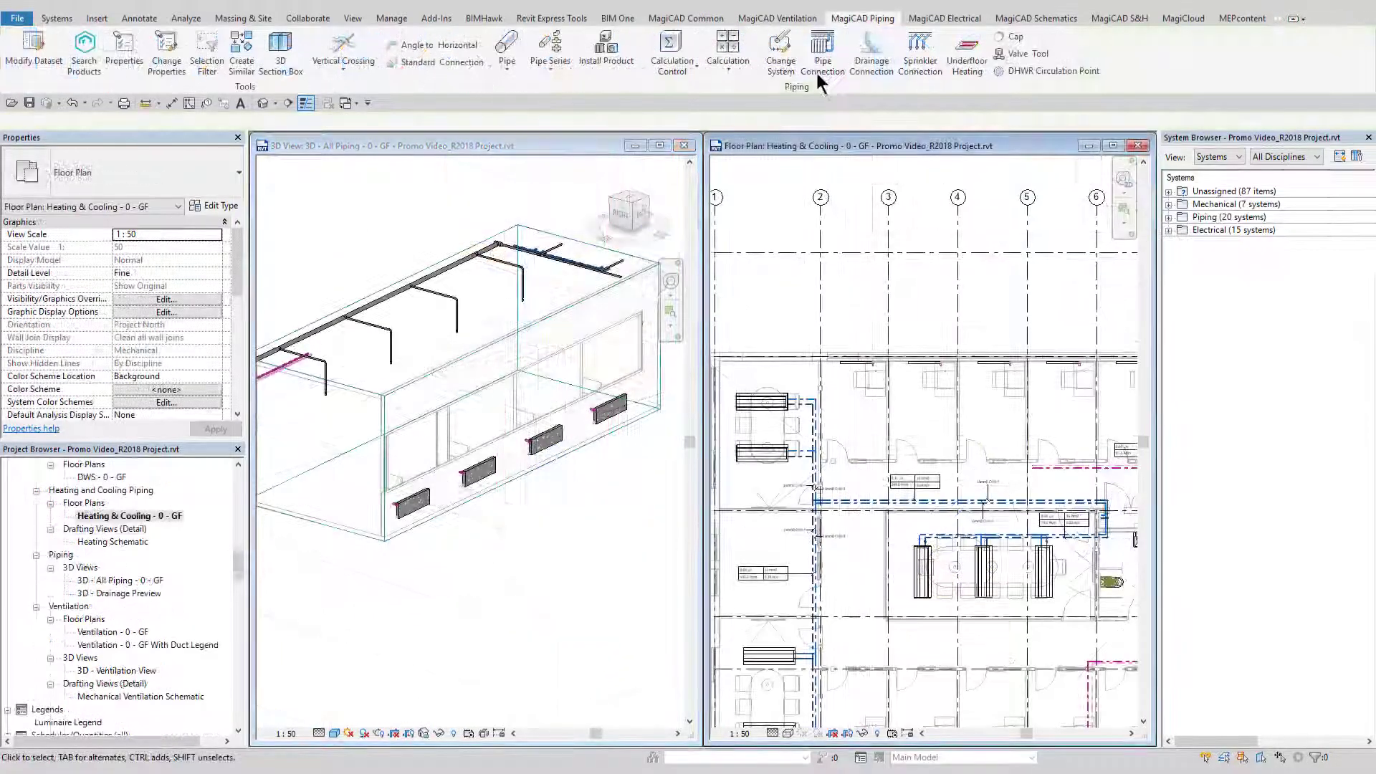
- Connect the radiator row to both the heating supply and return pipes
{"action": "left_click", "coordinate": [818, 72]}
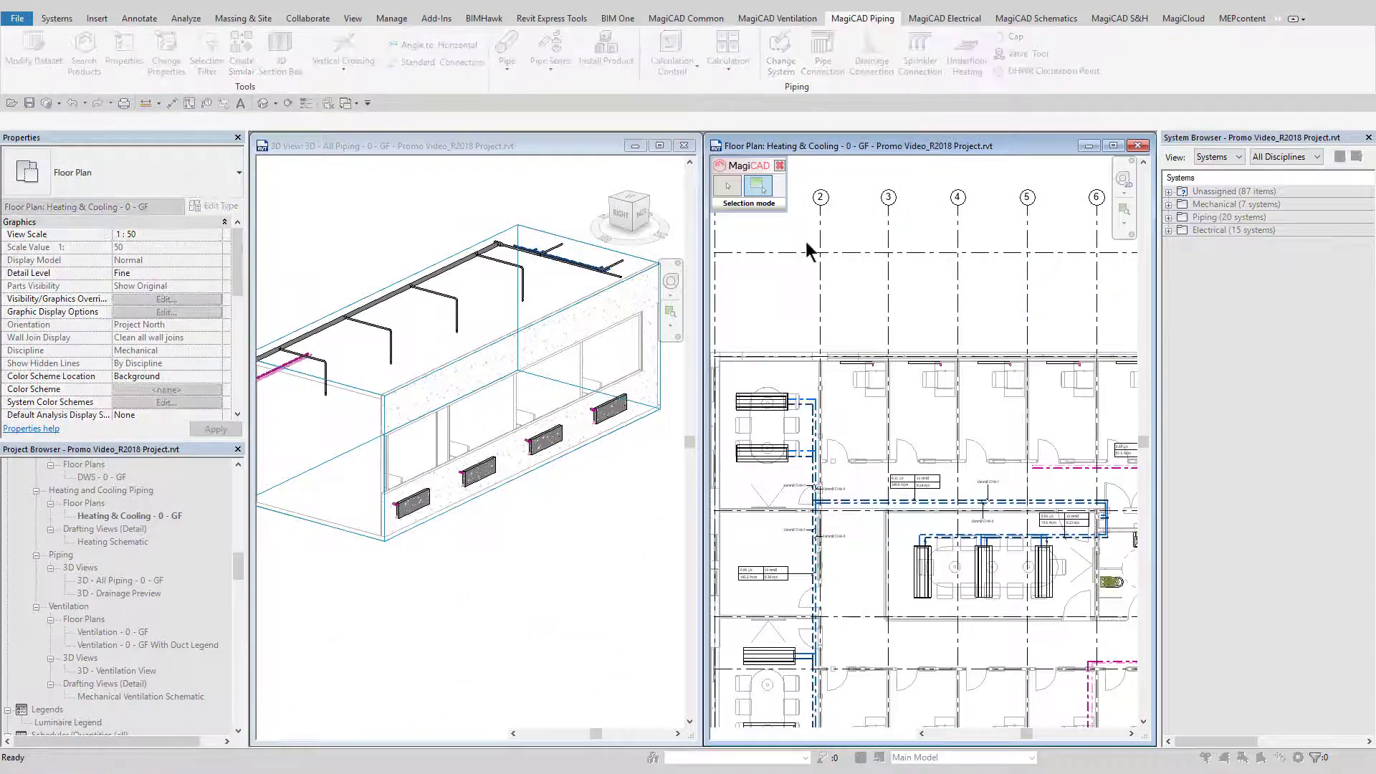
{"action": "left_click", "coordinate": [1078, 381]}
{"action": "scroll", "coordinate": [908, 526], "scroll_direction": "up", "scroll_amount": 5}
{"action": "left_click", "coordinate": [910, 528]}
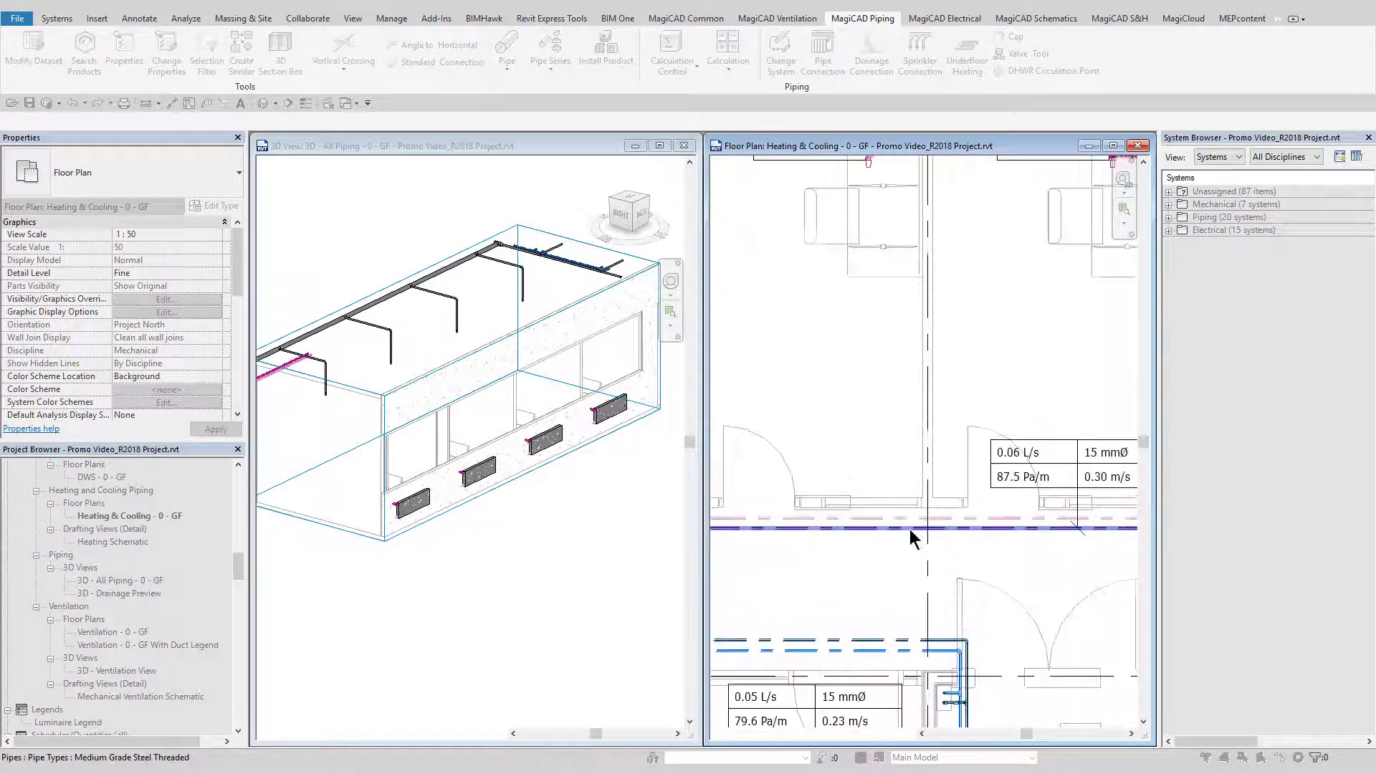
{"action": "left_click", "coordinate": [902, 517]}
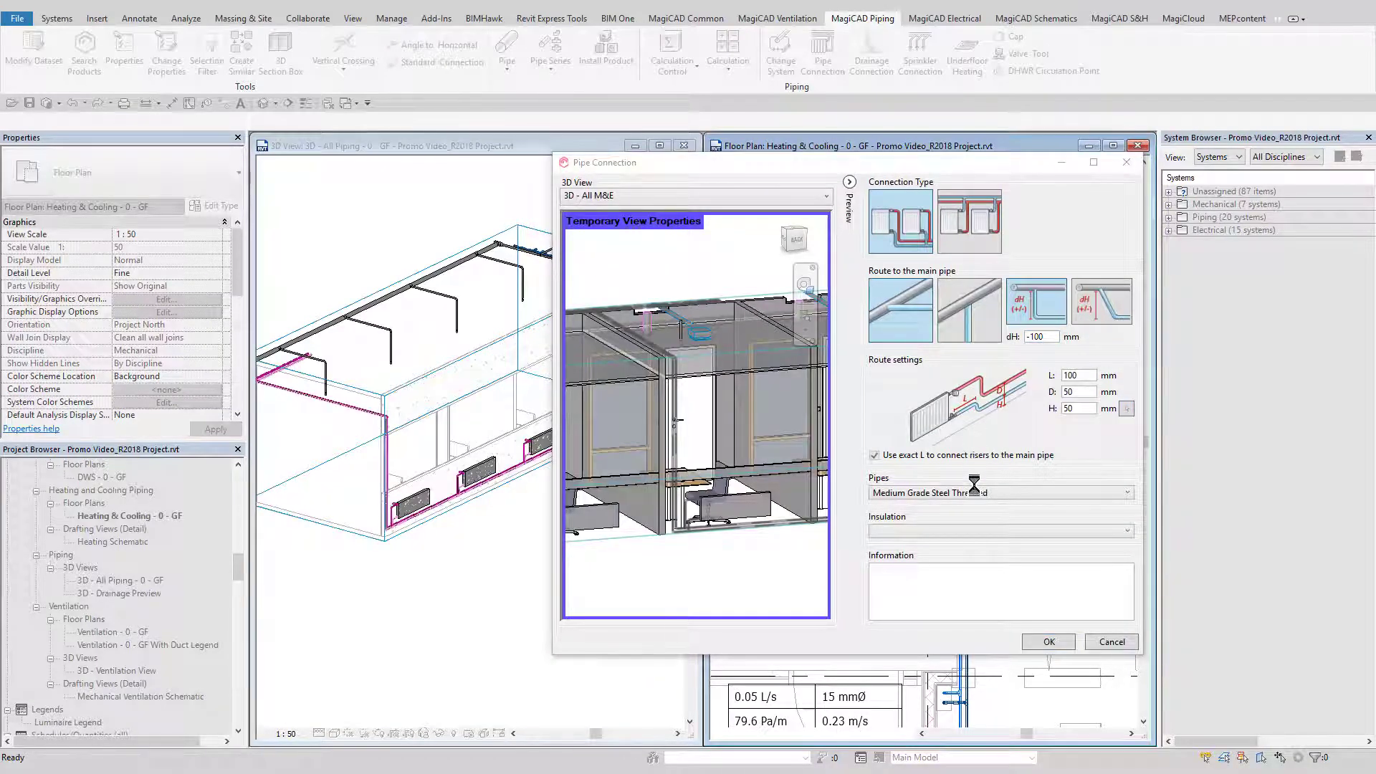
{"action": "left_click", "coordinate": [1041, 636]}
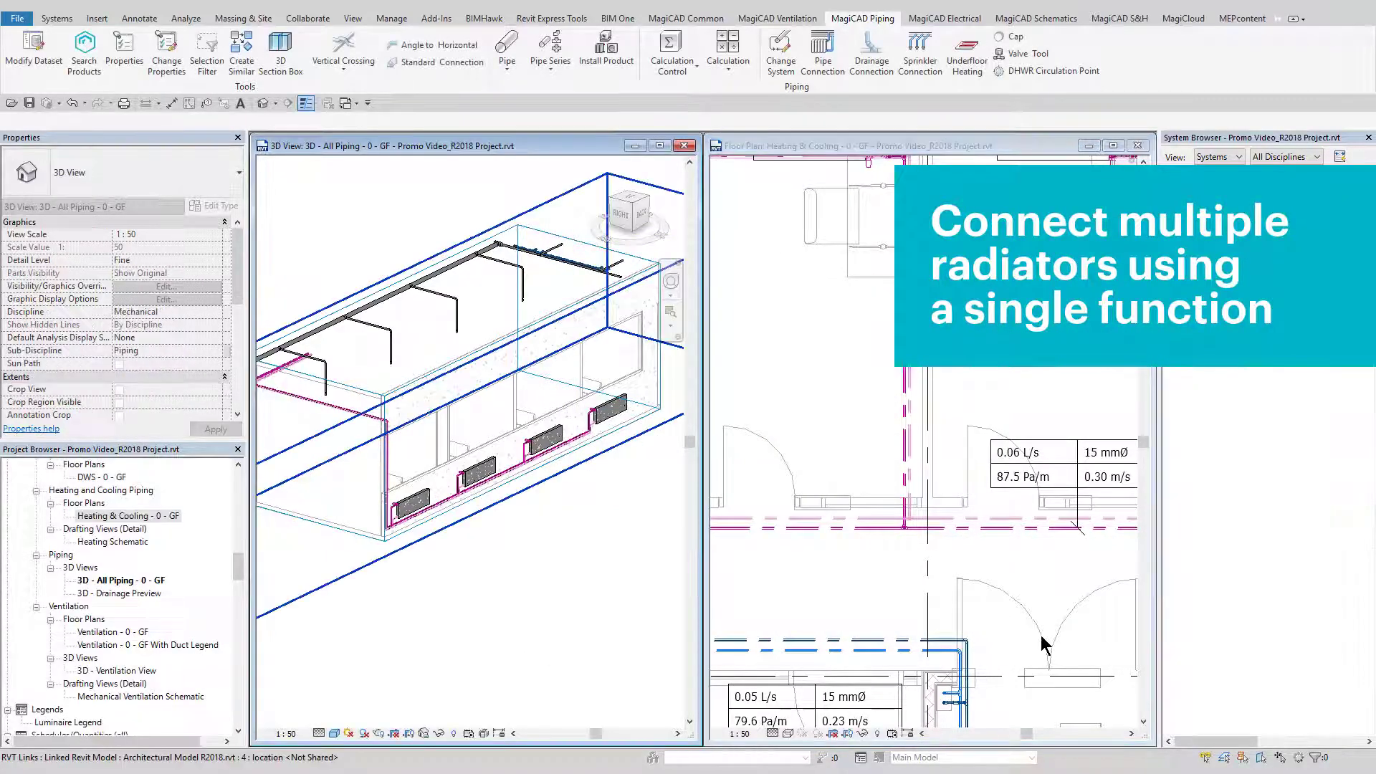
{"action": "scroll", "coordinate": [547, 456], "scroll_direction": "up", "scroll_amount": 5}
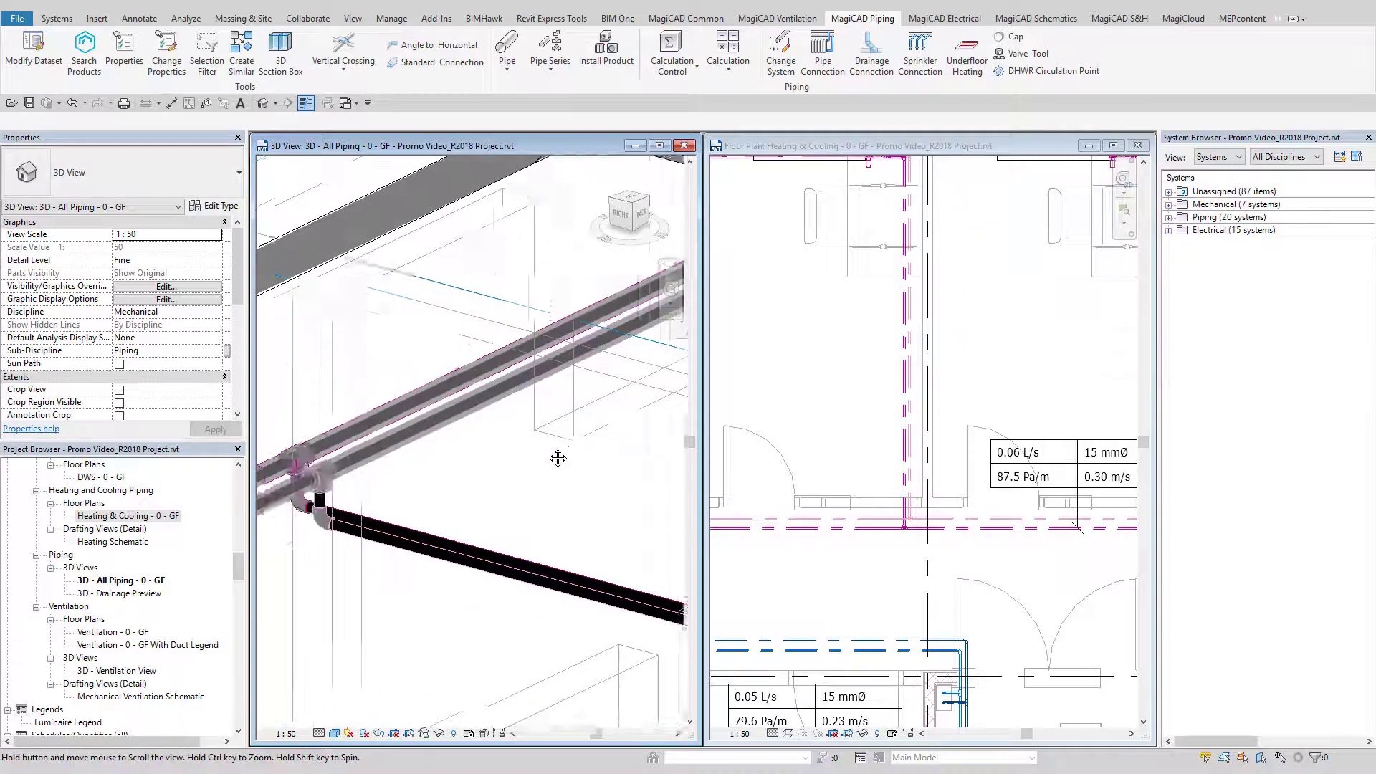
{"action": "scroll", "coordinate": [547, 457], "scroll_direction": "down", "scroll_amount": 8}
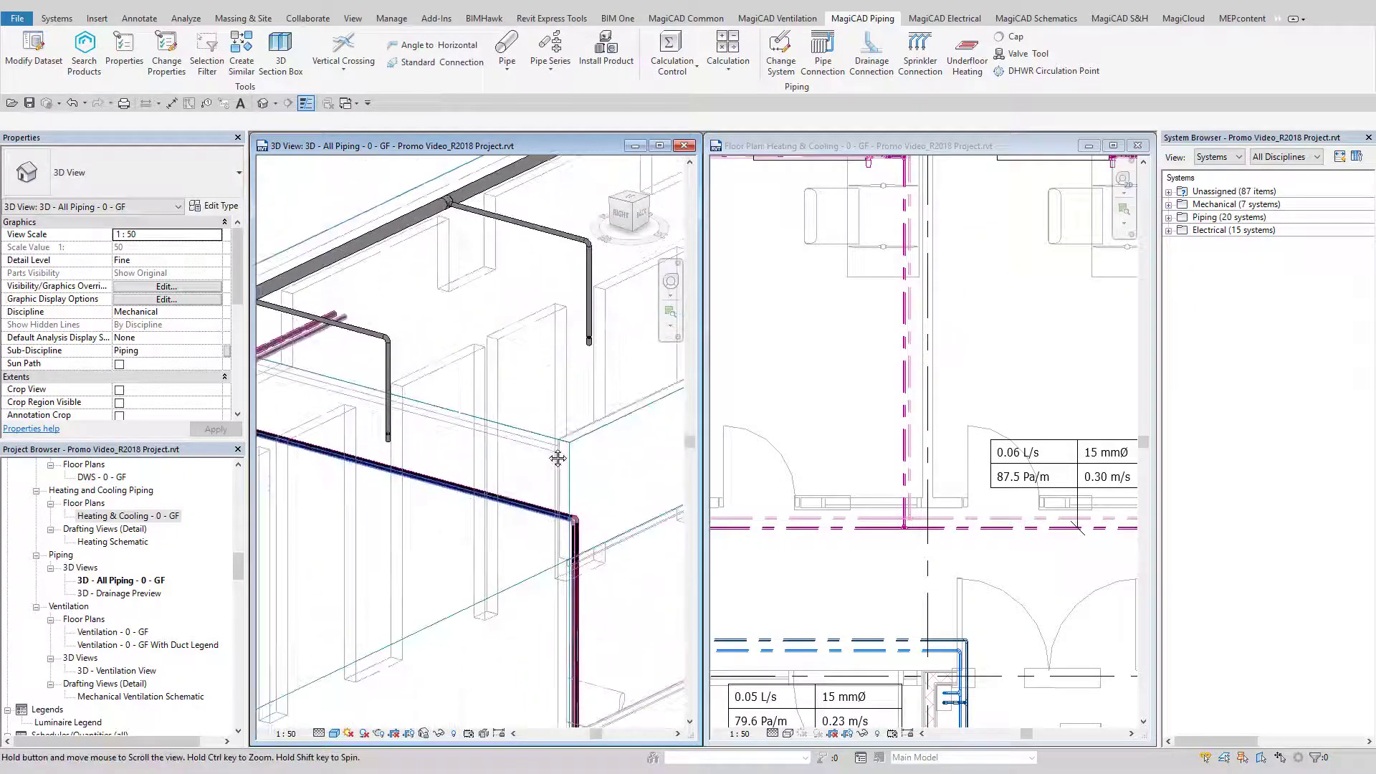
{"action": "scroll", "coordinate": [547, 456], "scroll_direction": "up", "scroll_amount": 5}
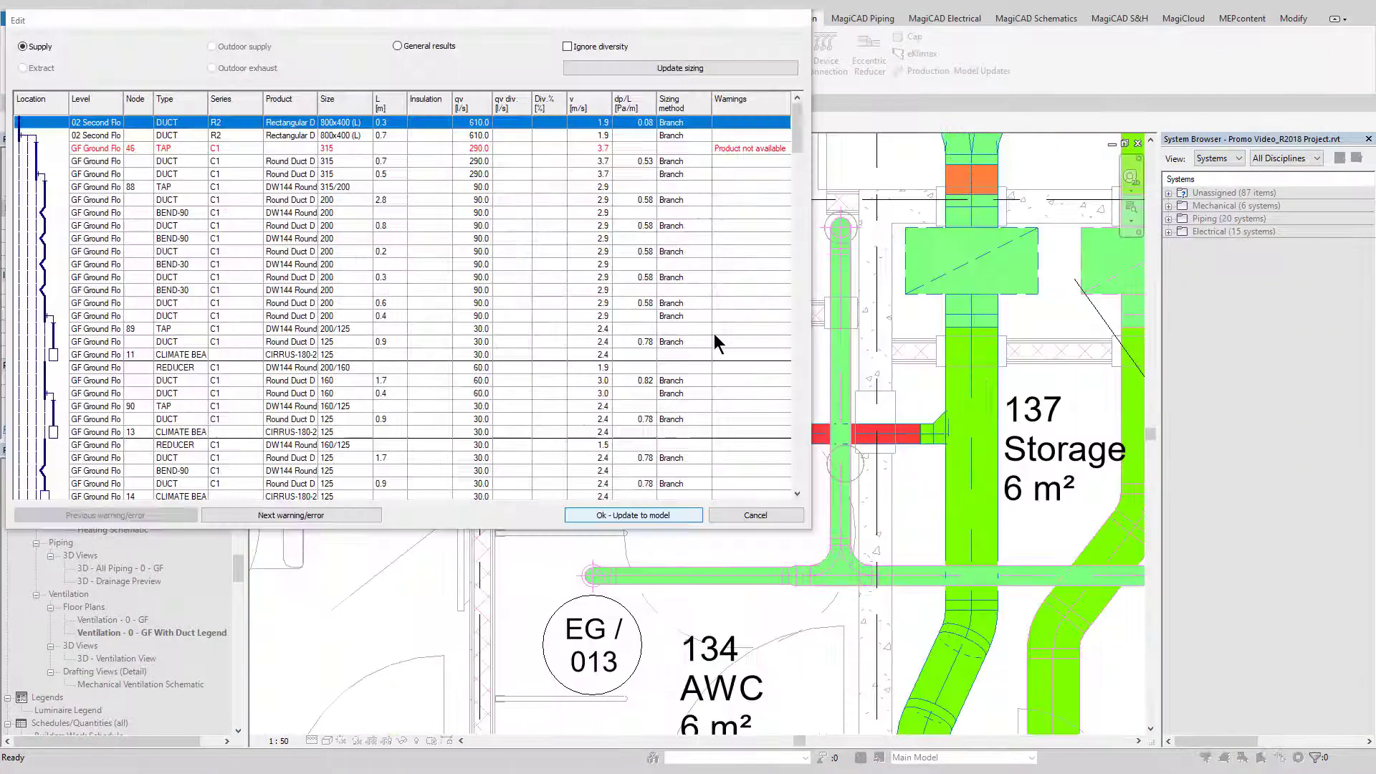
- Apply the Ductwork Sizing Report results to the model and zoom out to the Duct Velocity legend
{"action": "left_click_drag", "start_coordinate": [476, 16], "coordinate": [620, 77]}
{"action": "left_click_drag", "start_coordinate": [936, 184], "coordinate": [939, 242]}
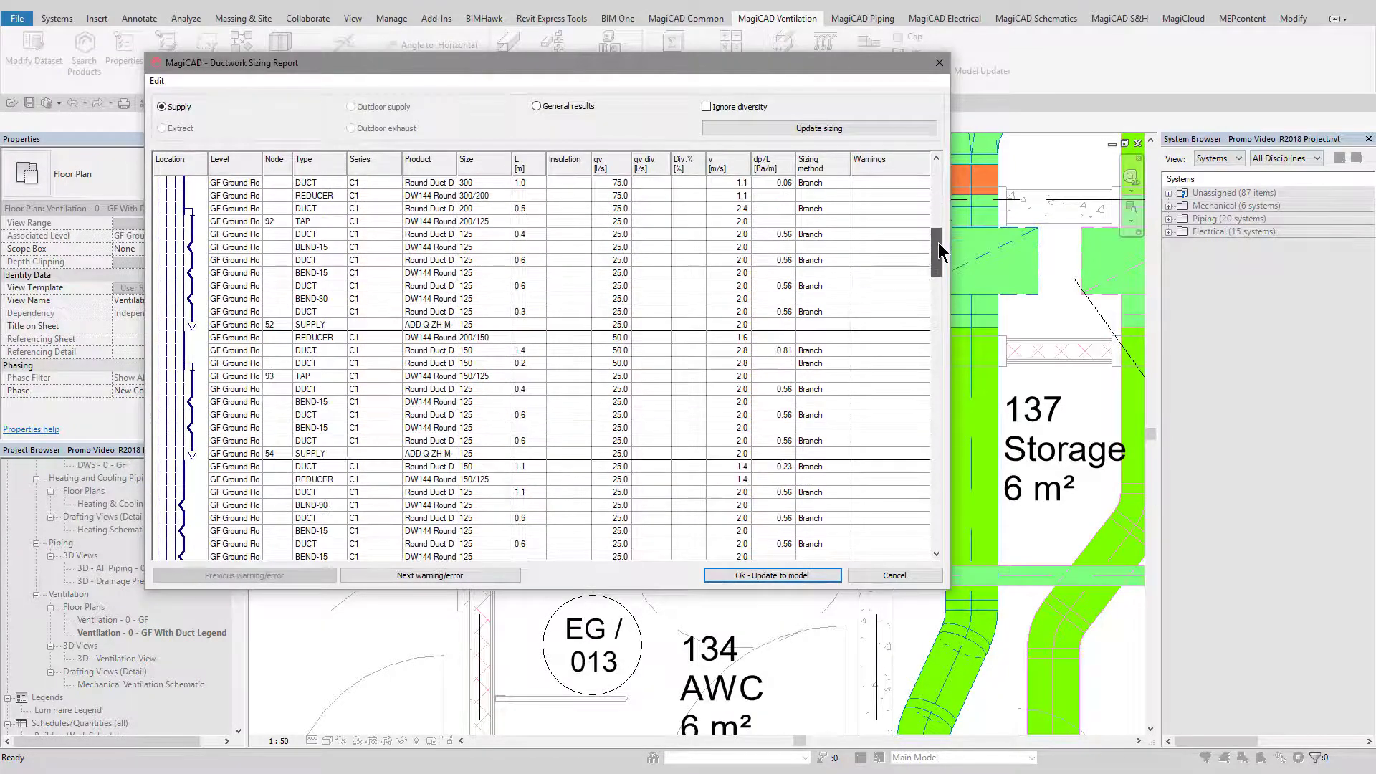
{"action": "left_click", "coordinate": [763, 576]}
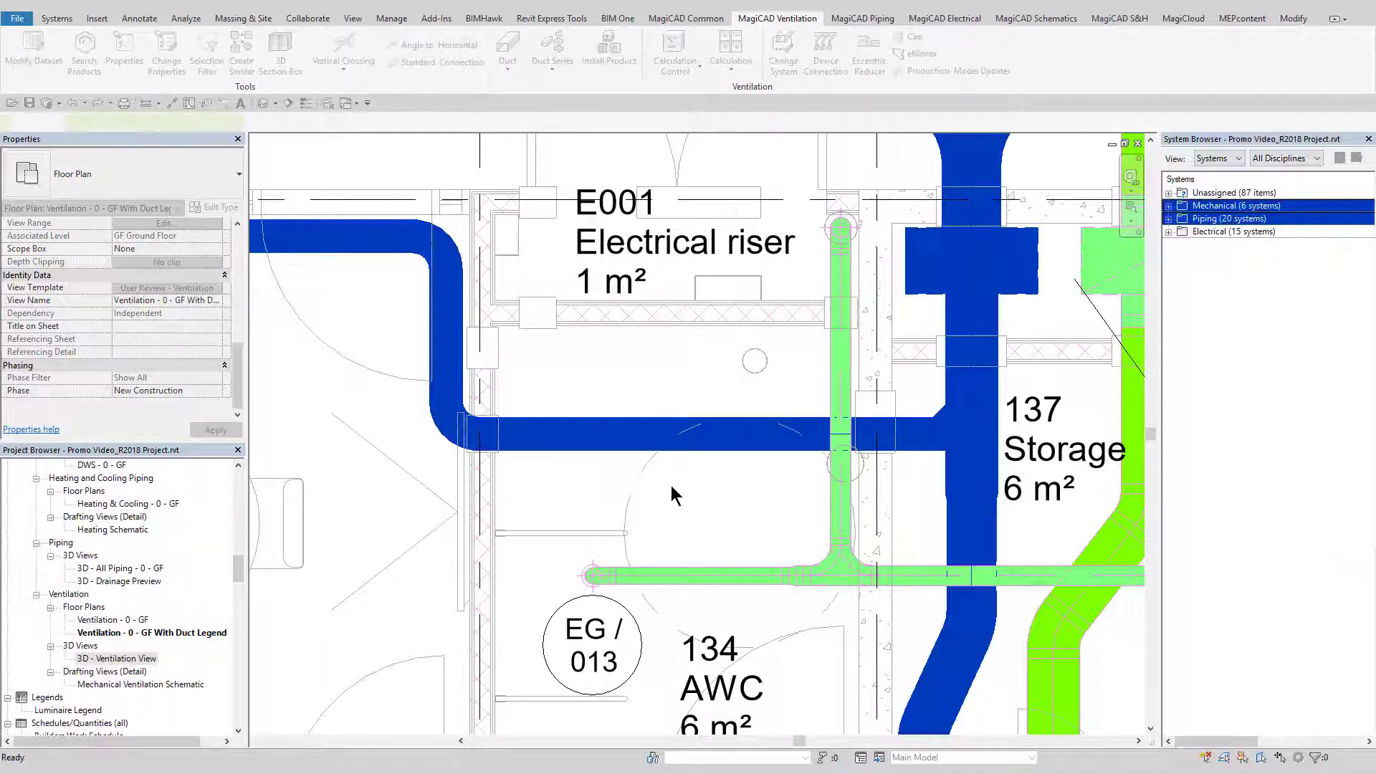
{"action": "key", "text": "Escape"}
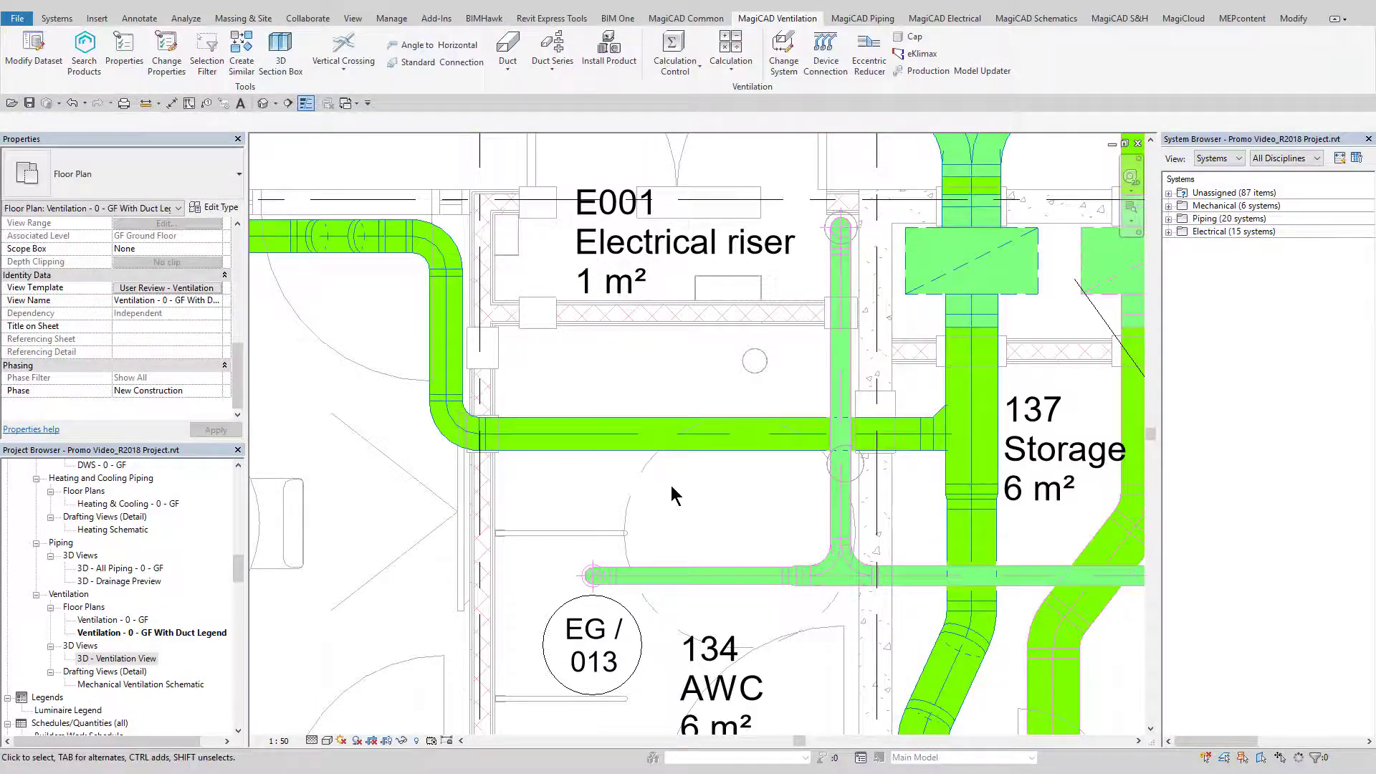
{"action": "scroll", "coordinate": [672, 488], "scroll_direction": "down", "scroll_amount": 5}
{"action": "scroll", "coordinate": [670, 492], "scroll_direction": "down", "scroll_amount": 3}
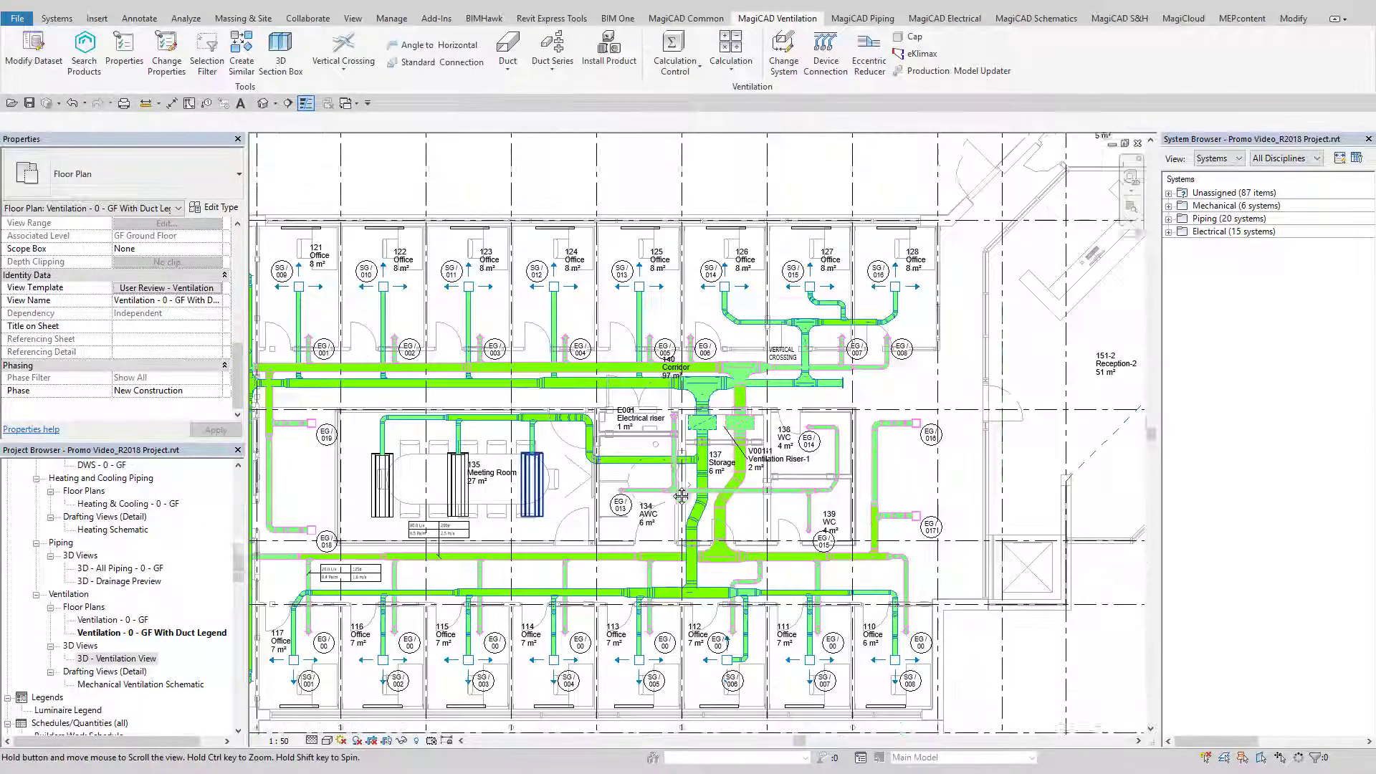
- Run the Pressure Drop Calculation on the duct network
{"action": "left_click", "coordinate": [730, 47]}
{"action": "left_click", "coordinate": [739, 126]}
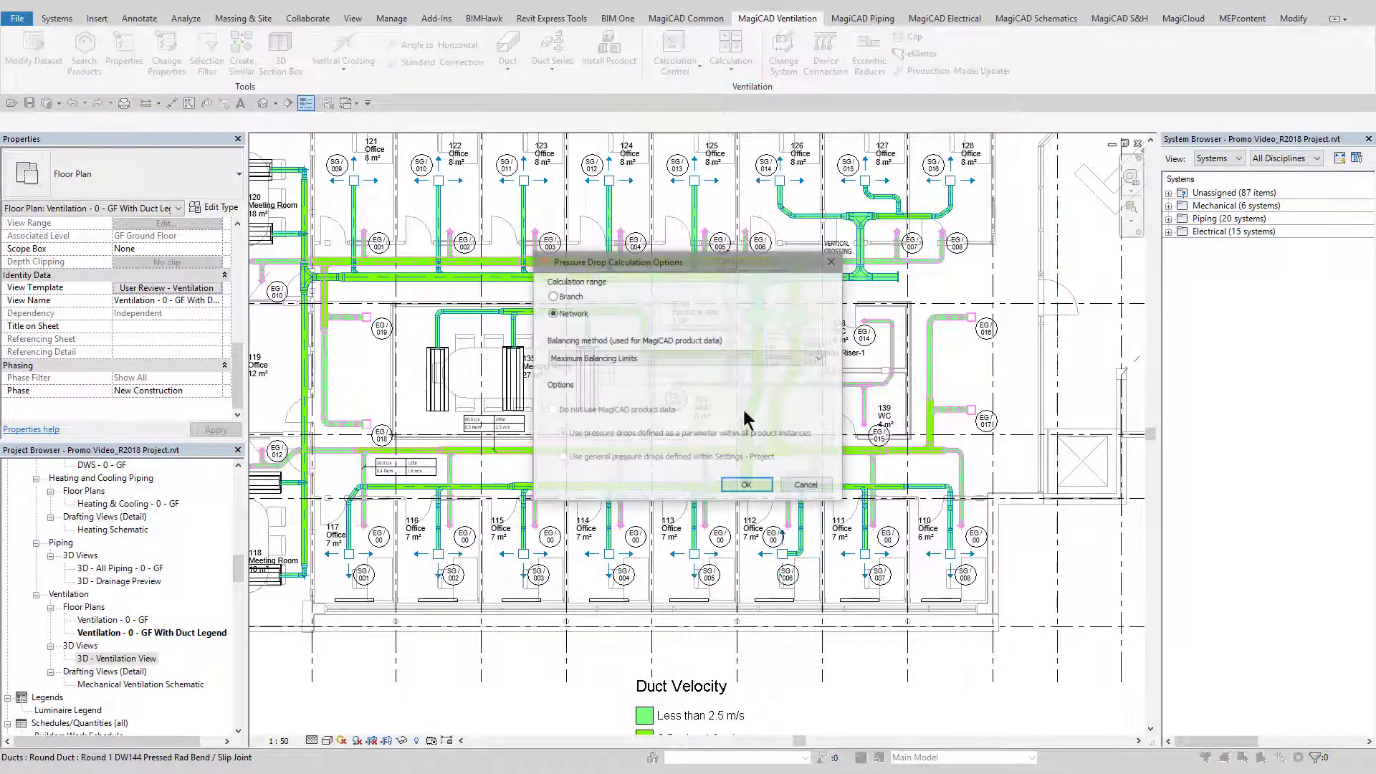
{"action": "left_click", "coordinate": [746, 490]}
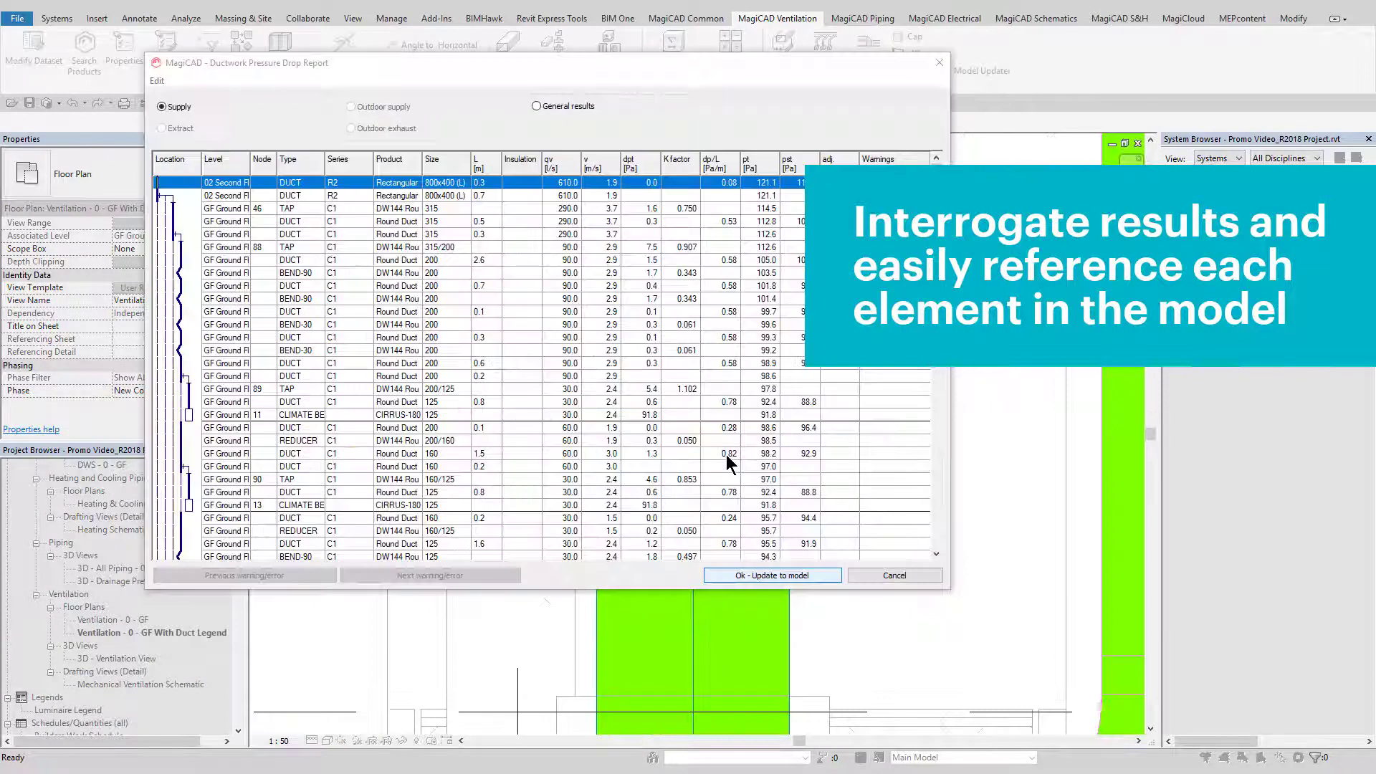
{"action": "left_click_drag", "start_coordinate": [602, 71], "coordinate": [488, 58]}
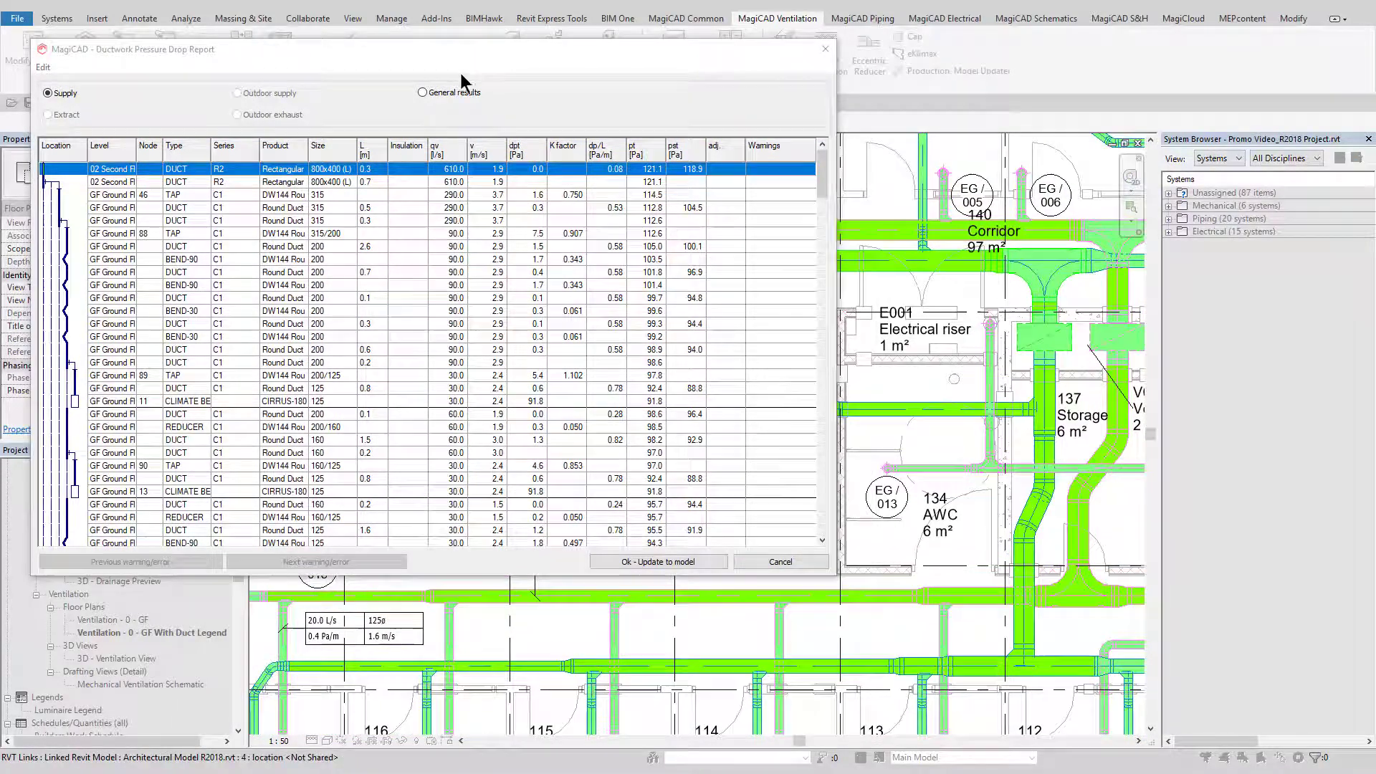
- Review the supply pressure-drop rows and a BEND-90's pressure data details, then print the report
{"action": "left_click", "coordinate": [423, 93]}
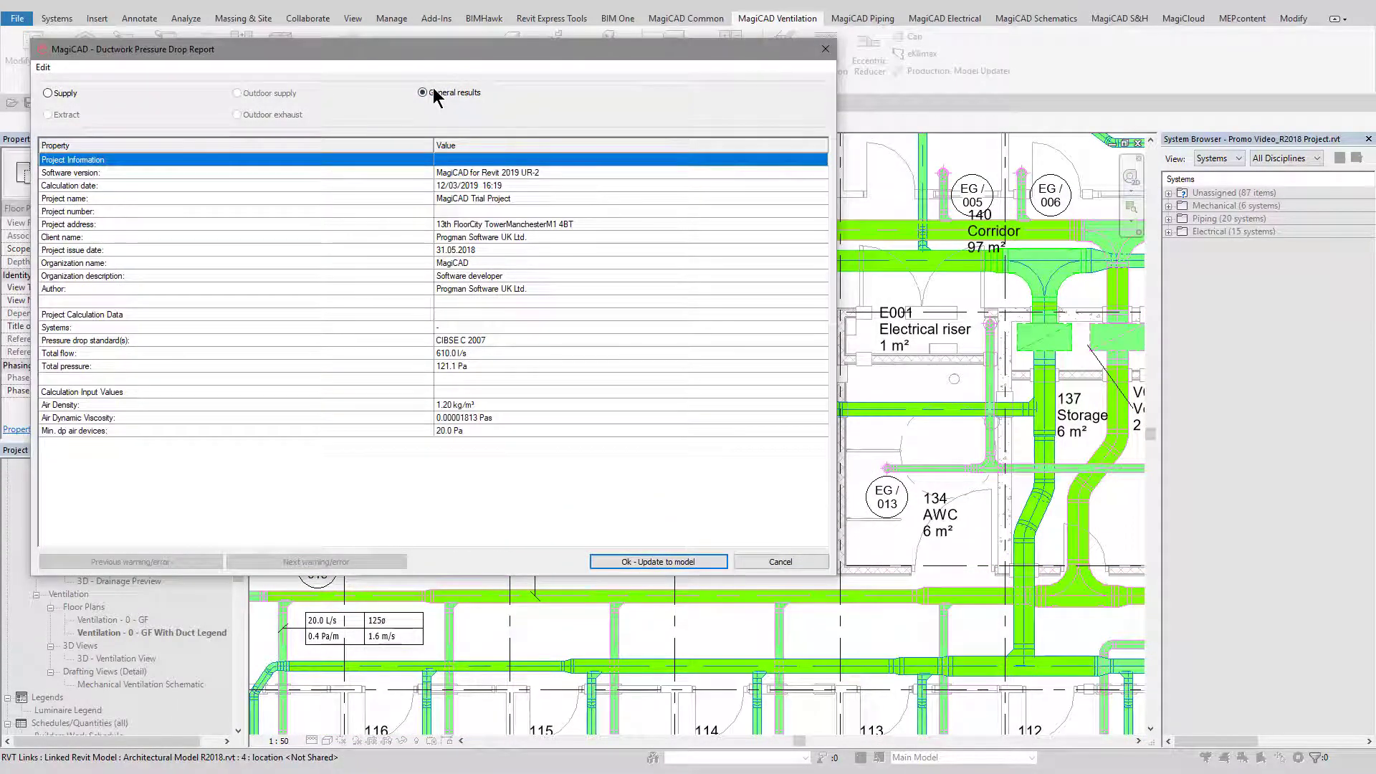
{"action": "left_click", "coordinate": [48, 93]}
{"action": "scroll", "coordinate": [822, 175], "scroll_direction": "down", "scroll_amount": 4}
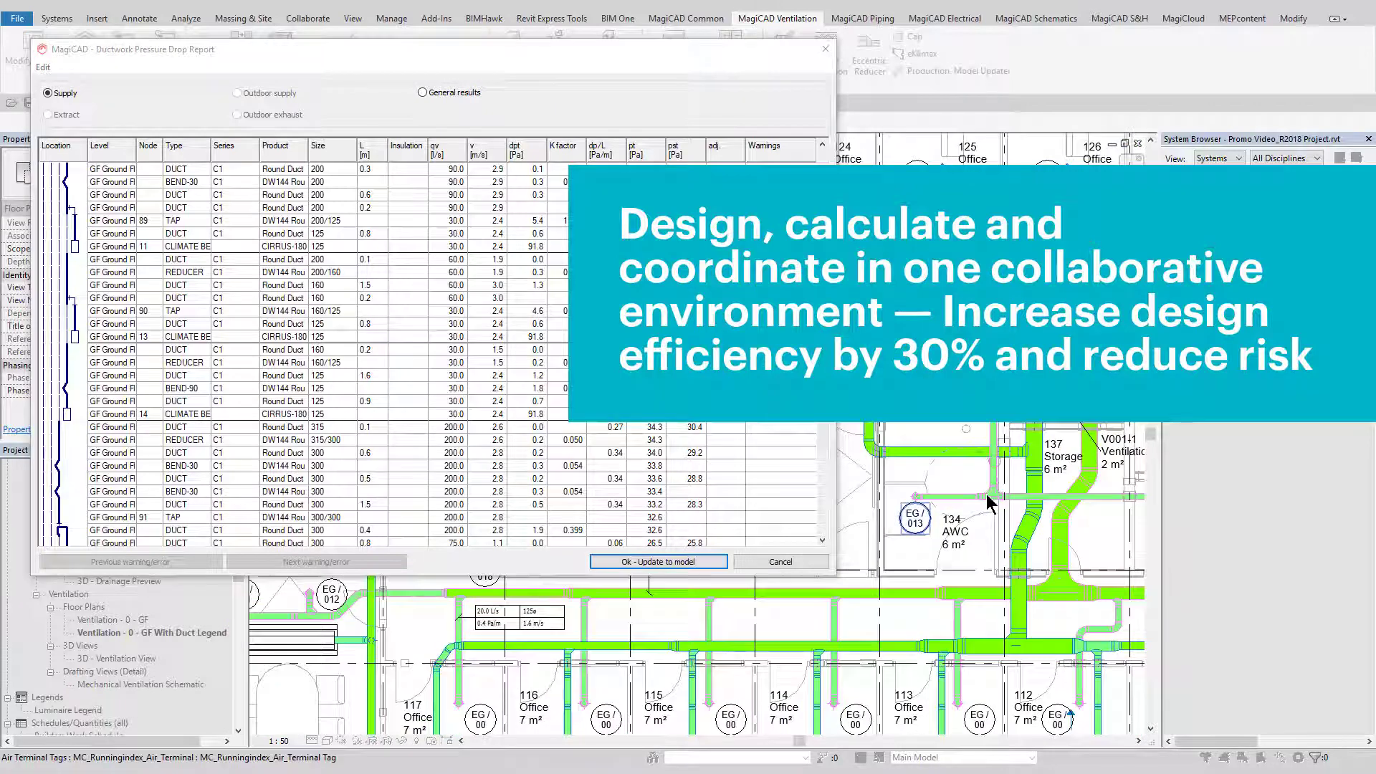
{"action": "left_click", "coordinate": [958, 507]}
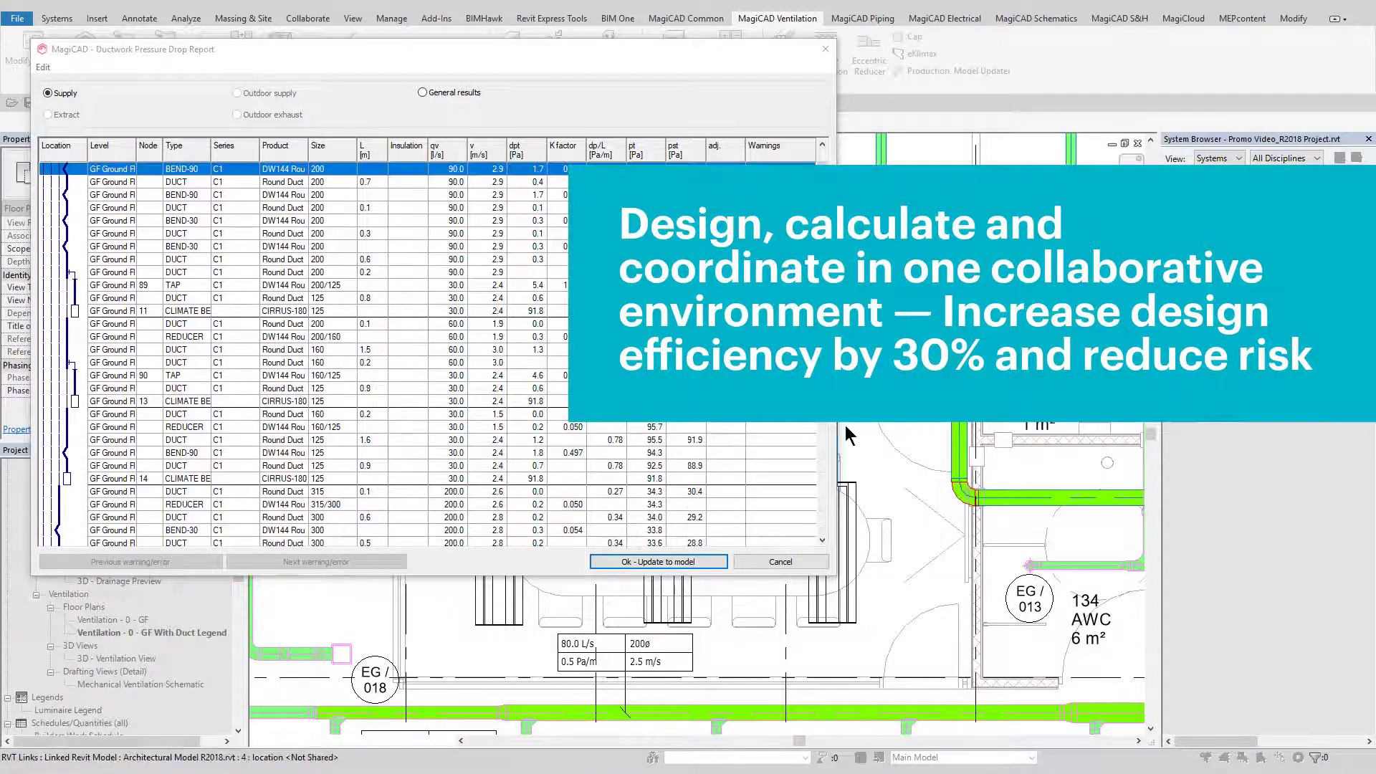
{"action": "right_click", "coordinate": [463, 178]}
{"action": "left_click", "coordinate": [485, 209]}
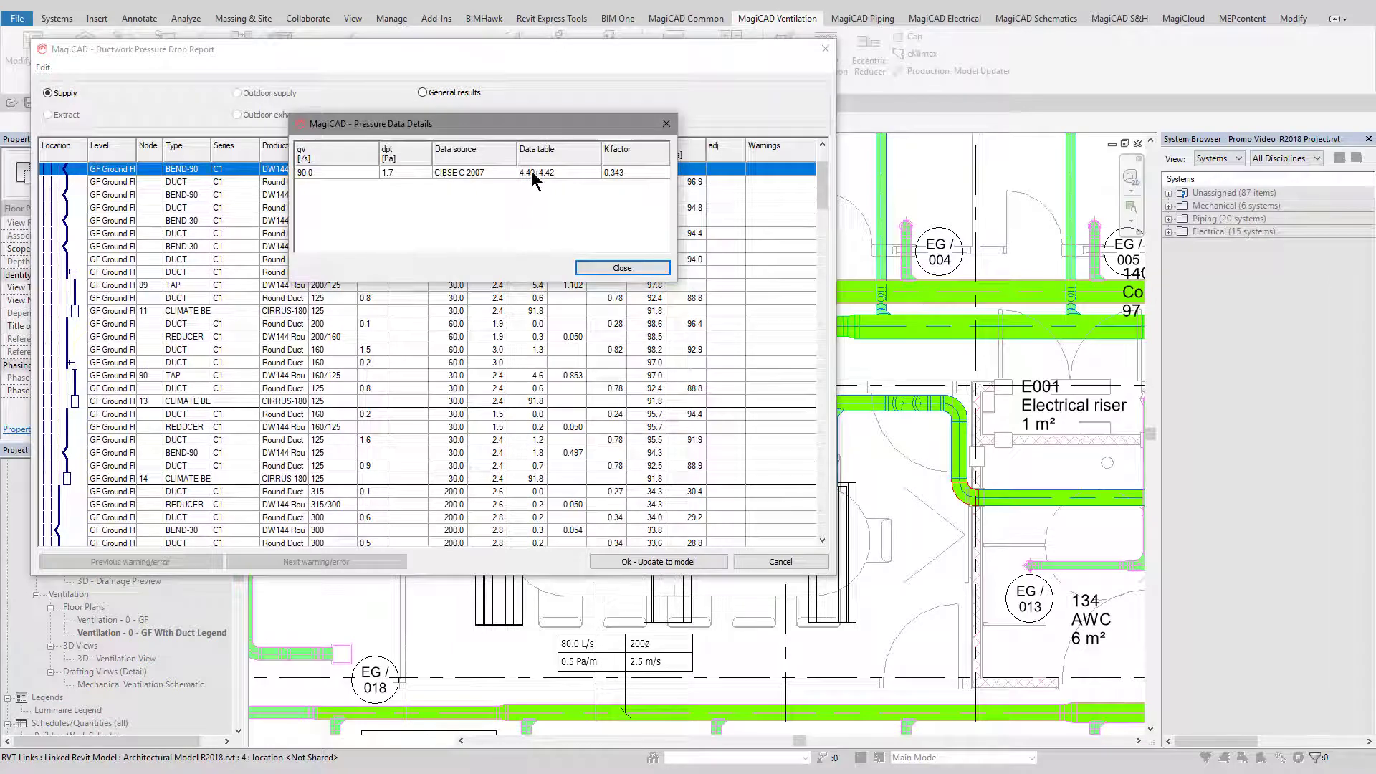
{"action": "left_click", "coordinate": [590, 270]}
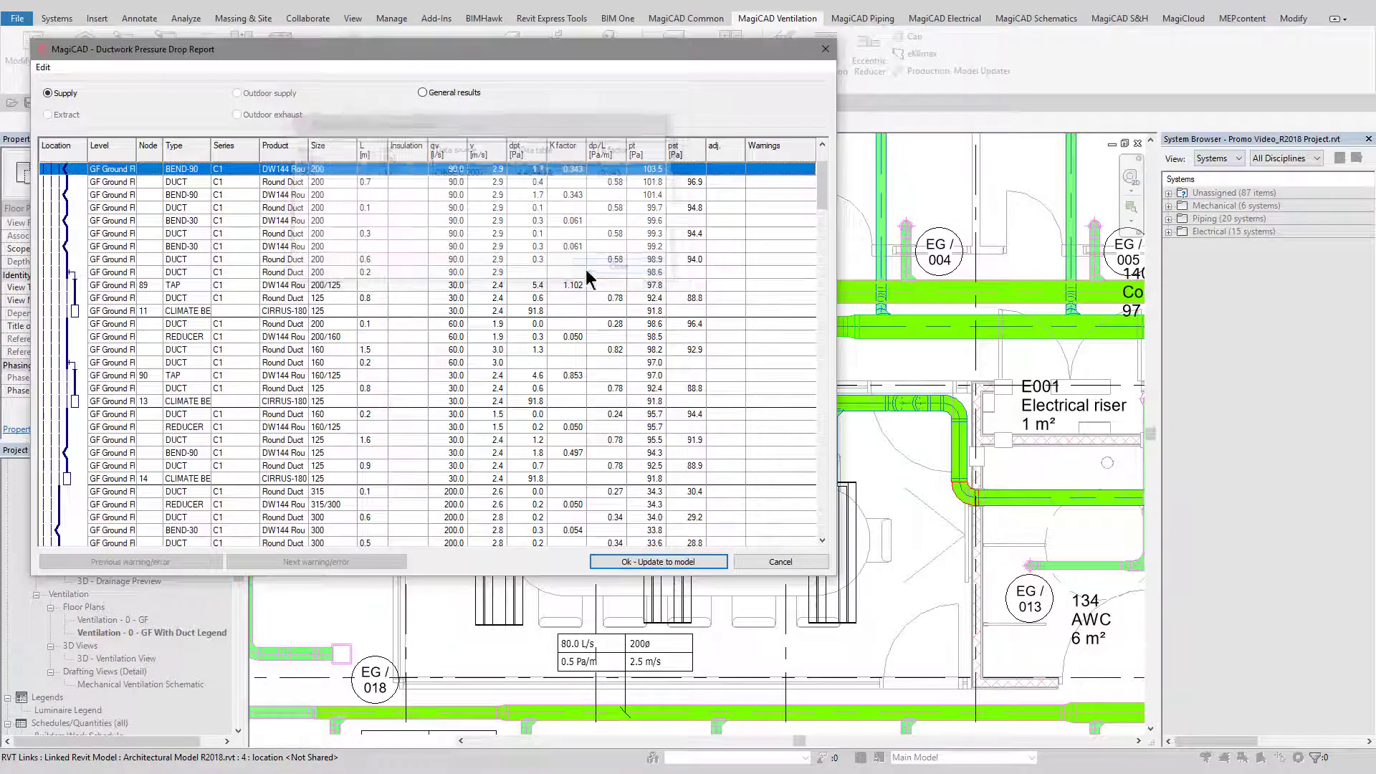
{"action": "left_click", "coordinate": [43, 66]}
{"action": "left_click", "coordinate": [68, 83]}
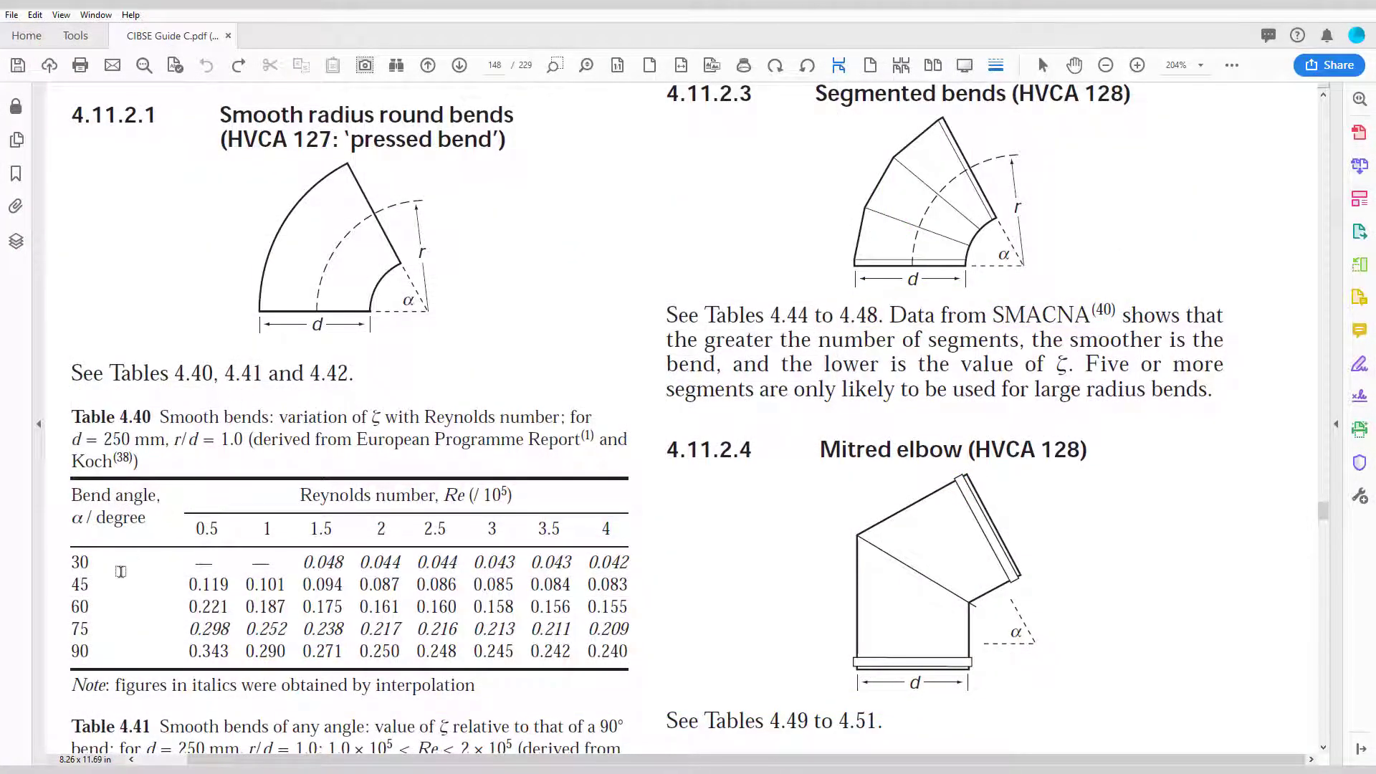
- Highlight the 0.343 bend value in Table 4.40, then page through the HVAC duct sizing report
{"action": "left_click_drag", "start_coordinate": [71, 648], "coordinate": [150, 649]}
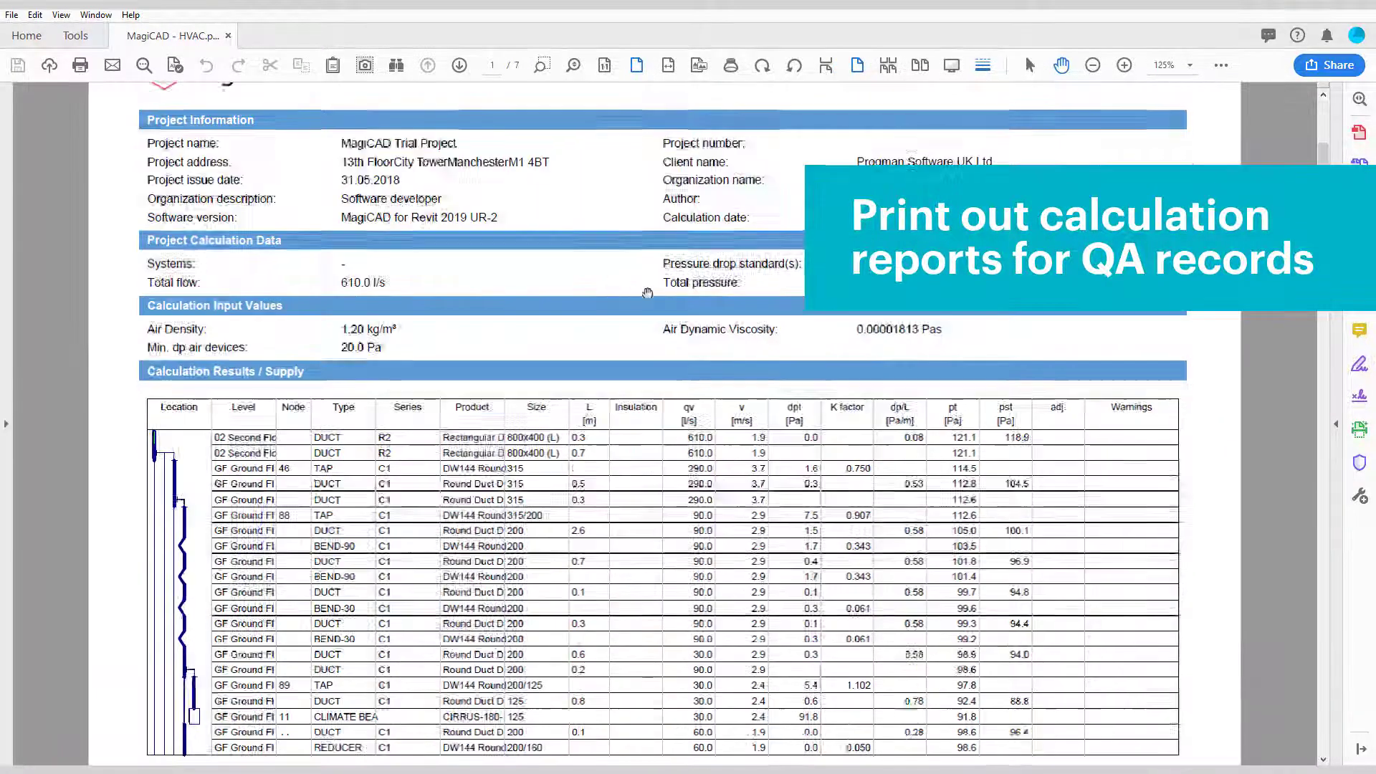
{"action": "left_click_drag", "start_coordinate": [585, 289], "coordinate": [588, 347]}
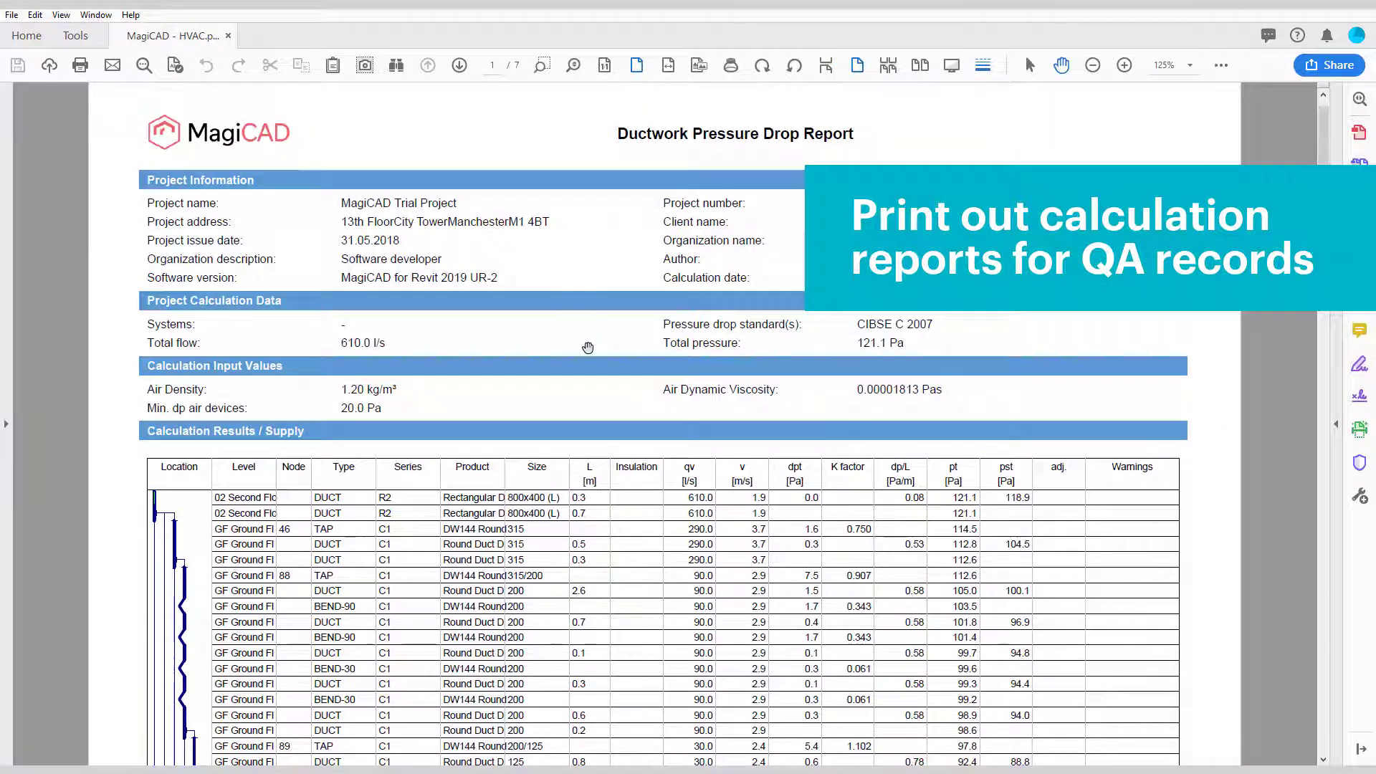
{"action": "scroll", "coordinate": [627, 405], "scroll_direction": "down", "scroll_amount": 5}
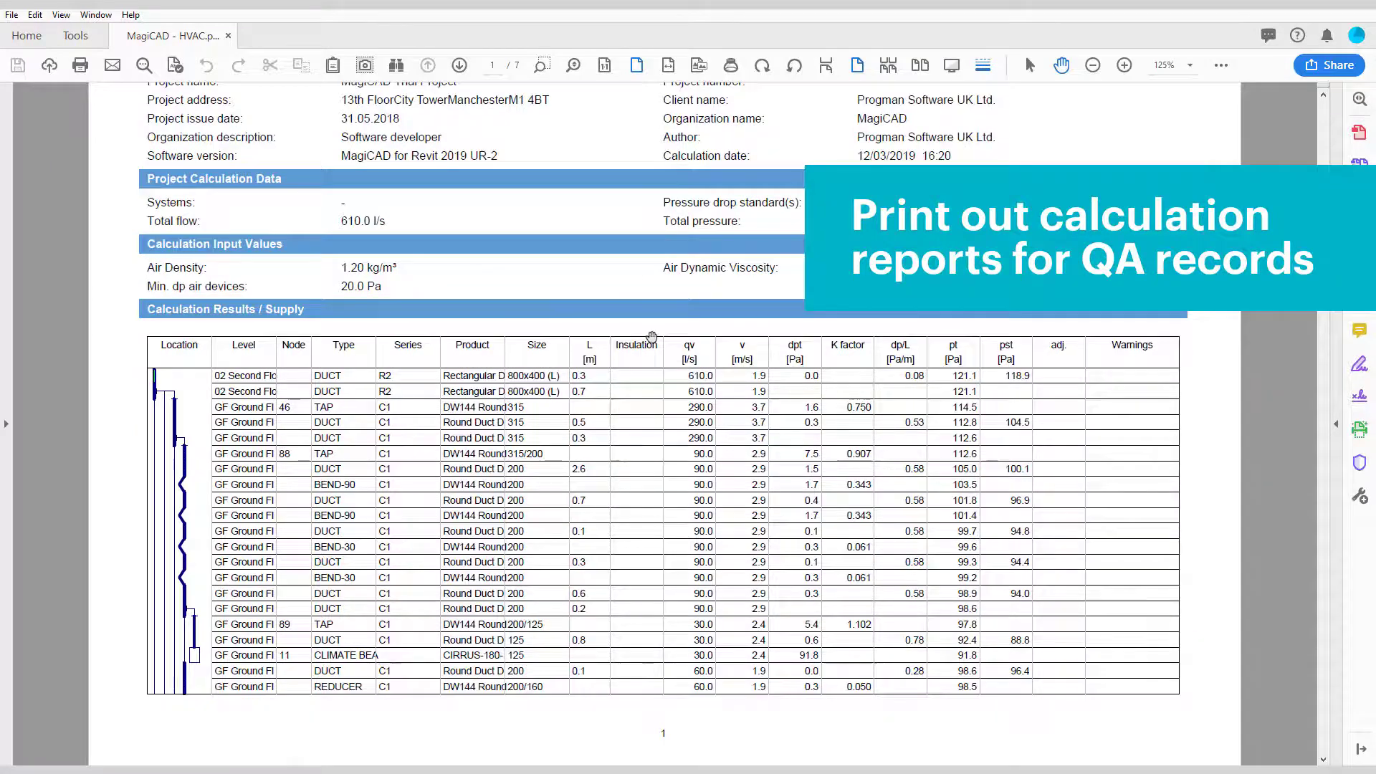
{"action": "left_click_drag", "start_coordinate": [627, 488], "coordinate": [626, 206]}
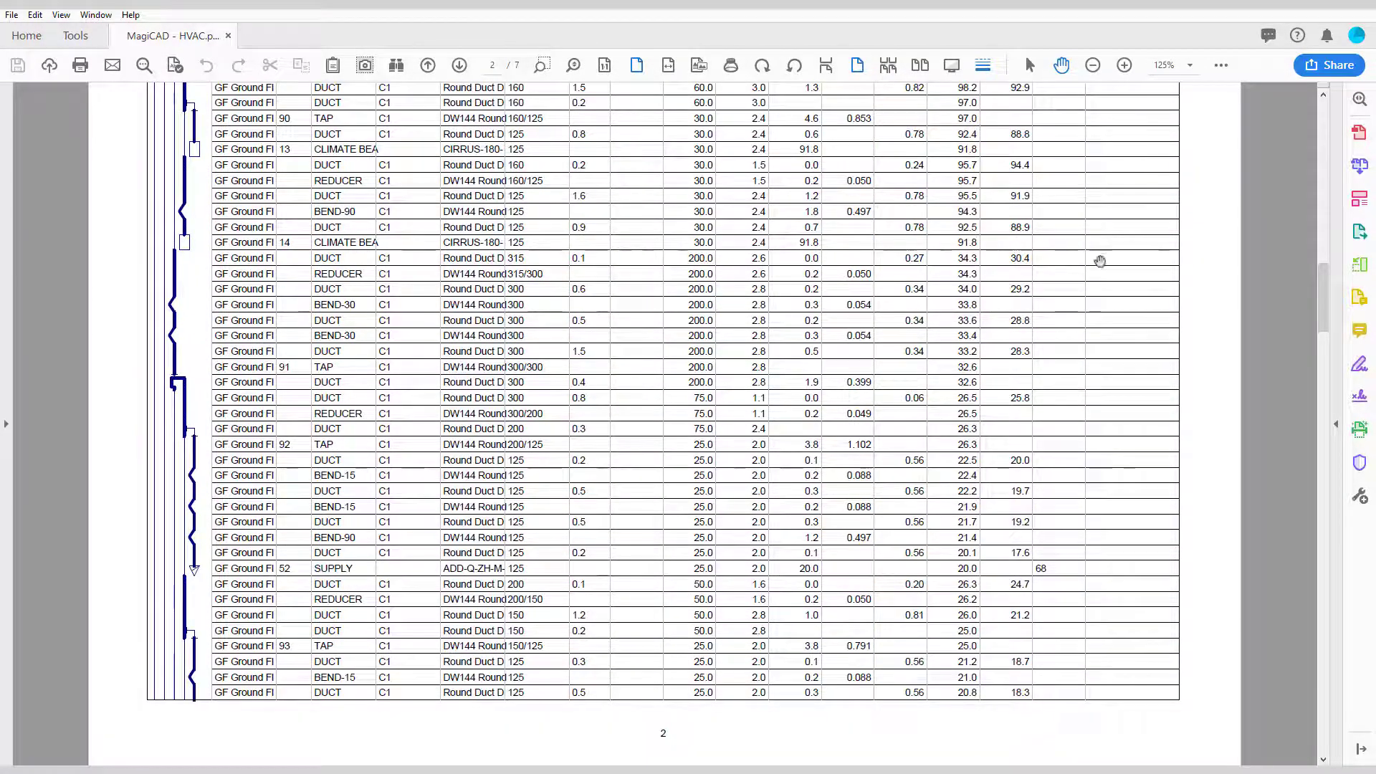
{"action": "left_click_drag", "start_coordinate": [1323, 300], "coordinate": [1306, 118]}
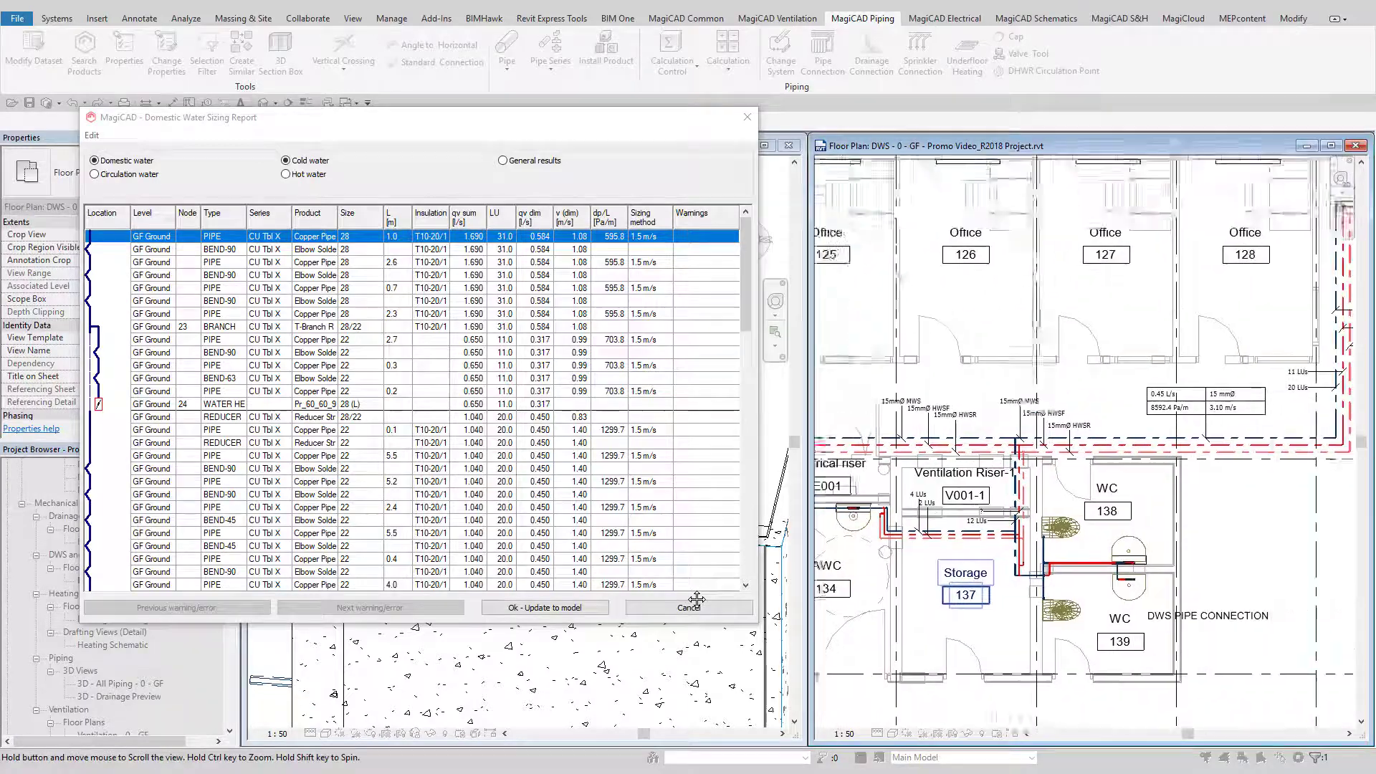
- Review the hot water and circulation water pipe sizing results
{"action": "left_click", "coordinate": [302, 174]}
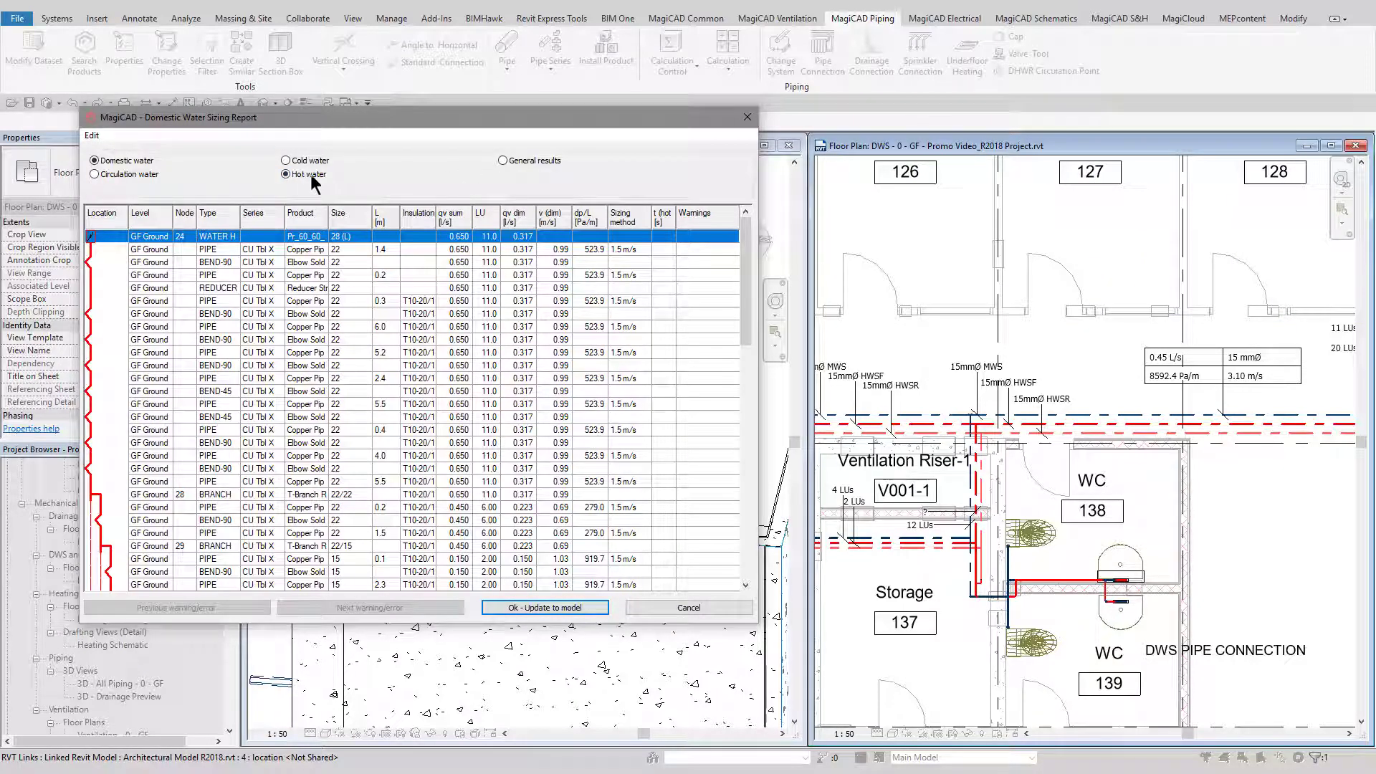
{"action": "mouse_move", "coordinate": [745, 290]}
{"action": "left_mouse_down"}
{"action": "mouse_move", "coordinate": [746, 472]}
{"action": "mouse_move", "coordinate": [745, 280]}
{"action": "left_mouse_up"}
{"action": "left_click", "coordinate": [131, 176]}
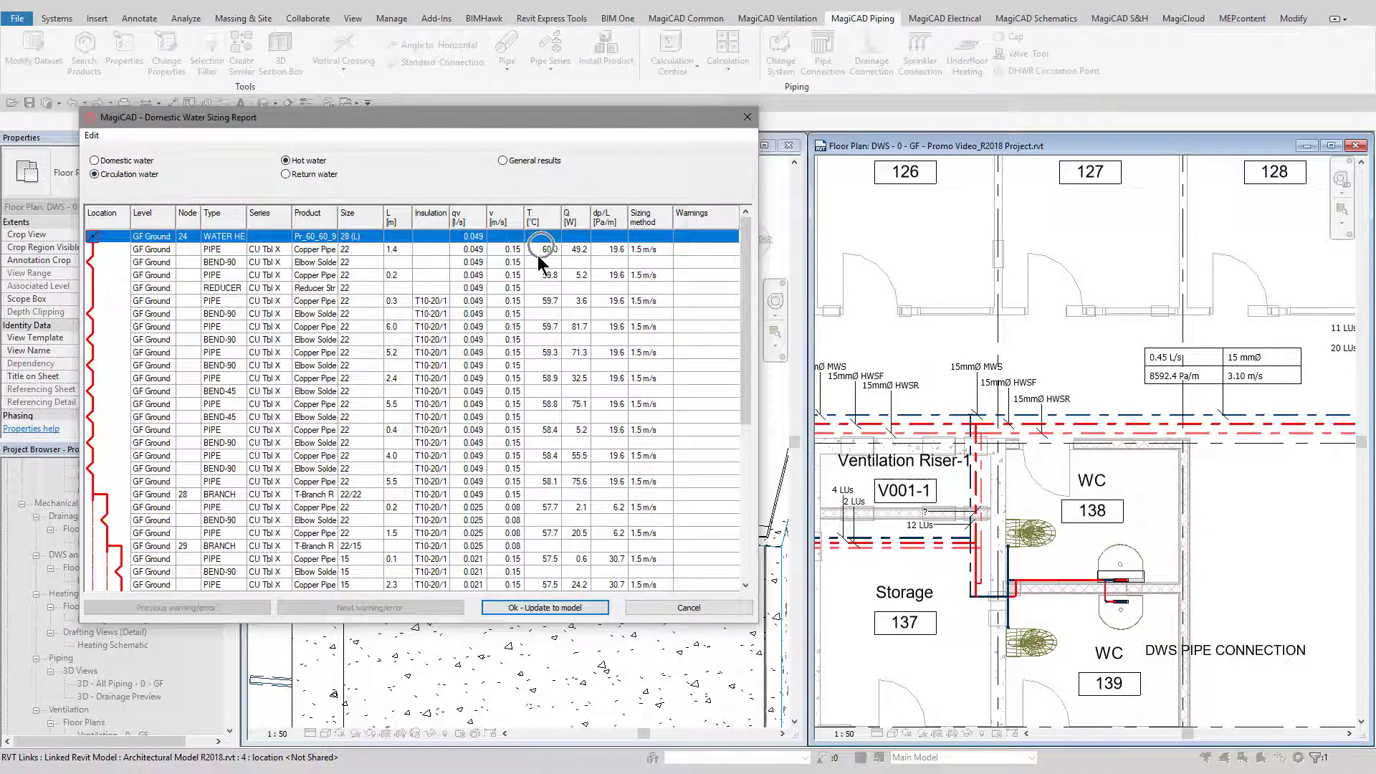
{"action": "left_click_drag", "start_coordinate": [744, 290], "coordinate": [725, 463]}
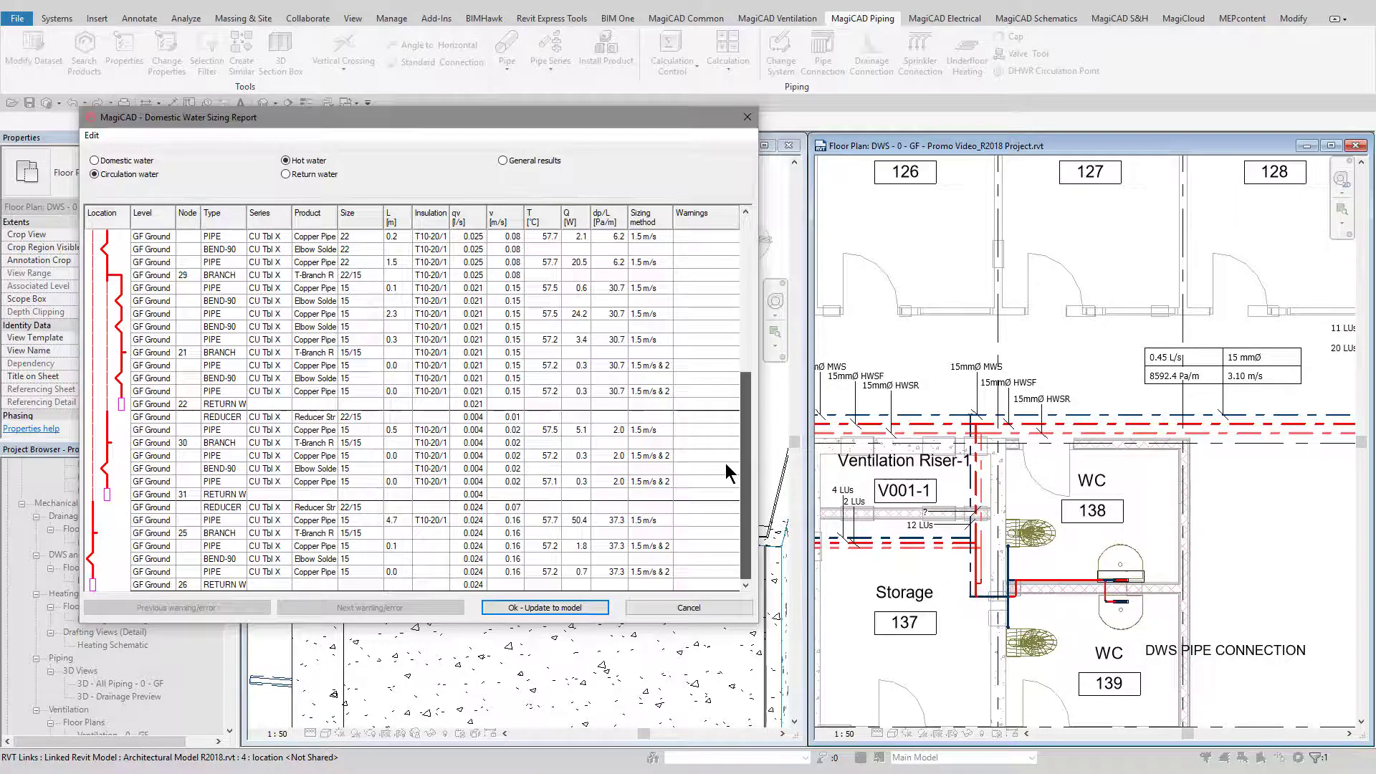
- Inspect the return water pipes, including the 4.8 m one, then write sizes into the model
{"action": "left_click", "coordinate": [308, 174]}
{"action": "left_click", "coordinate": [746, 571]}
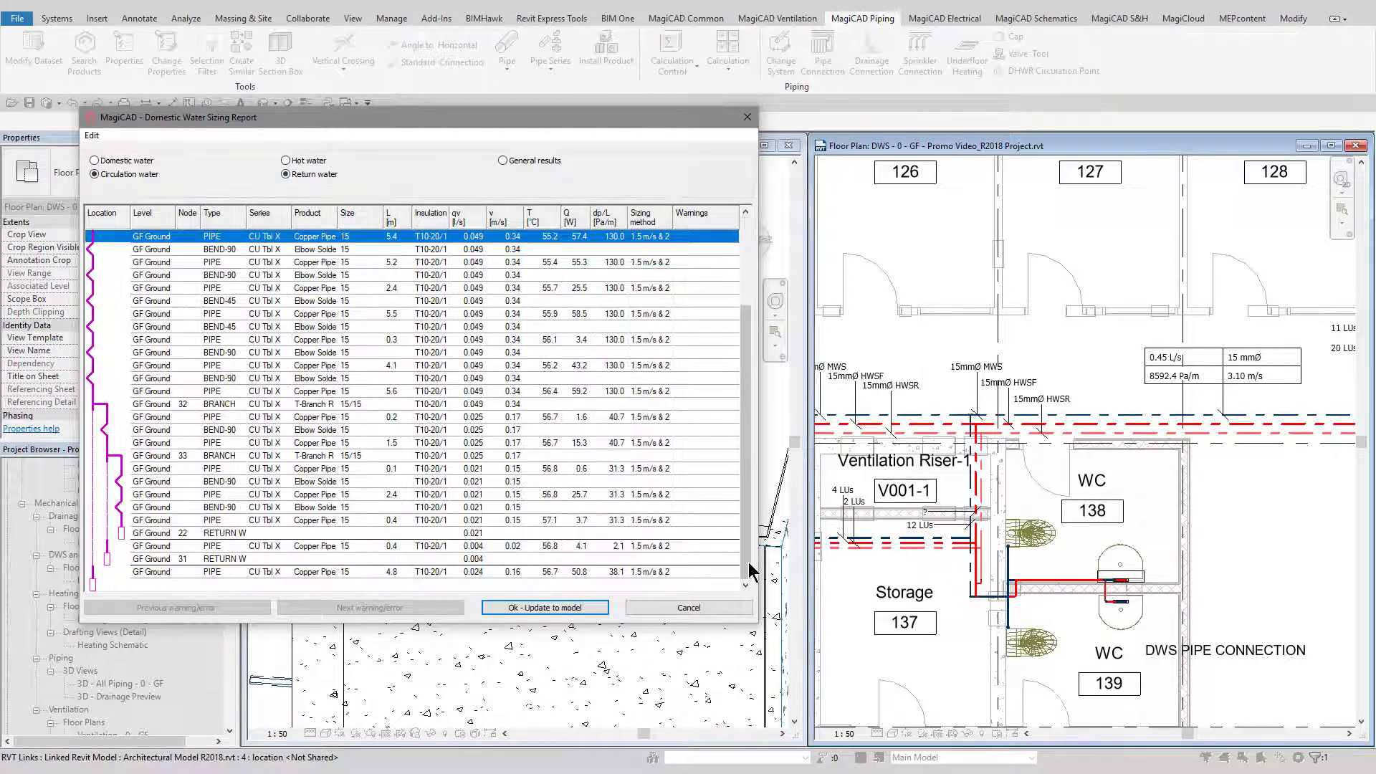
{"action": "left_click", "coordinate": [583, 574]}
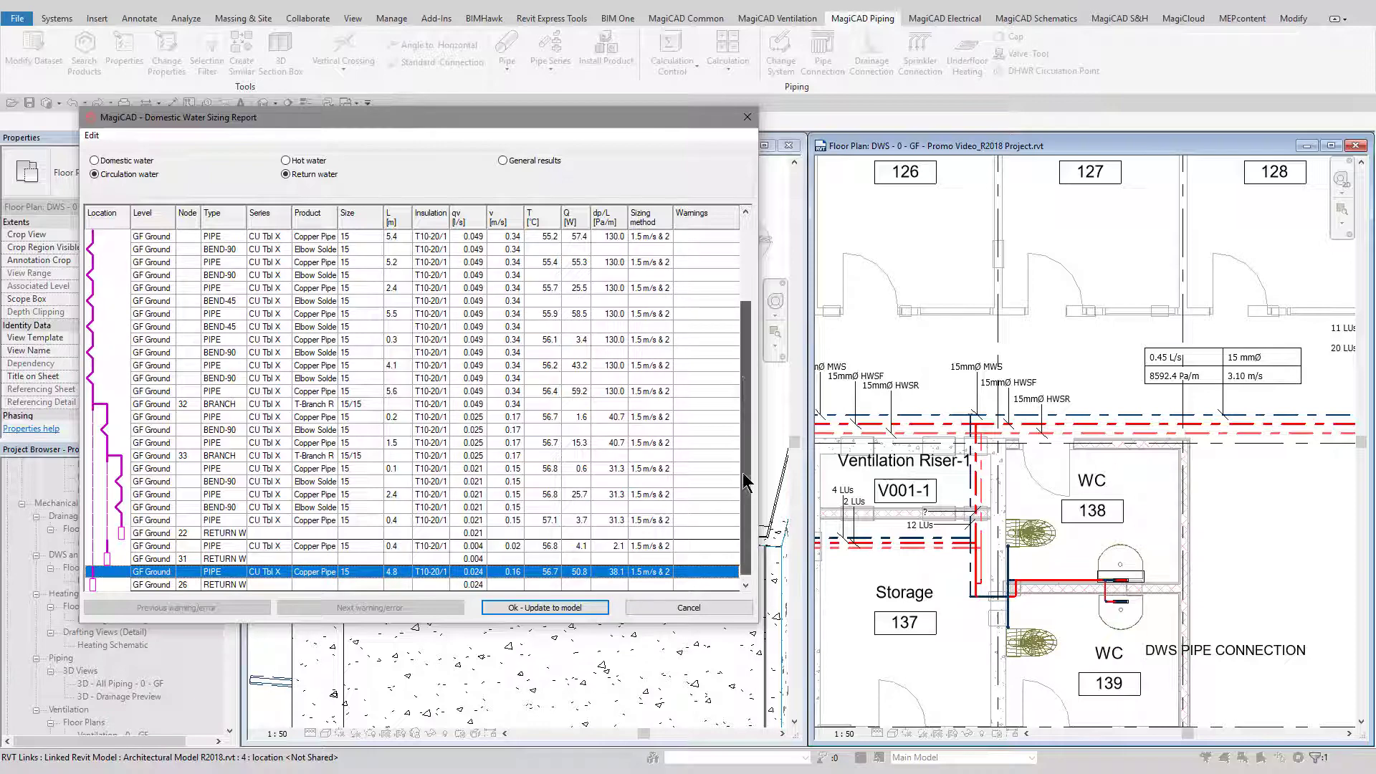
{"action": "left_click_drag", "start_coordinate": [742, 478], "coordinate": [743, 370]}
{"action": "left_click", "coordinate": [536, 247]}
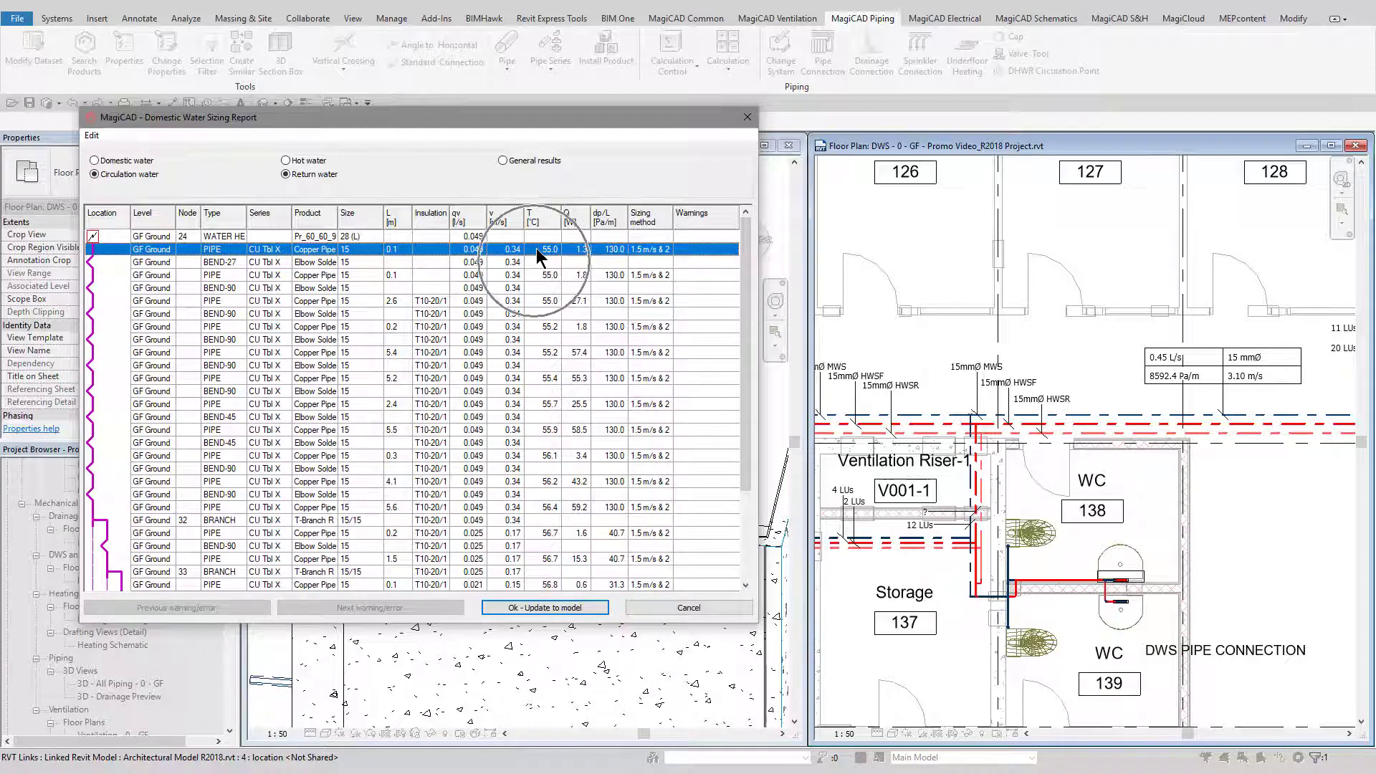
{"action": "left_click", "coordinate": [518, 607]}
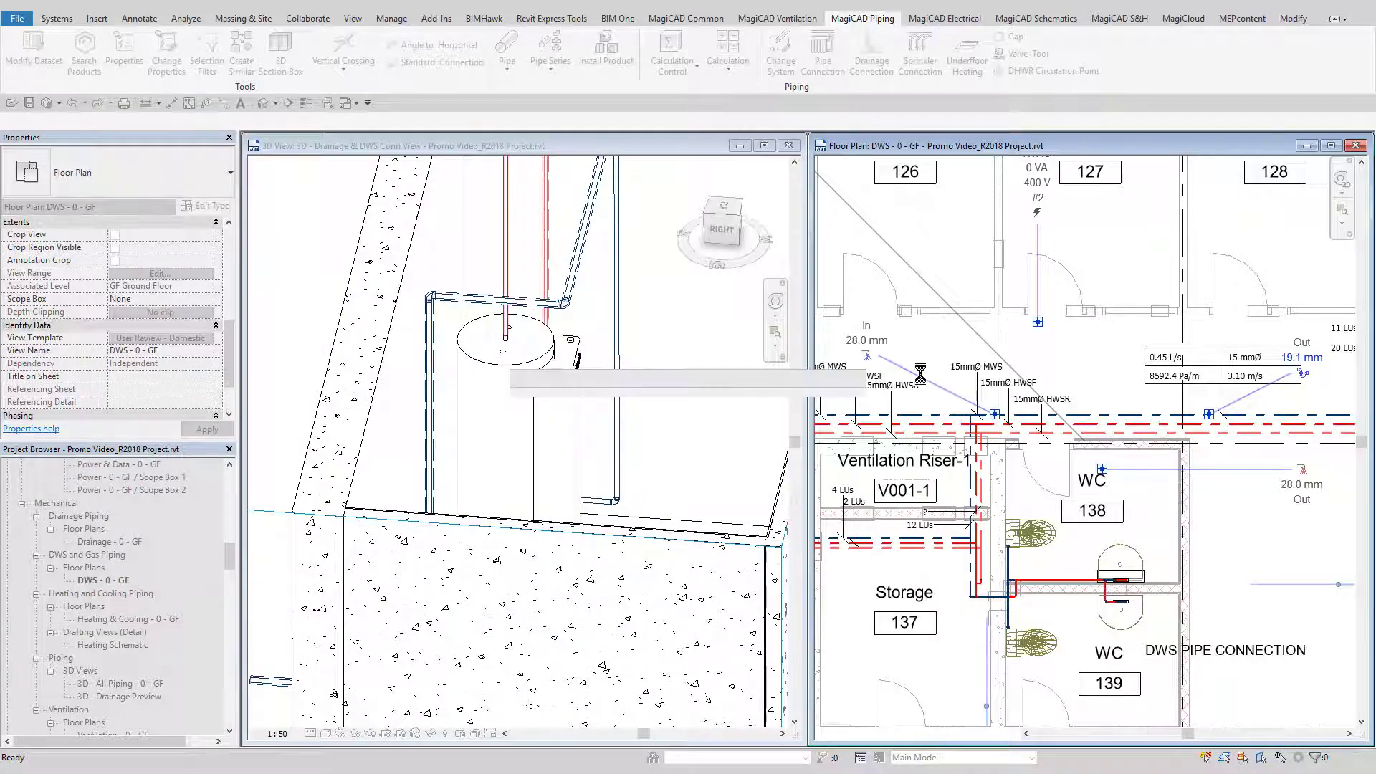
- Zoom and pan the DWS floor plan to inspect the new pipe size labels around the WCs and Office 128
{"action": "scroll", "coordinate": [922, 482], "scroll_direction": "down", "scroll_amount": 2}
{"action": "scroll", "coordinate": [921, 481], "scroll_direction": "down", "scroll_amount": 6}
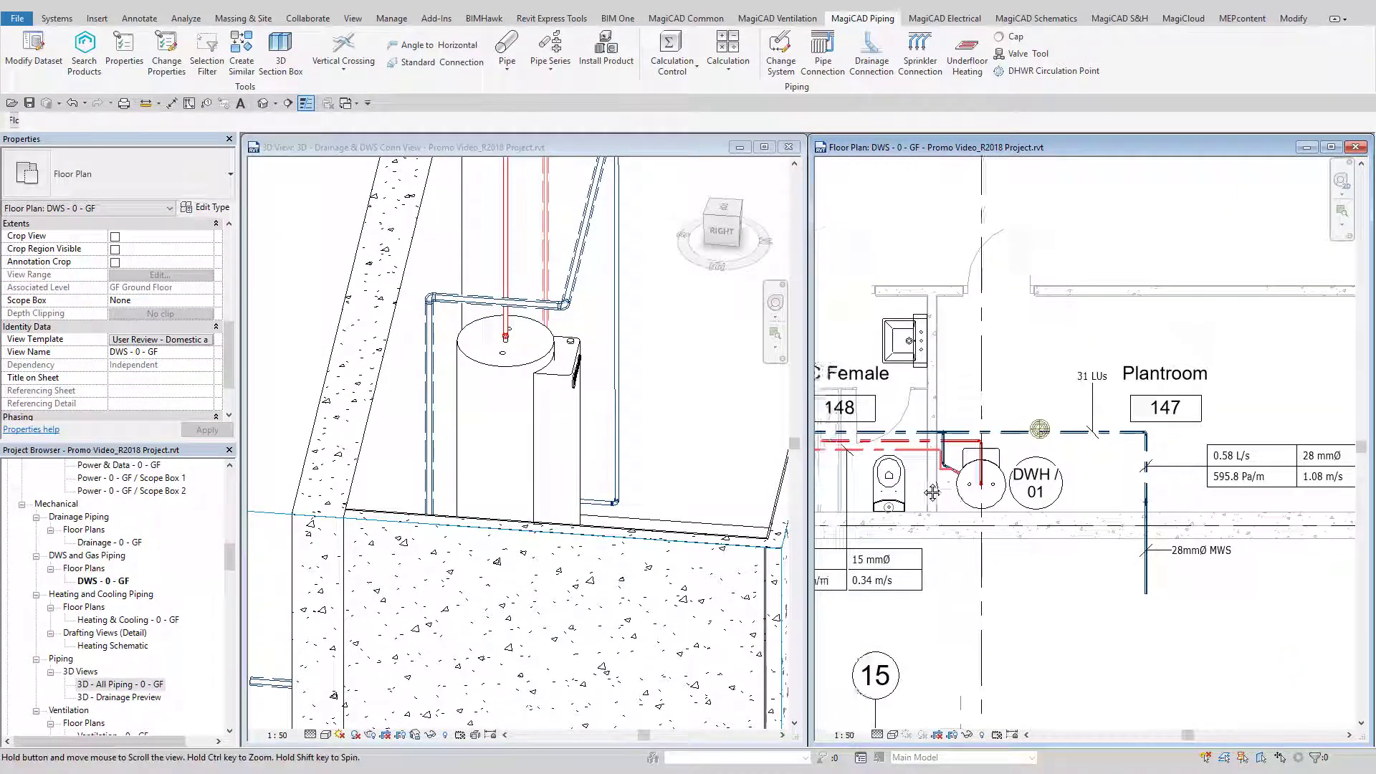
{"action": "scroll", "coordinate": [1023, 446], "scroll_direction": "up", "scroll_amount": 5}
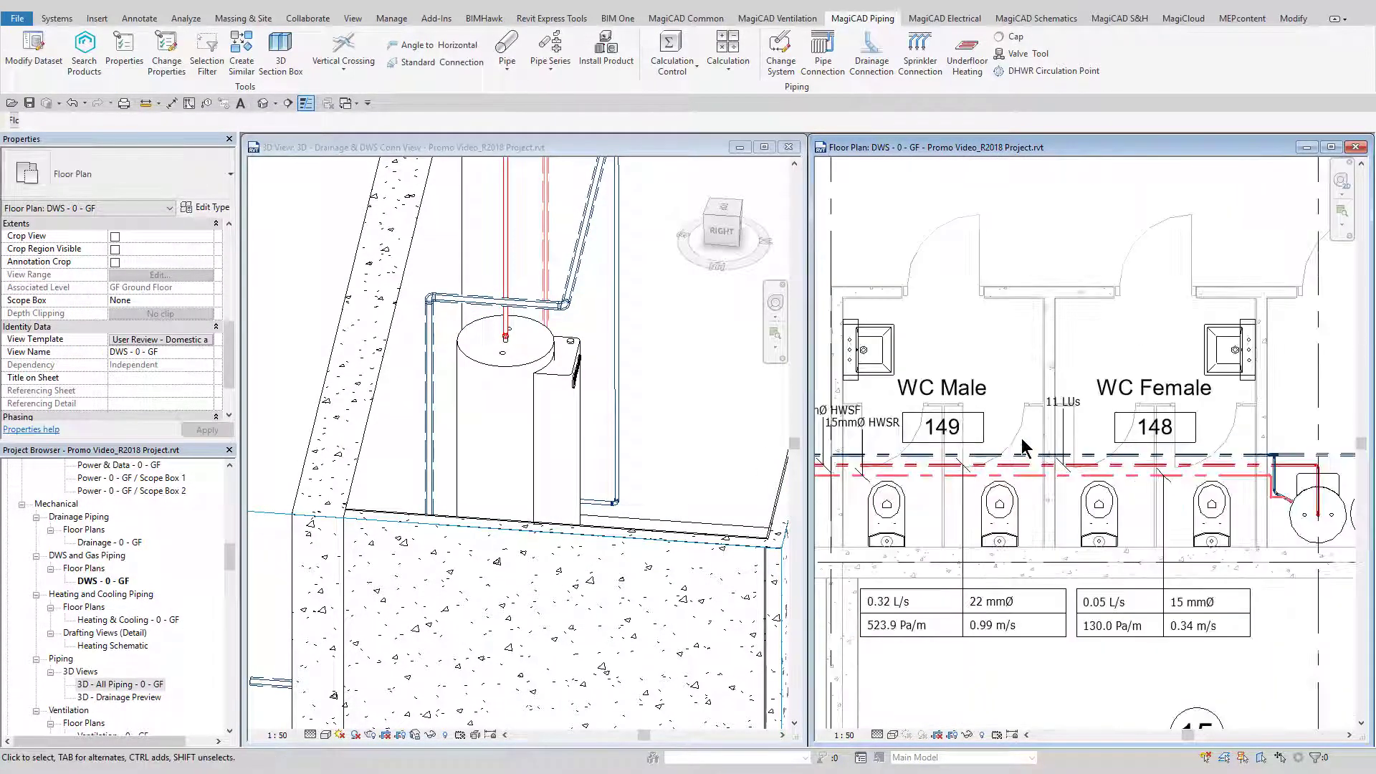
{"action": "scroll", "coordinate": [1023, 442], "scroll_direction": "down", "scroll_amount": 3}
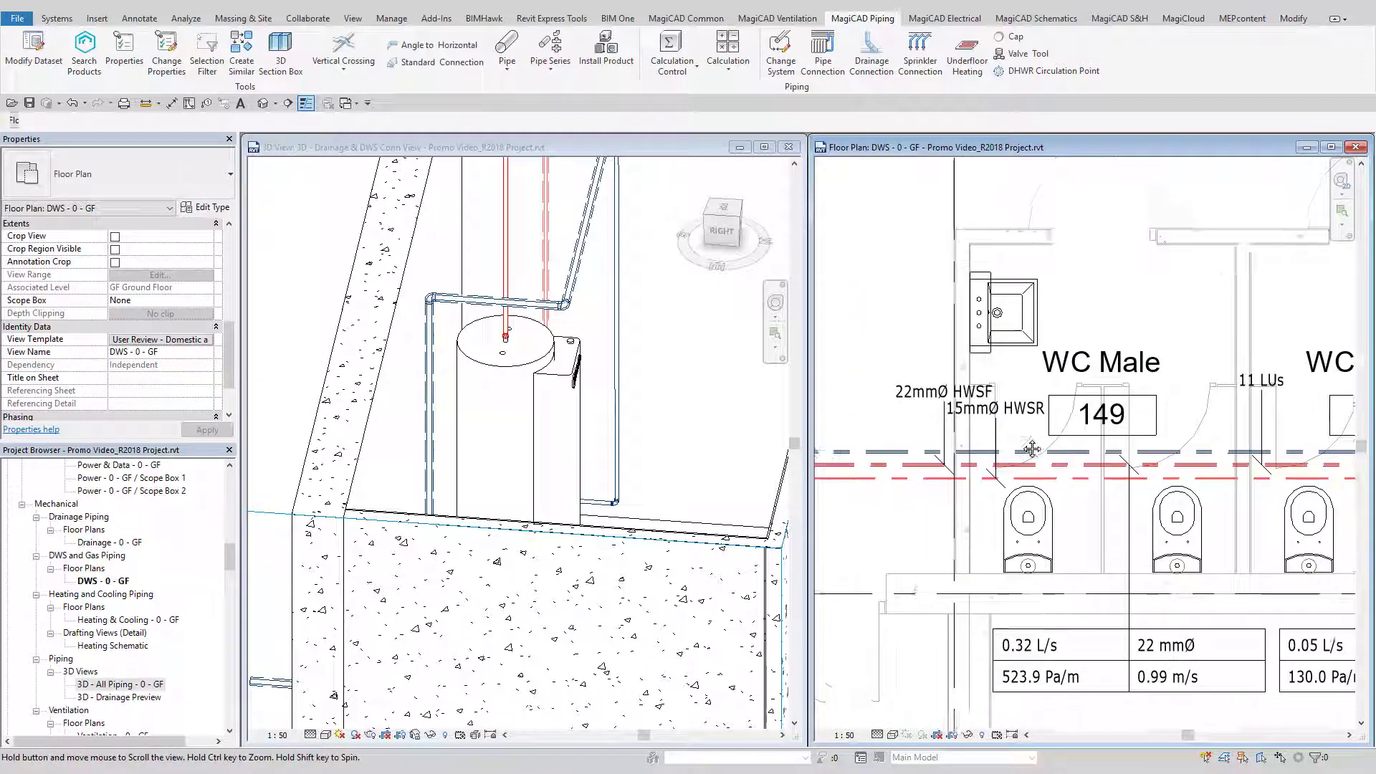
{"action": "scroll", "coordinate": [1028, 448], "scroll_direction": "up", "scroll_amount": 1}
{"action": "scroll", "coordinate": [1031, 448], "scroll_direction": "up", "scroll_amount": 2}
{"action": "scroll", "coordinate": [1032, 448], "scroll_direction": "down", "scroll_amount": 3}
{"action": "middle_click_drag", "start_coordinate": [1032, 449], "coordinate": [1023, 448]}
{"action": "scroll", "coordinate": [1023, 448], "scroll_direction": "up", "scroll_amount": 2}
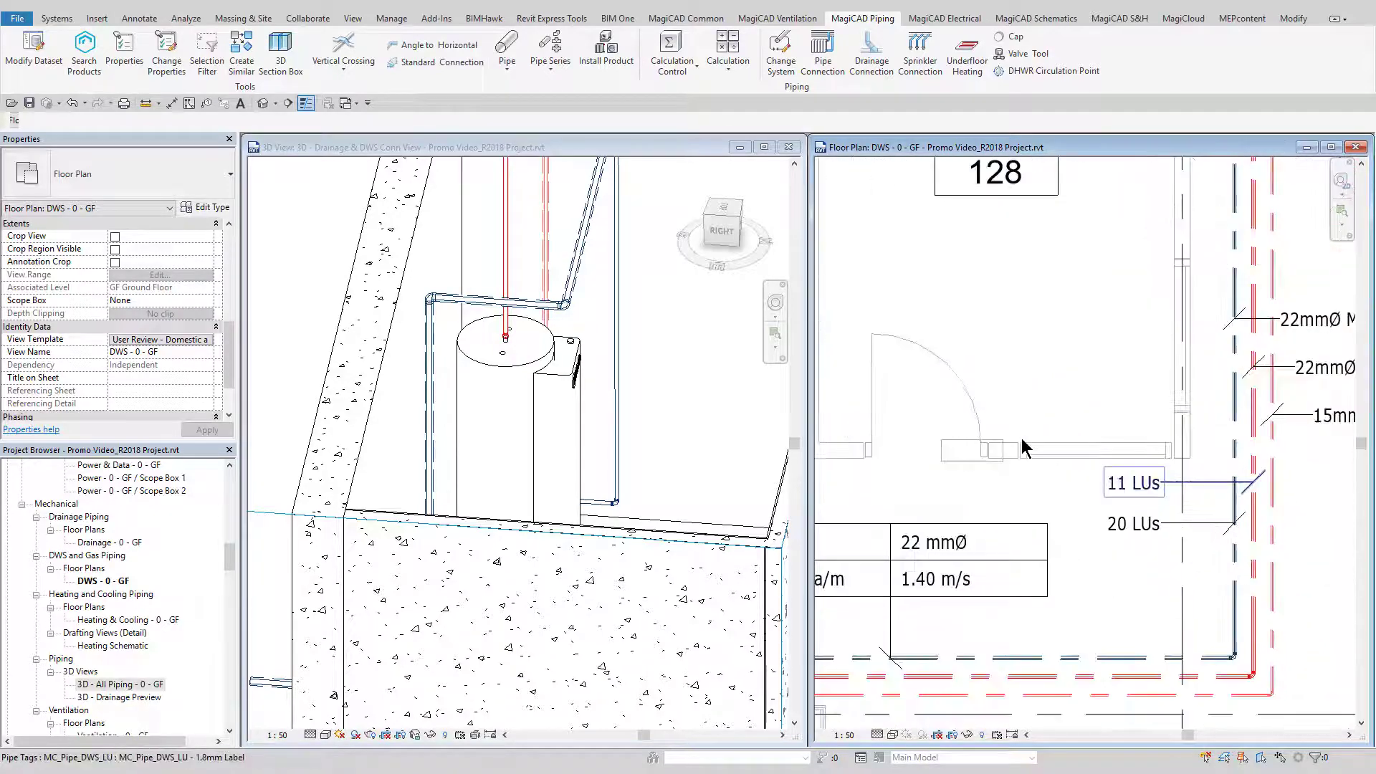
{"action": "scroll", "coordinate": [1023, 448], "scroll_direction": "down", "scroll_amount": 4}
{"action": "scroll", "coordinate": [1023, 447], "scroll_direction": "down", "scroll_amount": 3}
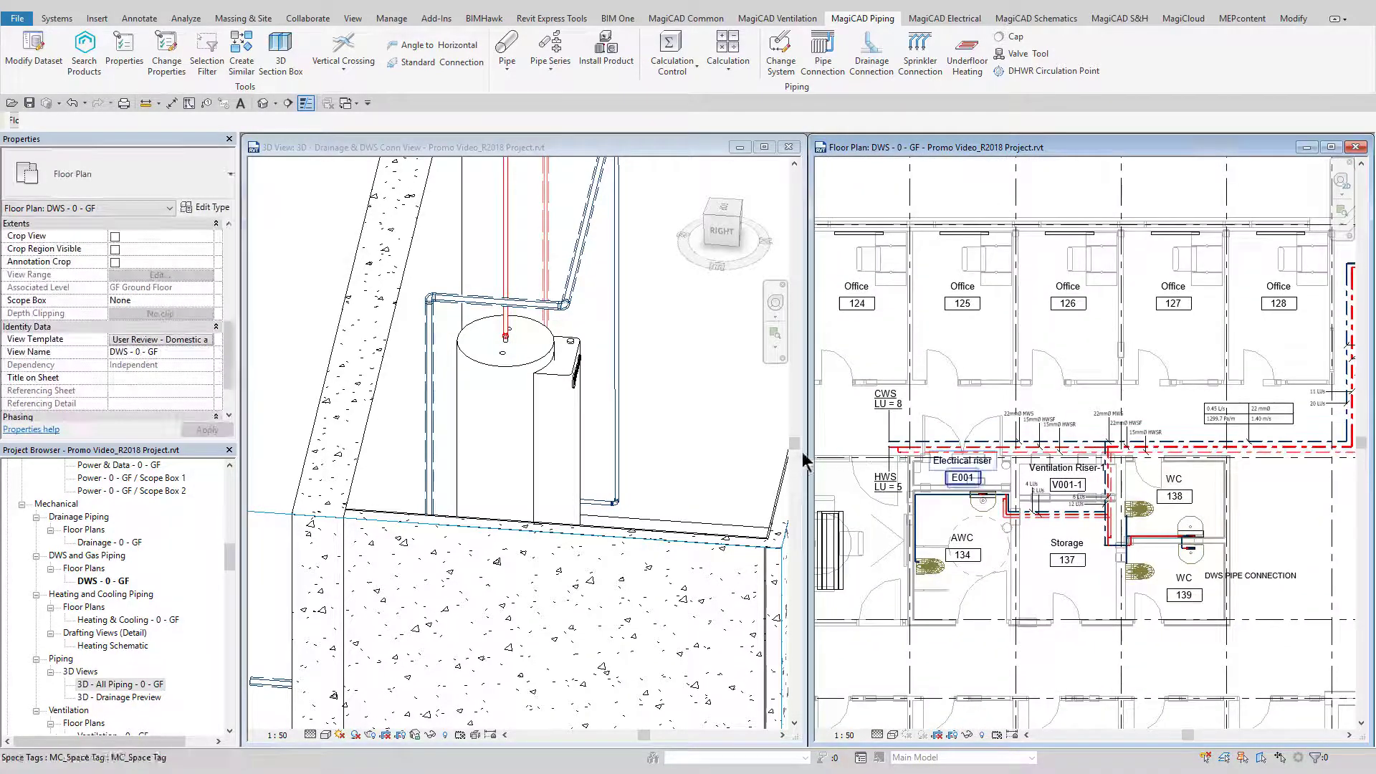
{"action": "scroll", "coordinate": [579, 476], "scroll_direction": "down", "scroll_amount": 6}
{"action": "scroll", "coordinate": [579, 476], "scroll_direction": "up", "scroll_amount": 3}
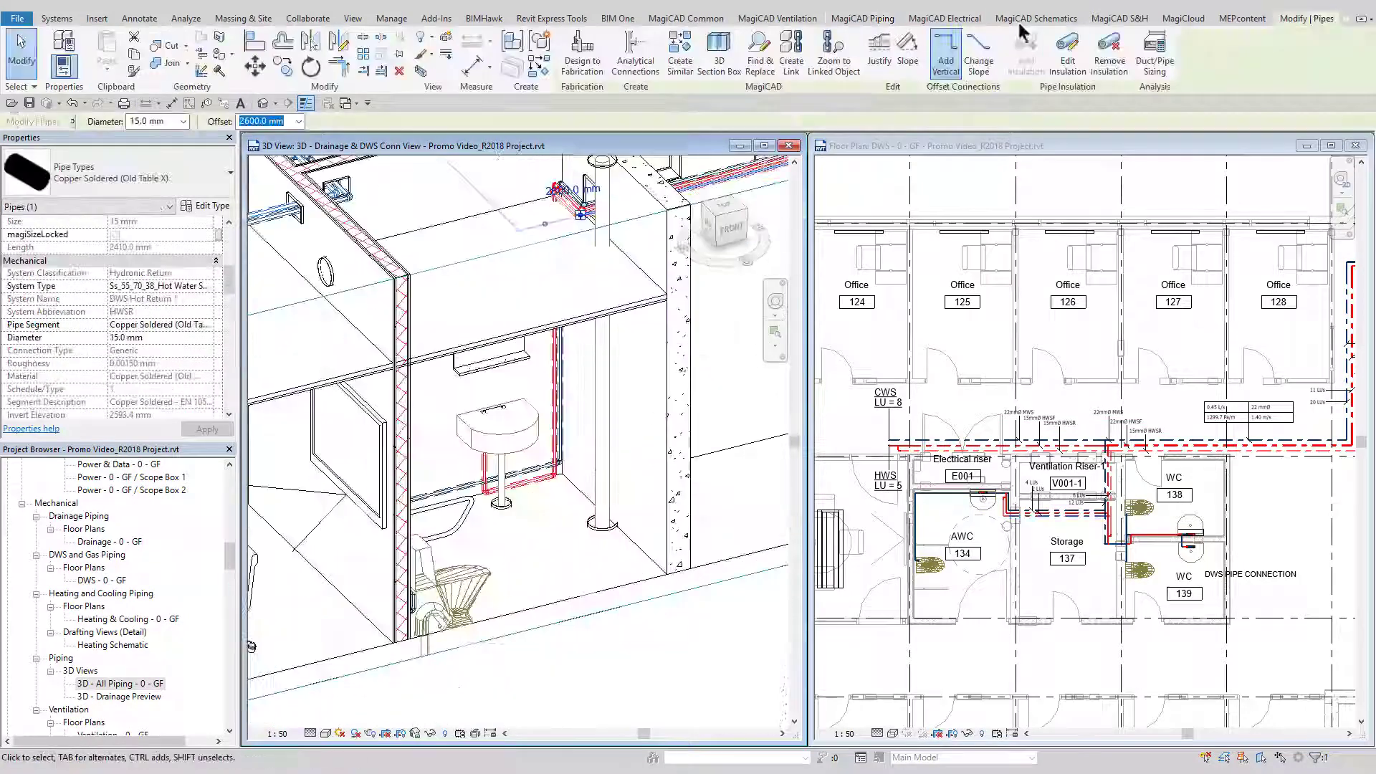
- Select the hot water return pipe by the washbasin and start Domestic Water Balancing
{"action": "left_click", "coordinate": [862, 18]}
{"action": "left_click", "coordinate": [728, 61]}
{"action": "left_click", "coordinate": [731, 188]}
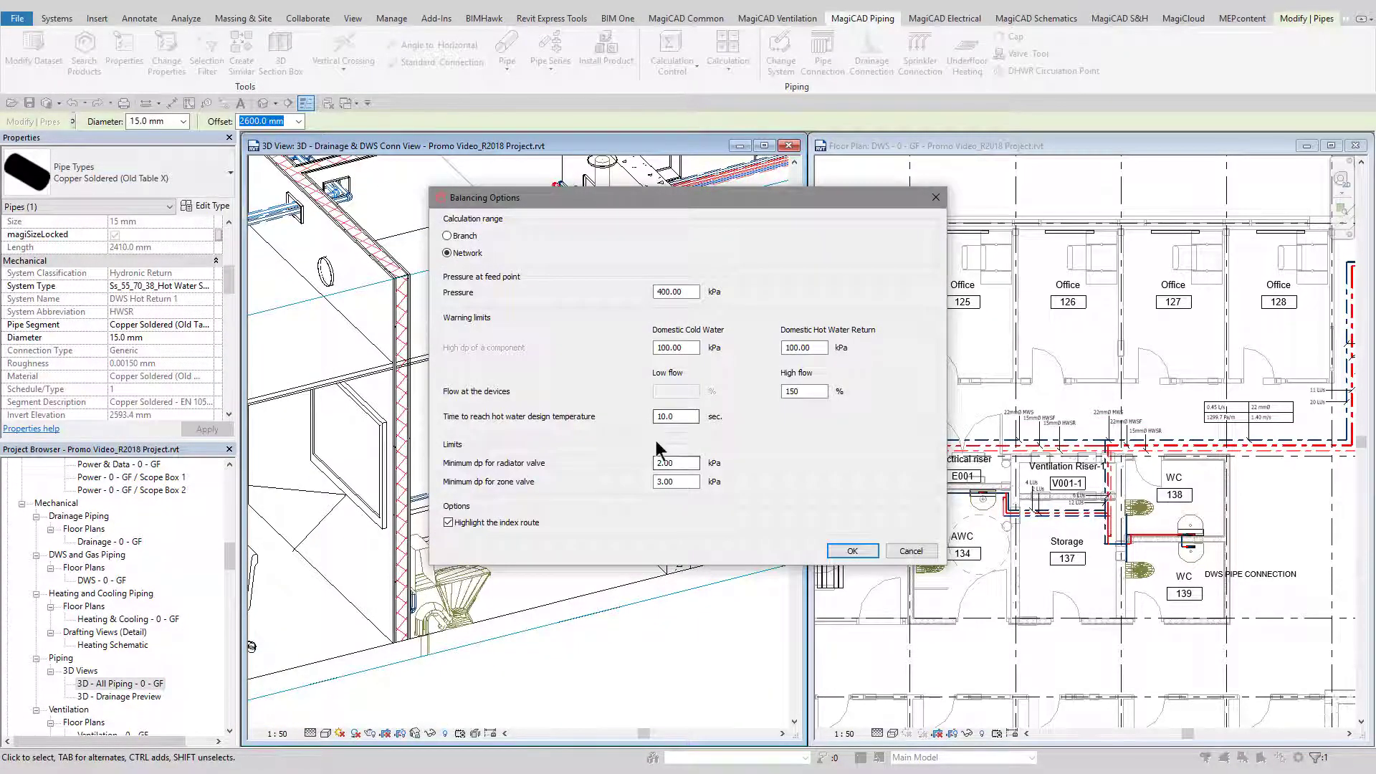
- Run network balancing from a 400 kPa feed point and activate the floor plan
{"action": "left_click", "coordinate": [852, 551]}
{"action": "left_click", "coordinate": [1105, 457]}
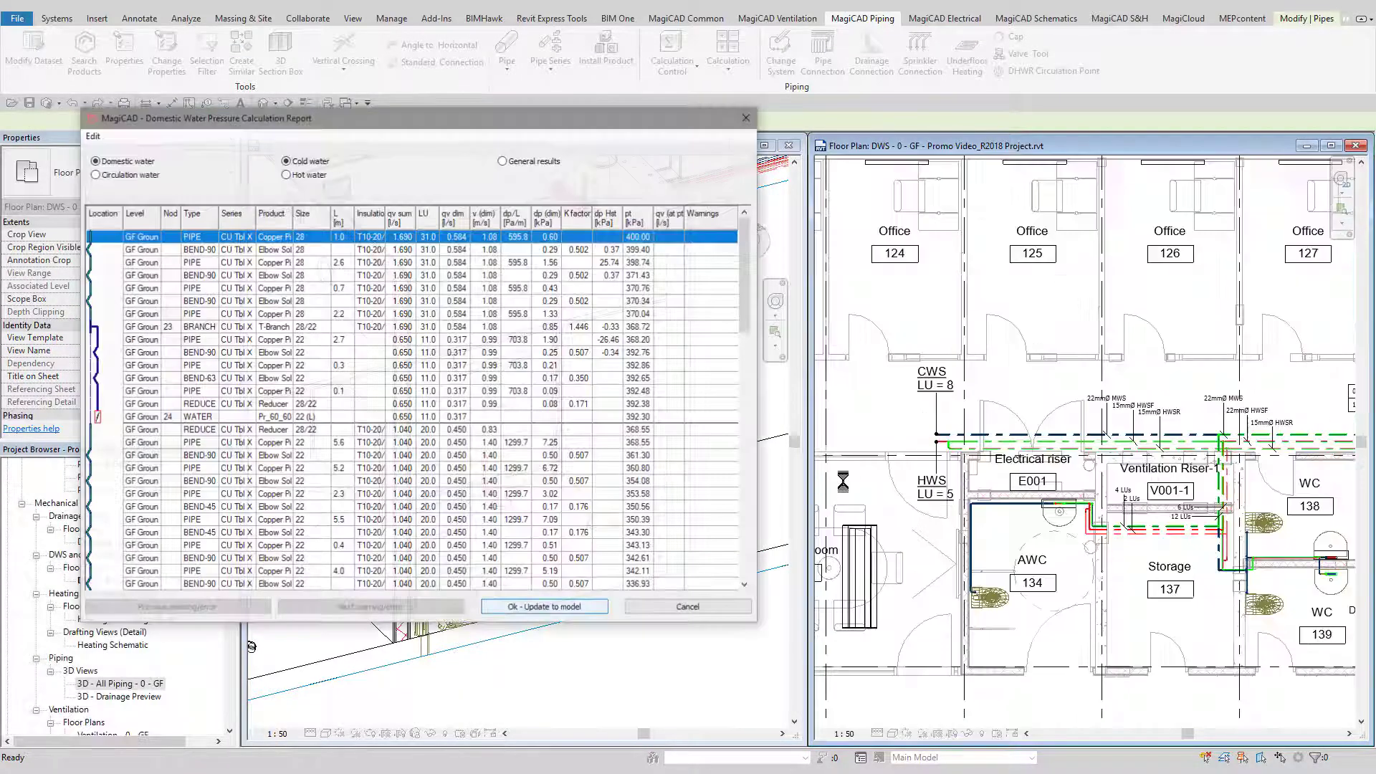
{"action": "scroll", "coordinate": [847, 491], "scroll_direction": "down", "scroll_amount": 6}
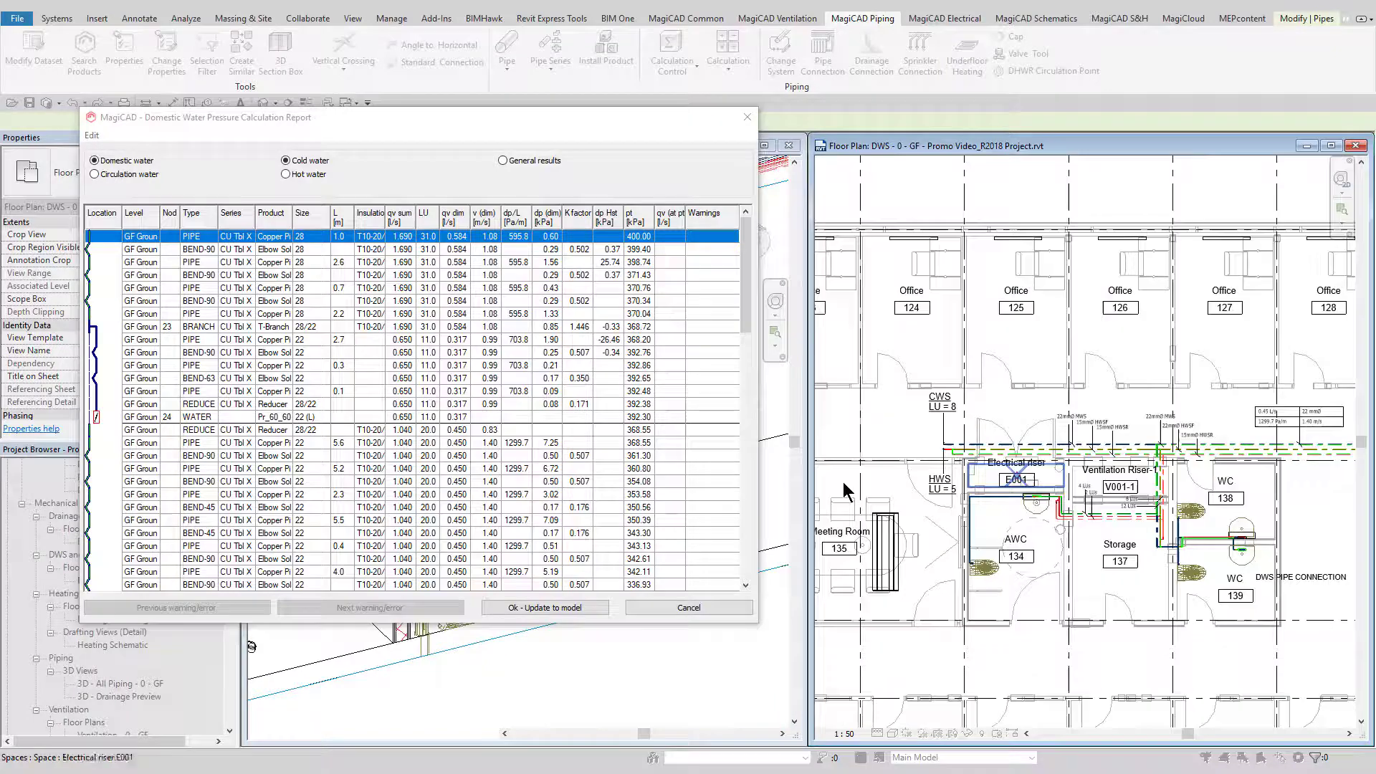
{"action": "scroll", "coordinate": [855, 492], "scroll_direction": "up", "scroll_amount": 8}
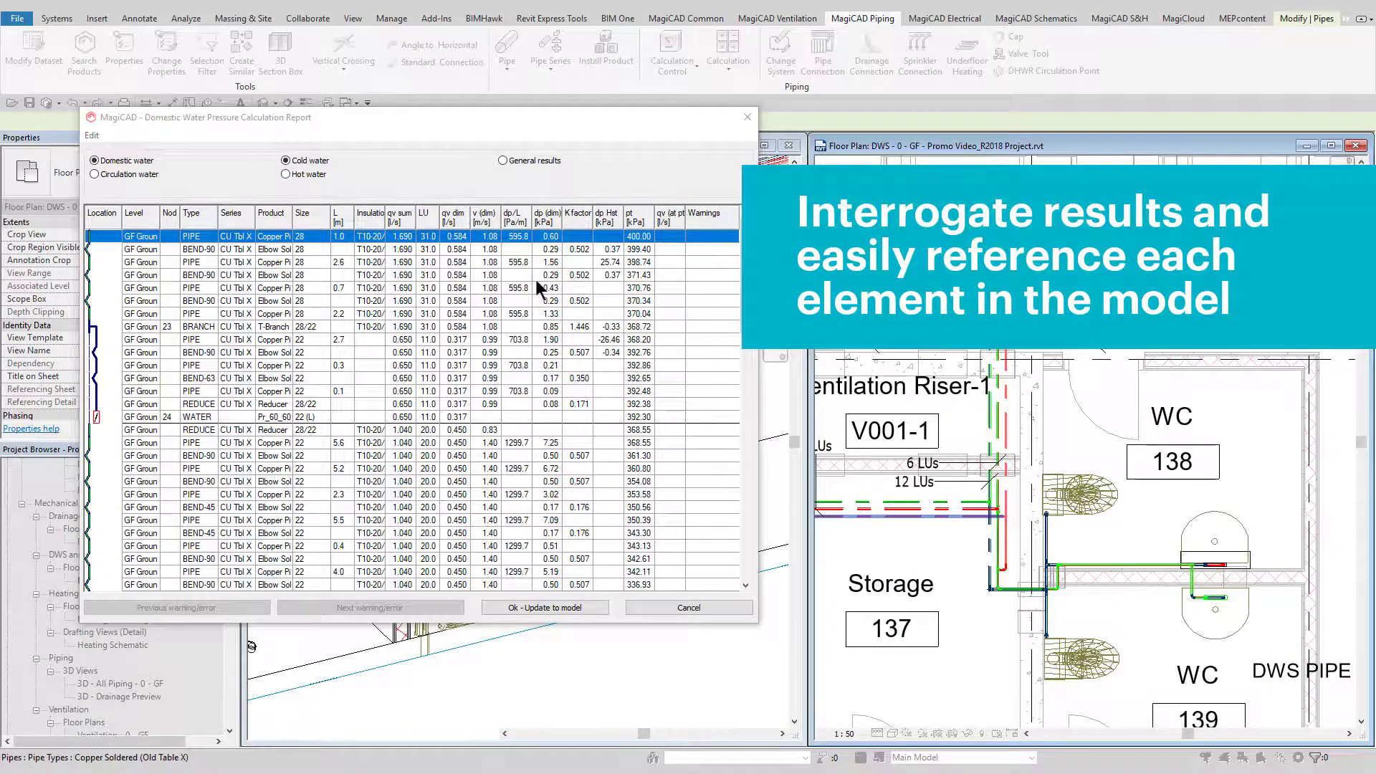
- Review the hot, circulation and cold water pressure results, then limit the table to one route
{"action": "left_click", "coordinate": [294, 177]}
{"action": "left_click", "coordinate": [128, 176]}
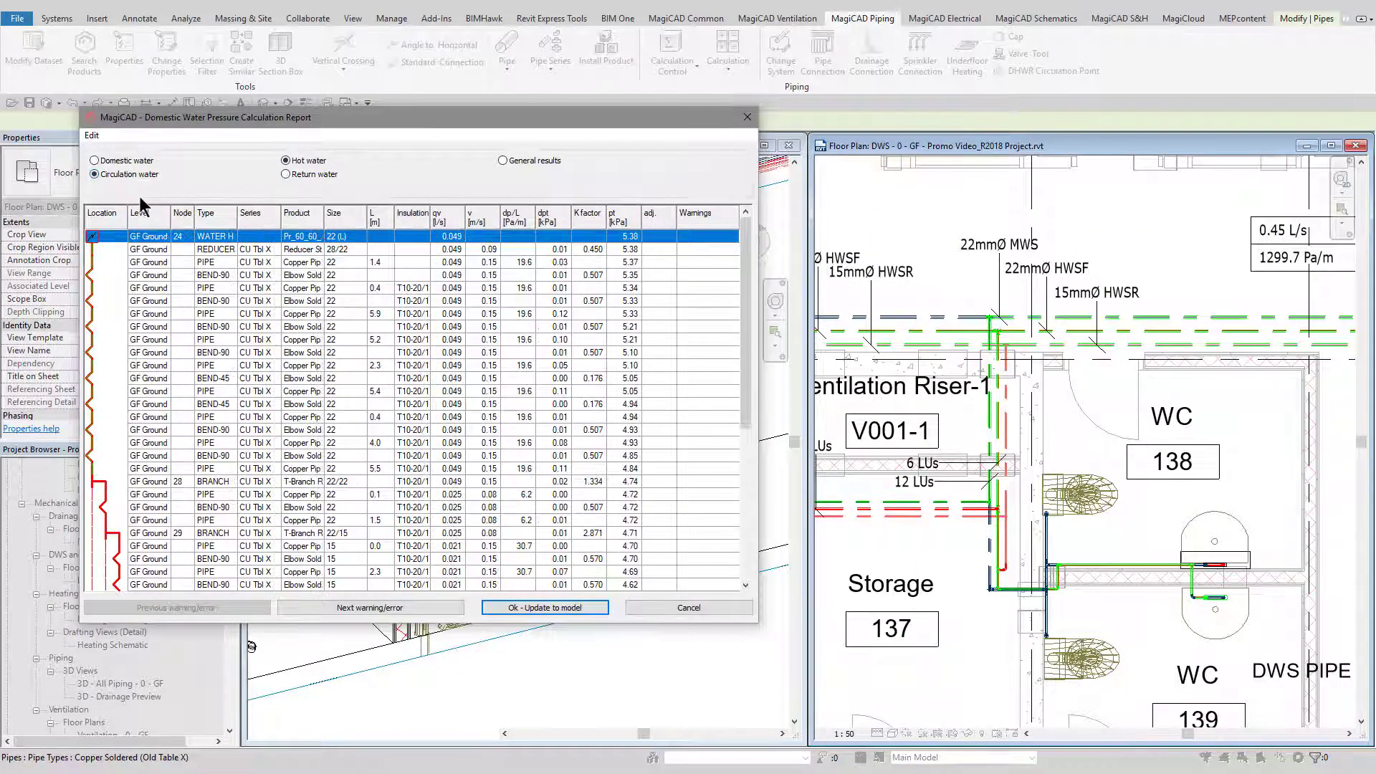
{"action": "scroll", "coordinate": [273, 400], "scroll_direction": "down", "scroll_amount": 3}
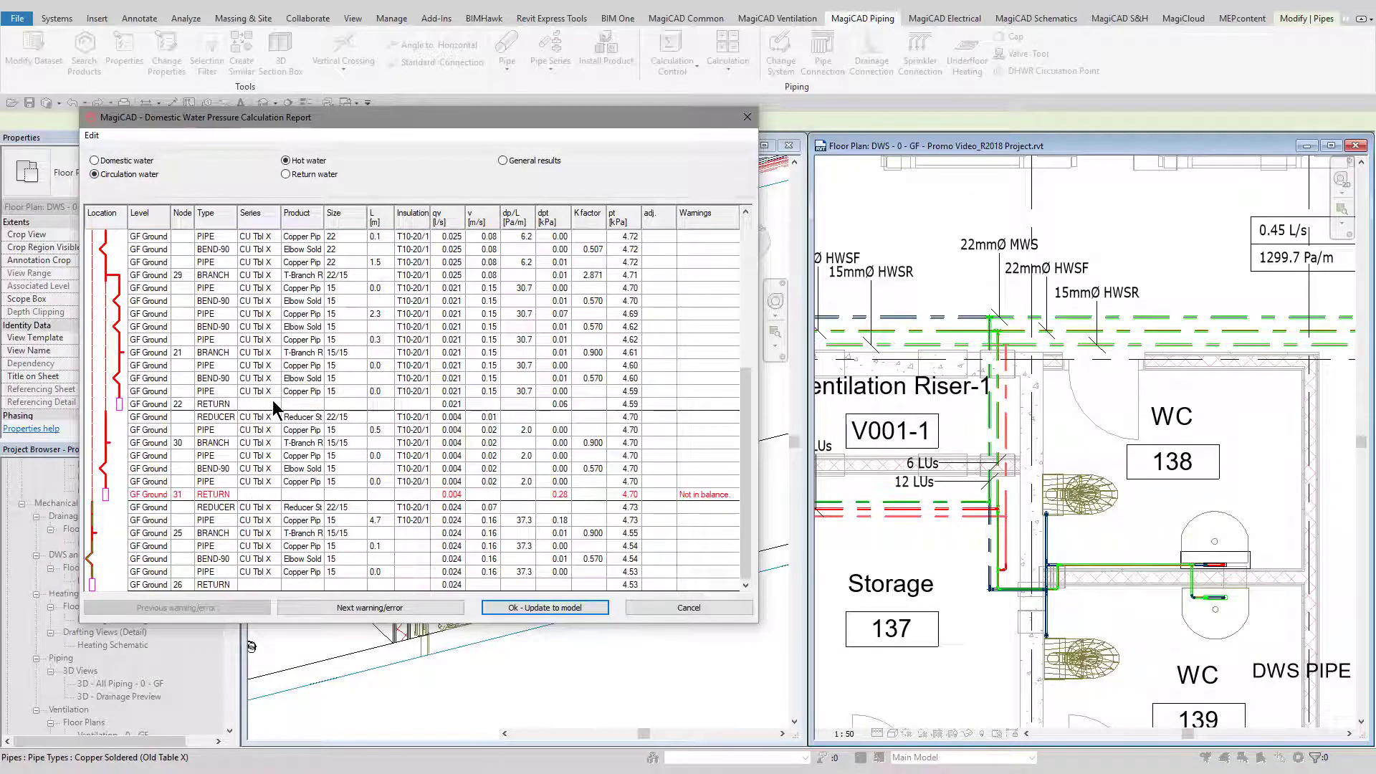
{"action": "scroll", "coordinate": [268, 395], "scroll_direction": "up", "scroll_amount": 3}
{"action": "left_click", "coordinate": [114, 163]}
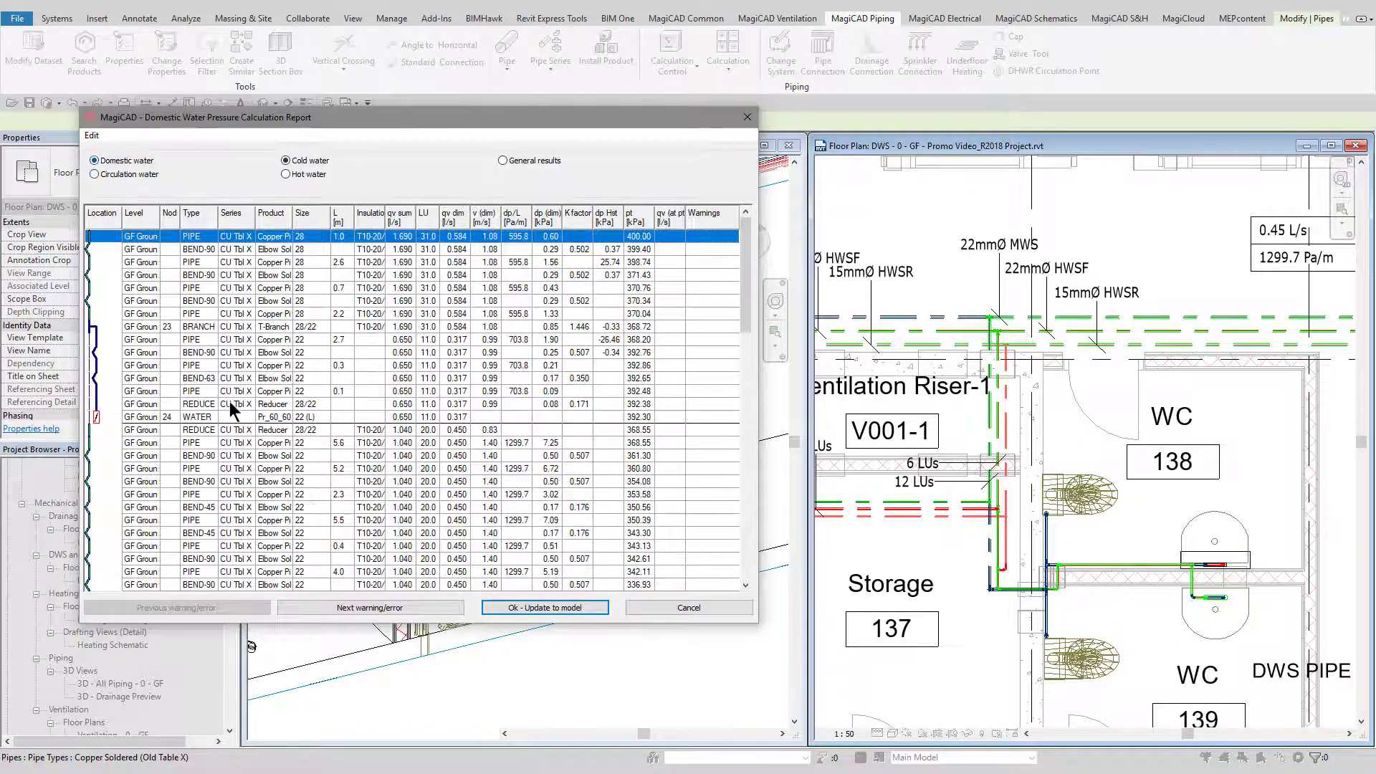
{"action": "scroll", "coordinate": [262, 466], "scroll_direction": "down", "scroll_amount": 3}
{"action": "scroll", "coordinate": [258, 459], "scroll_direction": "down", "scroll_amount": 8}
{"action": "right_click", "coordinate": [166, 351]}
{"action": "left_click", "coordinate": [187, 379]}
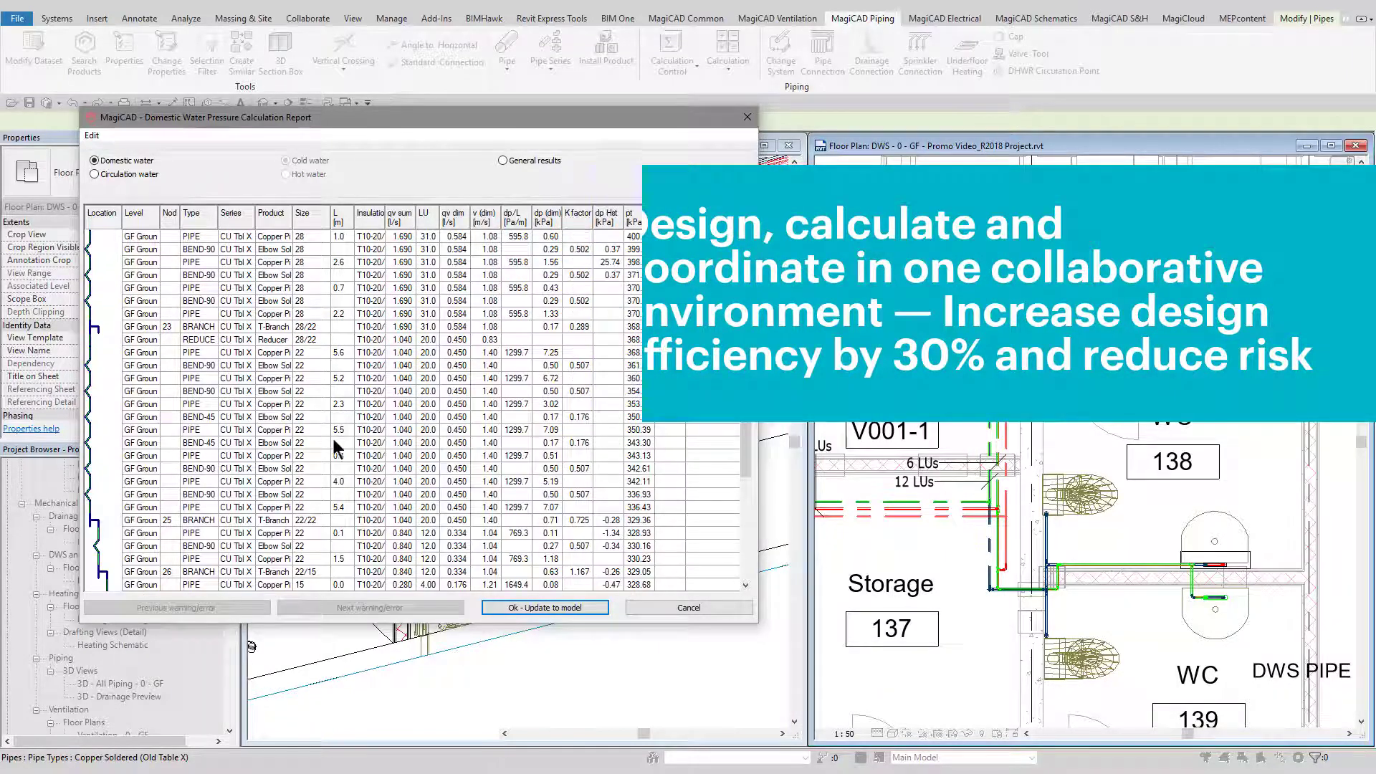
- Apply the domestic water balancing results to the model and clear the pipe selection
{"action": "left_click", "coordinate": [502, 608]}
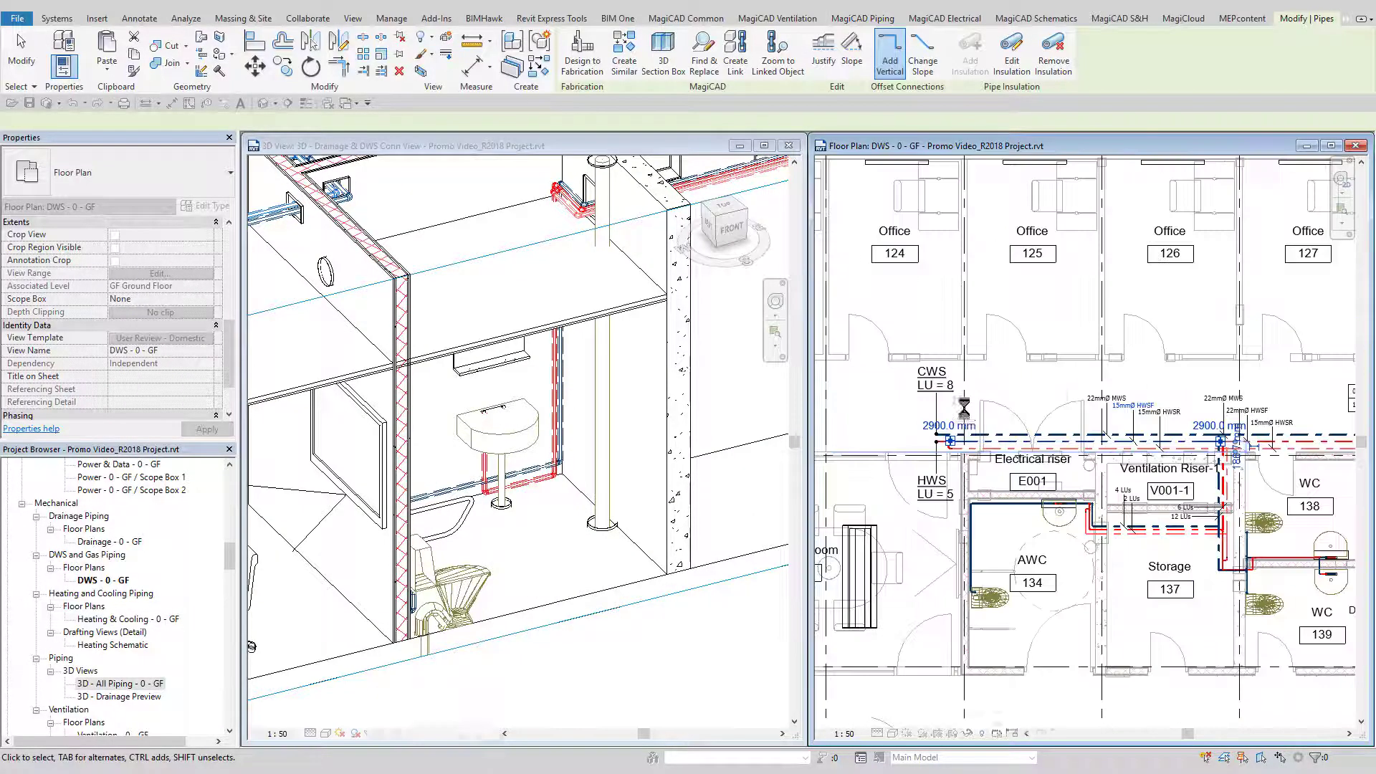
{"action": "key", "text": "Escape"}
{"action": "scroll", "coordinate": [1068, 502], "scroll_direction": "up", "scroll_amount": 3}
{"action": "scroll", "coordinate": [1067, 502], "scroll_direction": "up", "scroll_amount": 2}
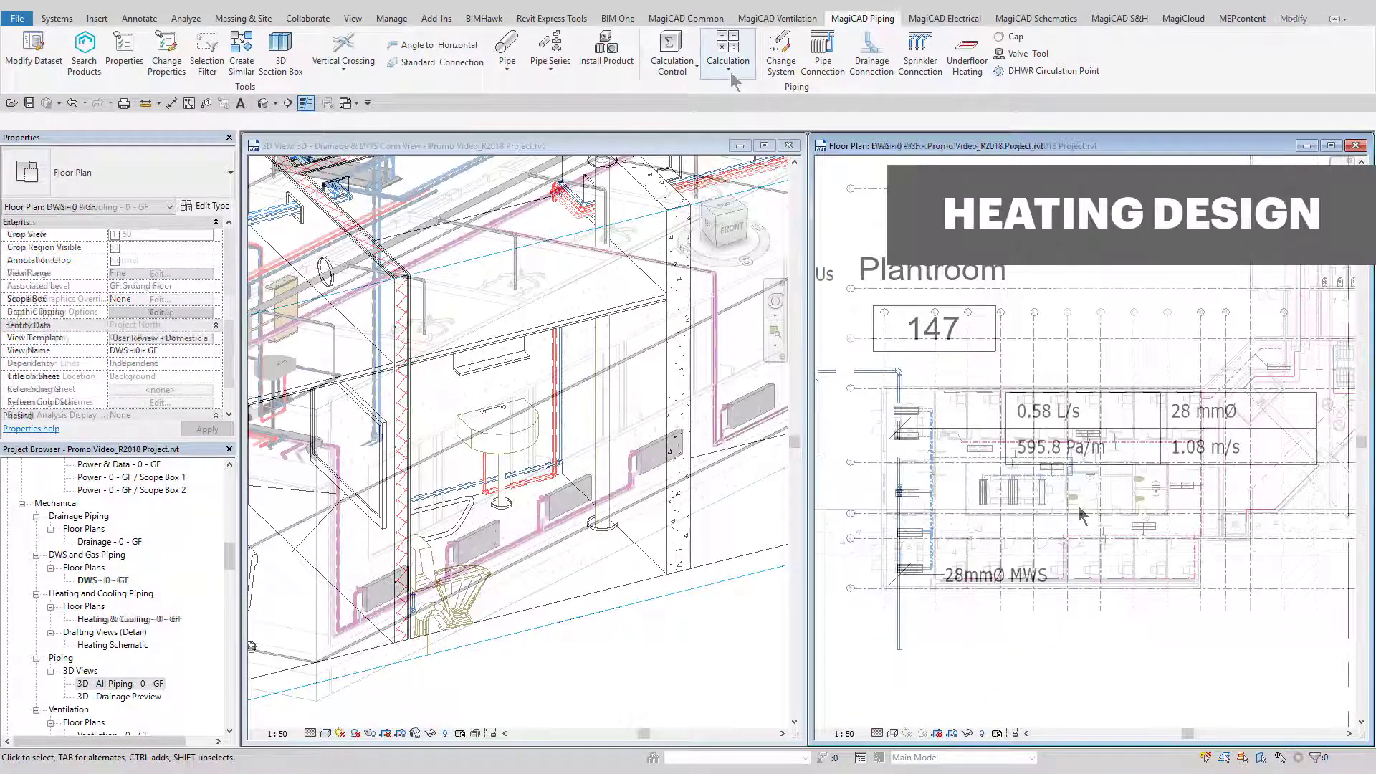
{"action": "left_click", "coordinate": [728, 61]}
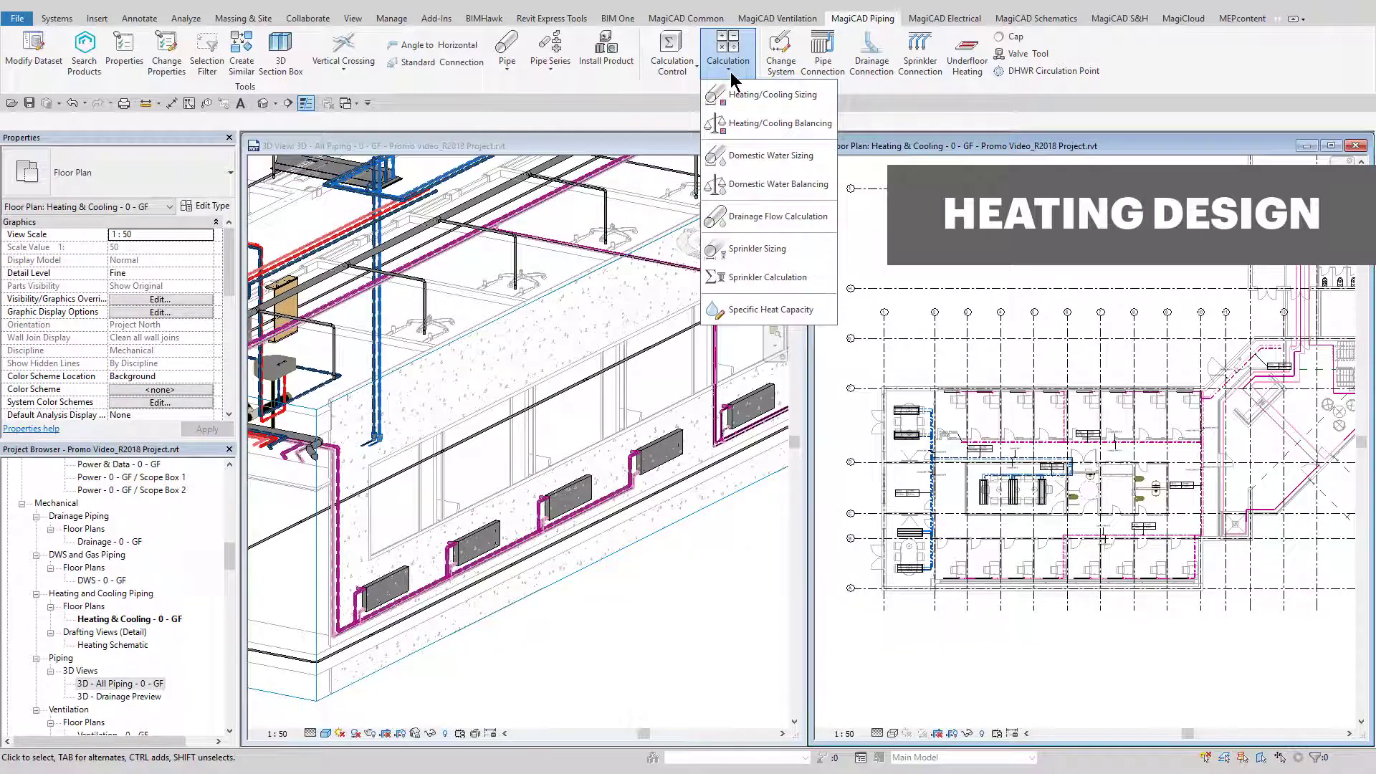
- Size the heating pipe network from a picked pipe and review its return-side results
{"action": "left_click", "coordinate": [745, 109]}
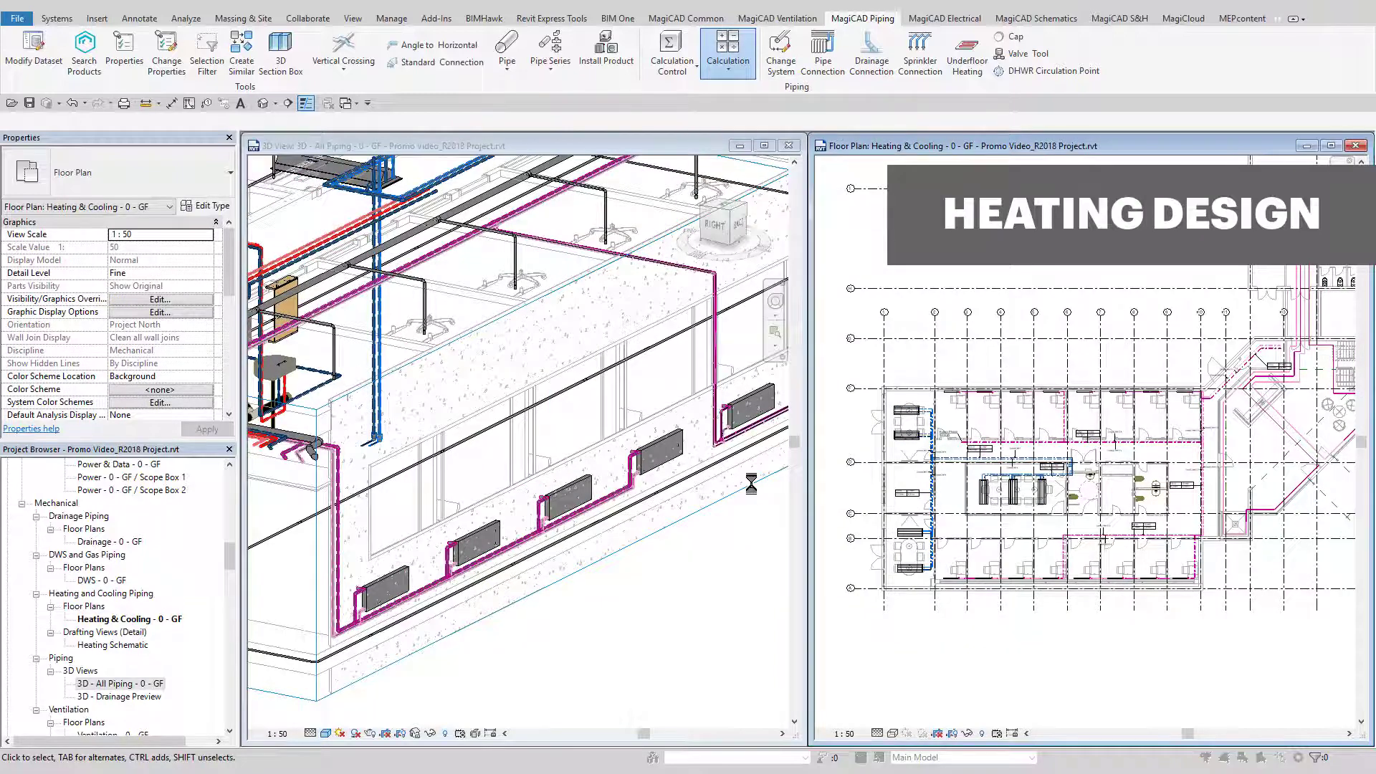
{"action": "left_click", "coordinate": [747, 483]}
{"action": "scroll", "coordinate": [1164, 447], "scroll_direction": "up", "scroll_amount": 5}
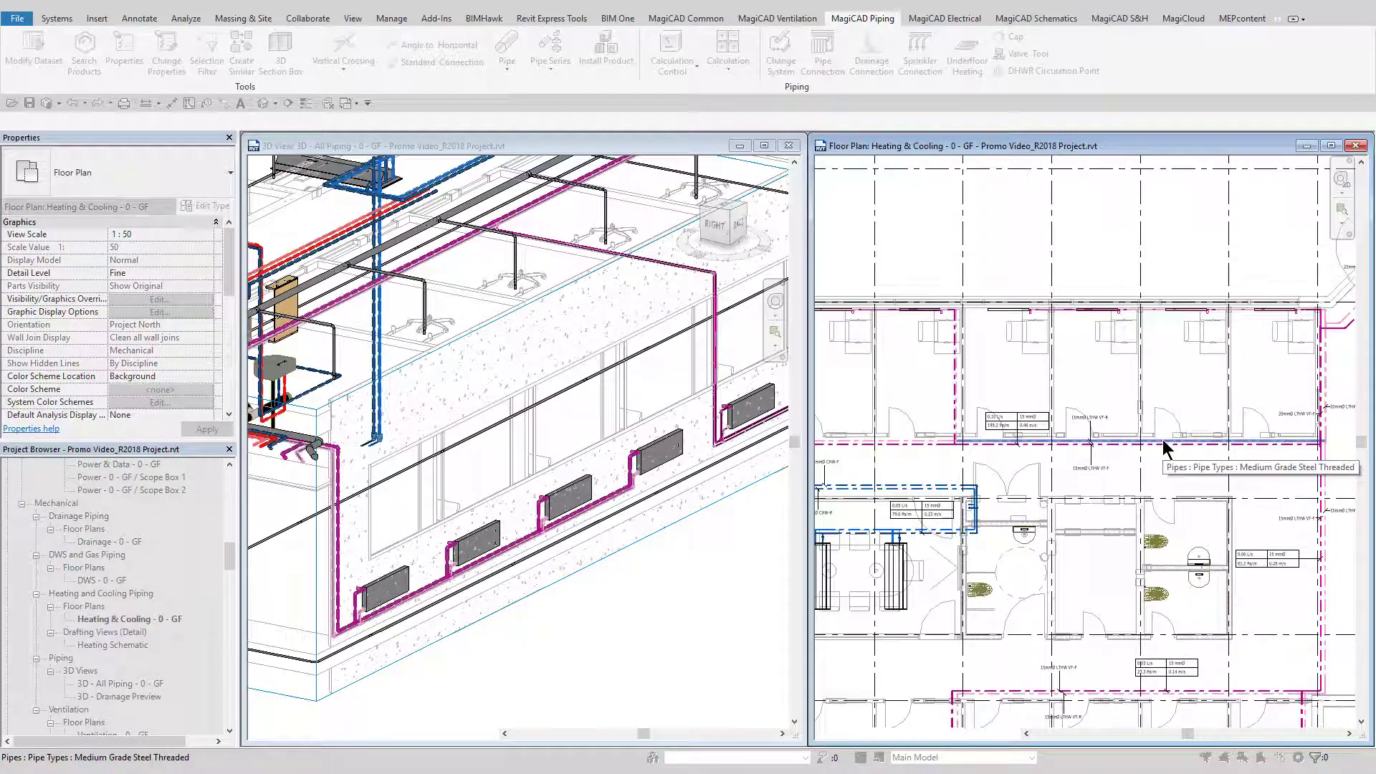
{"action": "left_click", "coordinate": [1165, 444]}
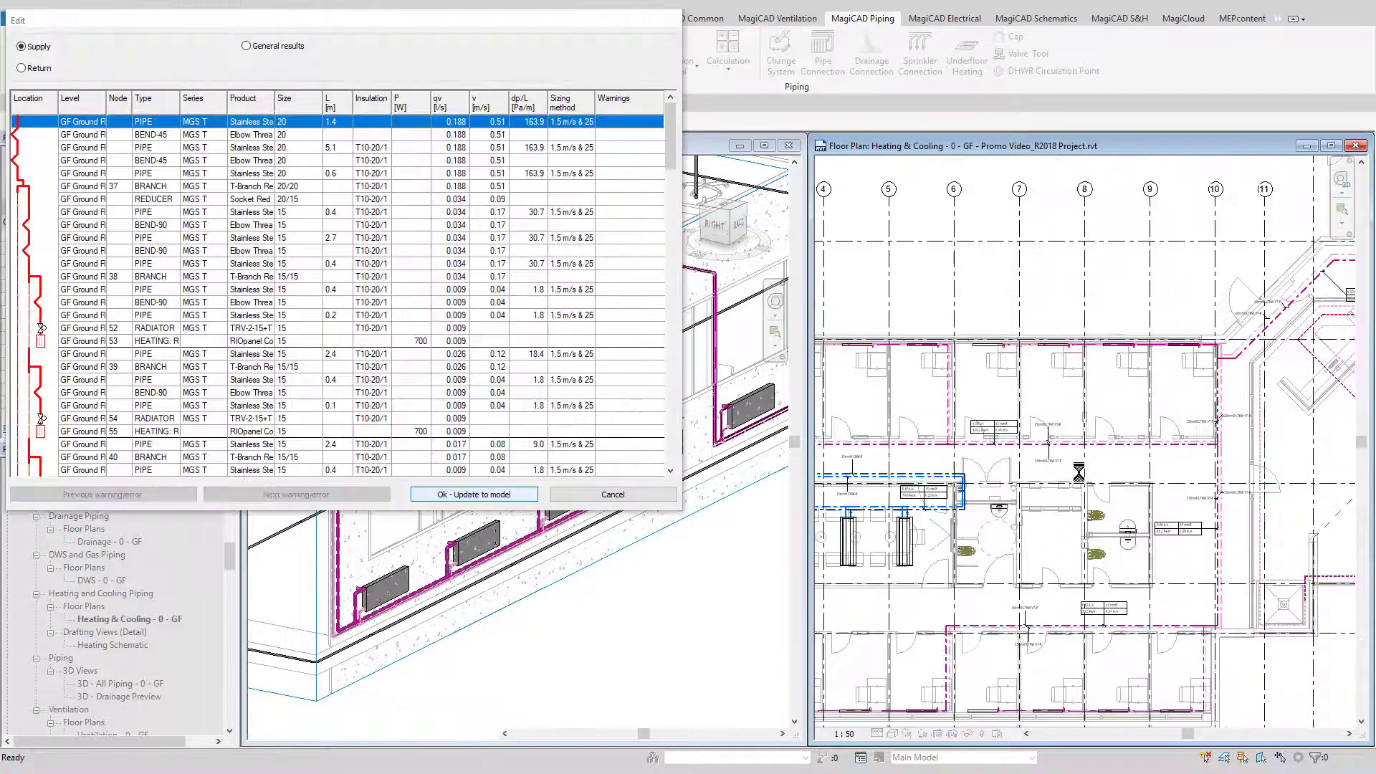
{"action": "left_click", "coordinate": [22, 68]}
{"action": "left_click_drag", "start_coordinate": [174, 16], "coordinate": [331, 100]}
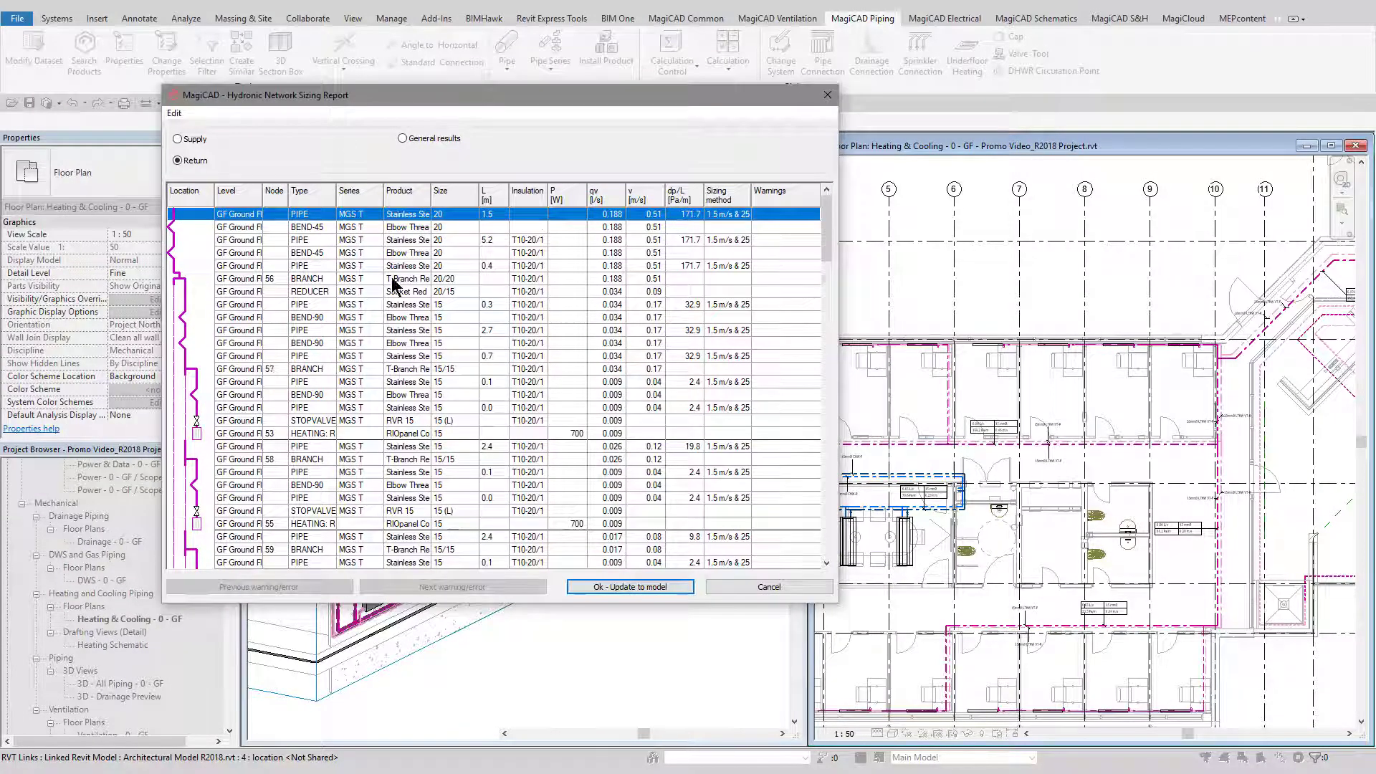
{"action": "scroll", "coordinate": [392, 279], "scroll_direction": "down", "scroll_amount": 6}
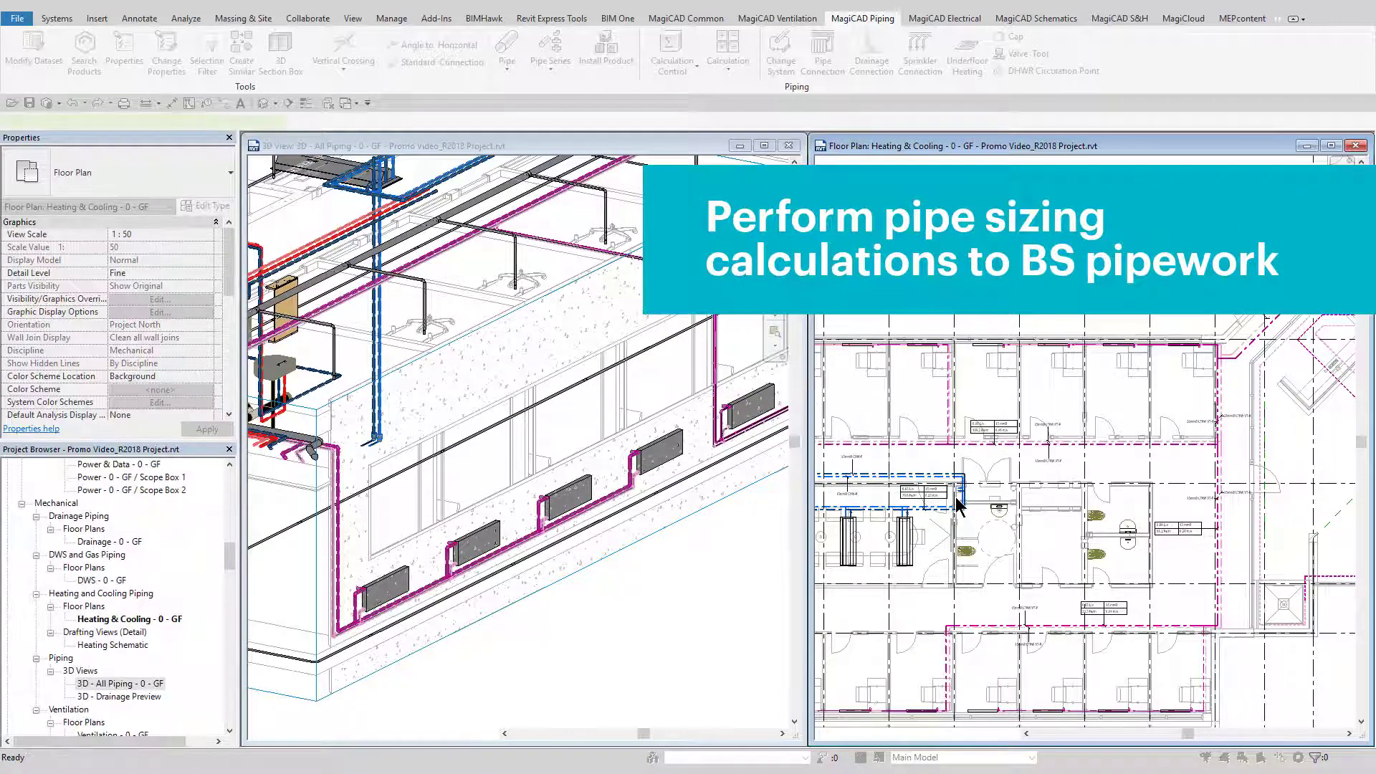
- Select a heating pipe and run Heating/Cooling Balancing with the default options
{"action": "left_click", "coordinate": [947, 442]}
{"action": "left_click", "coordinate": [862, 19]}
{"action": "left_click", "coordinate": [728, 63]}
{"action": "left_click", "coordinate": [727, 125]}
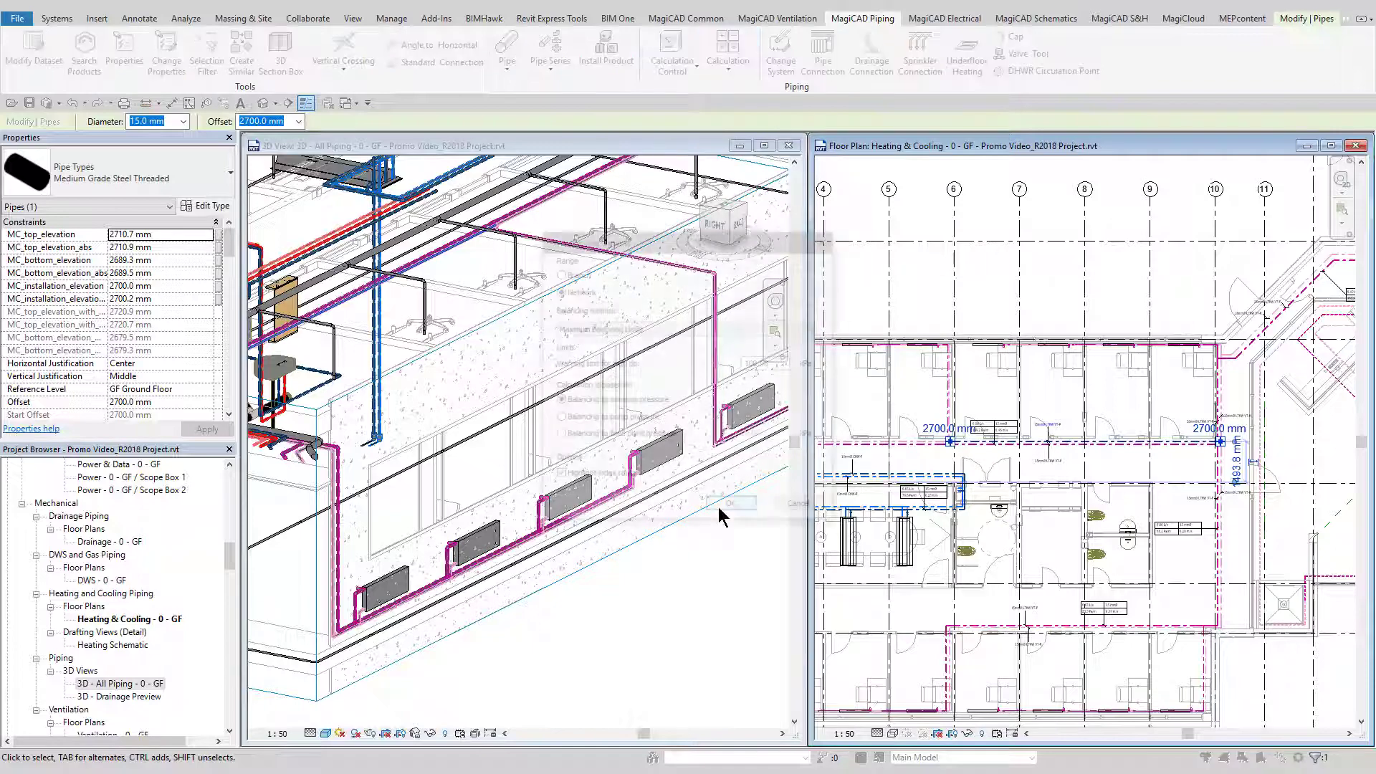
{"action": "left_click", "coordinate": [724, 508]}
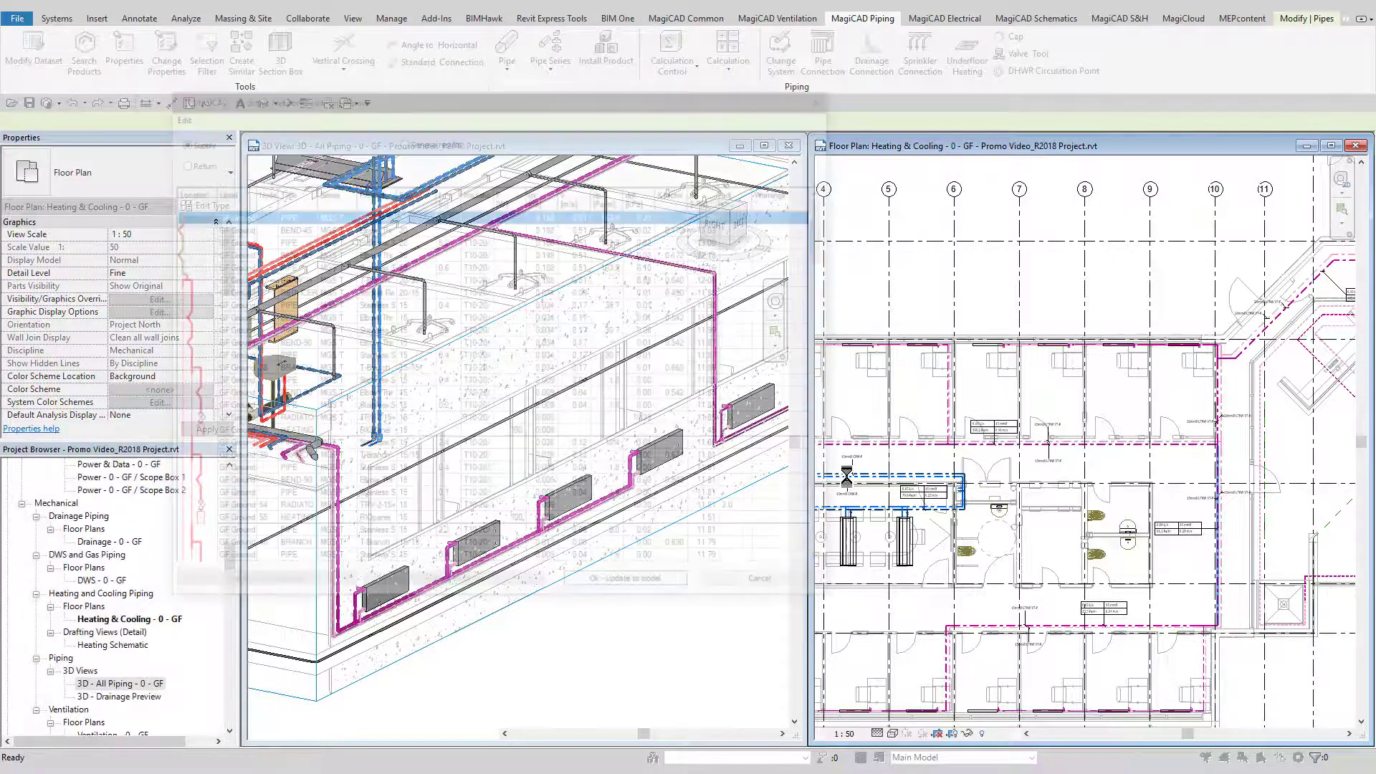
- Review the return-side rows of the Hydronic Network Balancing Report and update the heating model
{"action": "scroll", "coordinate": [852, 485], "scroll_direction": "up", "scroll_amount": 6}
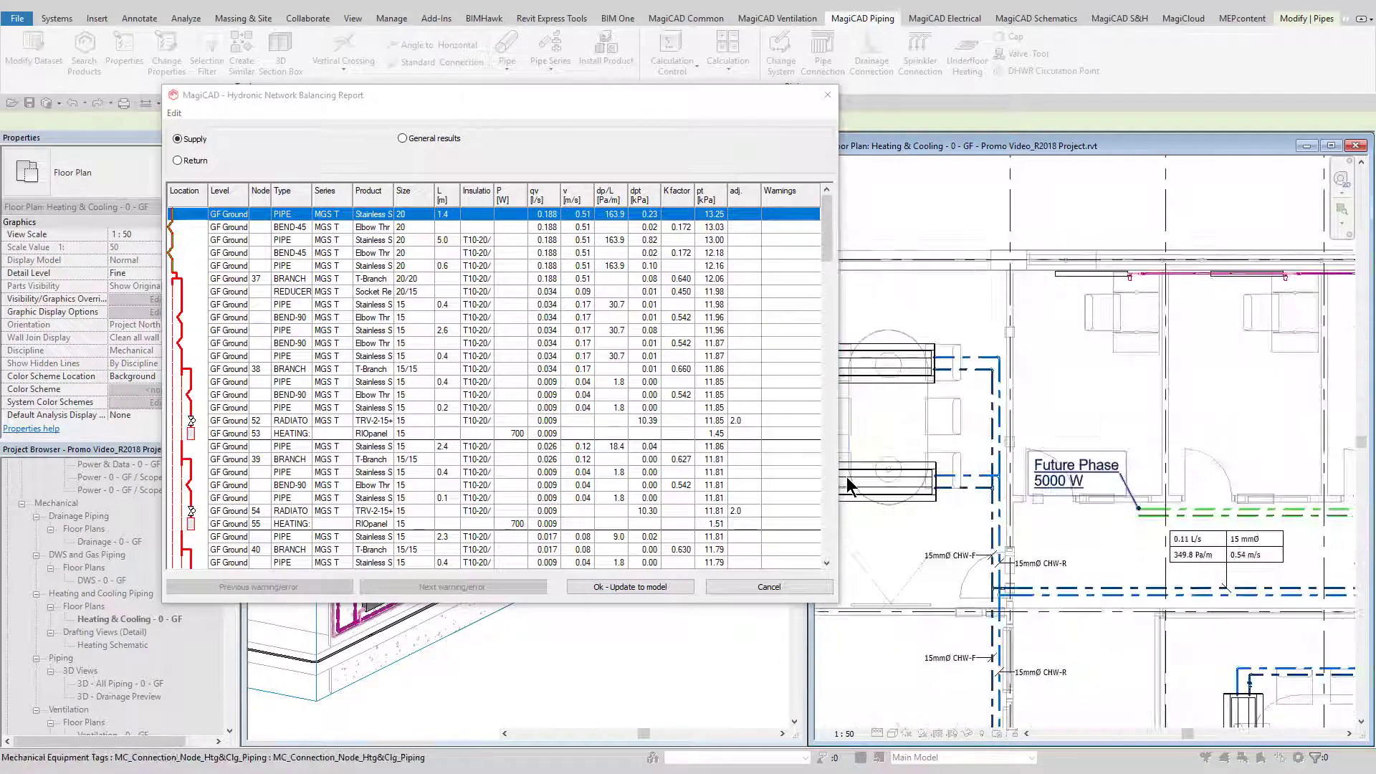
{"action": "scroll", "coordinate": [846, 476], "scroll_direction": "down", "scroll_amount": 5}
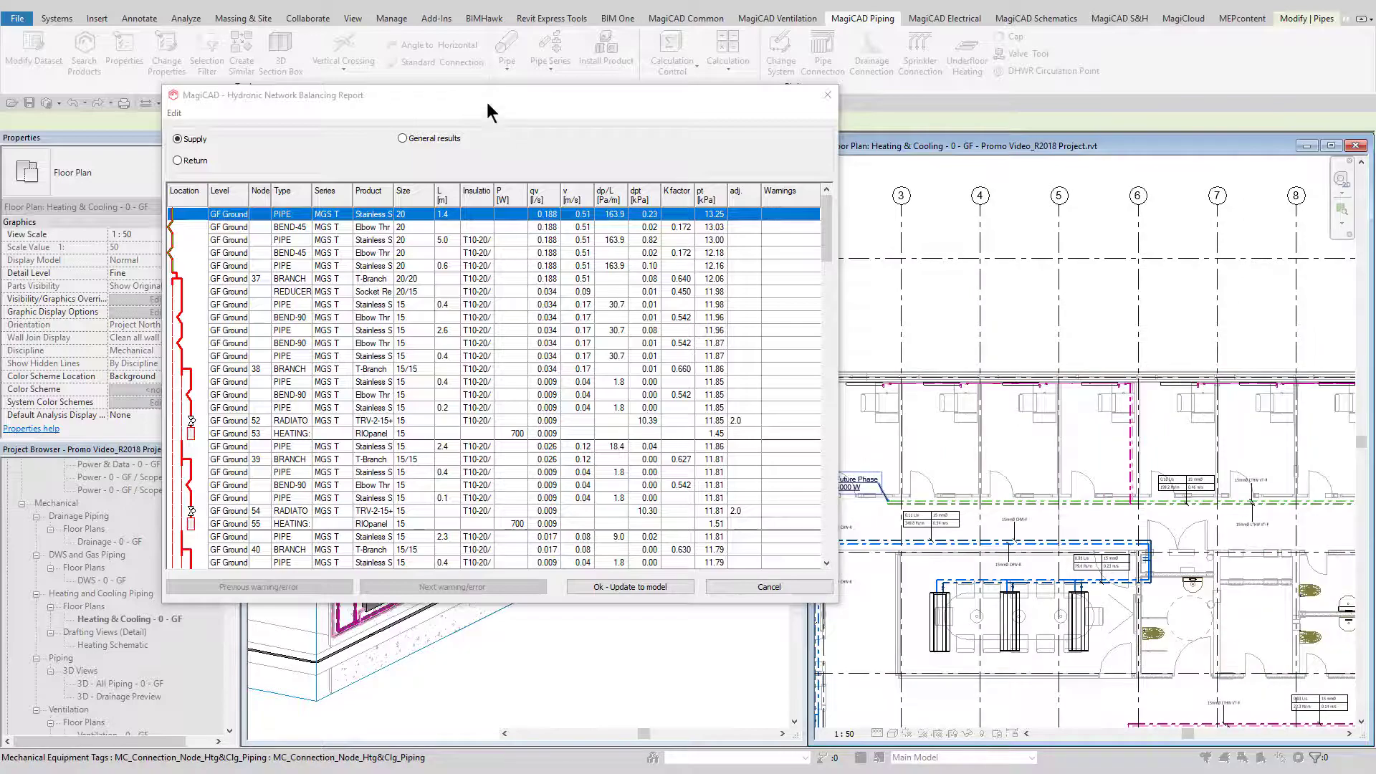
{"action": "left_click_drag", "start_coordinate": [495, 110], "coordinate": [932, 208]}
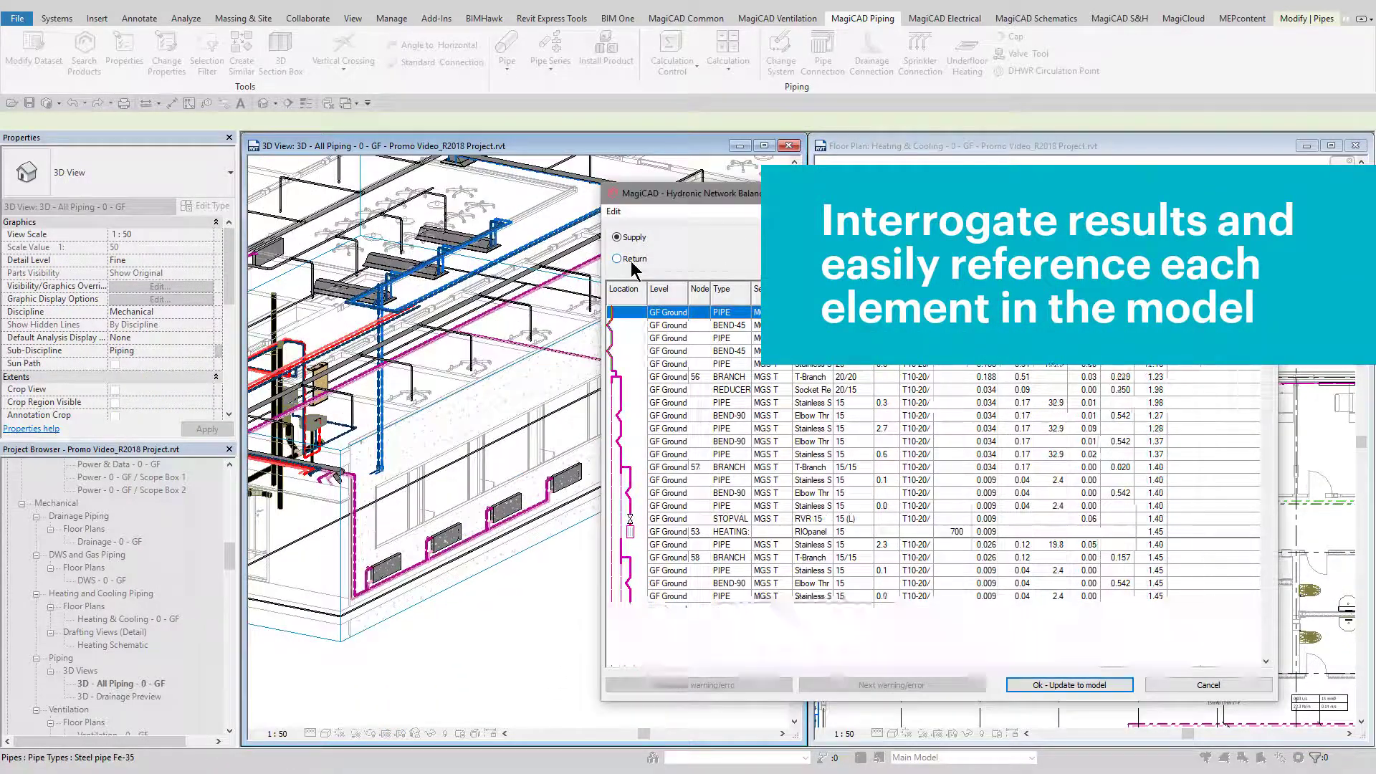
{"action": "left_click", "coordinate": [618, 258]}
{"action": "scroll", "coordinate": [733, 521], "scroll_direction": "down", "scroll_amount": 15}
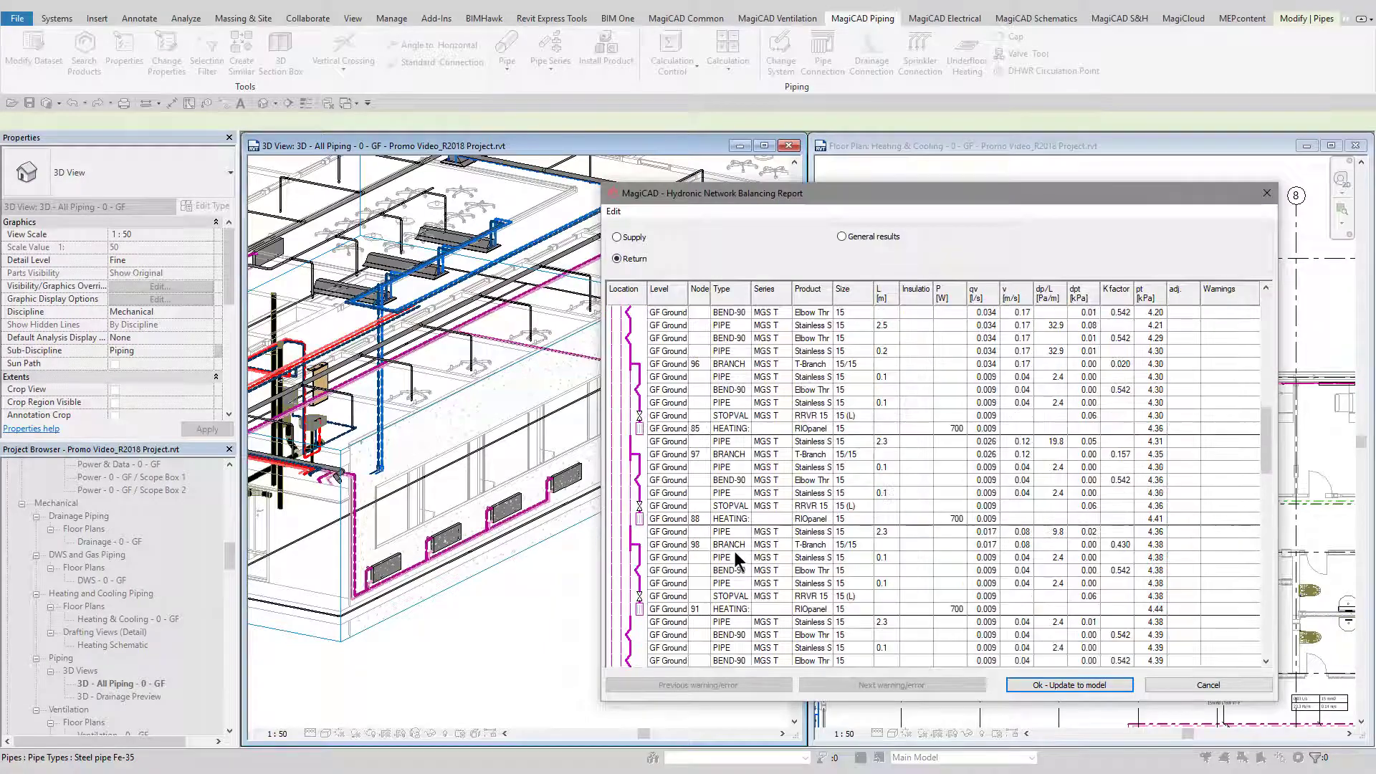
{"action": "scroll", "coordinate": [738, 573], "scroll_direction": "up", "scroll_amount": 4}
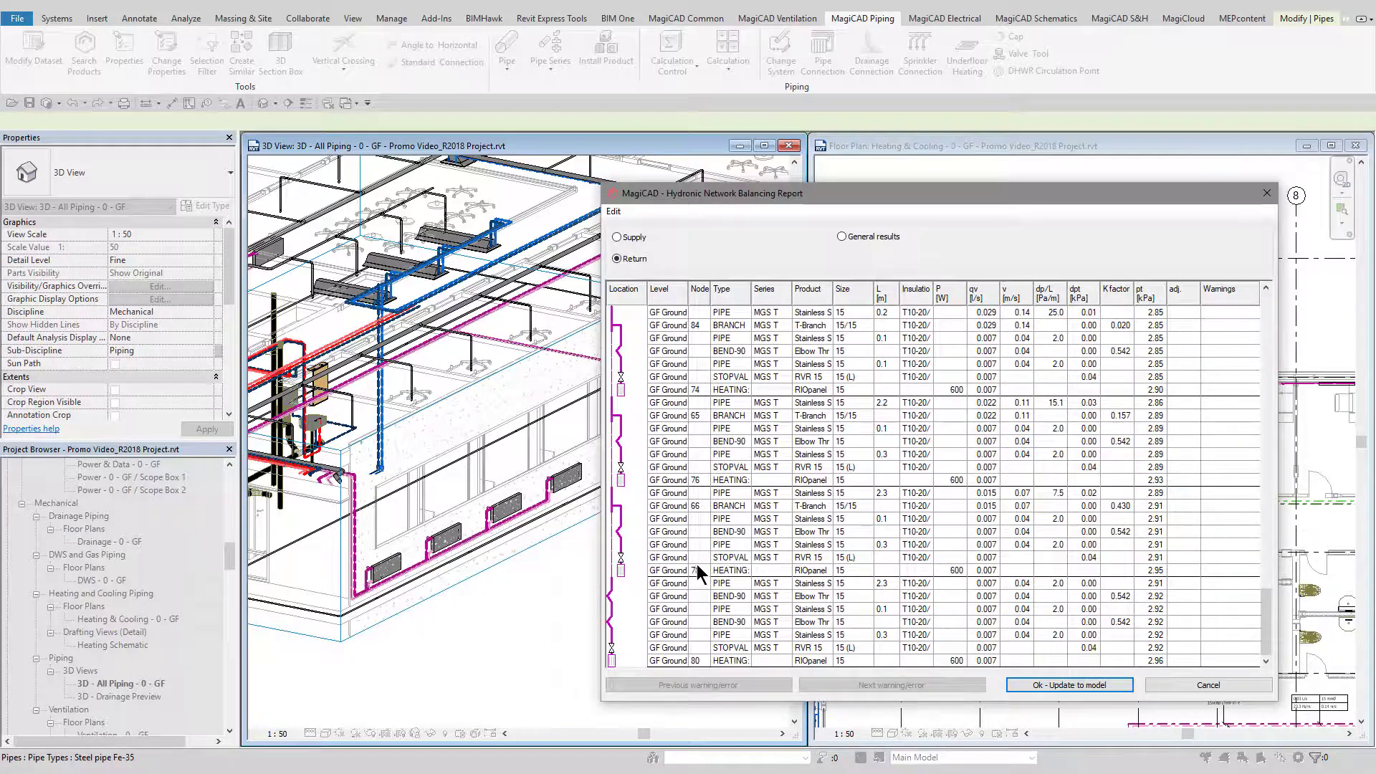
{"action": "scroll", "coordinate": [697, 564], "scroll_direction": "up", "scroll_amount": 10}
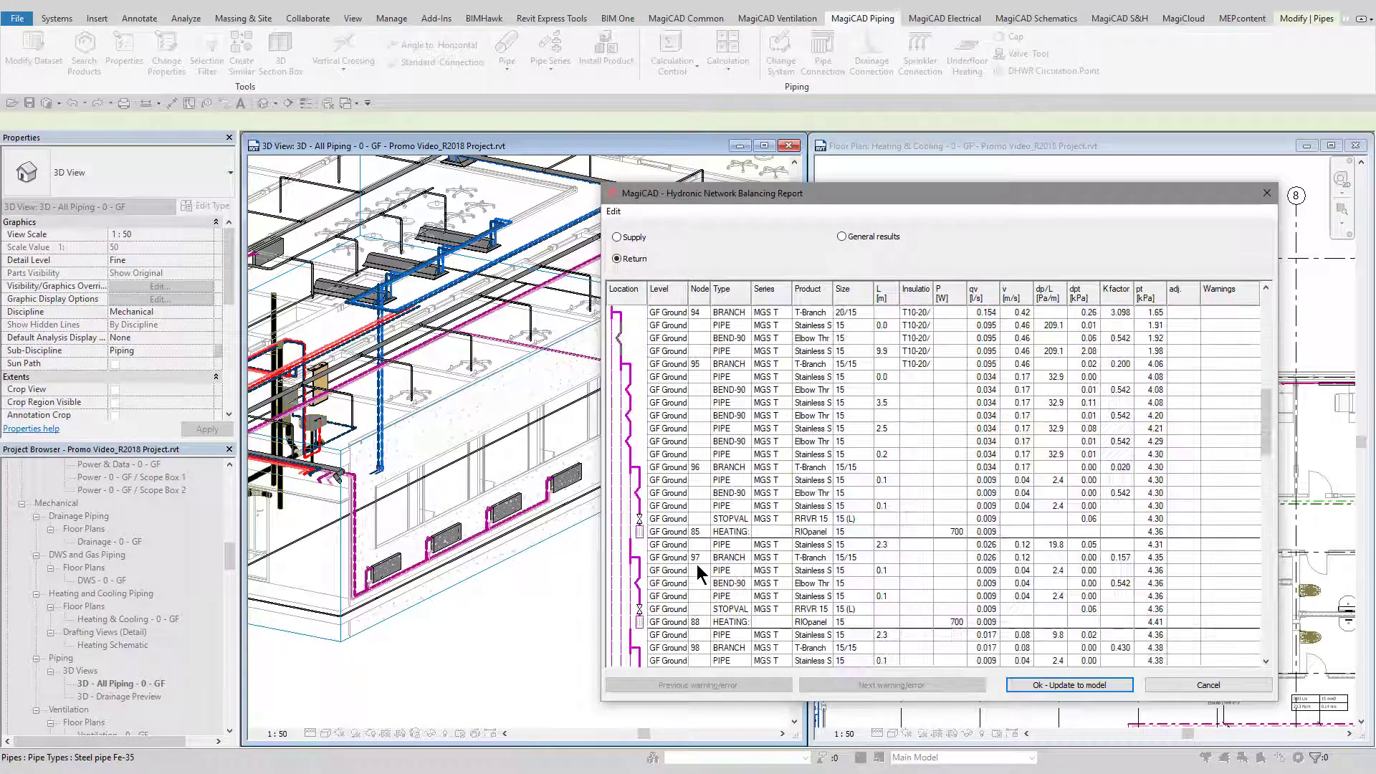
{"action": "left_click", "coordinate": [1030, 685]}
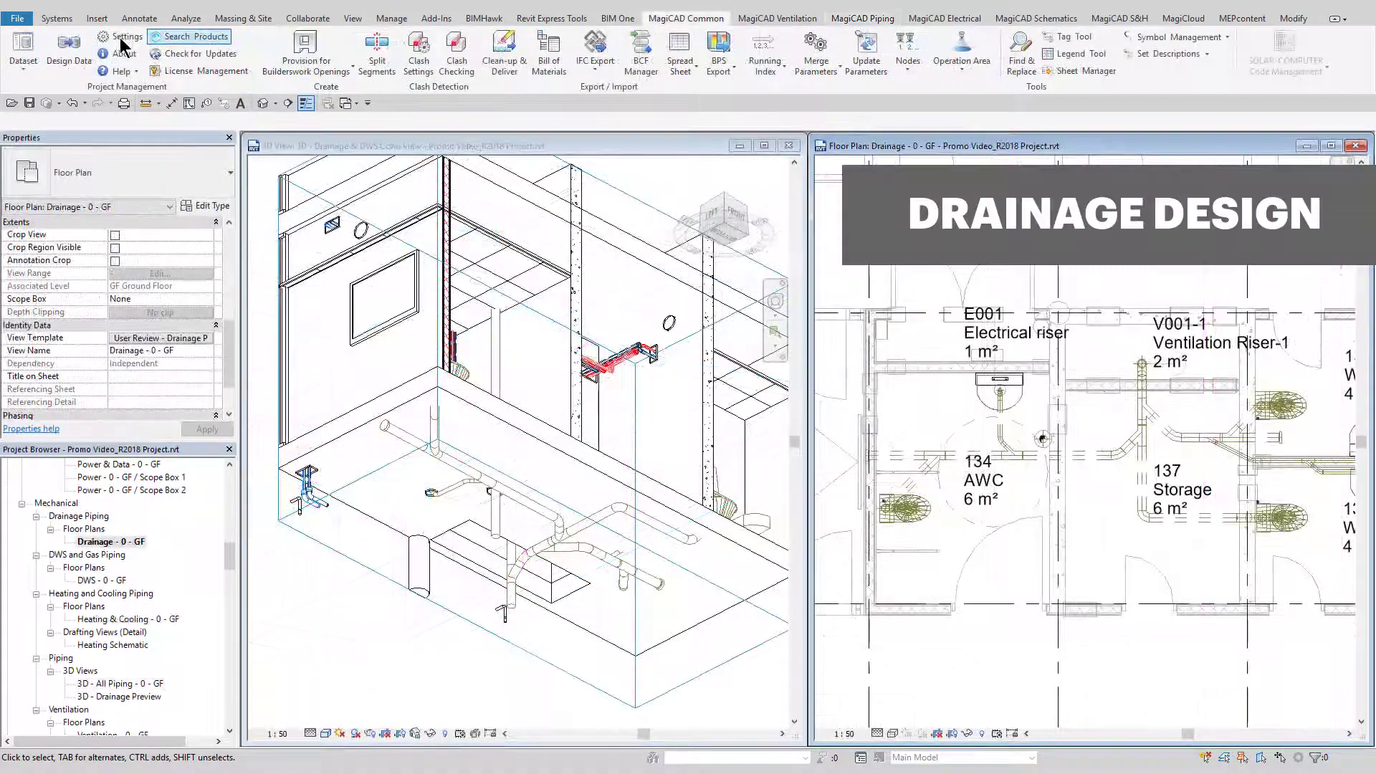
- Set the project drainage flow method to EN 12056 System III in MagiCAD settings
{"action": "left_click", "coordinate": [126, 40]}
{"action": "left_click", "coordinate": [679, 180]}
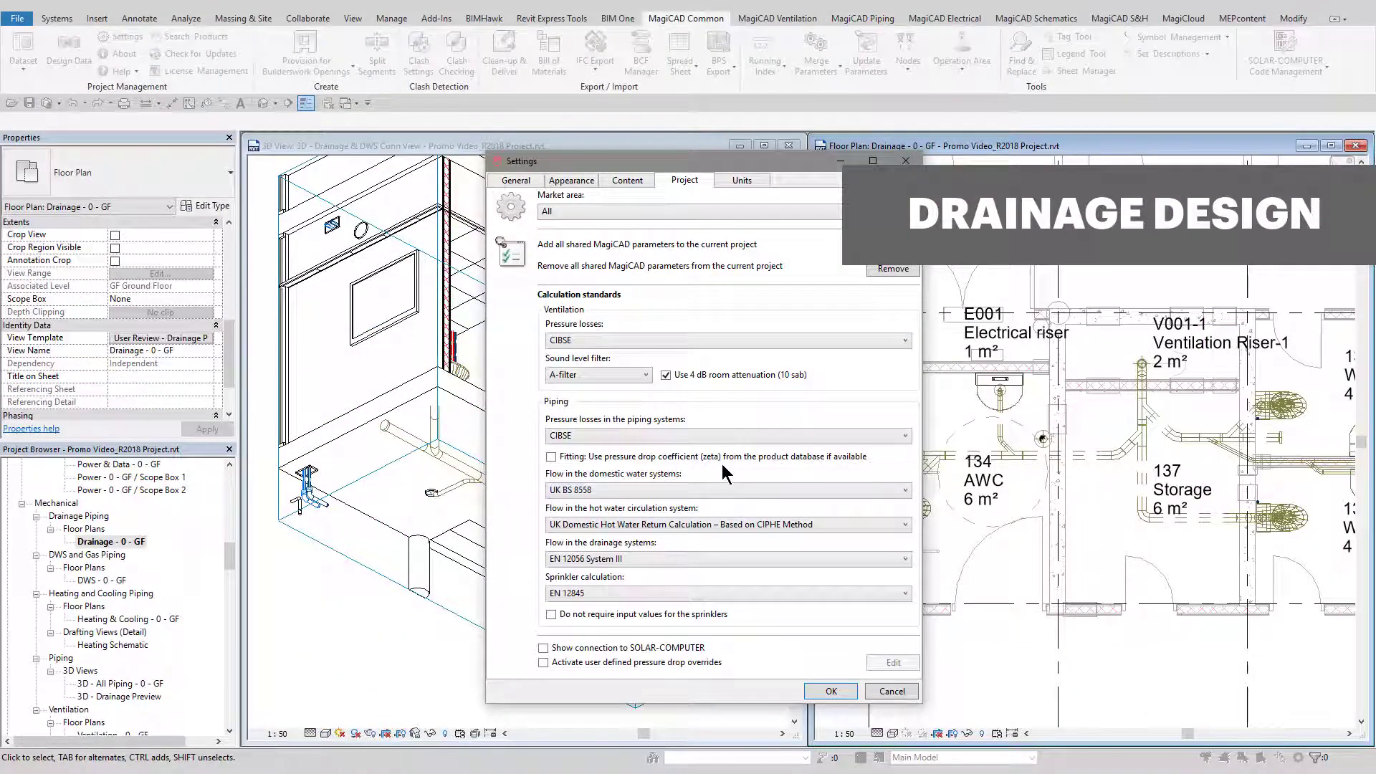
{"action": "left_click", "coordinate": [711, 558]}
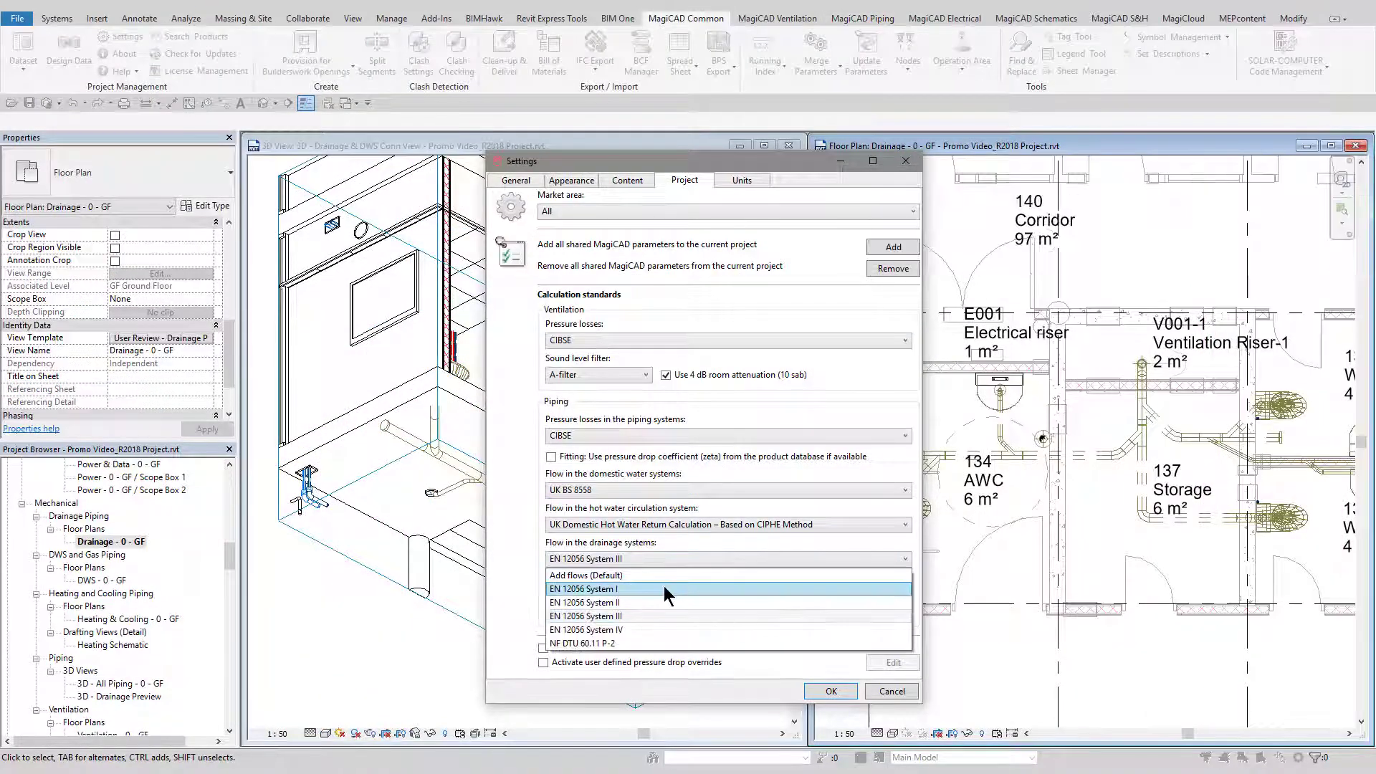
{"action": "left_click", "coordinate": [625, 610]}
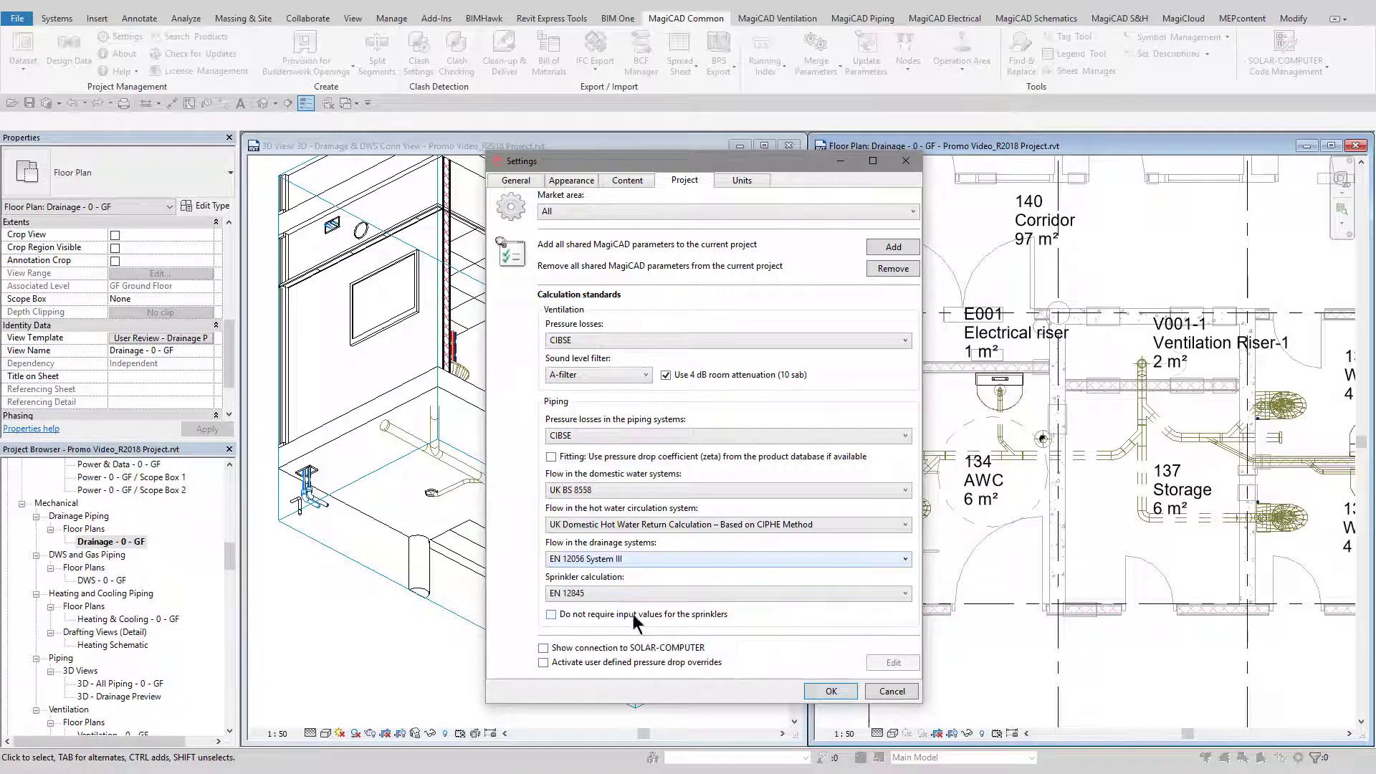
{"action": "left_click", "coordinate": [819, 692]}
- Run the drainage flow calculation on the picked network and apply the results to the model
{"action": "left_click", "coordinate": [863, 19]}
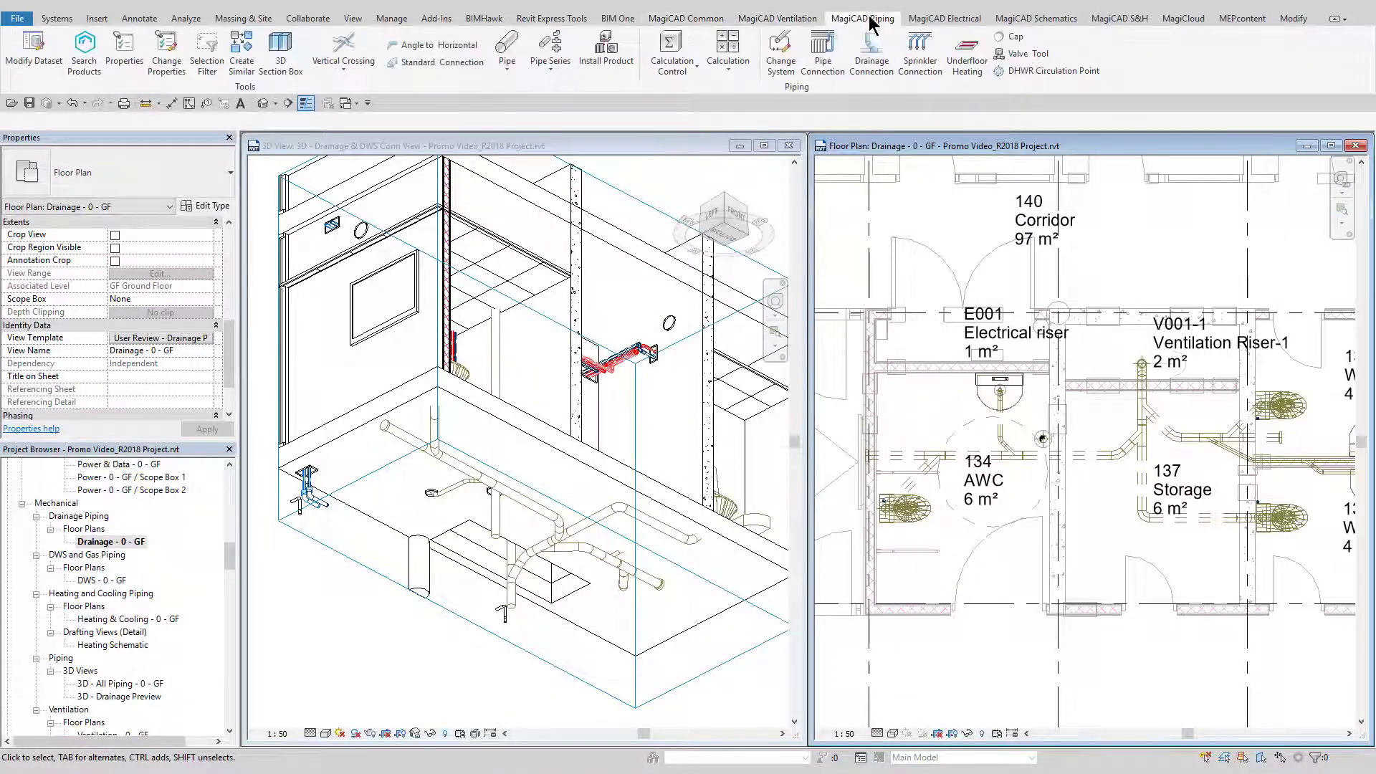
{"action": "left_click", "coordinate": [723, 58]}
{"action": "left_click", "coordinate": [758, 216]}
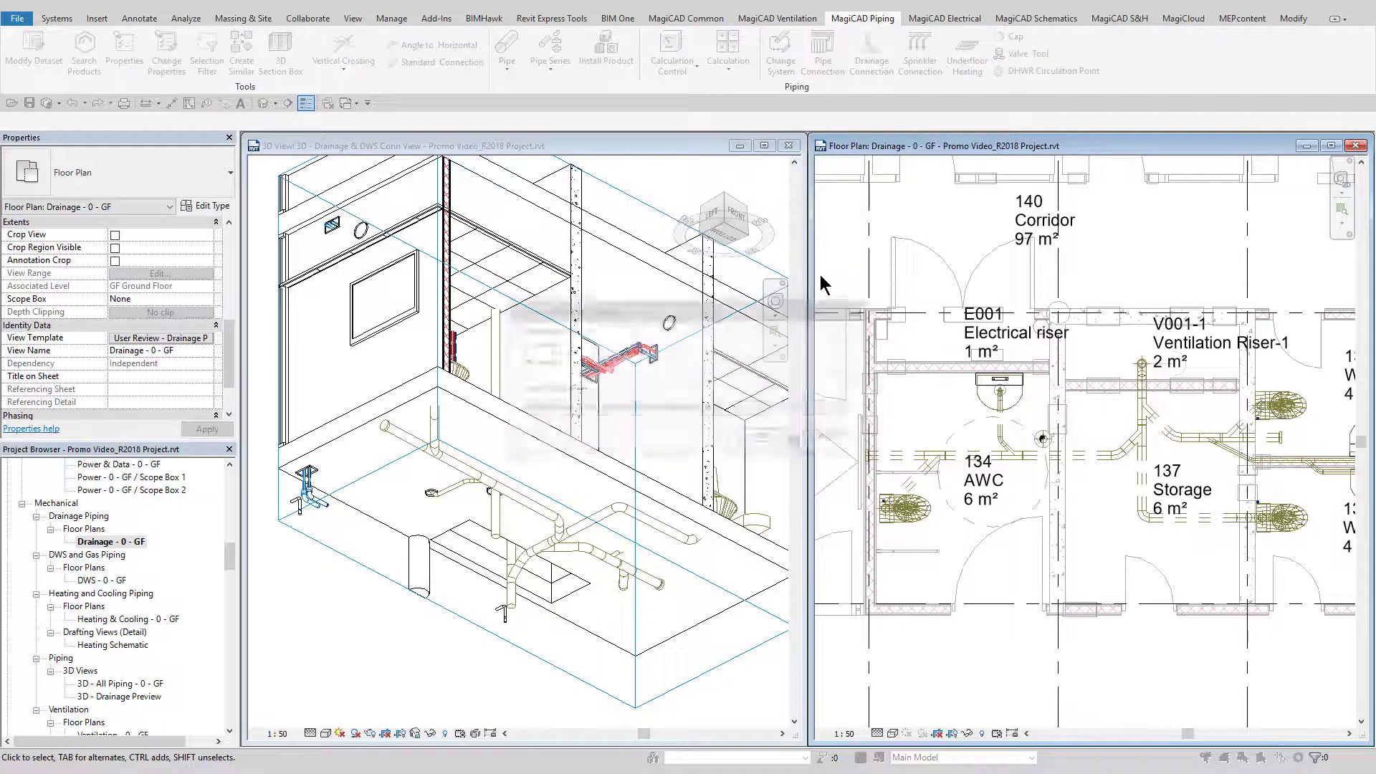
{"action": "left_click", "coordinate": [767, 439]}
{"action": "left_click", "coordinate": [1137, 439]}
{"action": "scroll", "coordinate": [1137, 443], "scroll_direction": "down", "scroll_amount": 6}
{"action": "middle_click_drag", "start_coordinate": [1148, 448], "coordinate": [1301, 444]}
{"action": "left_click_drag", "start_coordinate": [484, 116], "coordinate": [803, 210]}
{"action": "mouse_move", "coordinate": [1090, 290]}
{"action": "left_mouse_down"}
{"action": "mouse_move", "coordinate": [1096, 516]}
{"action": "mouse_move", "coordinate": [1109, 434]}
{"action": "mouse_move", "coordinate": [1095, 307]}
{"action": "left_mouse_up"}
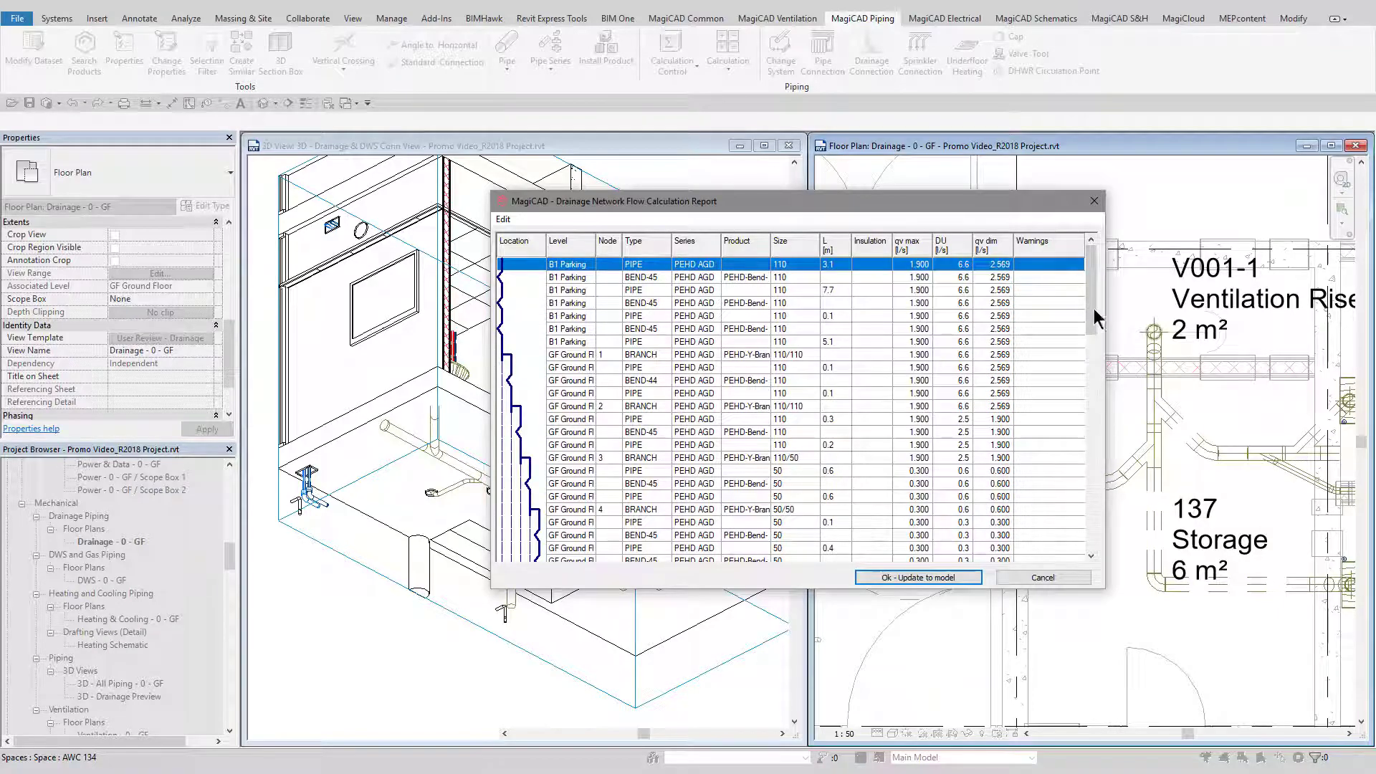
{"action": "left_click", "coordinate": [918, 577]}
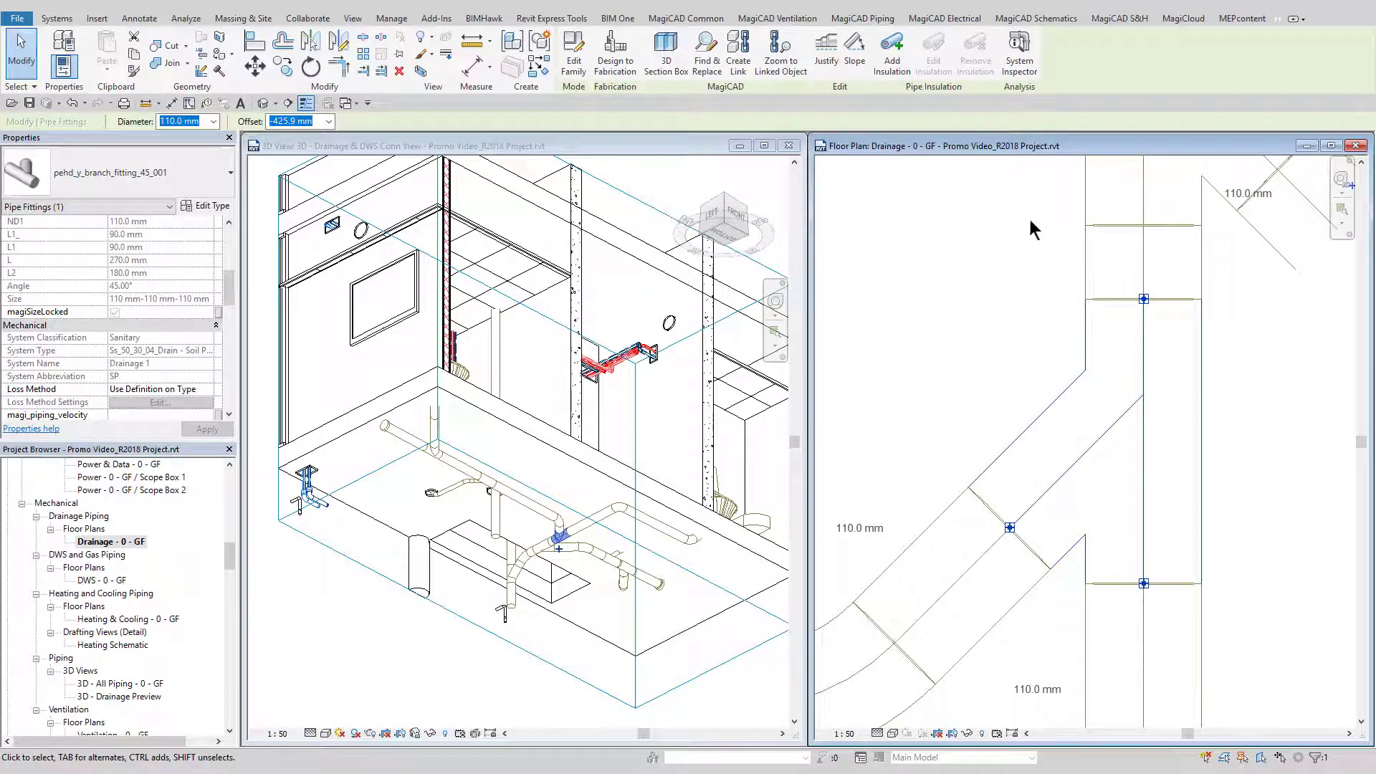
- Tag the drainage pipes with their discharge units: 2.2, 1.9, 2.5 and 6.6 DUs
{"action": "left_click", "coordinate": [206, 104]}
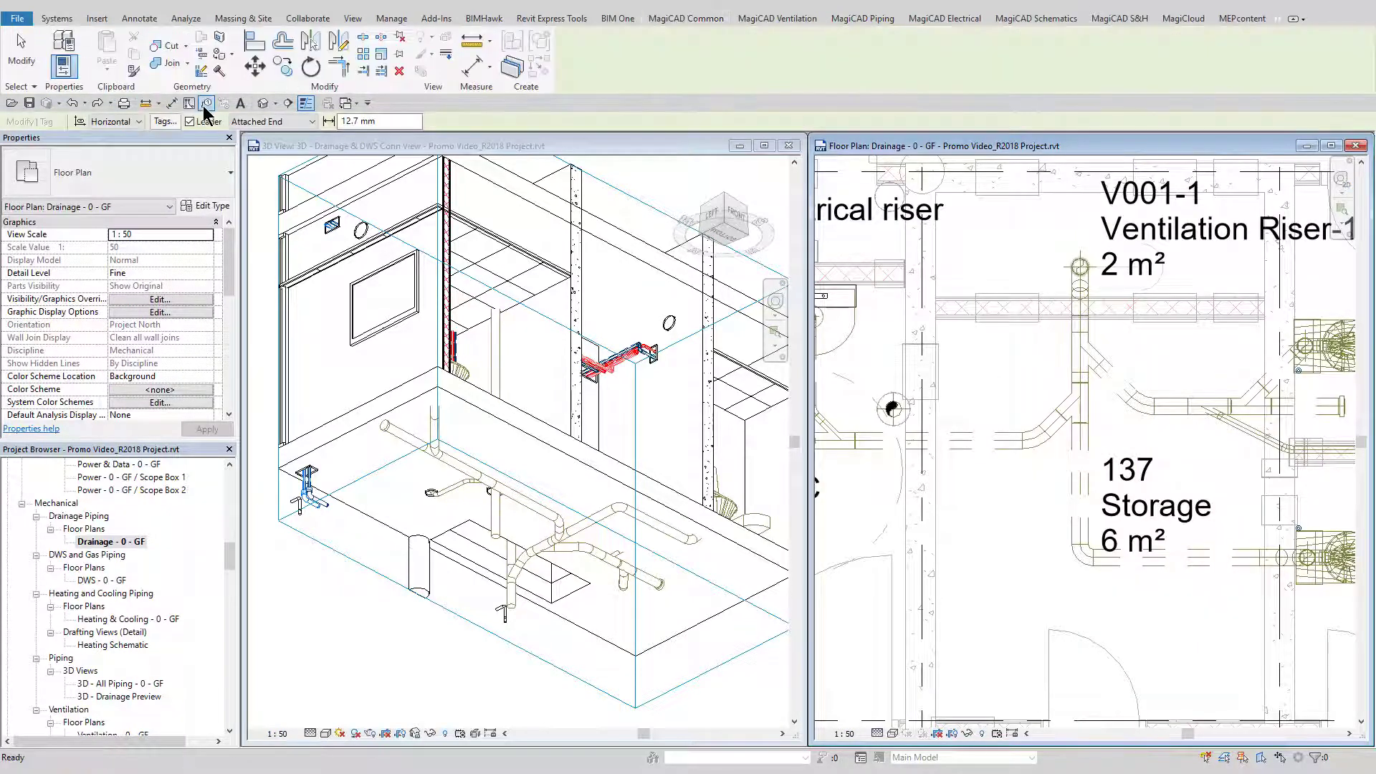
{"action": "left_click", "coordinate": [969, 450]}
{"action": "left_click", "coordinate": [1181, 565]}
{"action": "left_click", "coordinate": [1176, 403]}
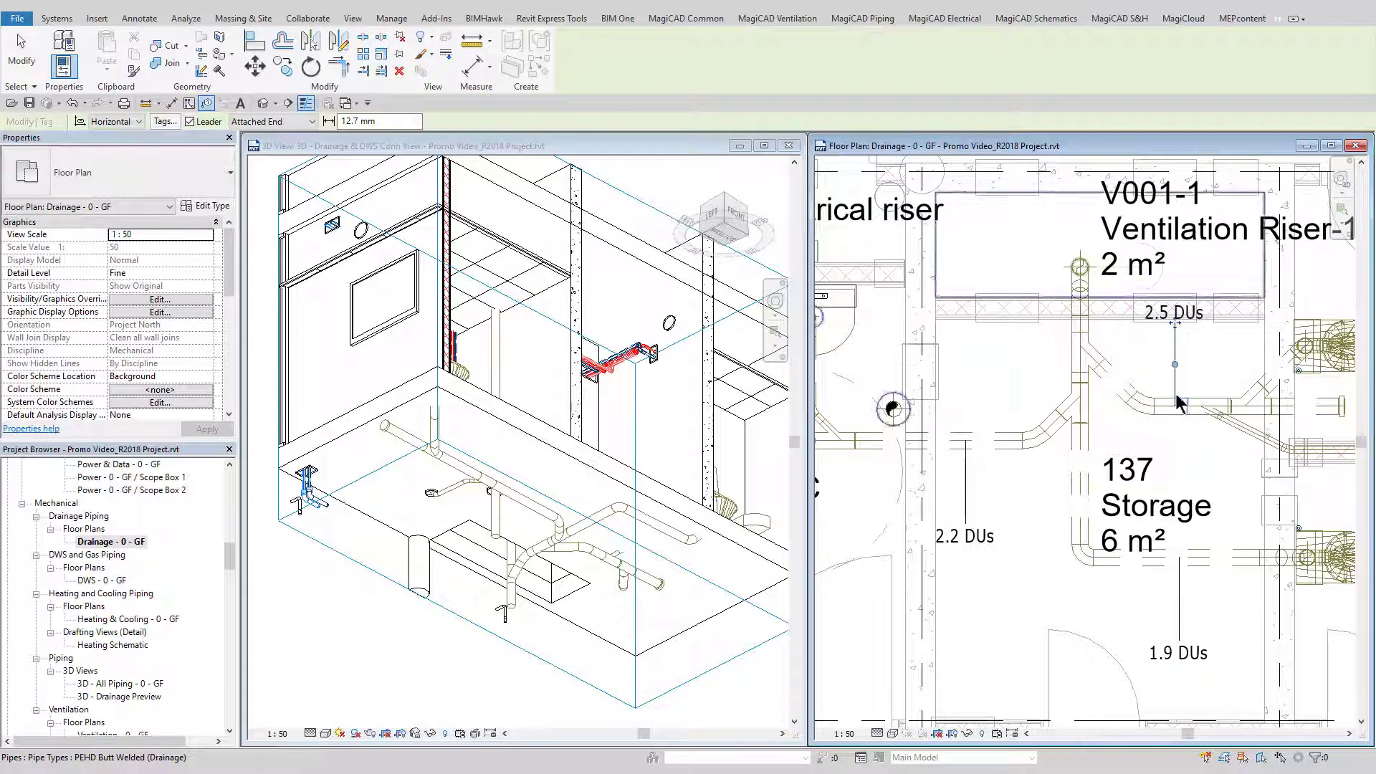
{"action": "left_click", "coordinate": [1069, 325]}
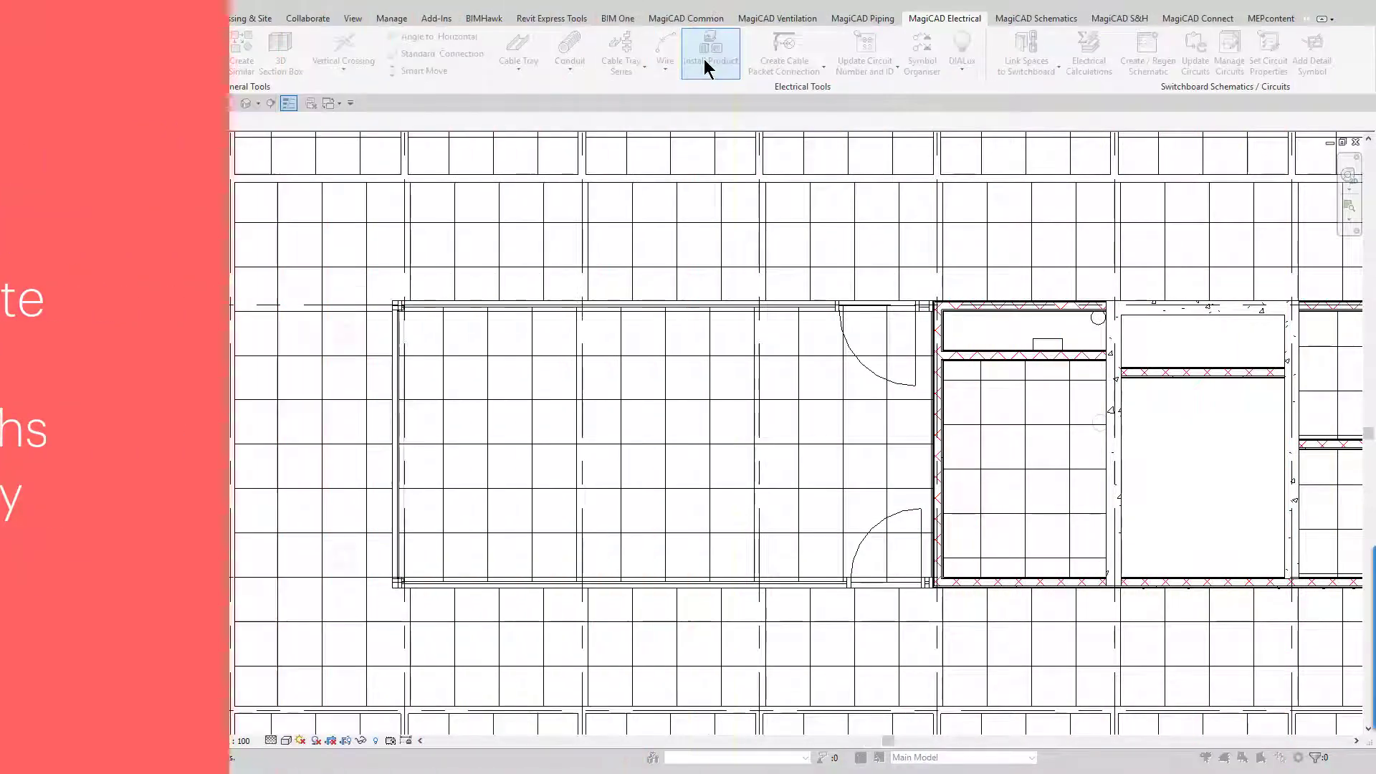
- Array FXXDD-1 lights in the ceiling grid from three picked points, finishing with two columns
{"action": "left_click", "coordinate": [703, 59]}
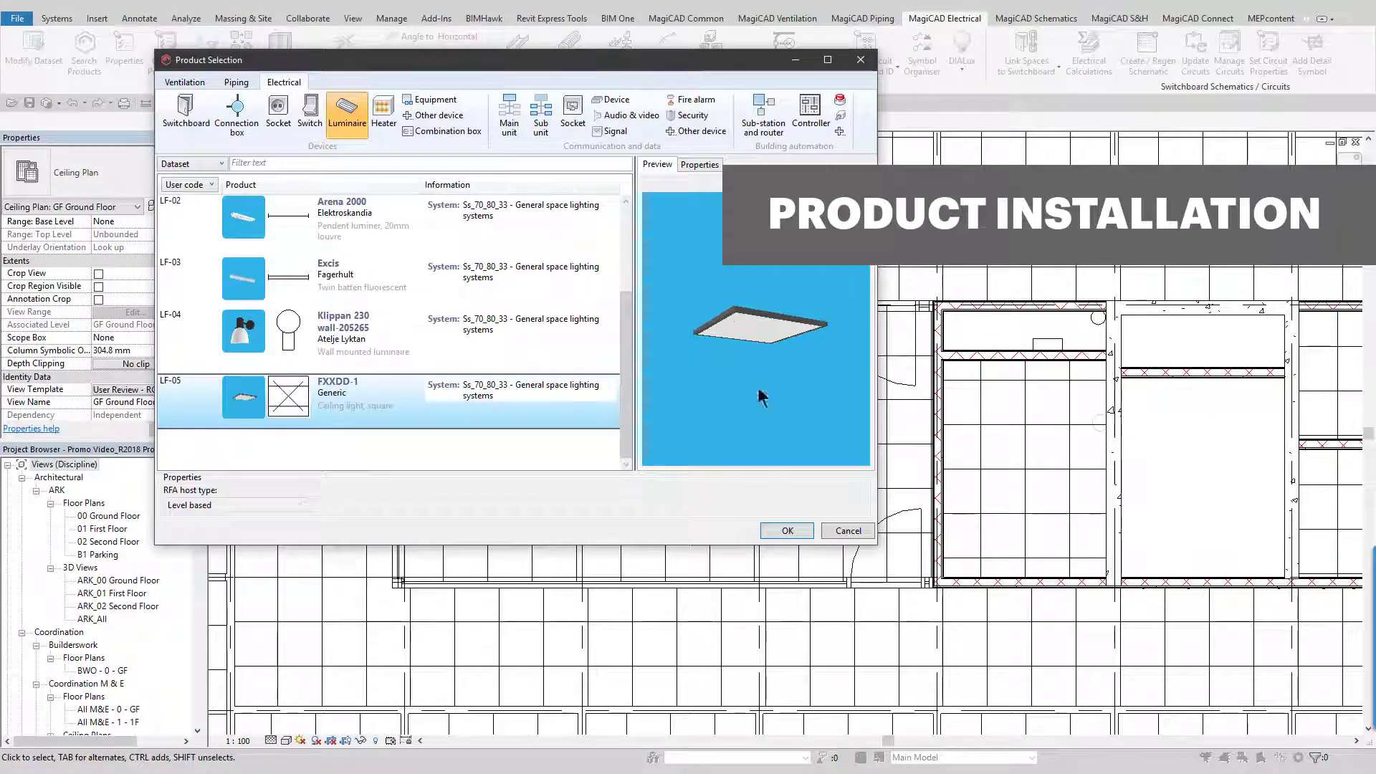
{"action": "left_click", "coordinate": [786, 531]}
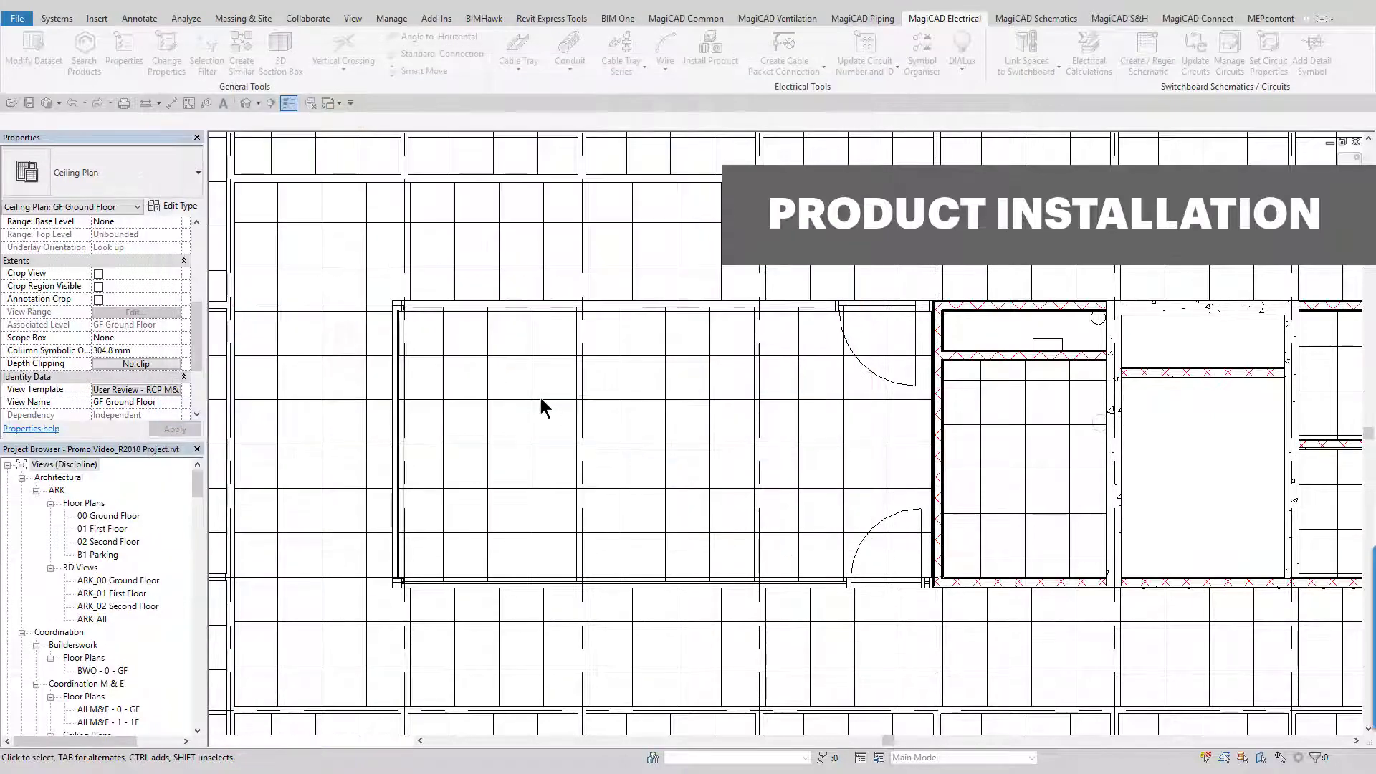
{"action": "left_click", "coordinate": [419, 186]}
{"action": "left_click", "coordinate": [436, 313]}
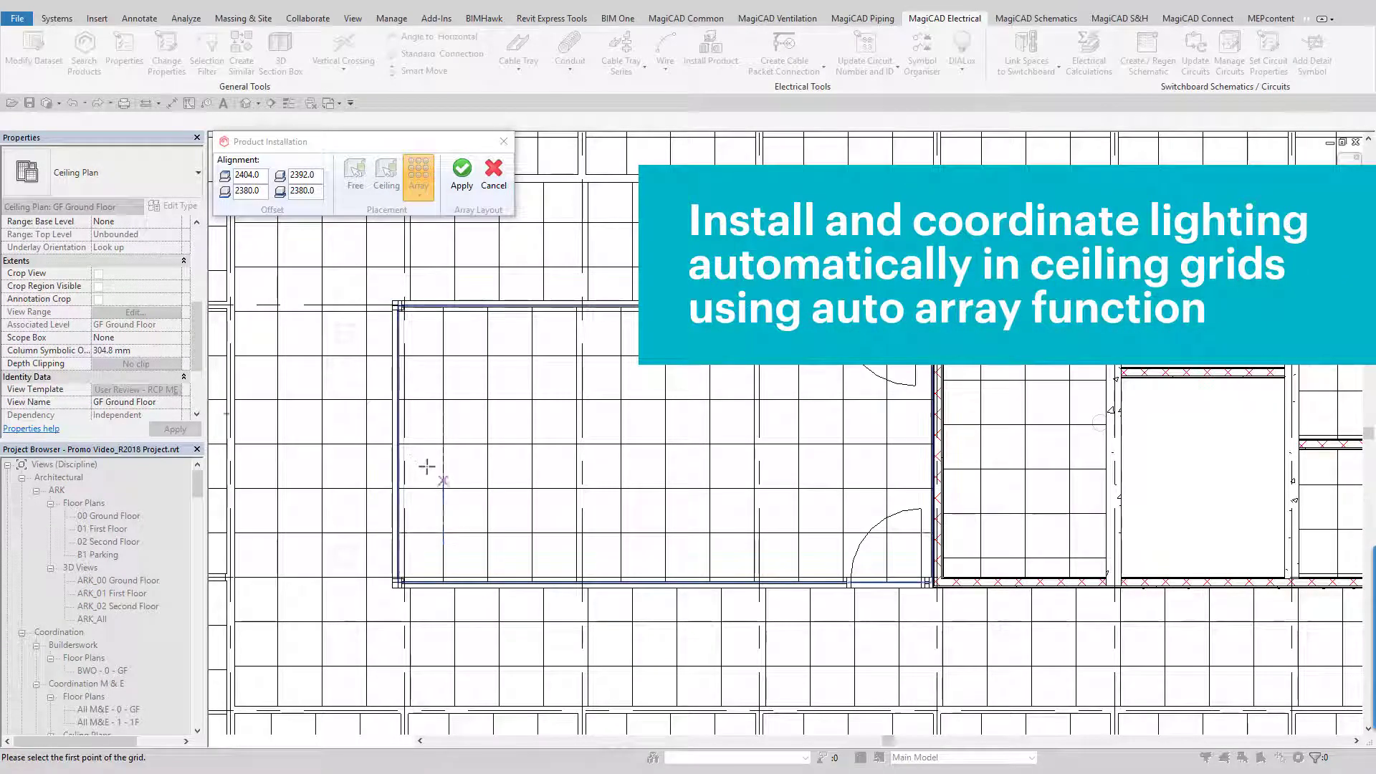
{"action": "left_click", "coordinate": [486, 534]}
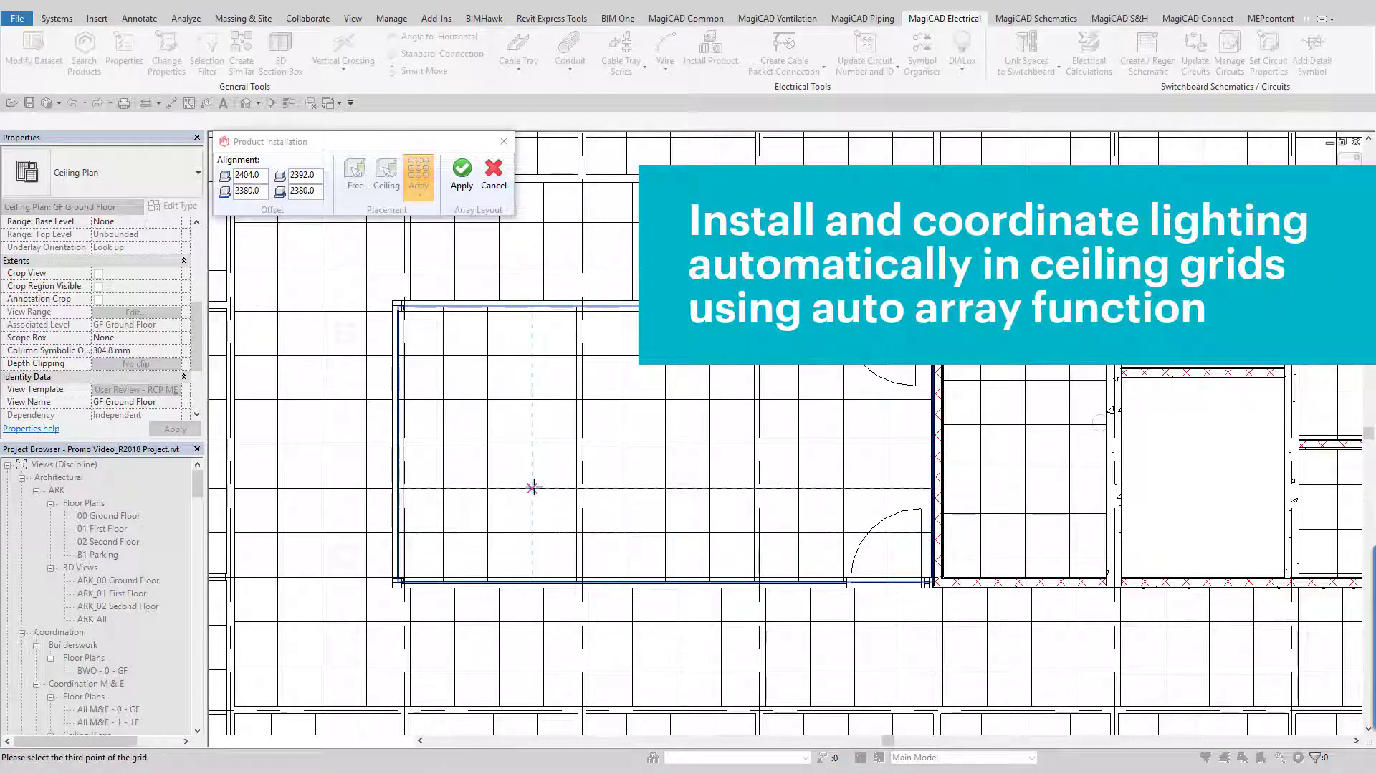
{"action": "left_click", "coordinate": [533, 488]}
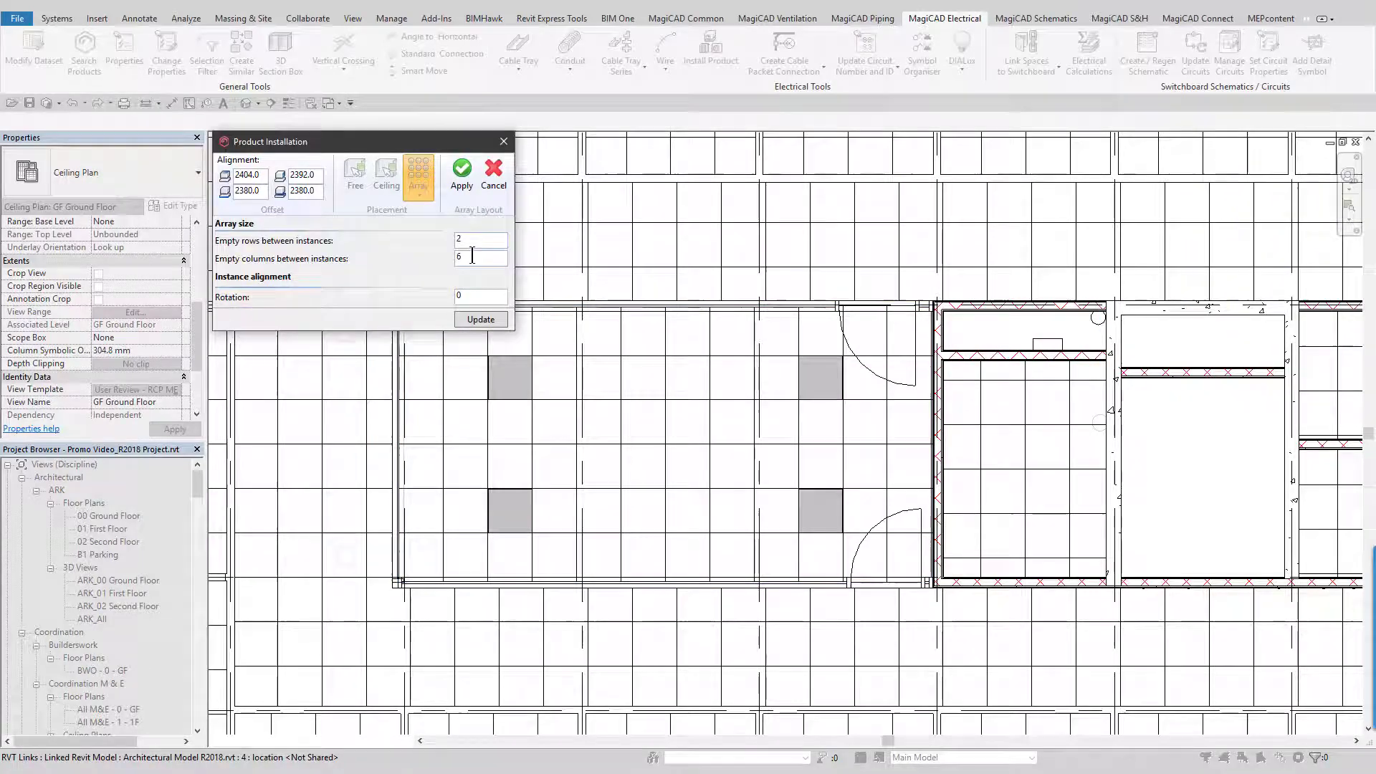
{"action": "left_click", "coordinate": [470, 320]}
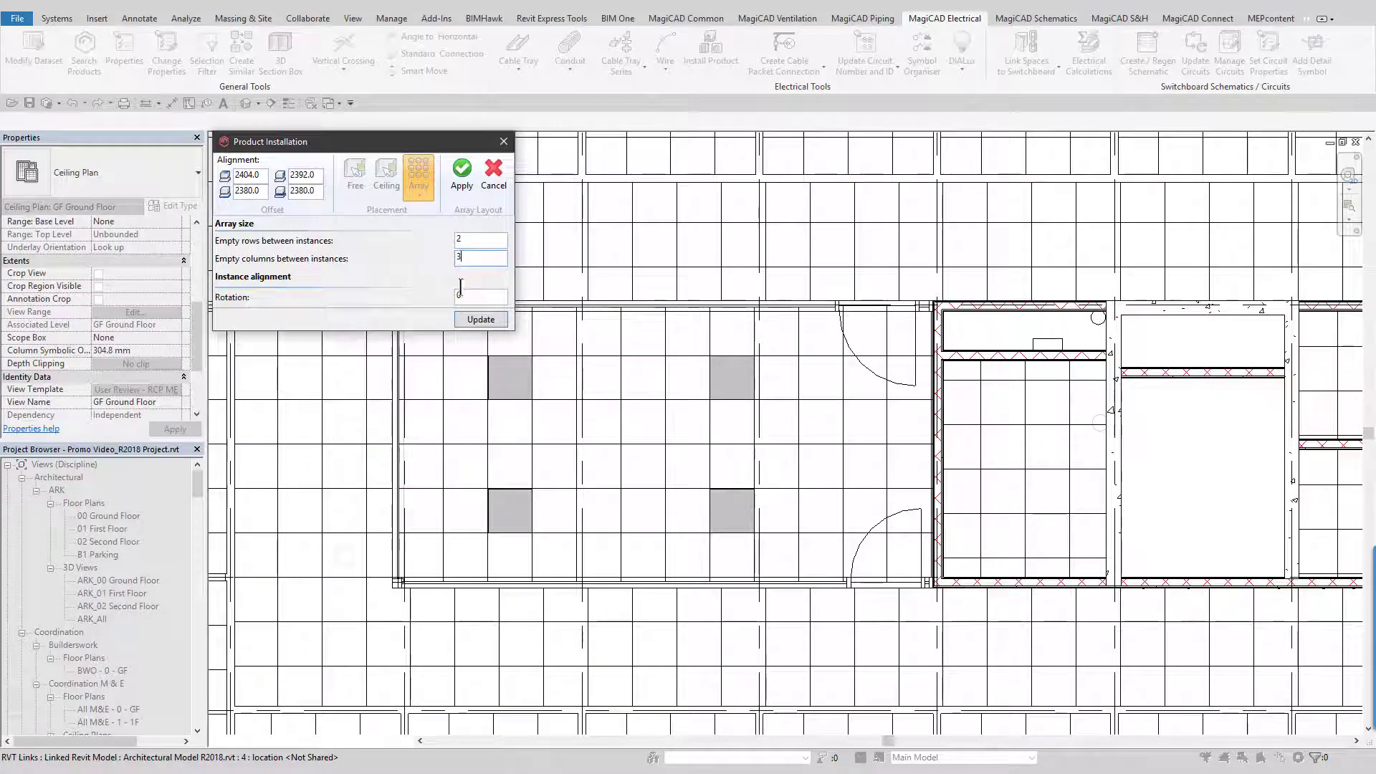
{"action": "left_click", "coordinate": [471, 318]}
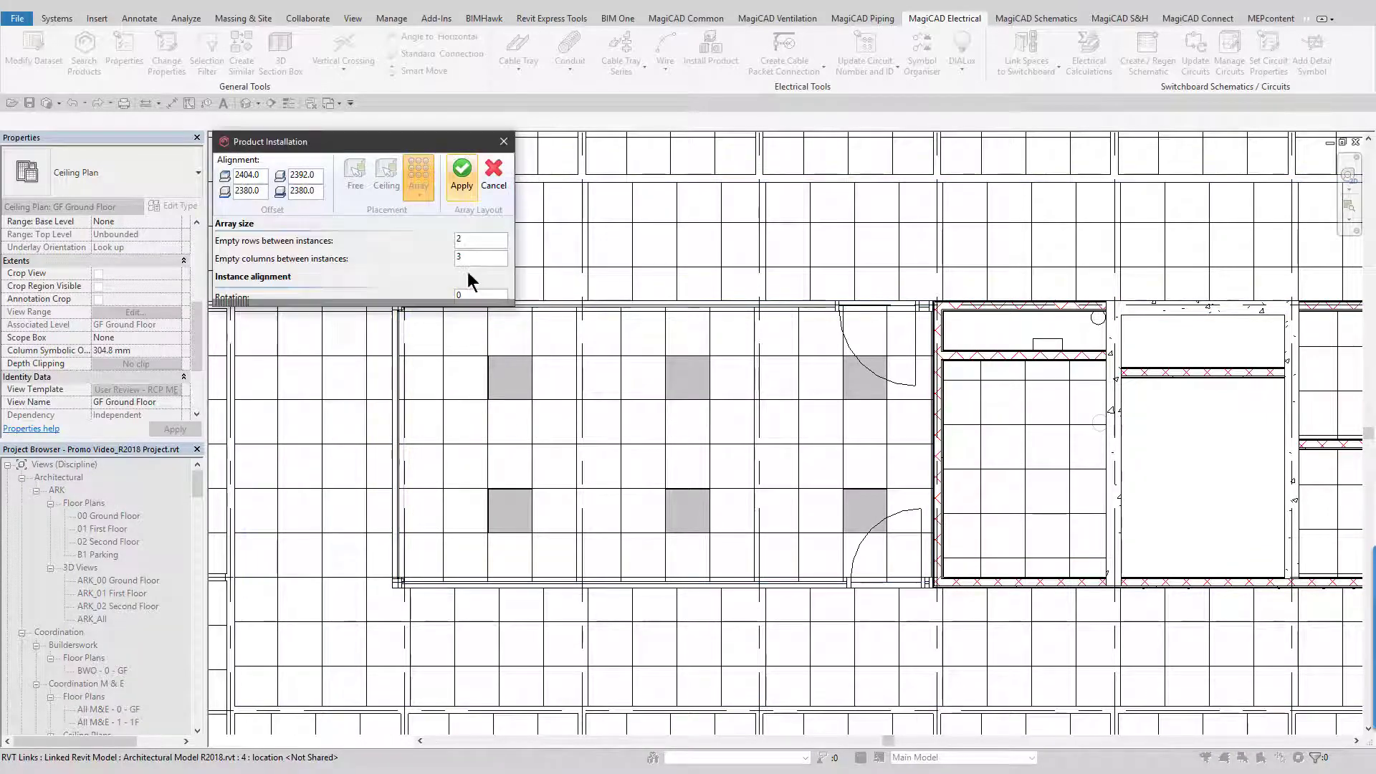
{"action": "left_click", "coordinate": [479, 320]}
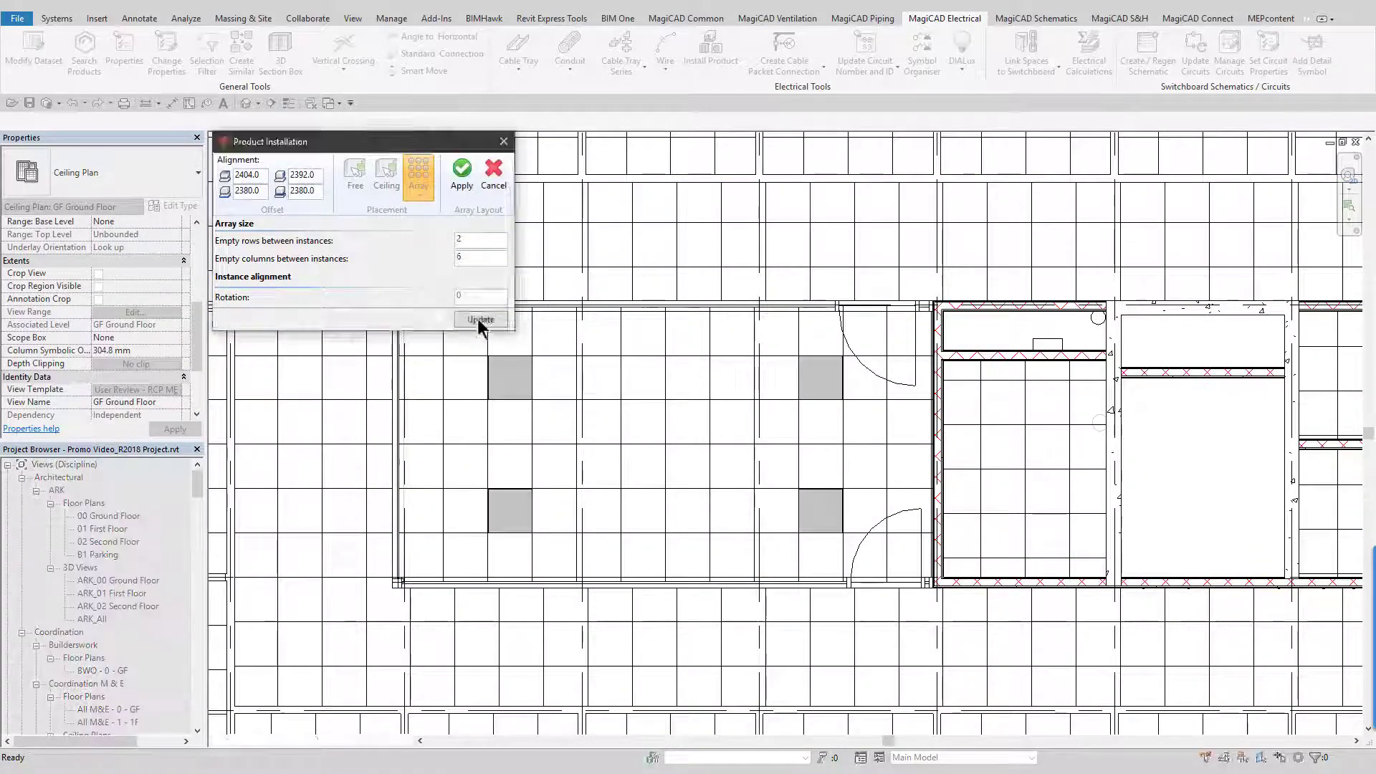
- Start installing a Twin Socket product in the Power & Data plan
{"action": "mouse_move", "coordinate": [458, 195]}
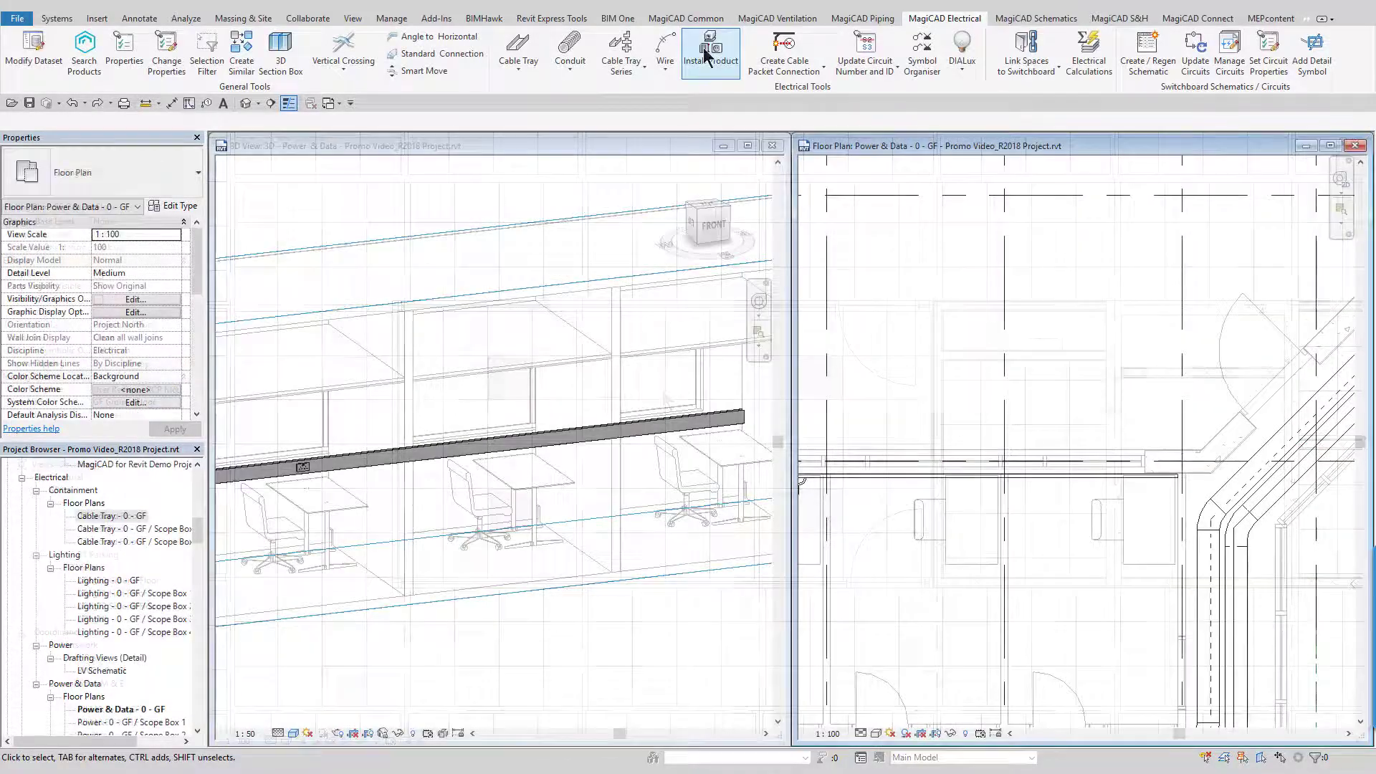
{"action": "left_click", "coordinate": [708, 52]}
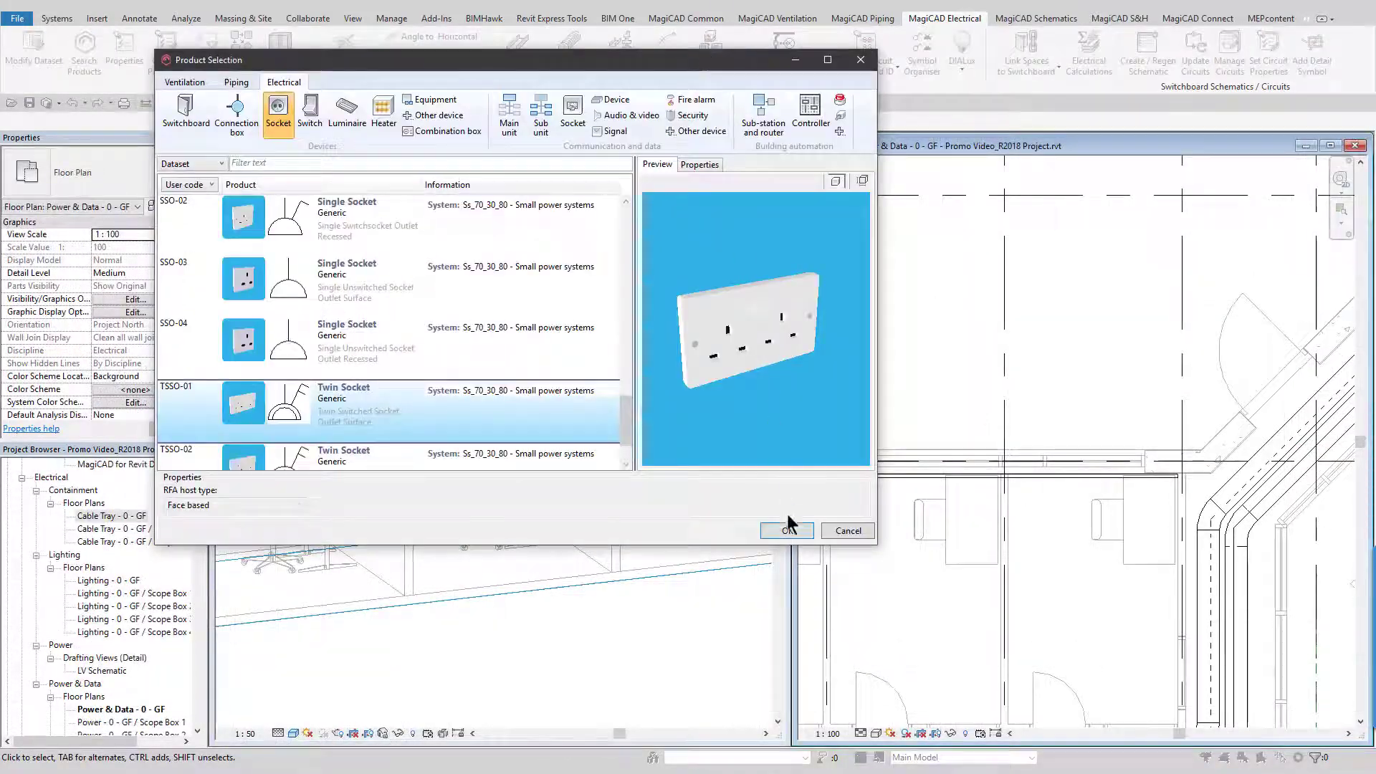
{"action": "left_click", "coordinate": [788, 528]}
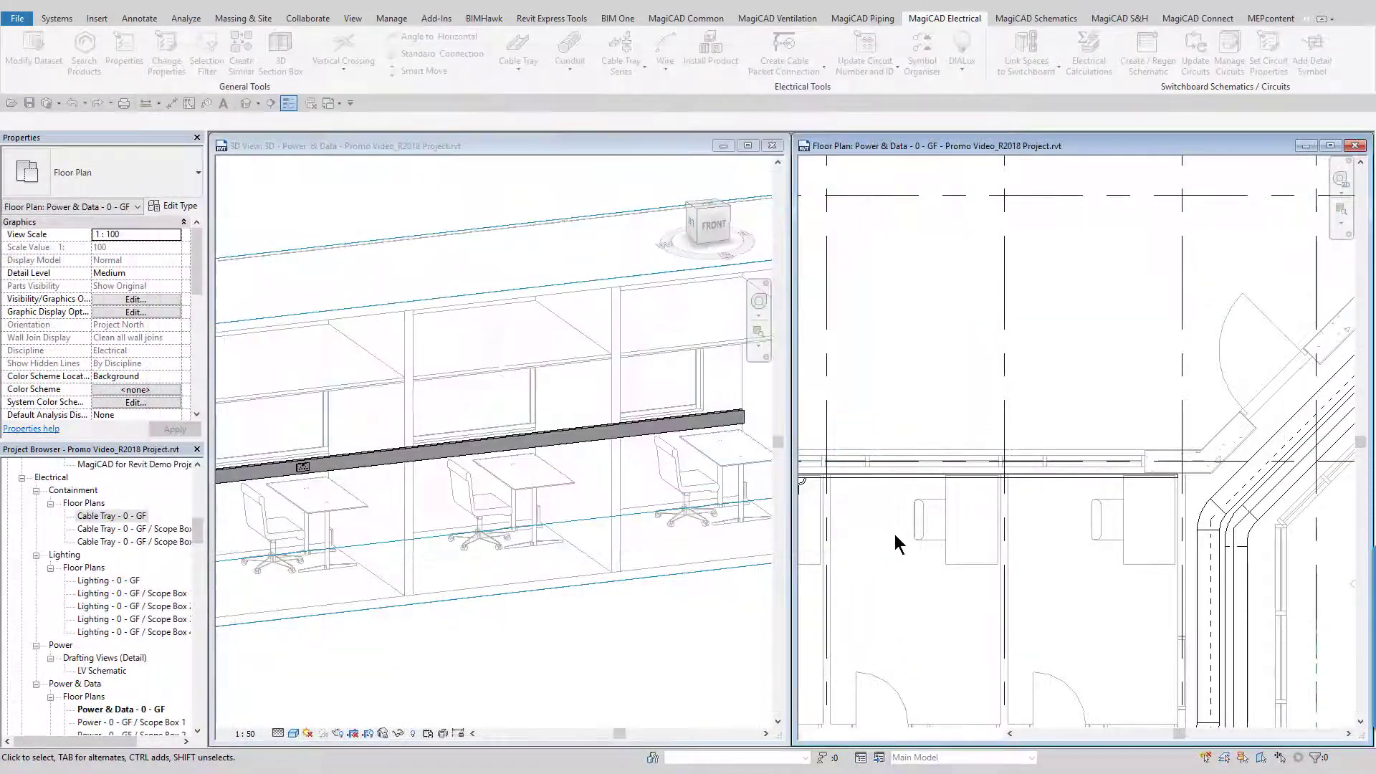